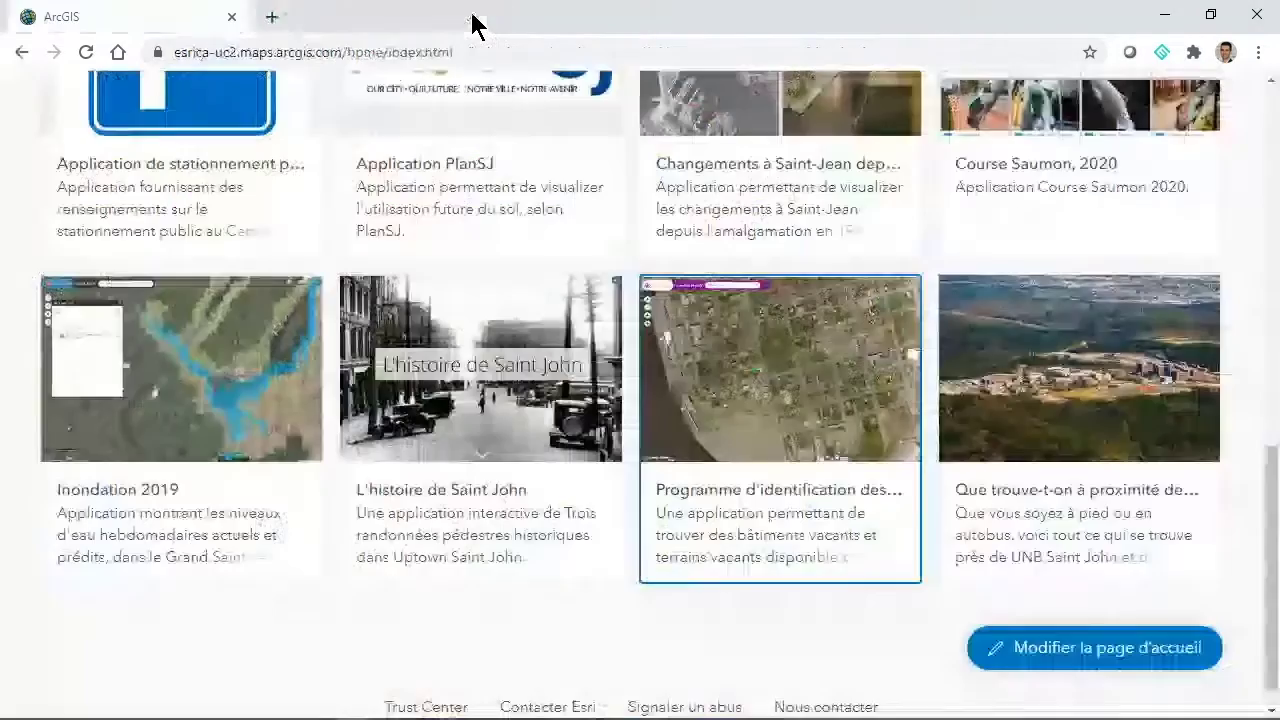
Step: Check which account is signed in, then go to the My Groups page
{"action": "scroll", "coordinate": [668, 336], "scroll_direction": "up", "scroll_amount": 2}
{"action": "scroll", "coordinate": [668, 336], "scroll_direction": "up", "scroll_amount": 8}
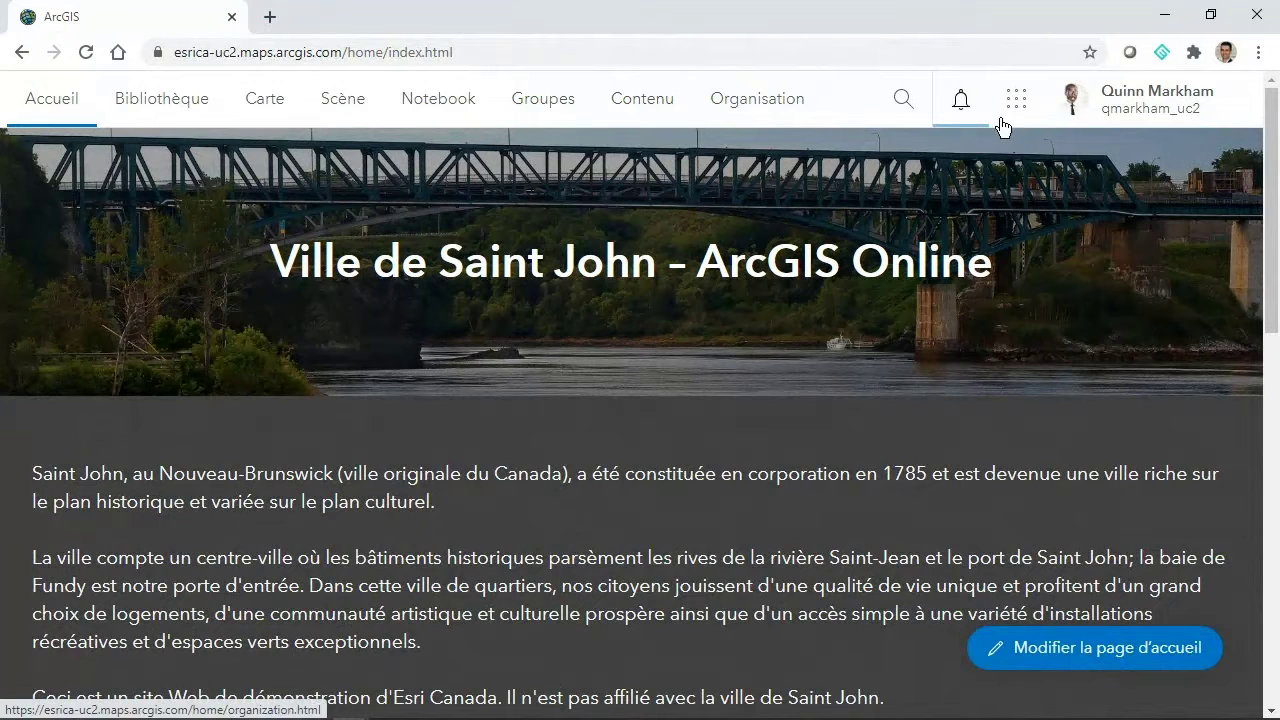
{"action": "left_click", "coordinate": [1158, 110]}
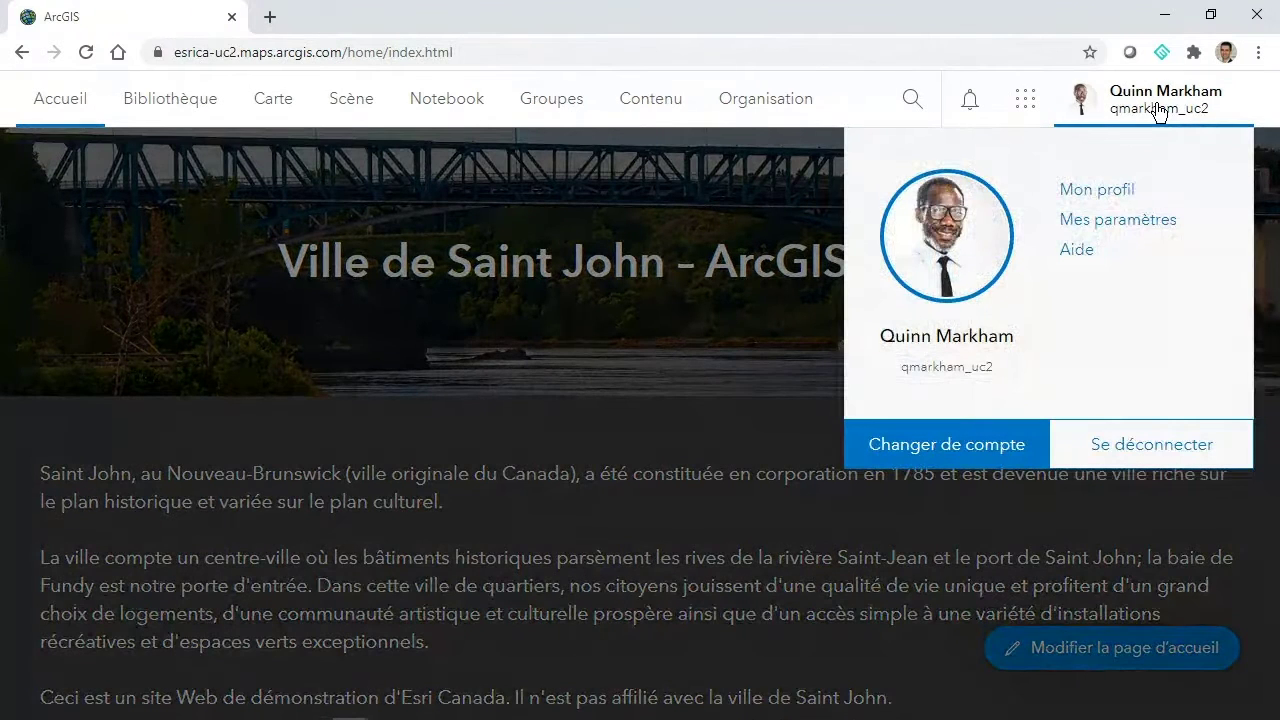
{"action": "left_click", "coordinate": [560, 100]}
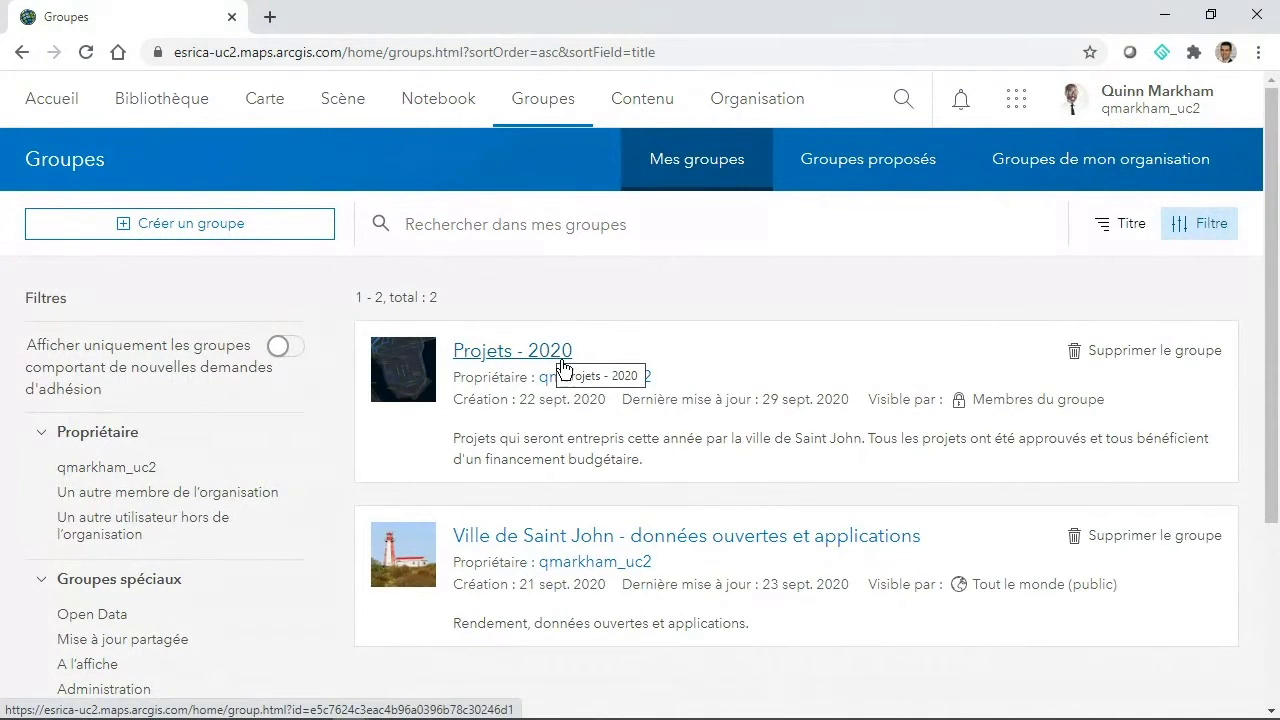
Step: Open the Projets - 2020 group and display its member list
{"action": "left_click", "coordinate": [558, 355]}
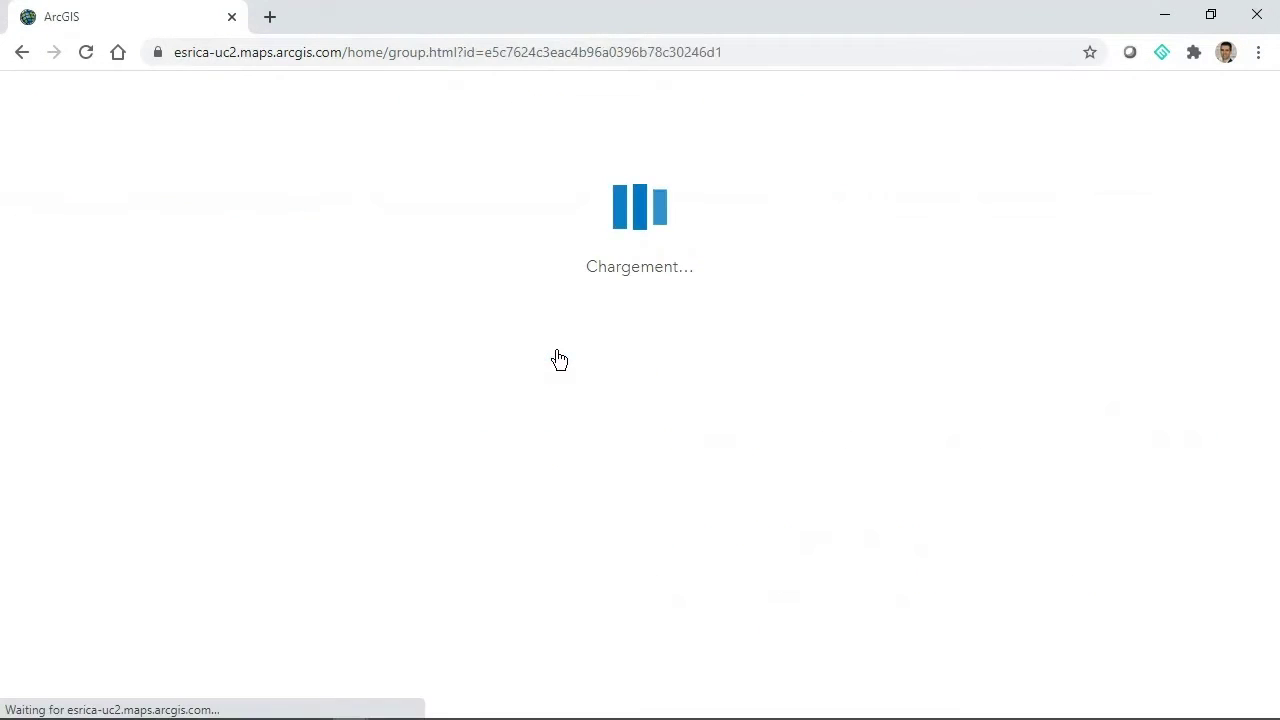
{"action": "scroll", "coordinate": [560, 360], "scroll_direction": "down", "scroll_amount": 4}
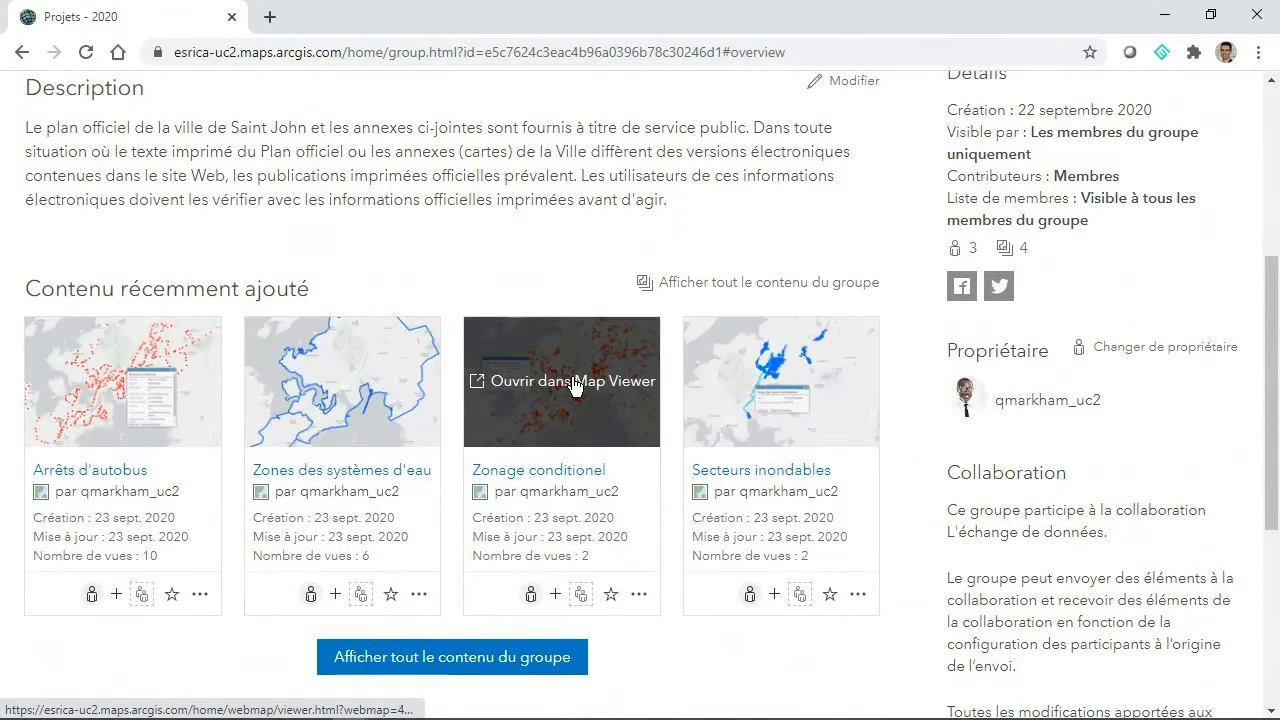
{"action": "scroll", "coordinate": [575, 387], "scroll_direction": "up", "scroll_amount": 1}
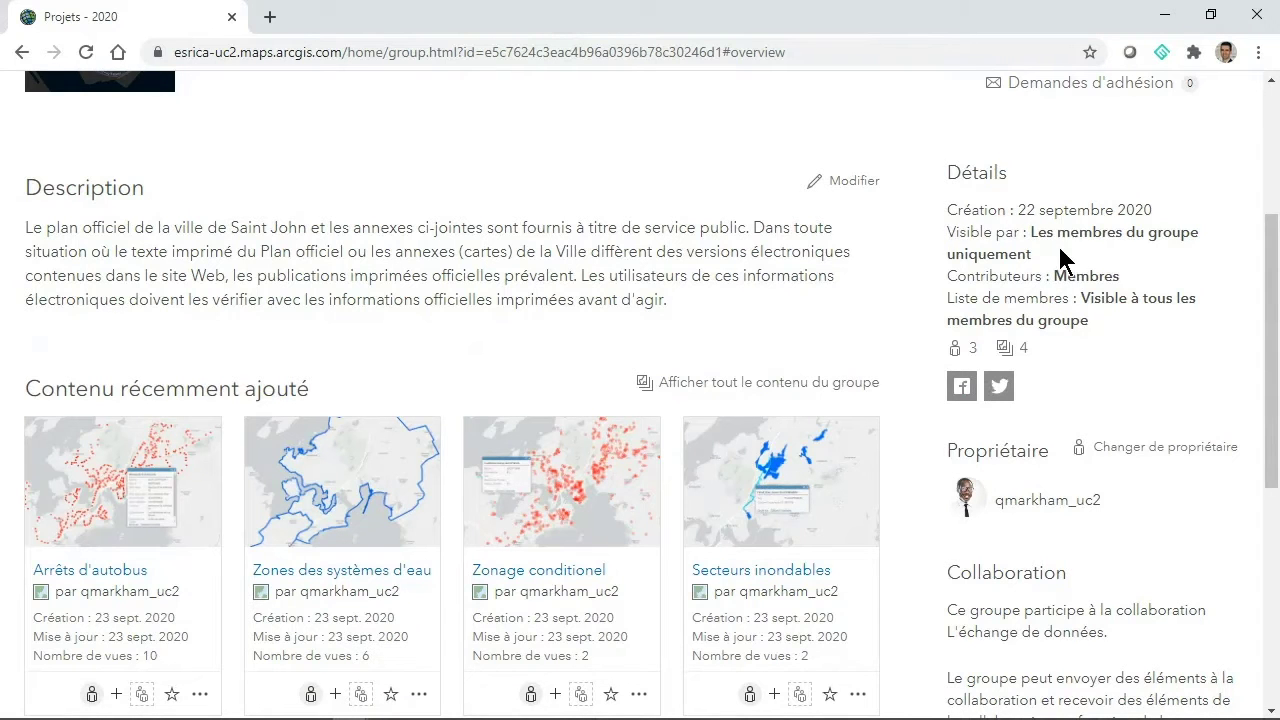
{"action": "left_click", "coordinate": [962, 347]}
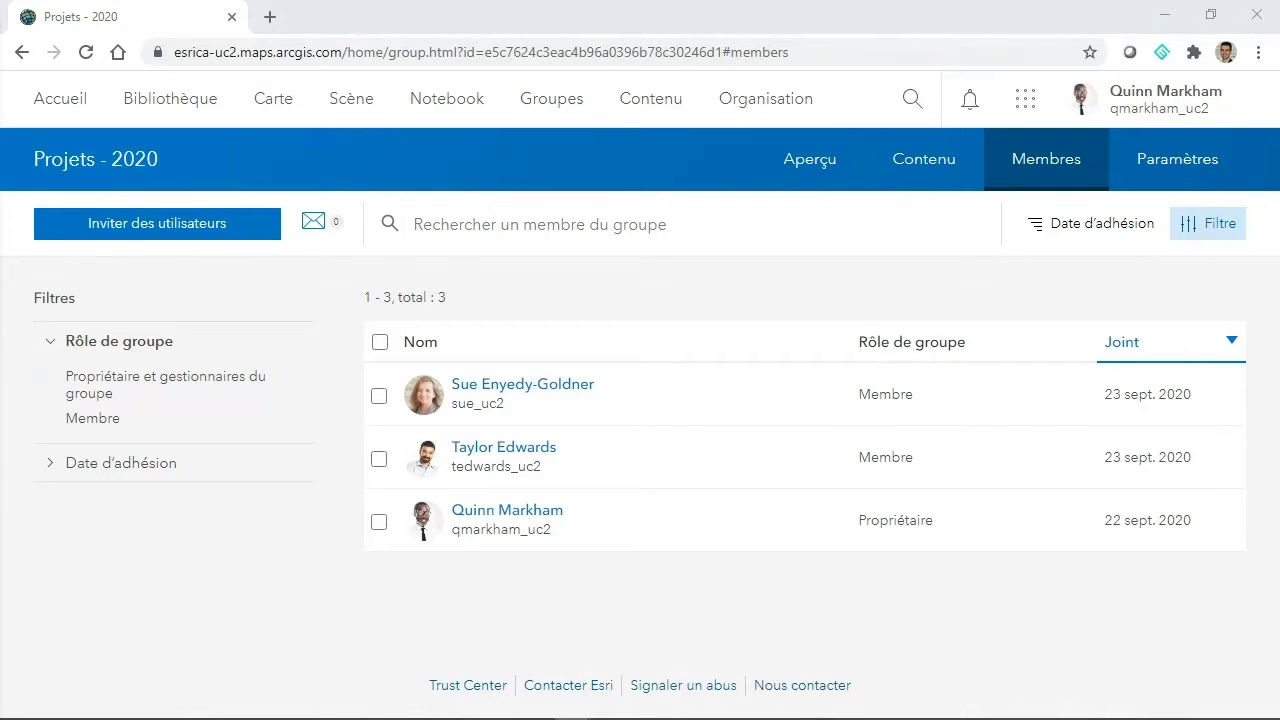
Step: Turn off 'Rechercher uniquement dans Ville de Saint John' in the invite dialog, then switch to the outside user's browser
{"action": "left_click", "coordinate": [197, 223]}
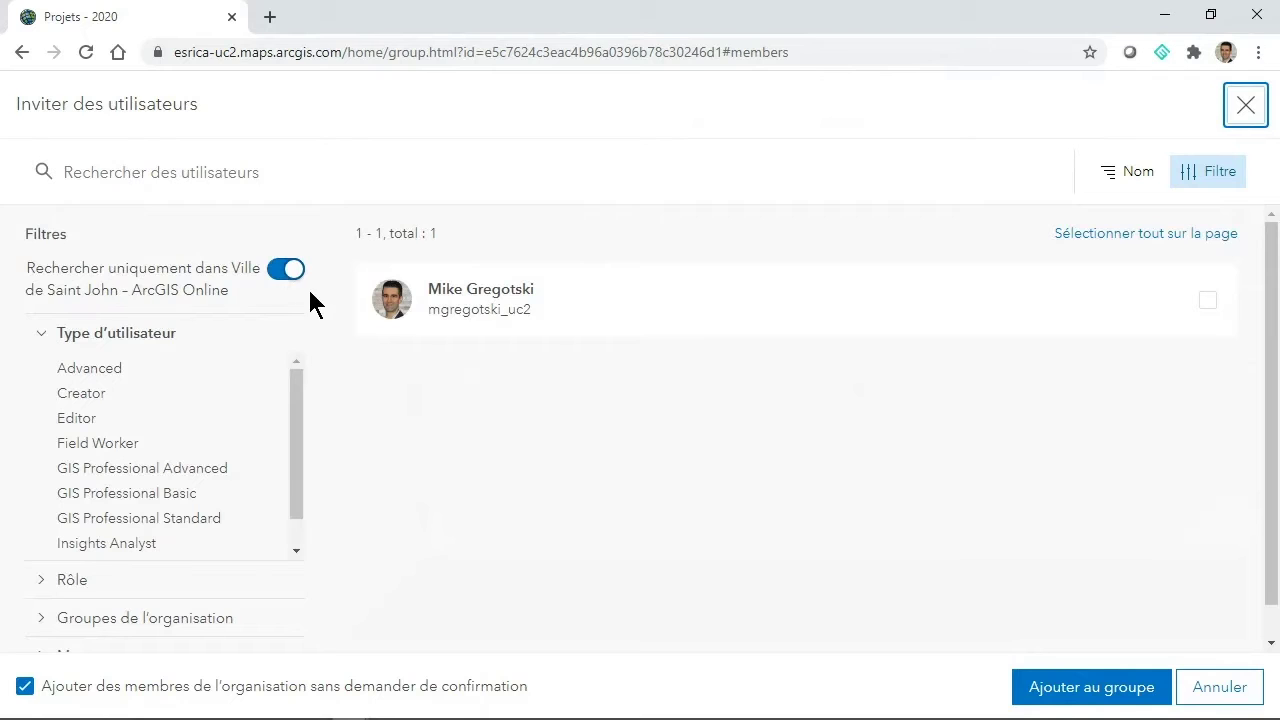
{"action": "left_click", "coordinate": [283, 272]}
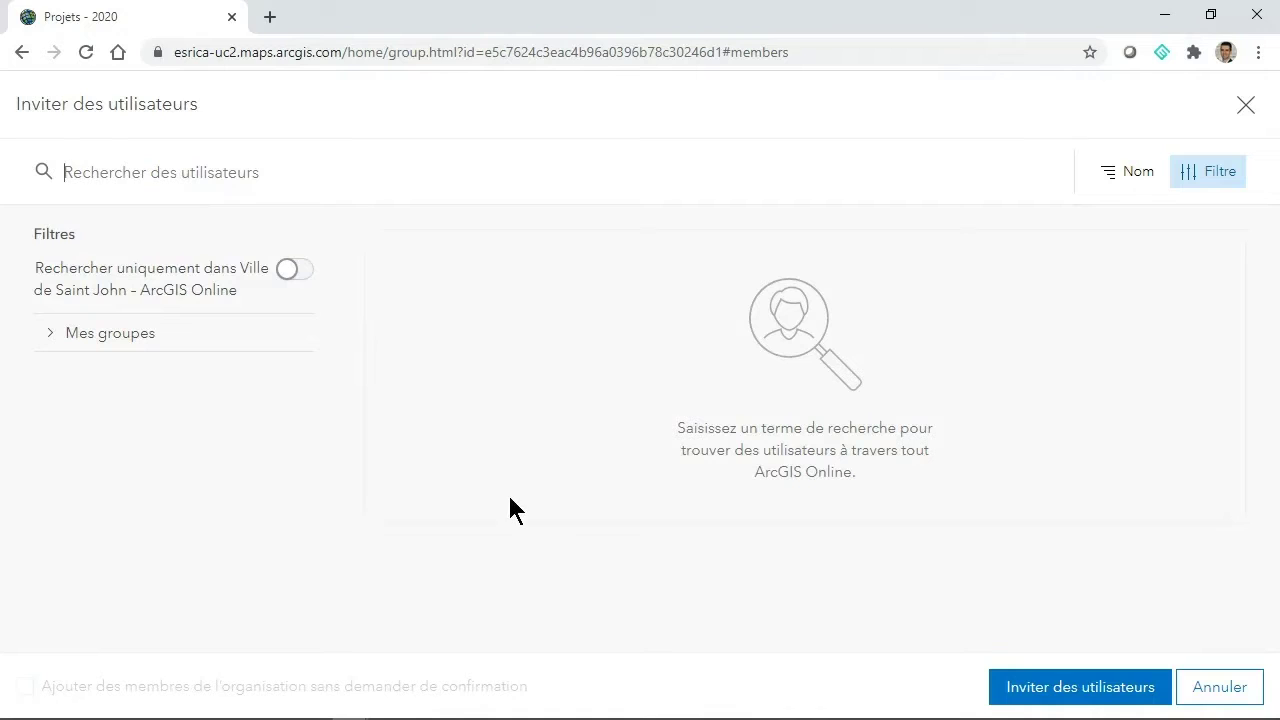
{"action": "mouse_move", "coordinate": [505, 715]}
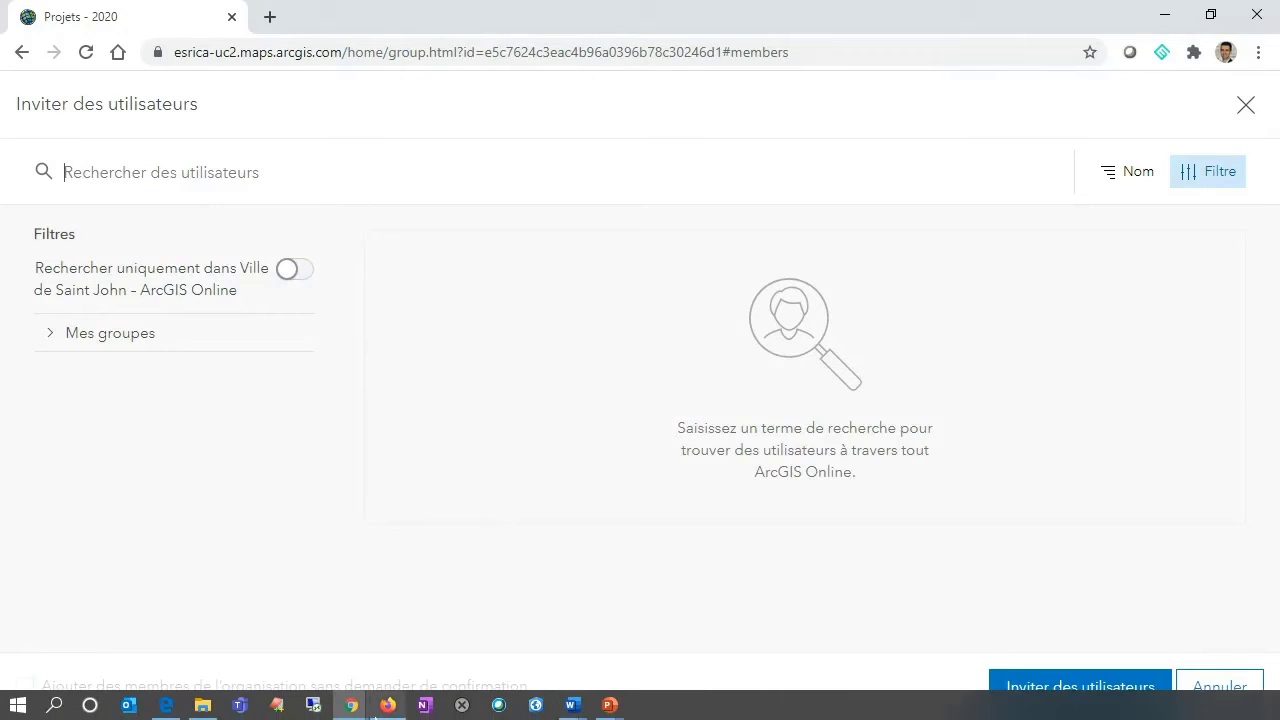
{"action": "left_click", "coordinate": [388, 705]}
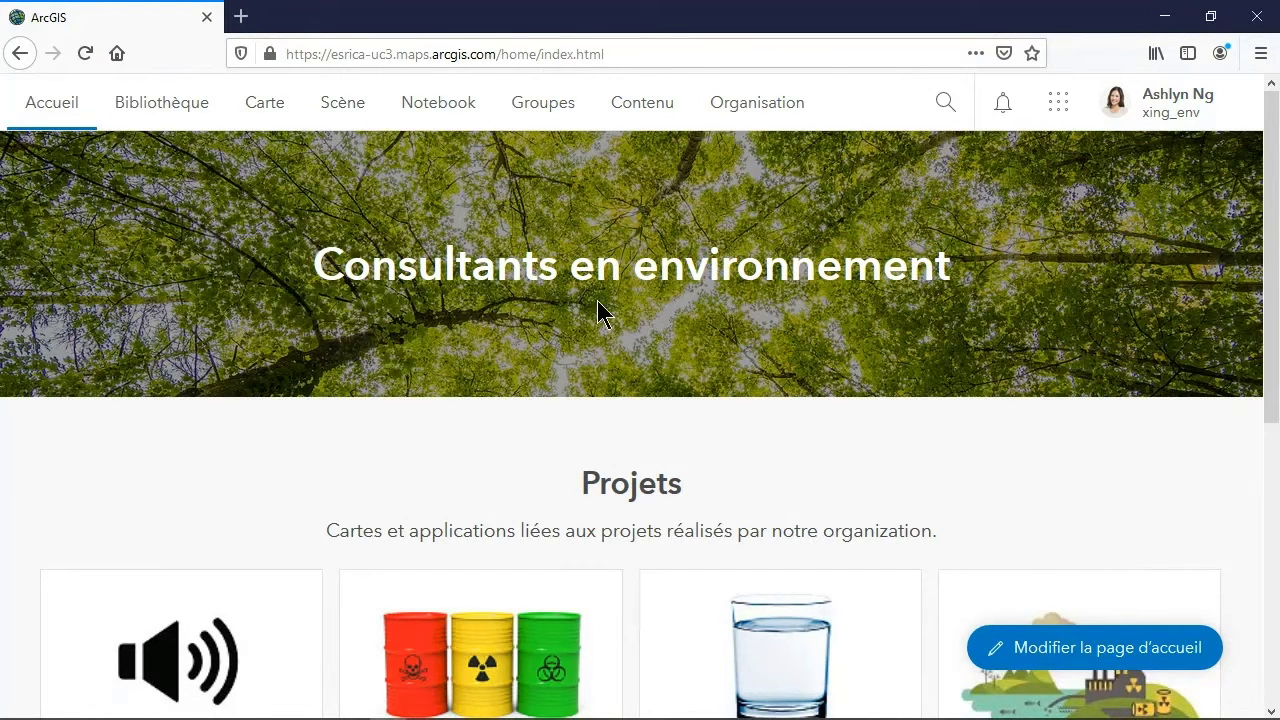
Step: Copy the outside user's full name from their account menu and return to the invite dialog
{"action": "scroll", "coordinate": [1048, 404], "scroll_direction": "down", "scroll_amount": 3}
{"action": "scroll", "coordinate": [1048, 404], "scroll_direction": "down", "scroll_amount": 4}
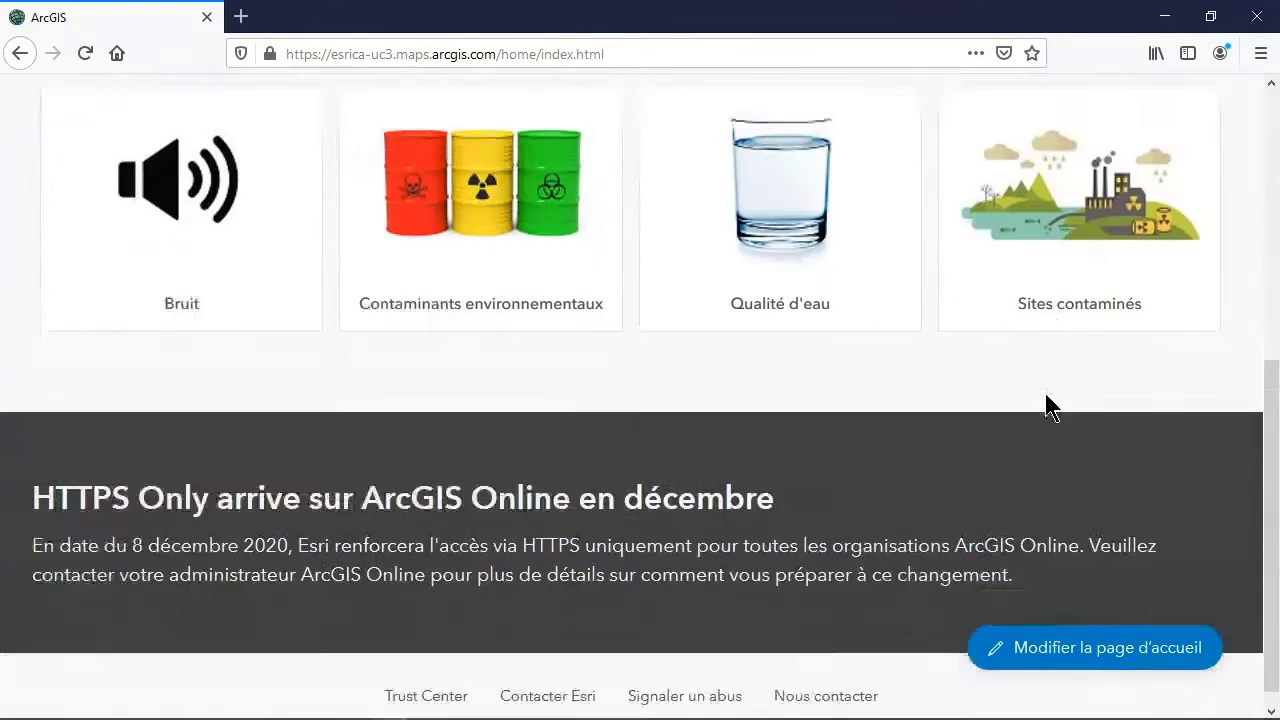
{"action": "scroll", "coordinate": [1048, 404], "scroll_direction": "up", "scroll_amount": 6}
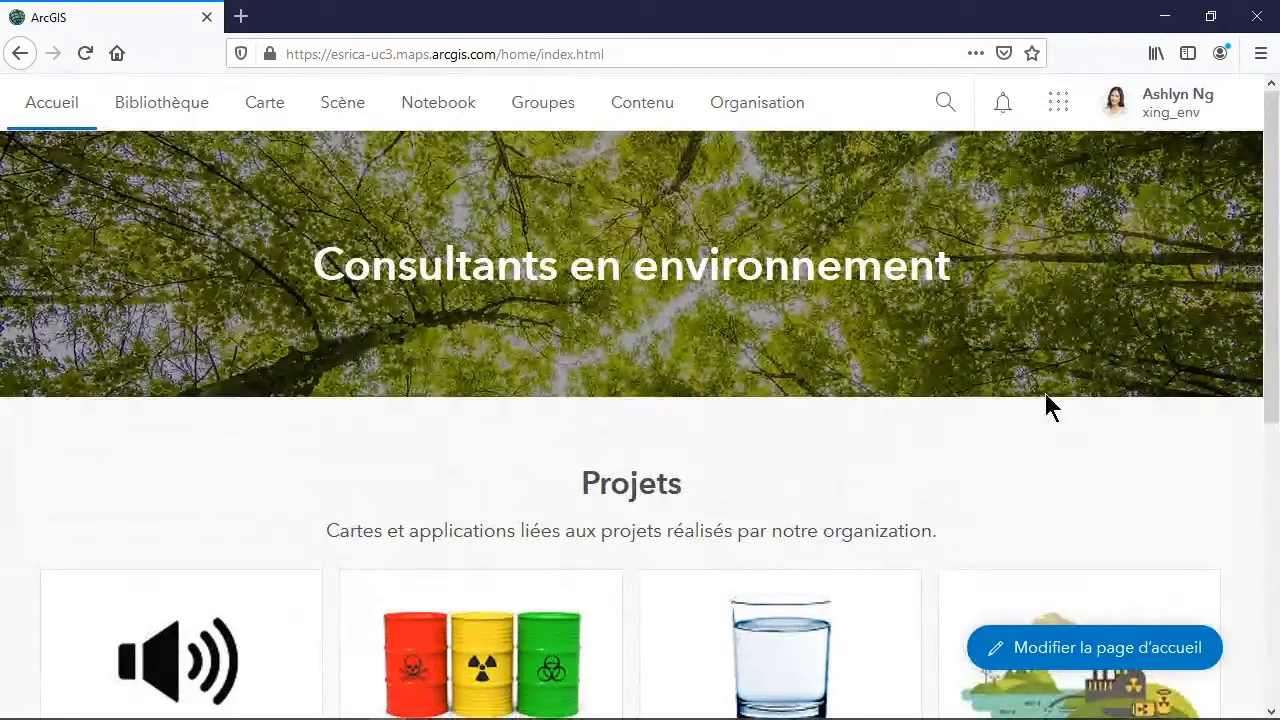
{"action": "left_click", "coordinate": [1182, 110]}
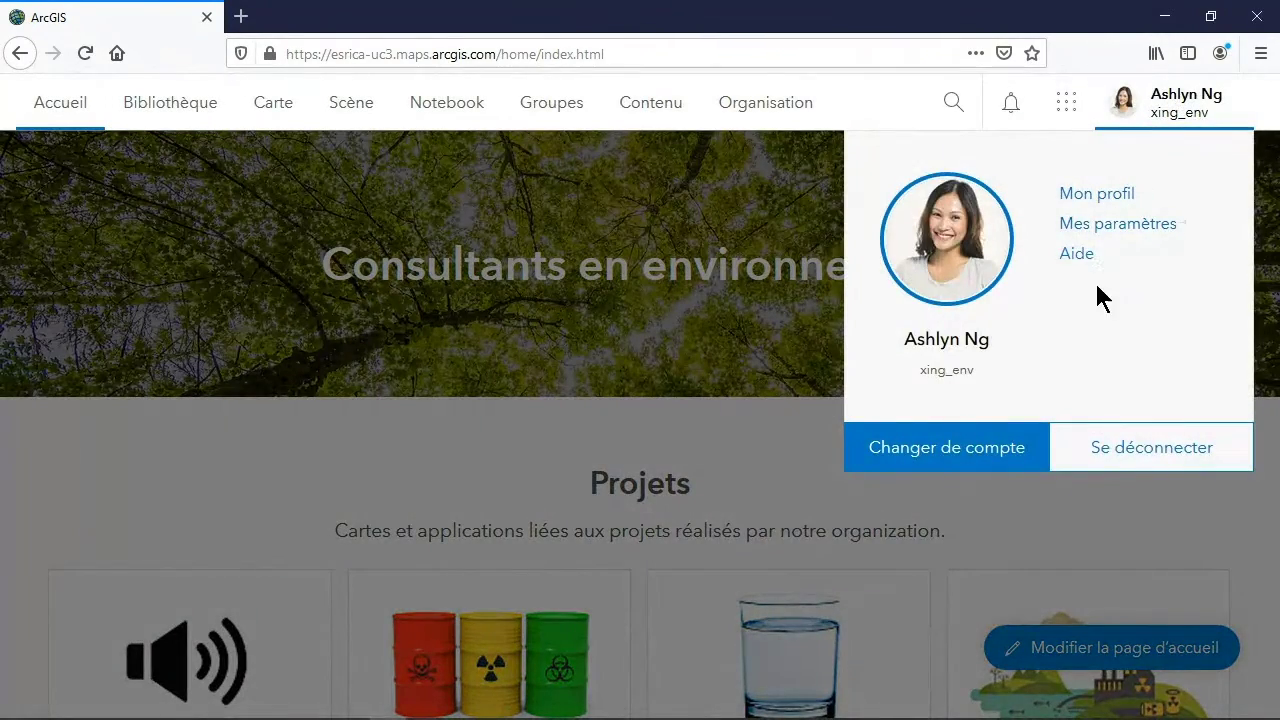
{"action": "left_click_drag", "start_coordinate": [942, 337], "coordinate": [907, 337]}
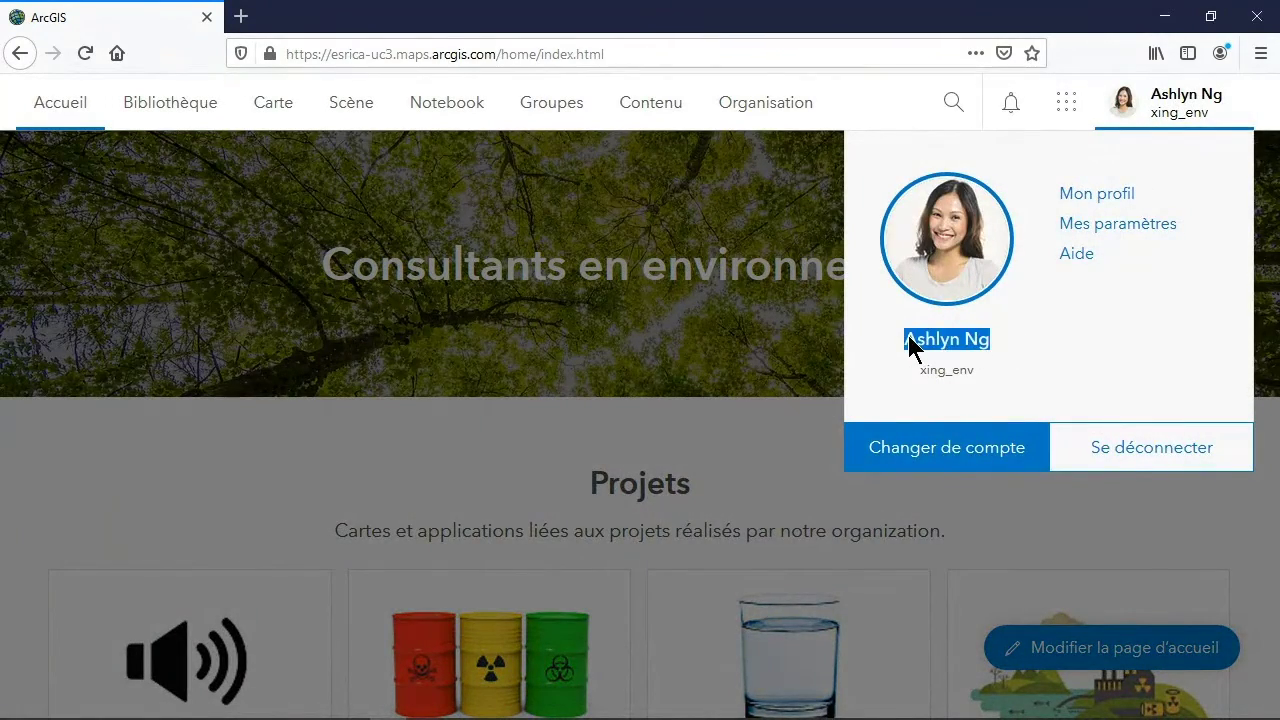
{"action": "right_click", "coordinate": [907, 337]}
{"action": "left_click", "coordinate": [957, 356]}
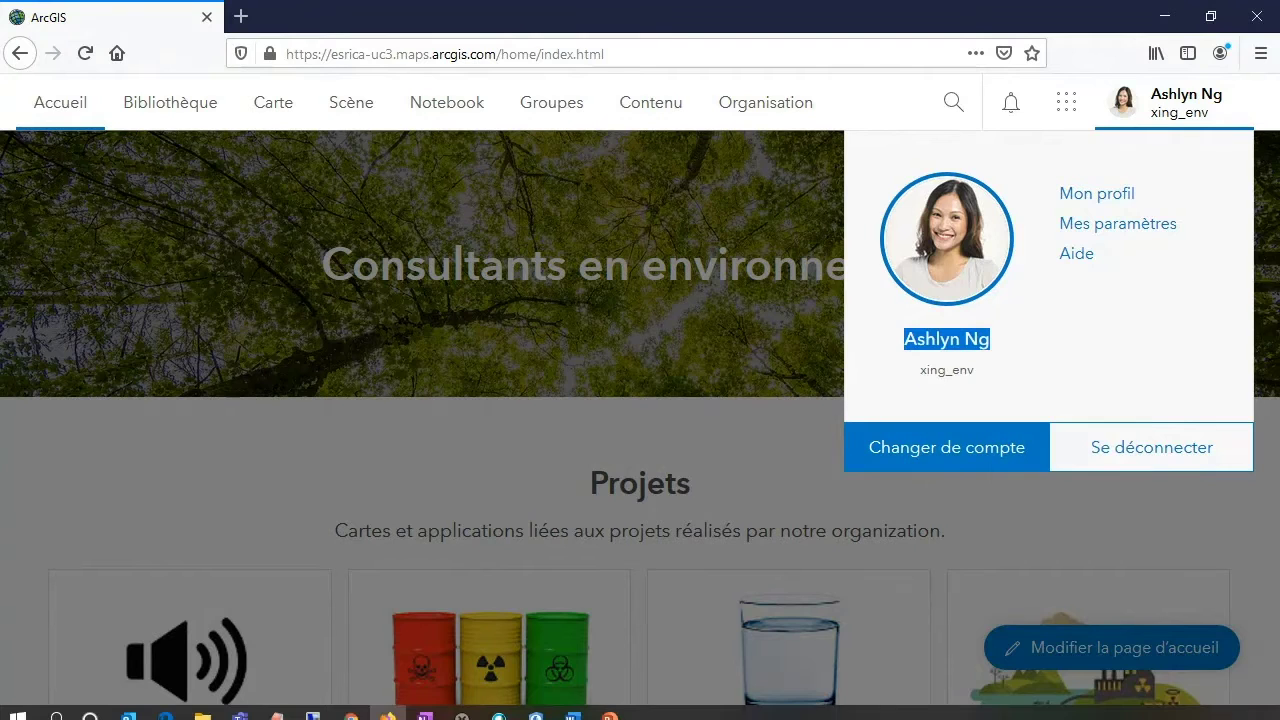
{"action": "mouse_move", "coordinate": [351, 710]}
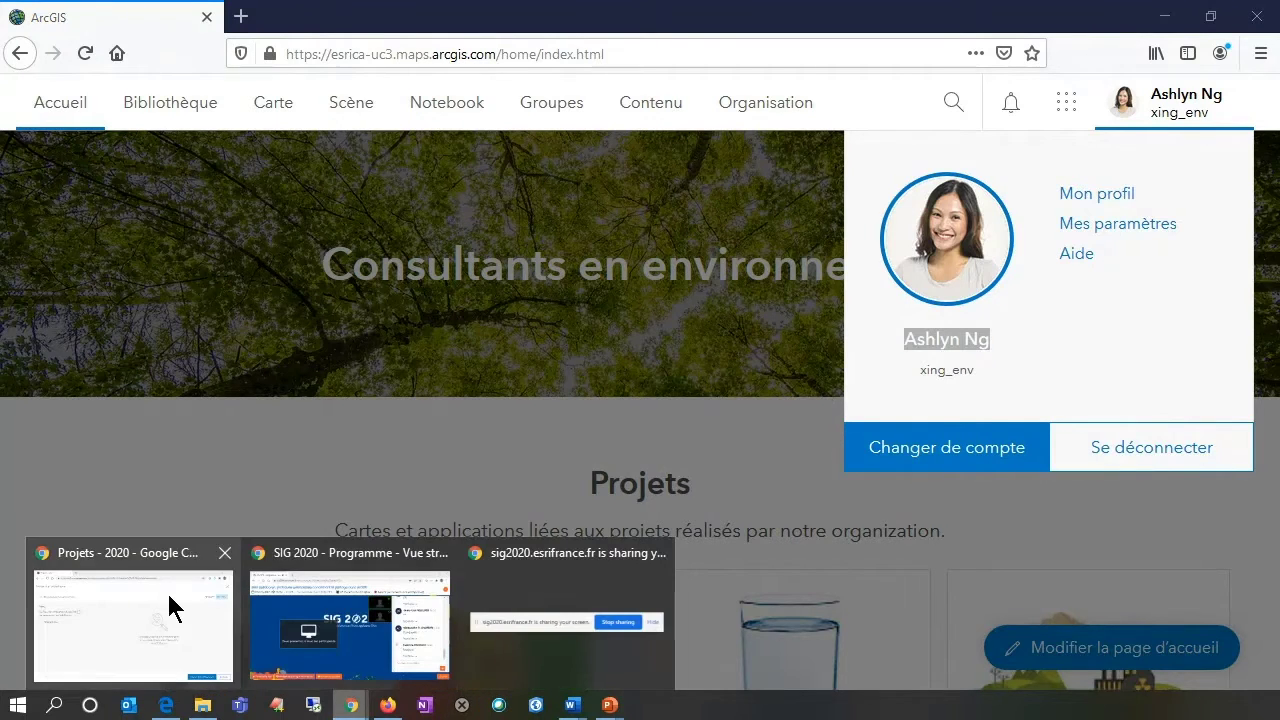
{"action": "left_click", "coordinate": [157, 592]}
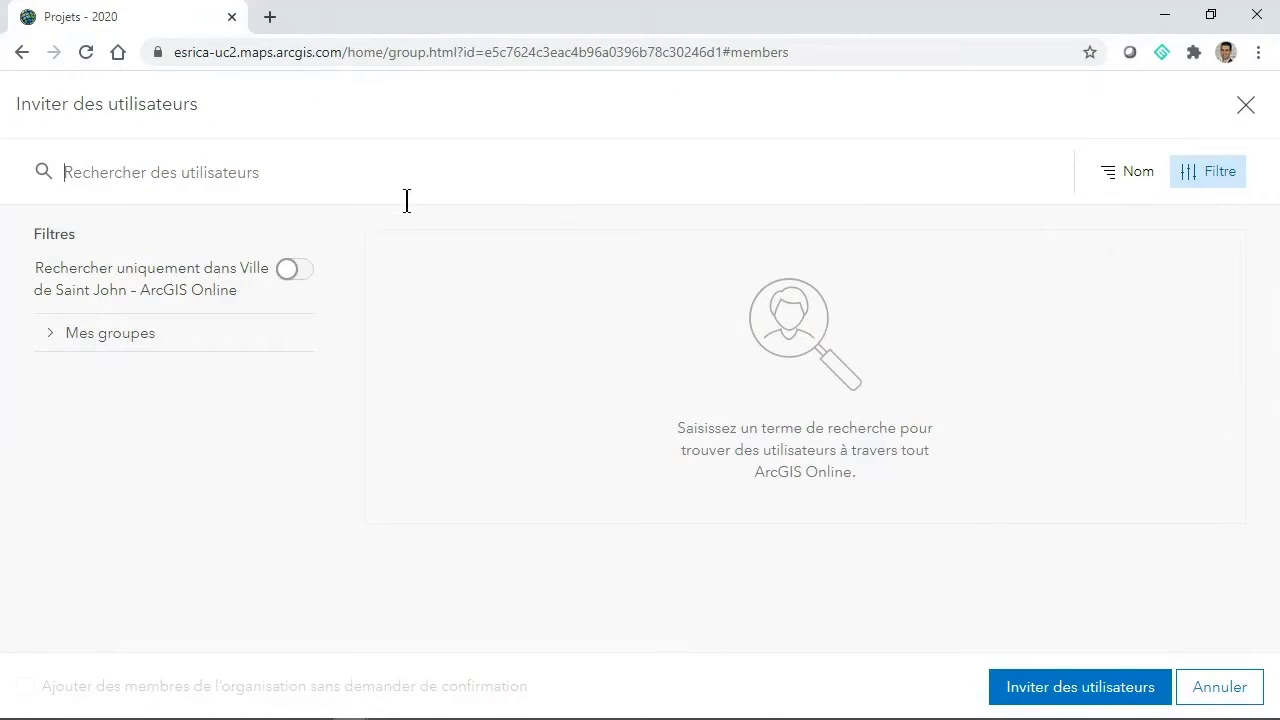
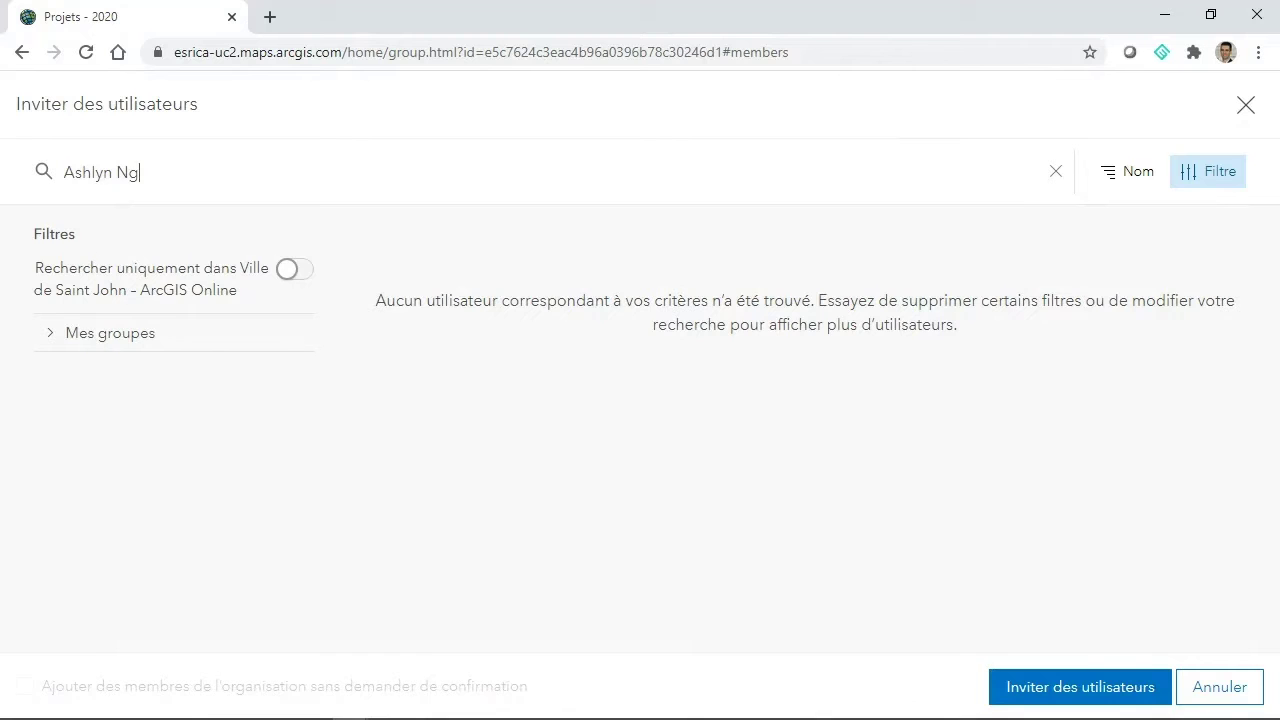
Step: Search the invite dialog for the outside user's full name, which finds no match
{"action": "left_click", "coordinate": [388, 705]}
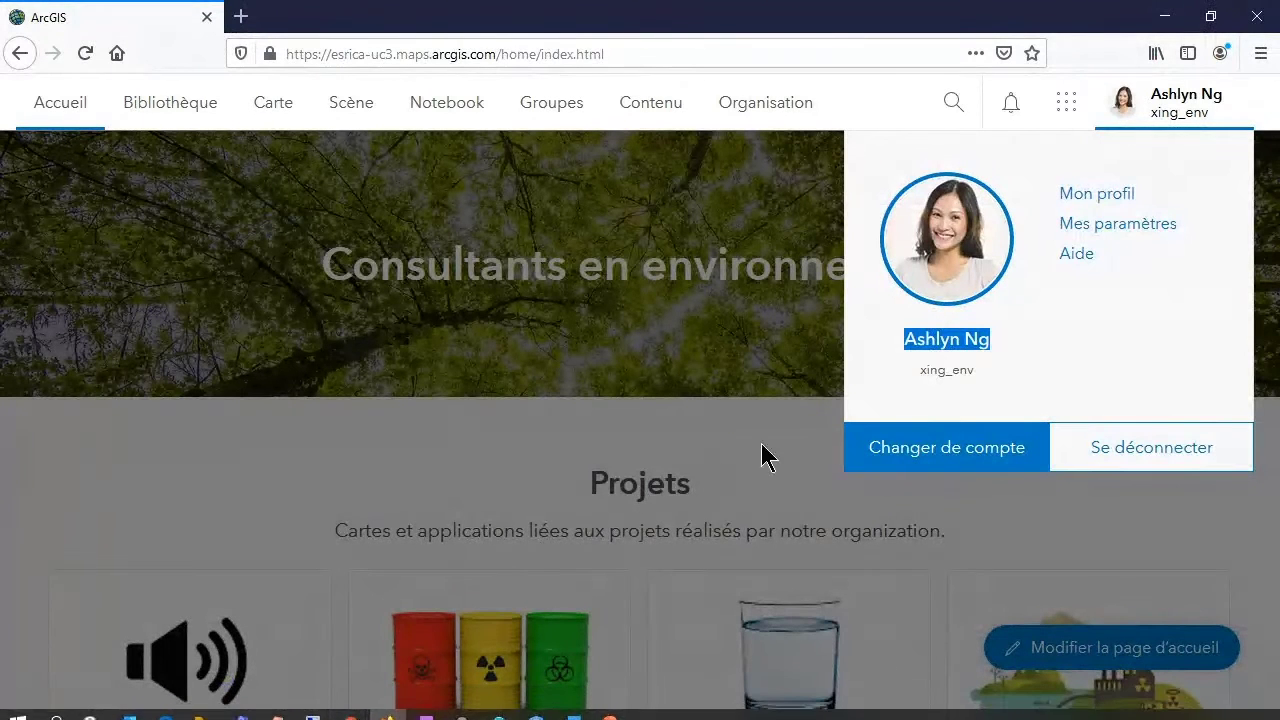
Step: Set the outside user's profile visibility to Tout le monde (public) and return to the invite search
{"action": "left_click", "coordinate": [1116, 203]}
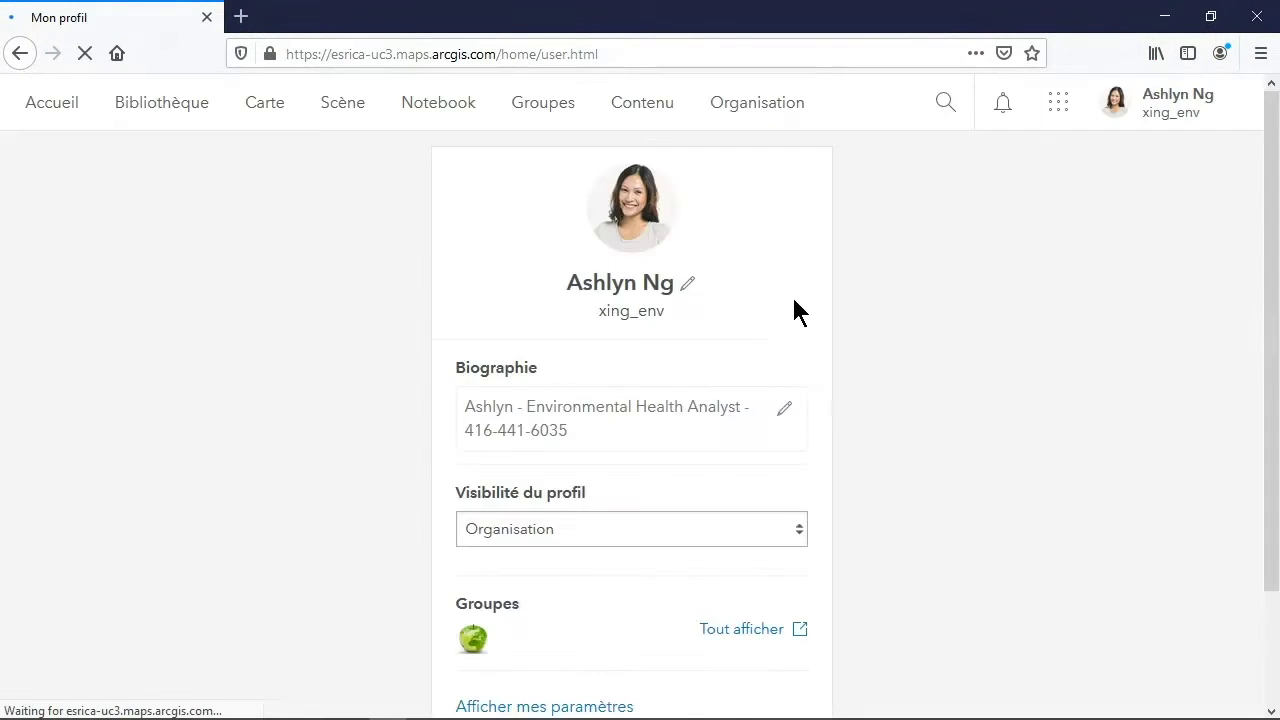
{"action": "left_click", "coordinate": [799, 530]}
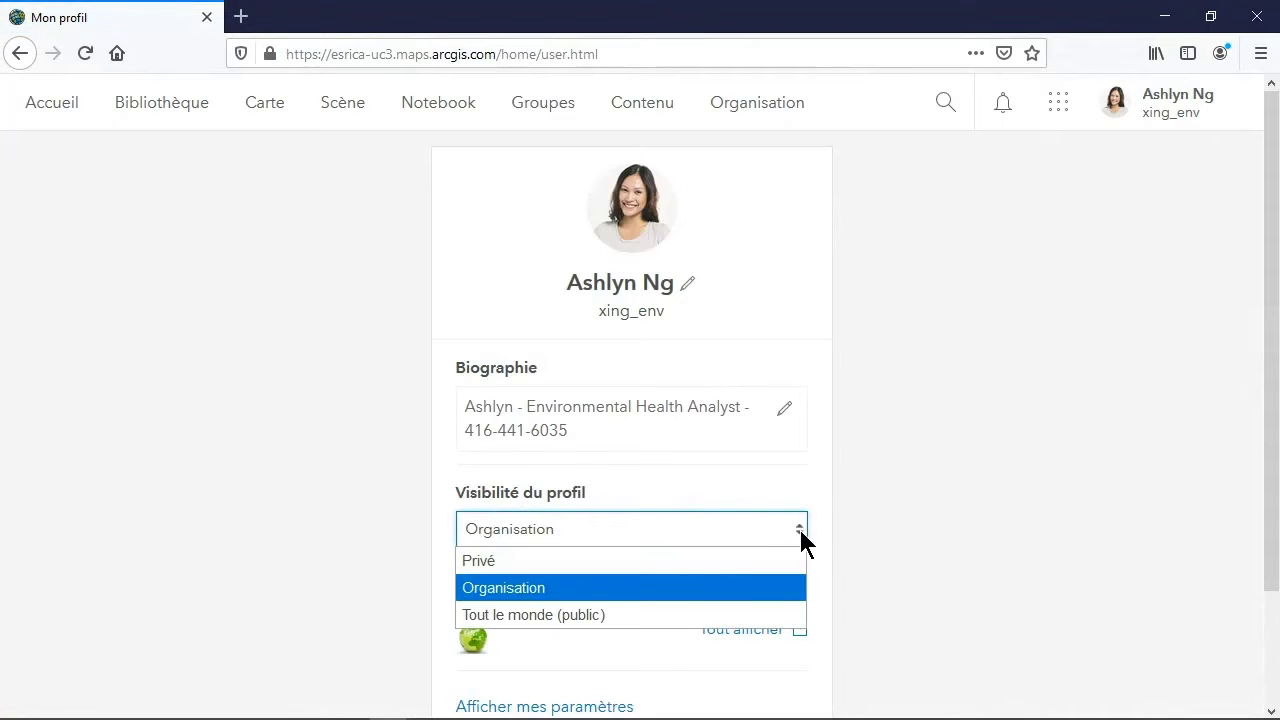
{"action": "left_click", "coordinate": [615, 614]}
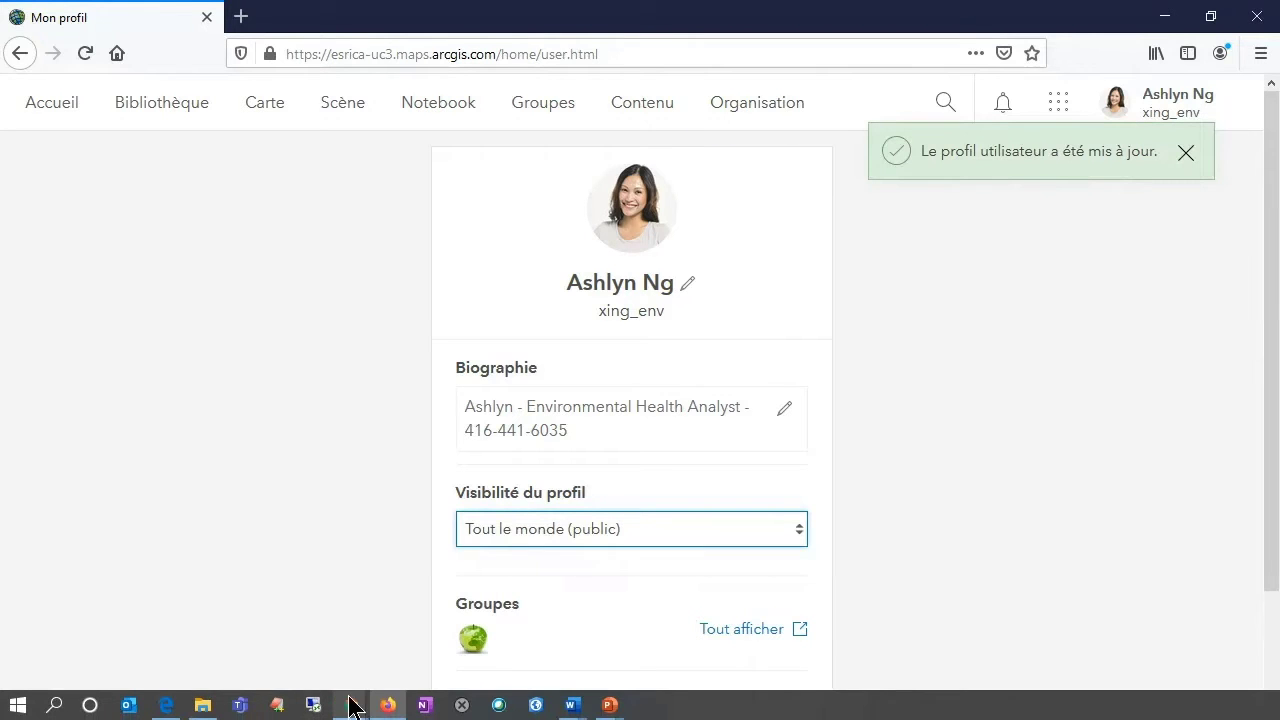
{"action": "mouse_move", "coordinate": [347, 700]}
{"action": "left_click", "coordinate": [177, 604]}
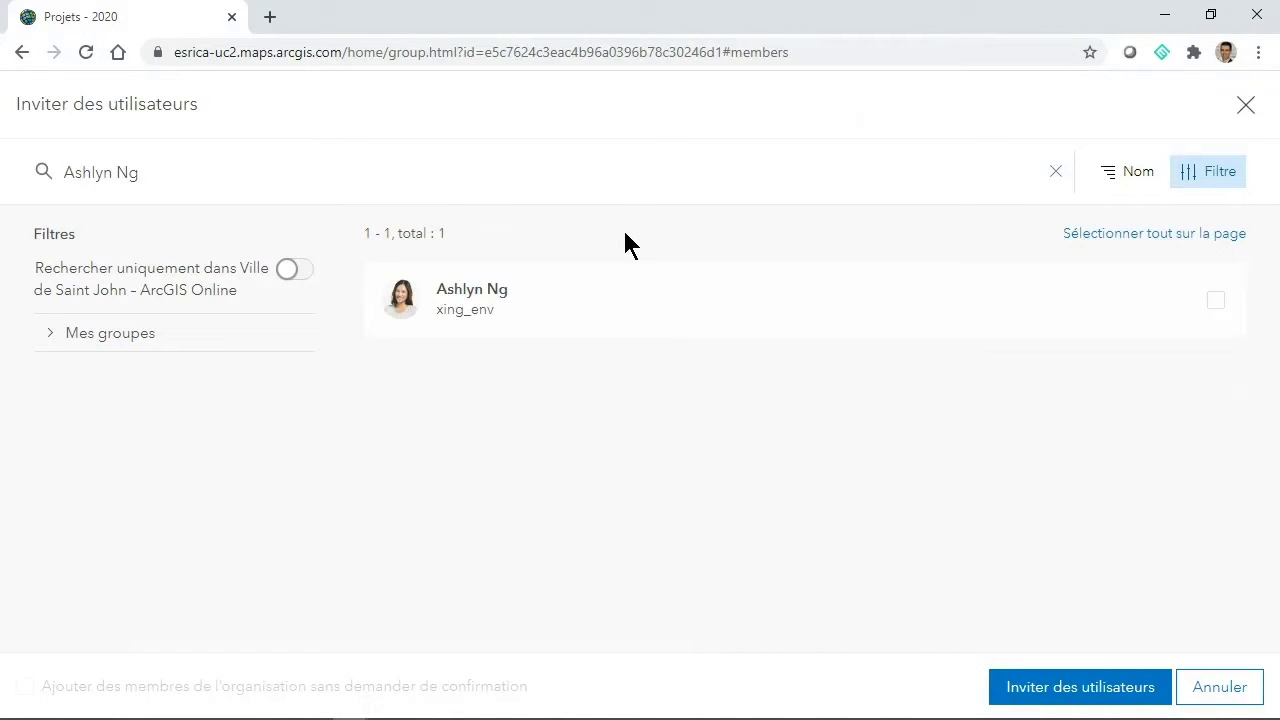
Step: Select the outside user in the results and send the Projets - 2020 group invitation
{"action": "left_click", "coordinate": [474, 300]}
{"action": "left_click", "coordinate": [571, 338]}
{"action": "left_click", "coordinate": [1215, 300]}
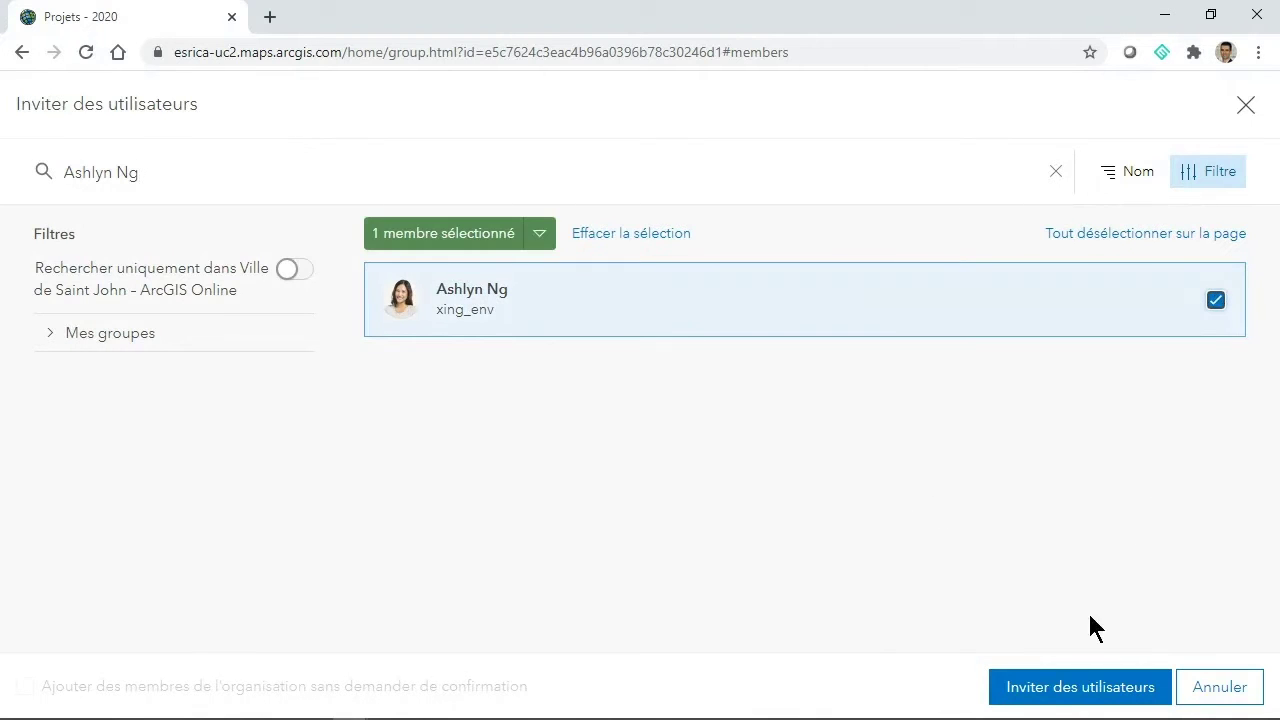
{"action": "left_click", "coordinate": [1061, 694]}
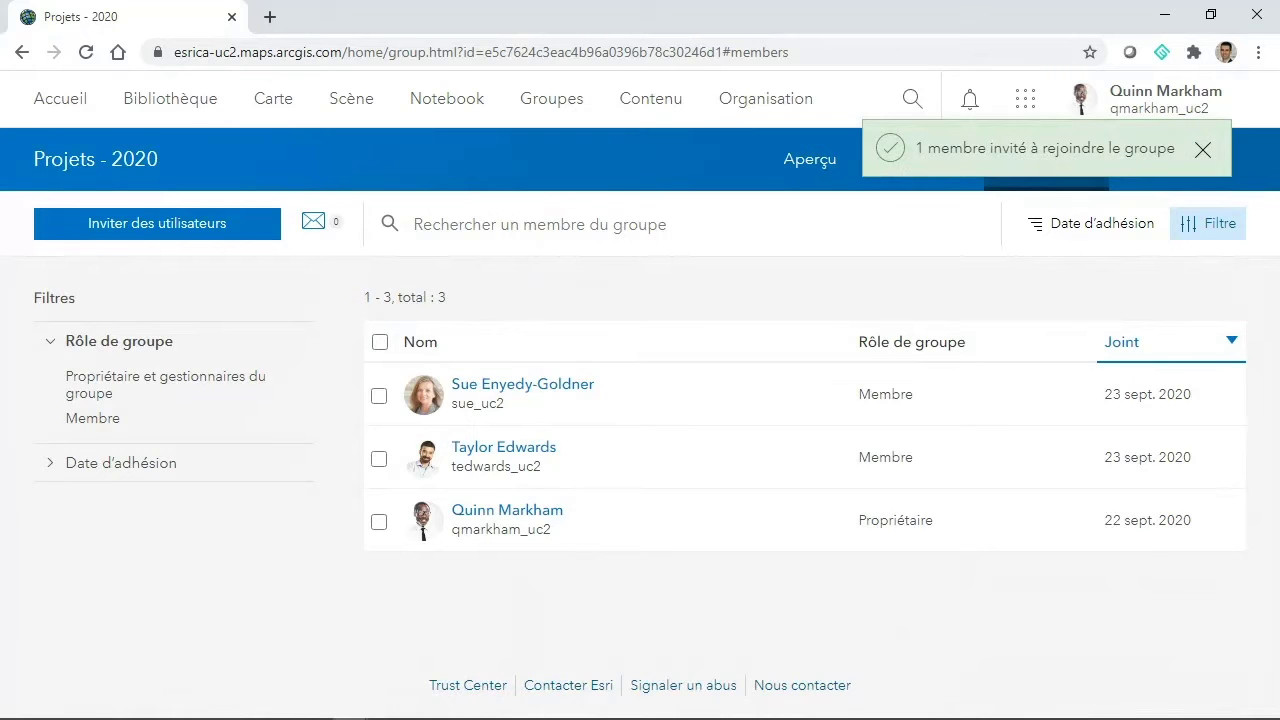
{"action": "mouse_move", "coordinate": [447, 713]}
{"action": "left_click", "coordinate": [395, 708]}
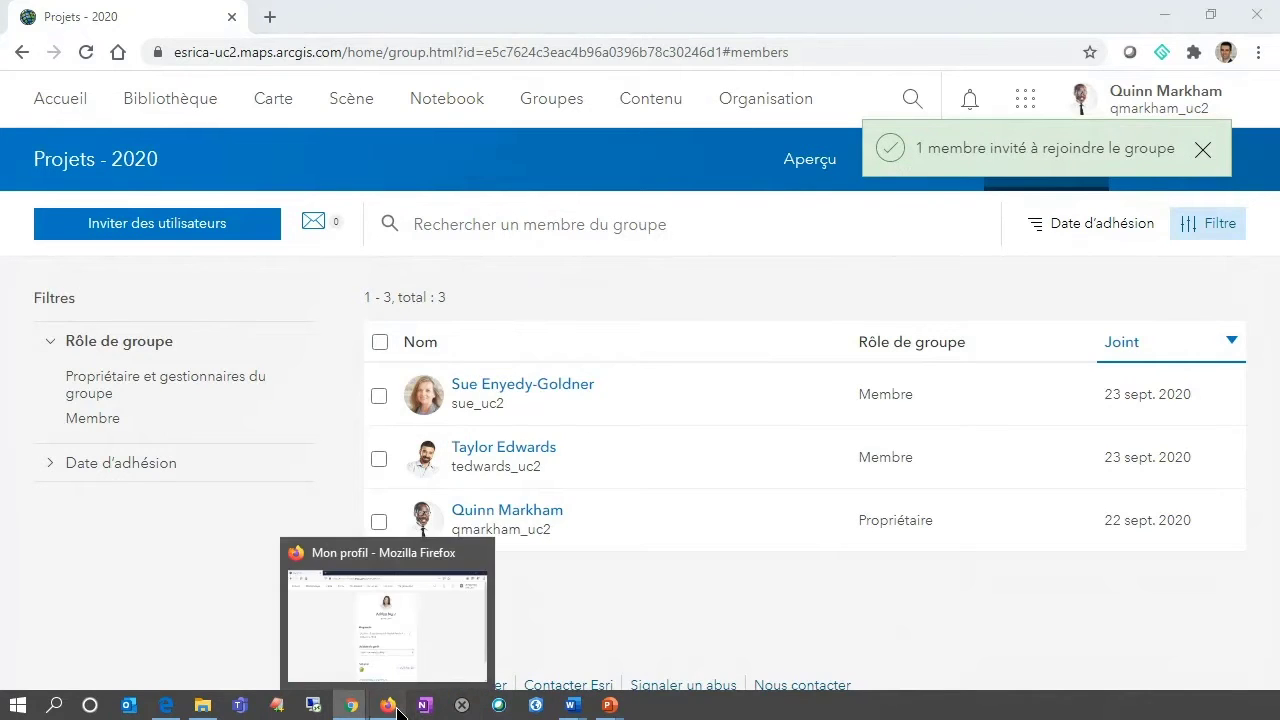
Step: As the outside user, accept the Projets - 2020 invitation and browse the group's recent content
{"action": "left_click", "coordinate": [553, 108]}
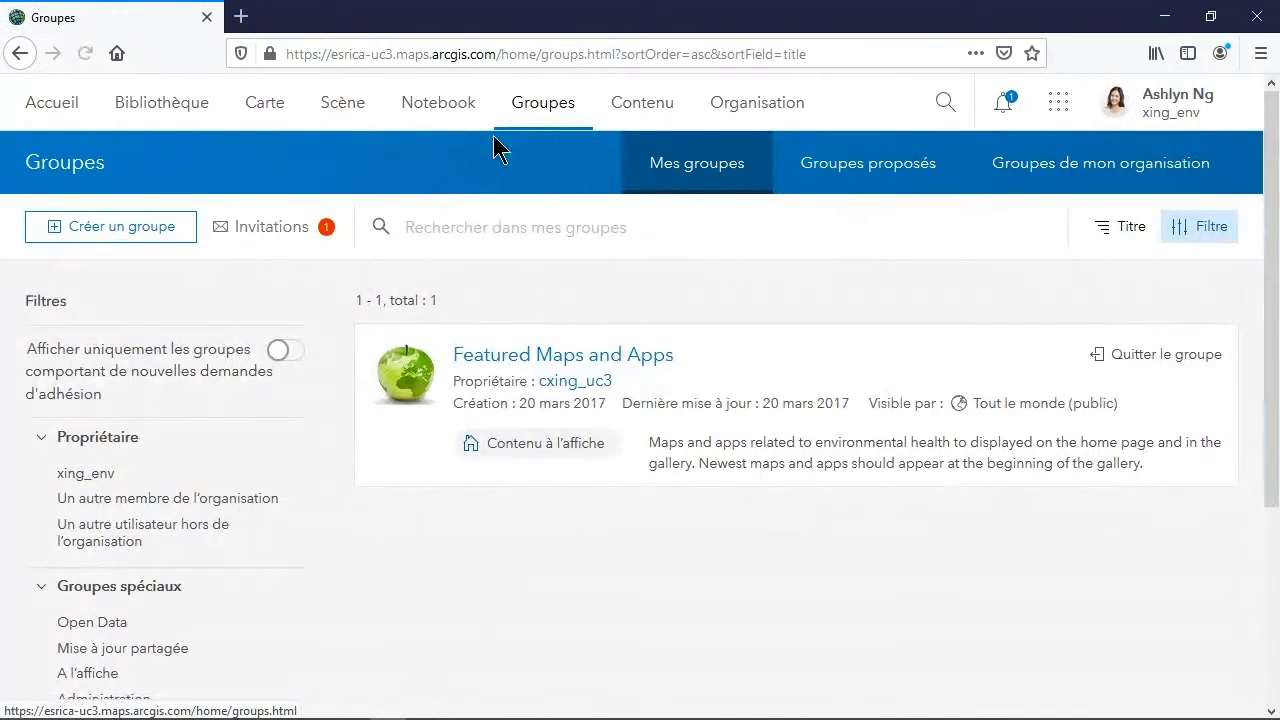
{"action": "left_click", "coordinate": [266, 230]}
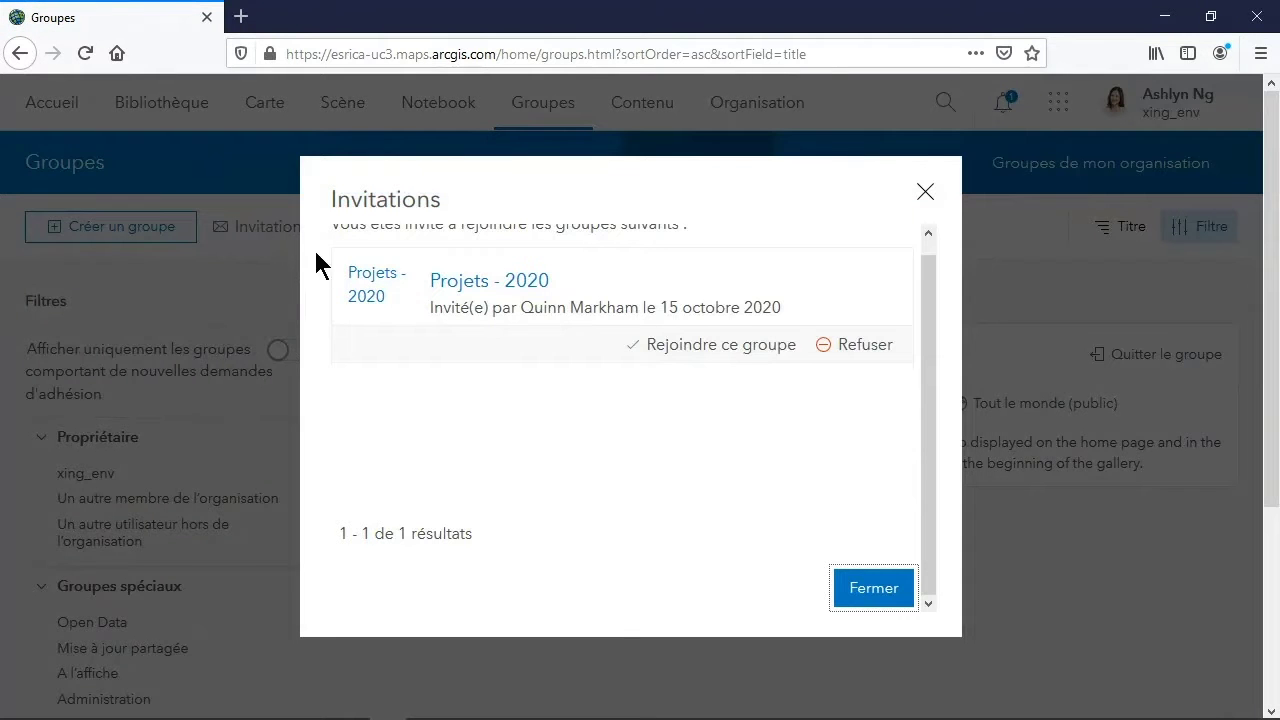
{"action": "left_click", "coordinate": [740, 350]}
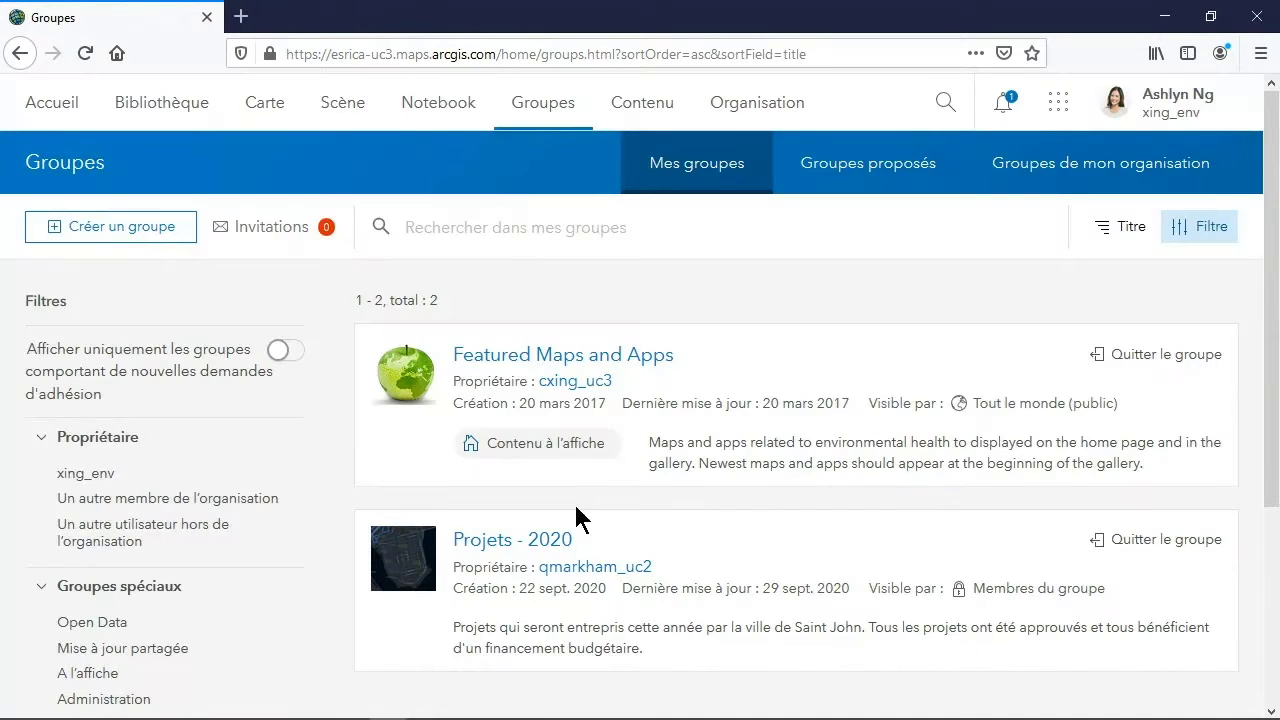
{"action": "left_click", "coordinate": [536, 545]}
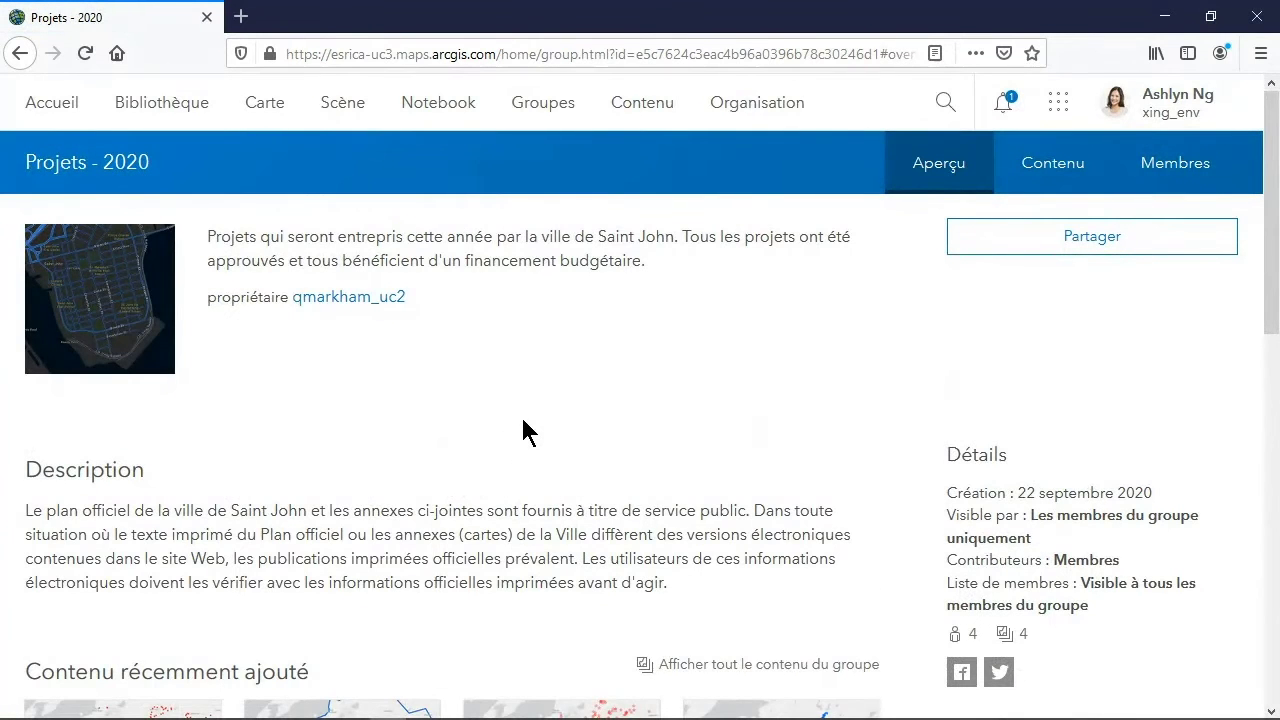
{"action": "scroll", "coordinate": [524, 432], "scroll_direction": "down", "scroll_amount": 4}
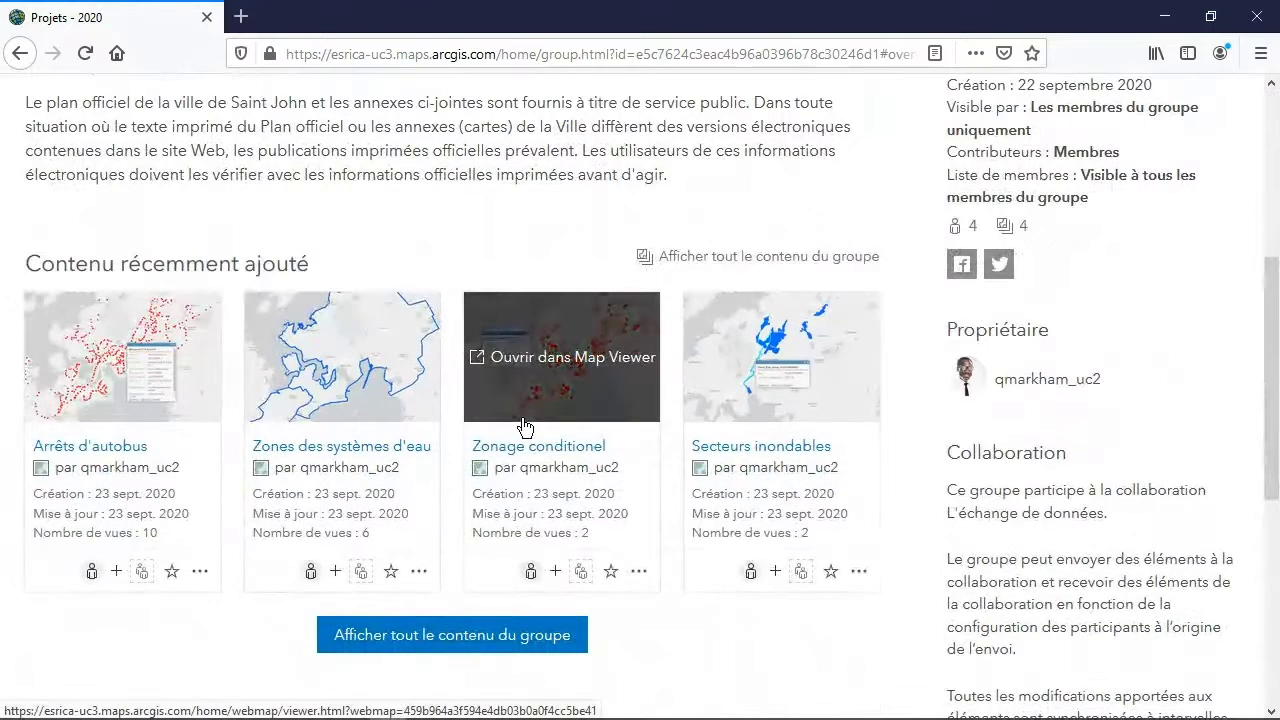
{"action": "scroll", "coordinate": [524, 428], "scroll_direction": "down", "scroll_amount": 1}
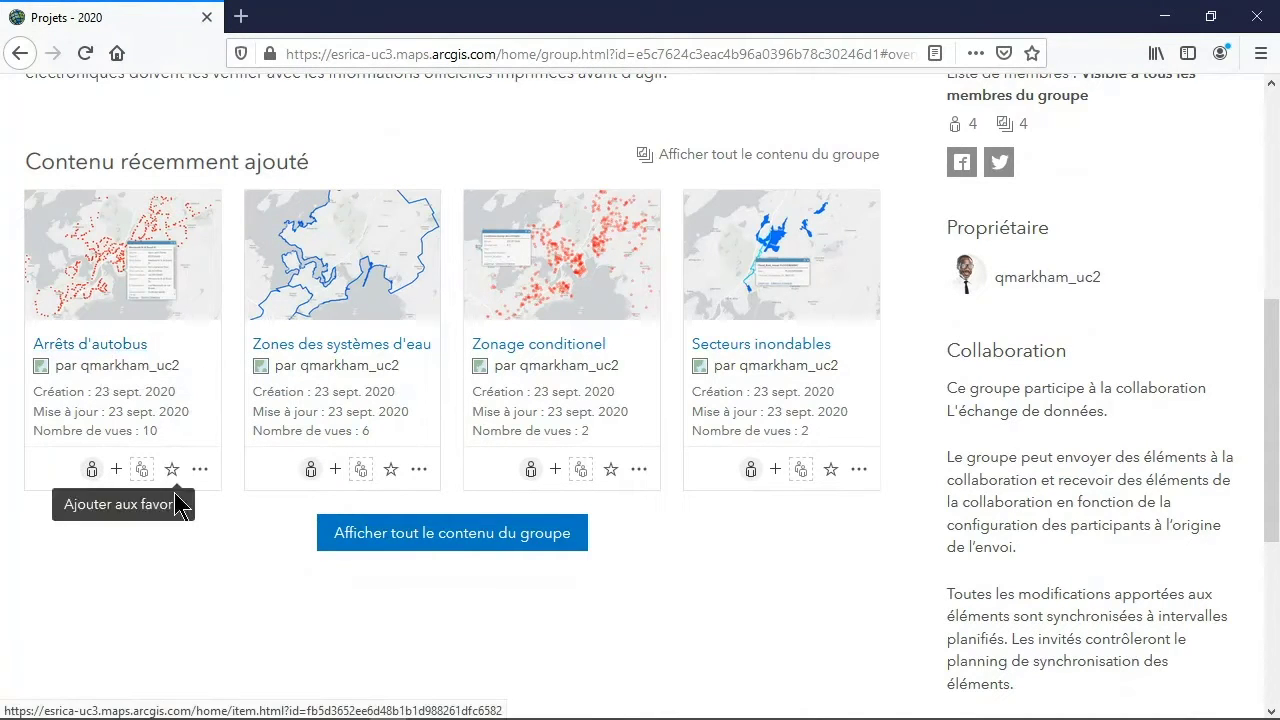
Step: Open Arrêts d'autobus in Map Viewer BÊTA, go back, and return to the owner's members list
{"action": "left_click", "coordinate": [200, 469]}
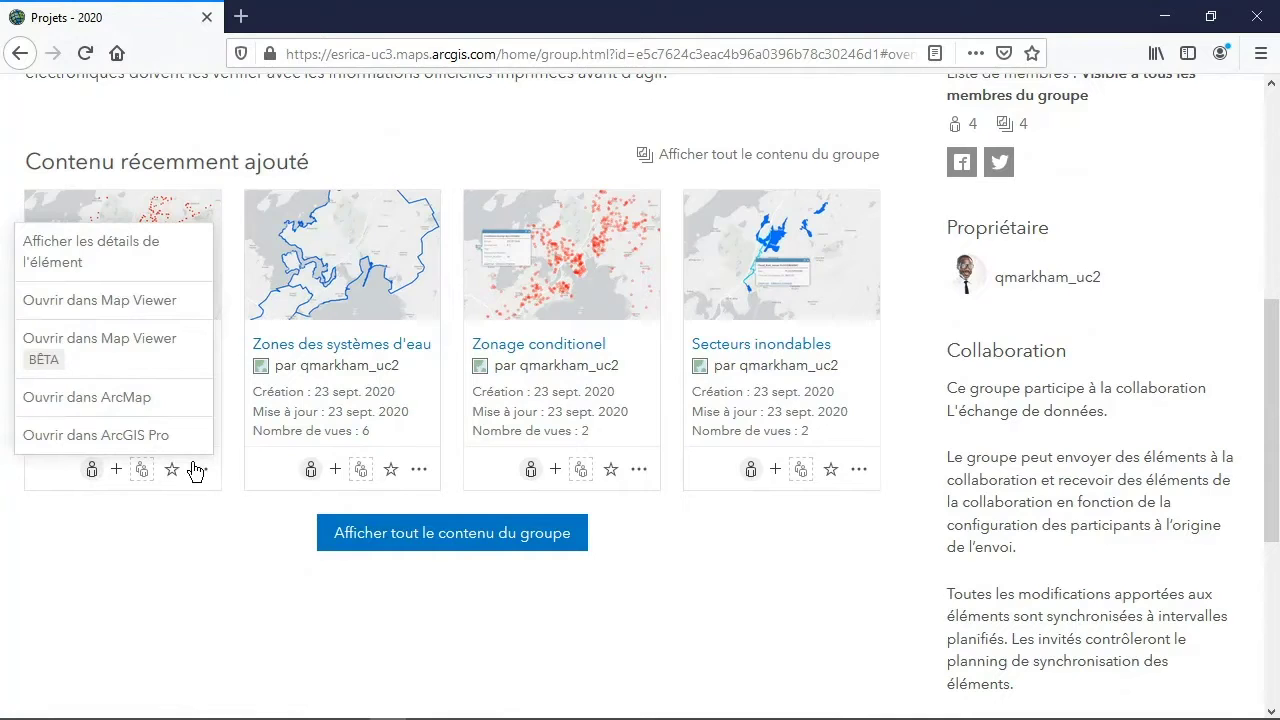
{"action": "left_click", "coordinate": [147, 348]}
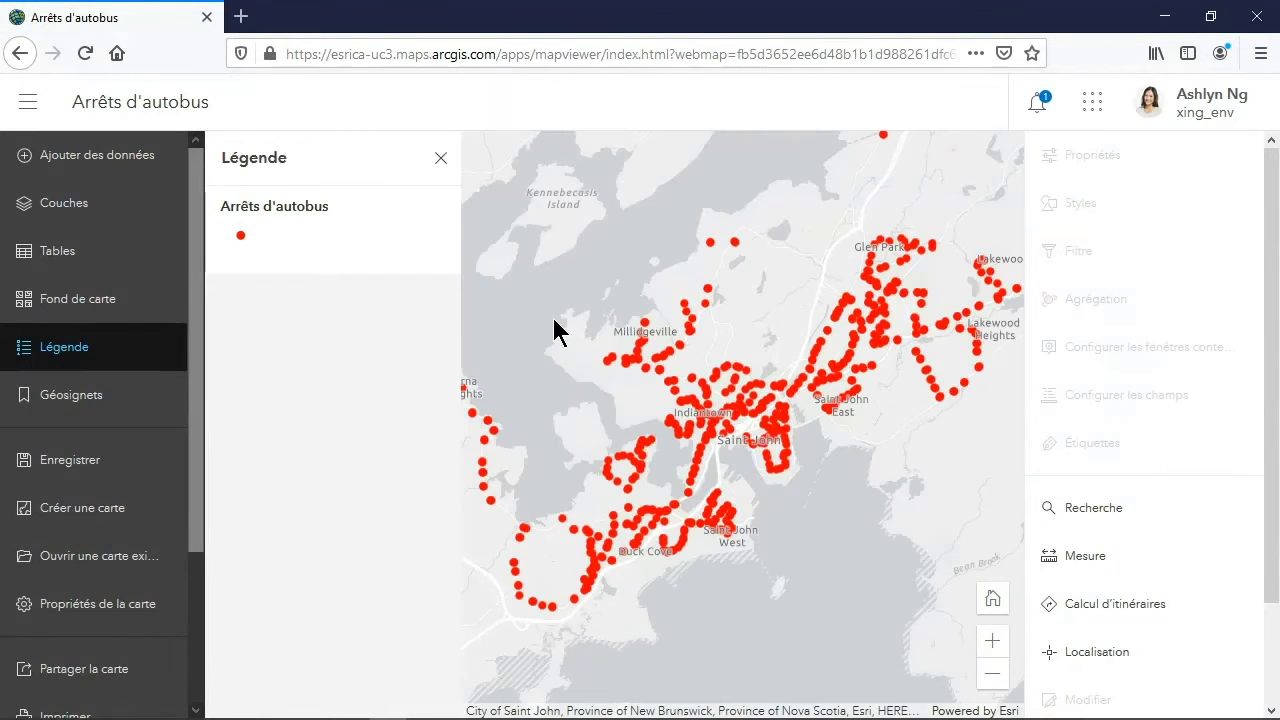
{"action": "left_click", "coordinate": [20, 55]}
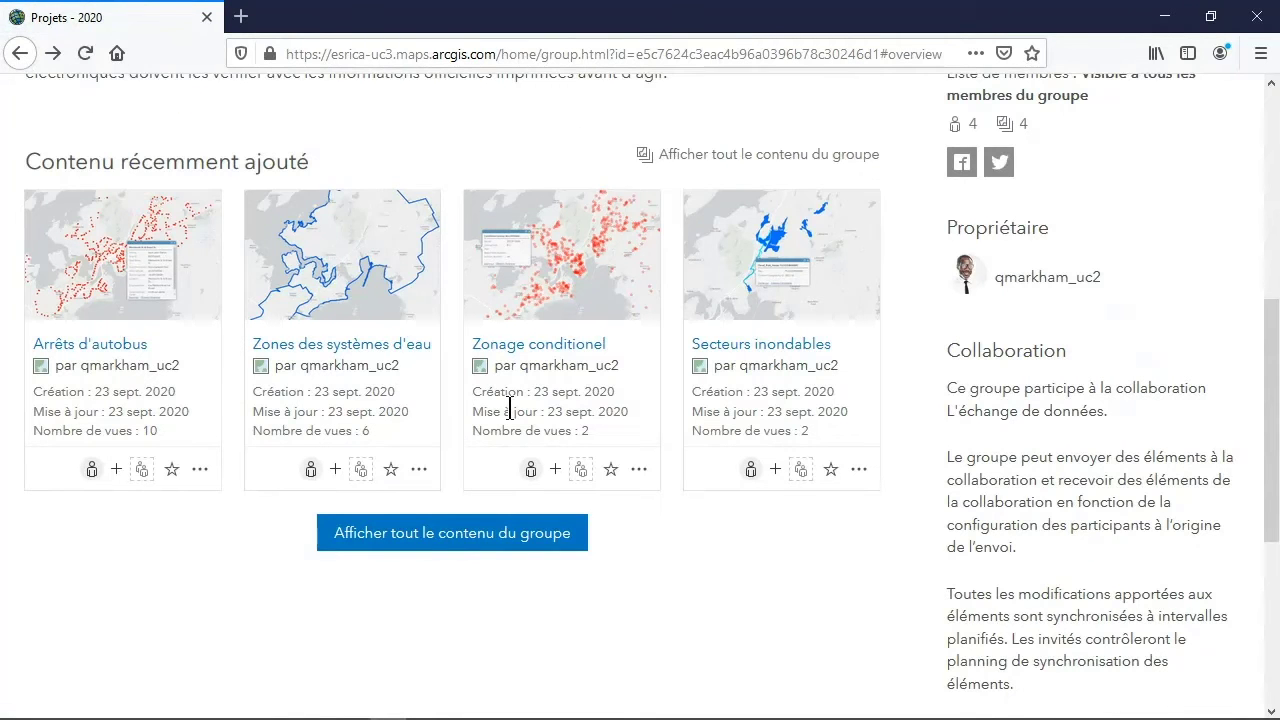
{"action": "scroll", "coordinate": [509, 405], "scroll_direction": "up", "scroll_amount": 3}
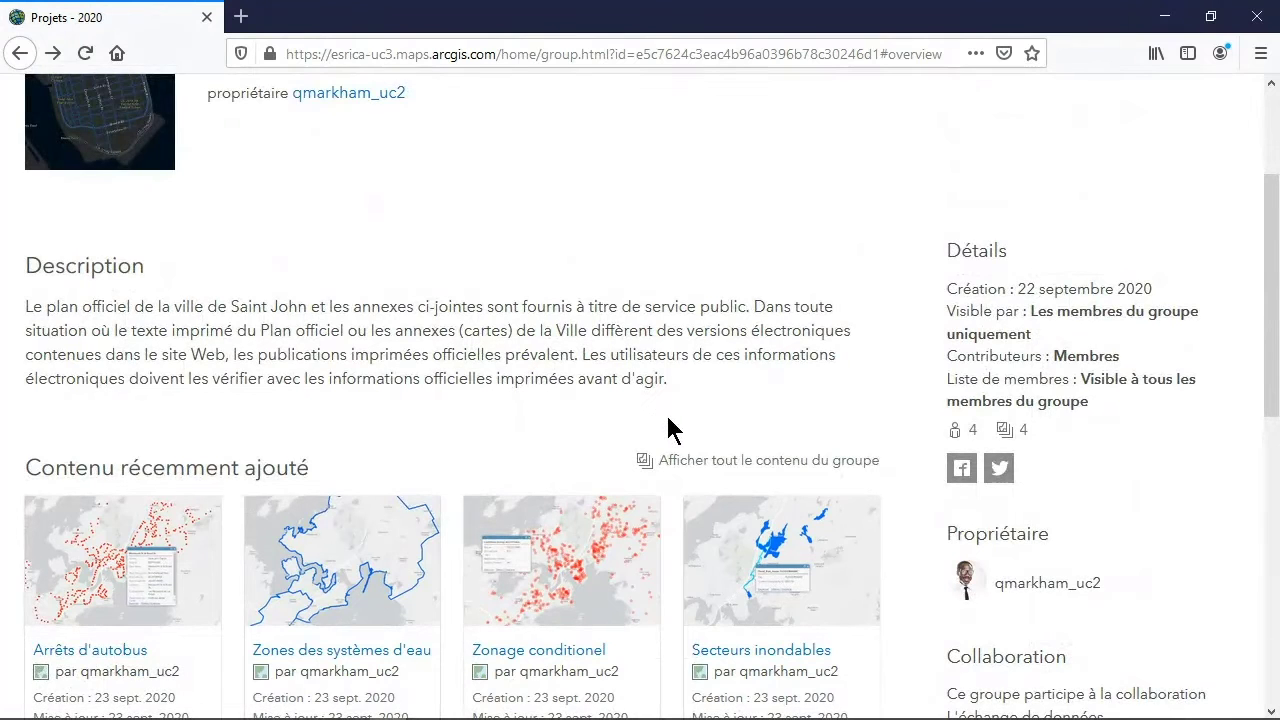
{"action": "scroll", "coordinate": [672, 432], "scroll_direction": "up", "scroll_amount": 2}
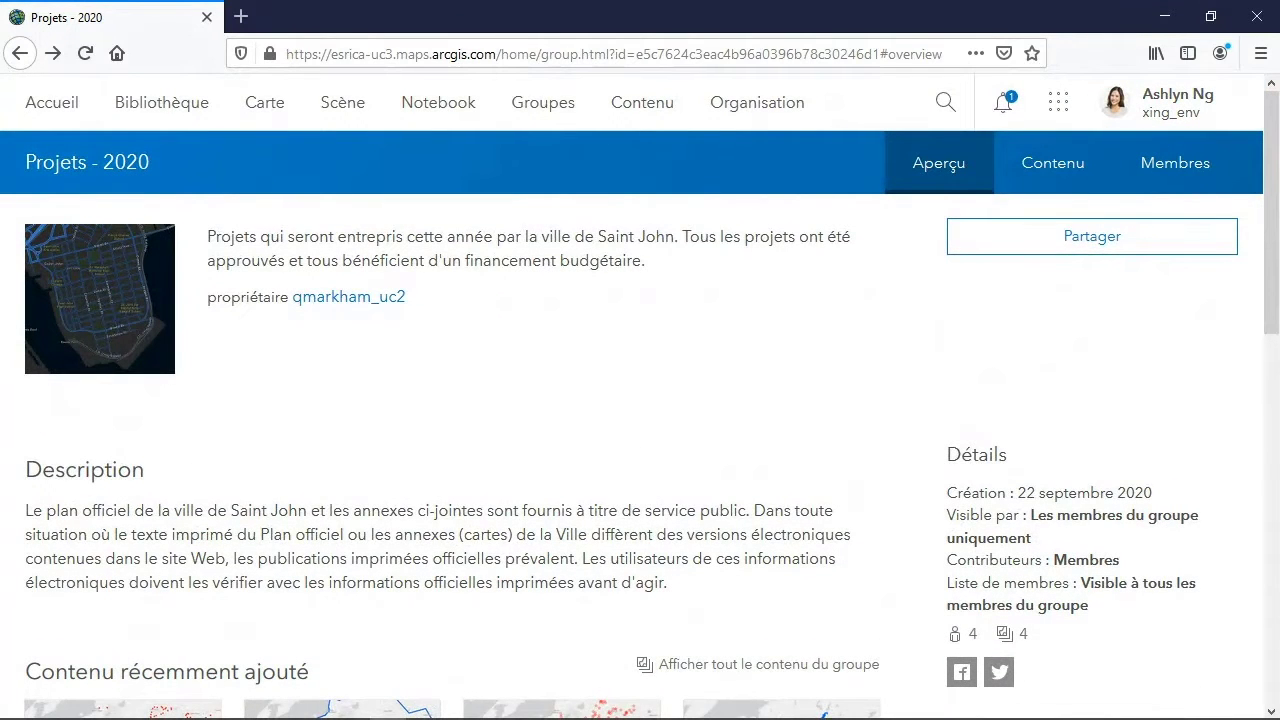
{"action": "mouse_move", "coordinate": [350, 705]}
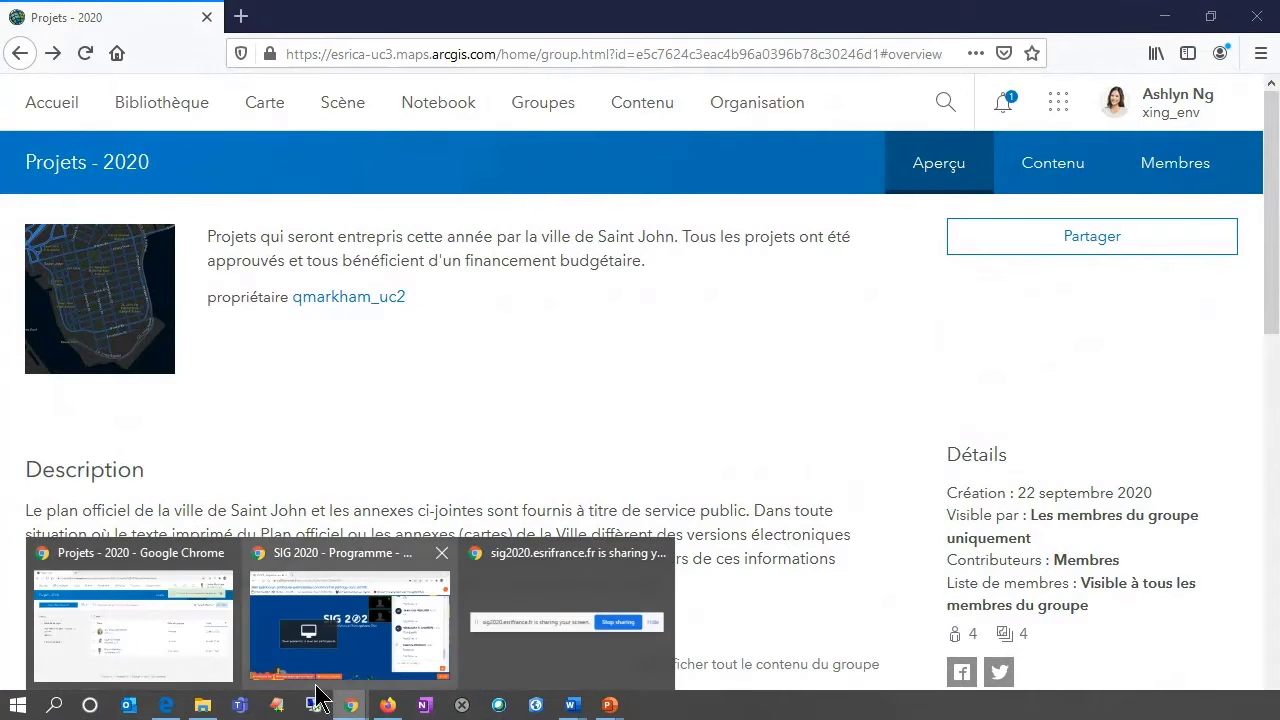
{"action": "left_click", "coordinate": [186, 611]}
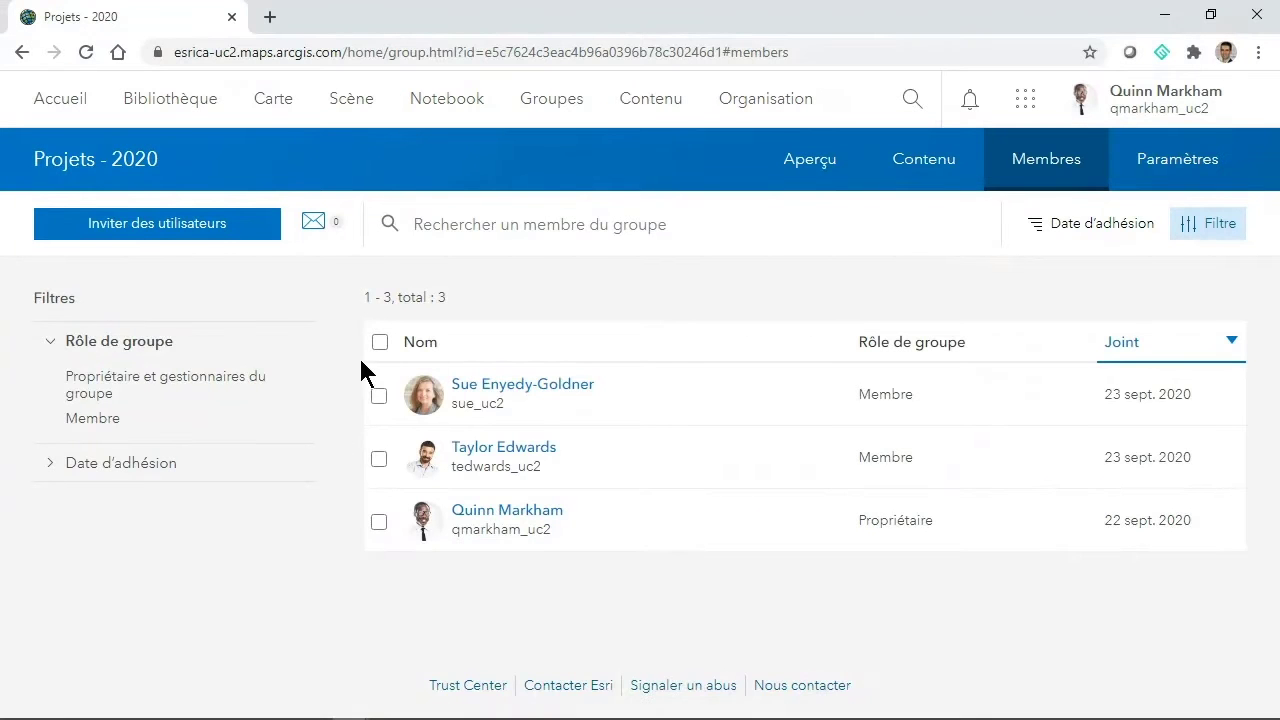
Step: Open the Sentiers feature layer from My Content and show its Visualisation tab
{"action": "left_click", "coordinate": [651, 100]}
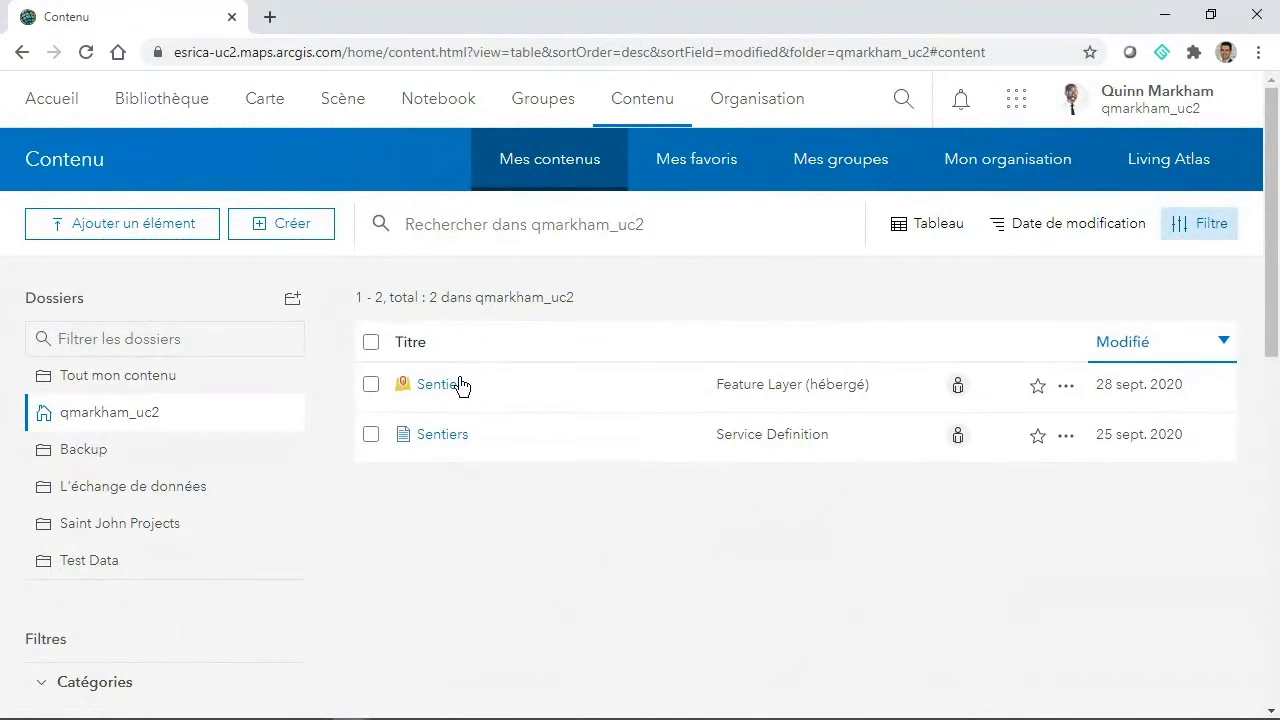
{"action": "left_click", "coordinate": [446, 392]}
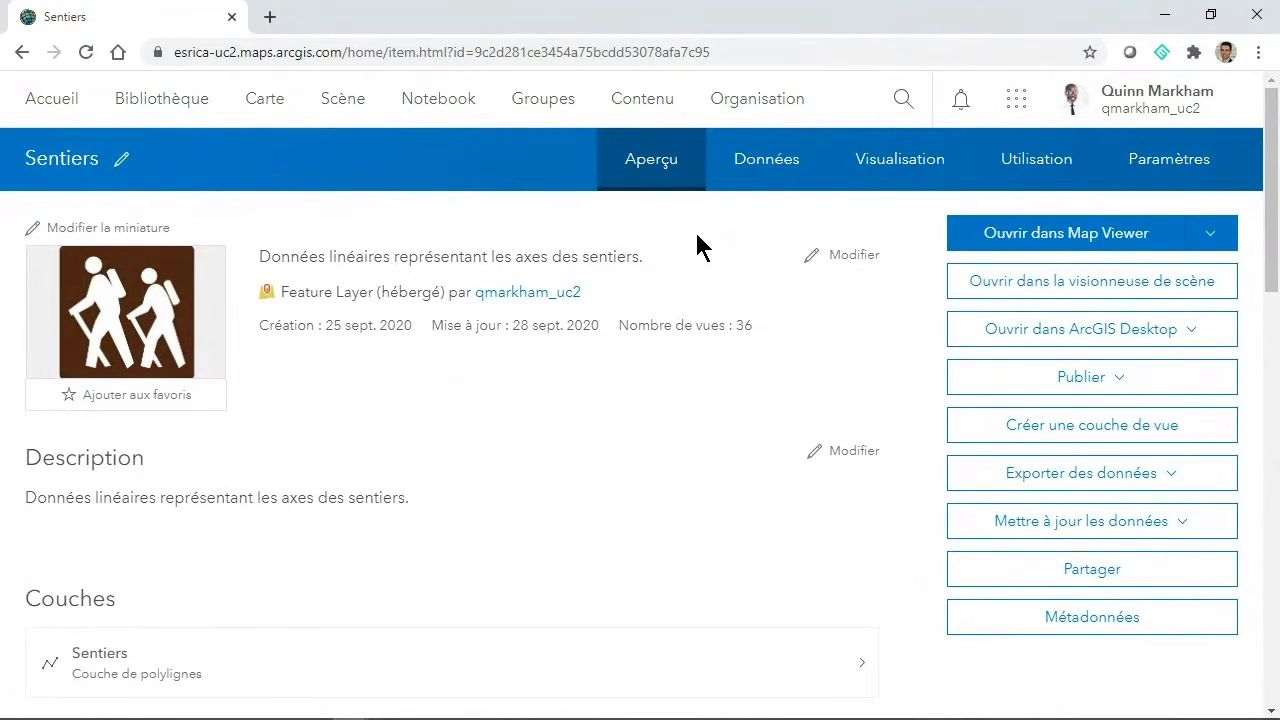
{"action": "left_click", "coordinate": [871, 163]}
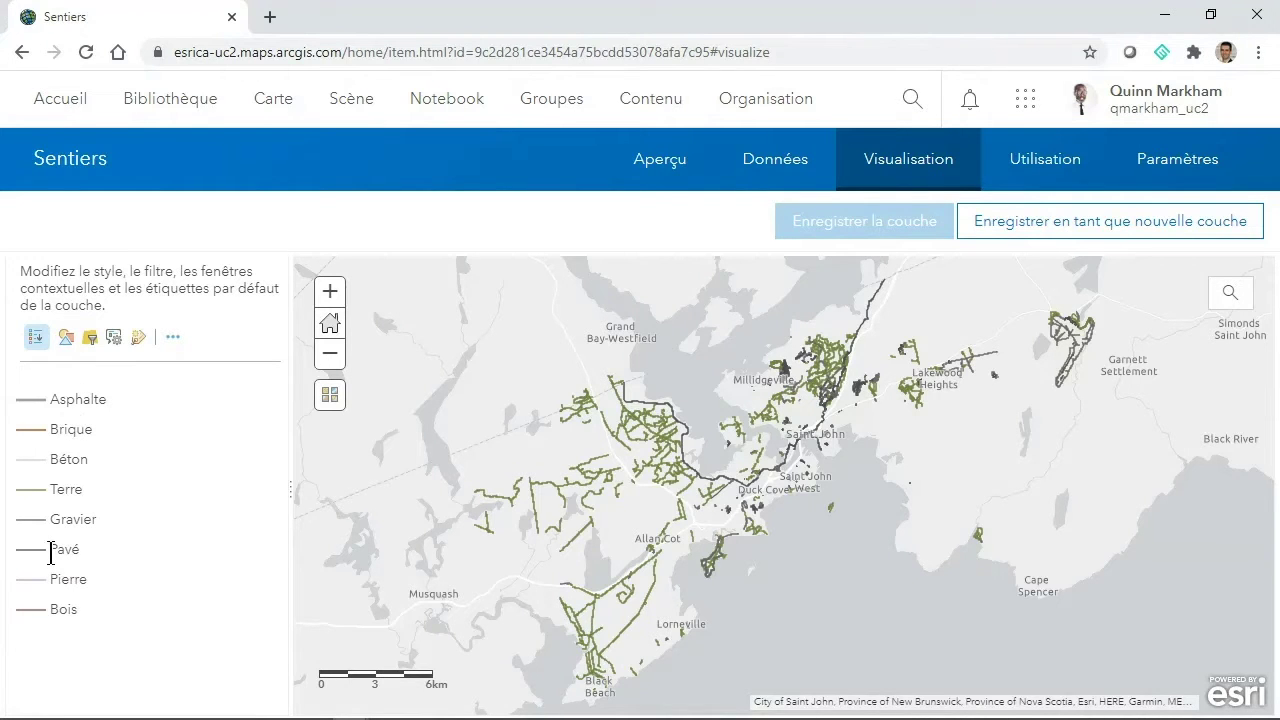
Step: Create a view layer from Sentiers titled Sentiers_vue and open its Visualisation page
{"action": "left_click", "coordinate": [670, 174]}
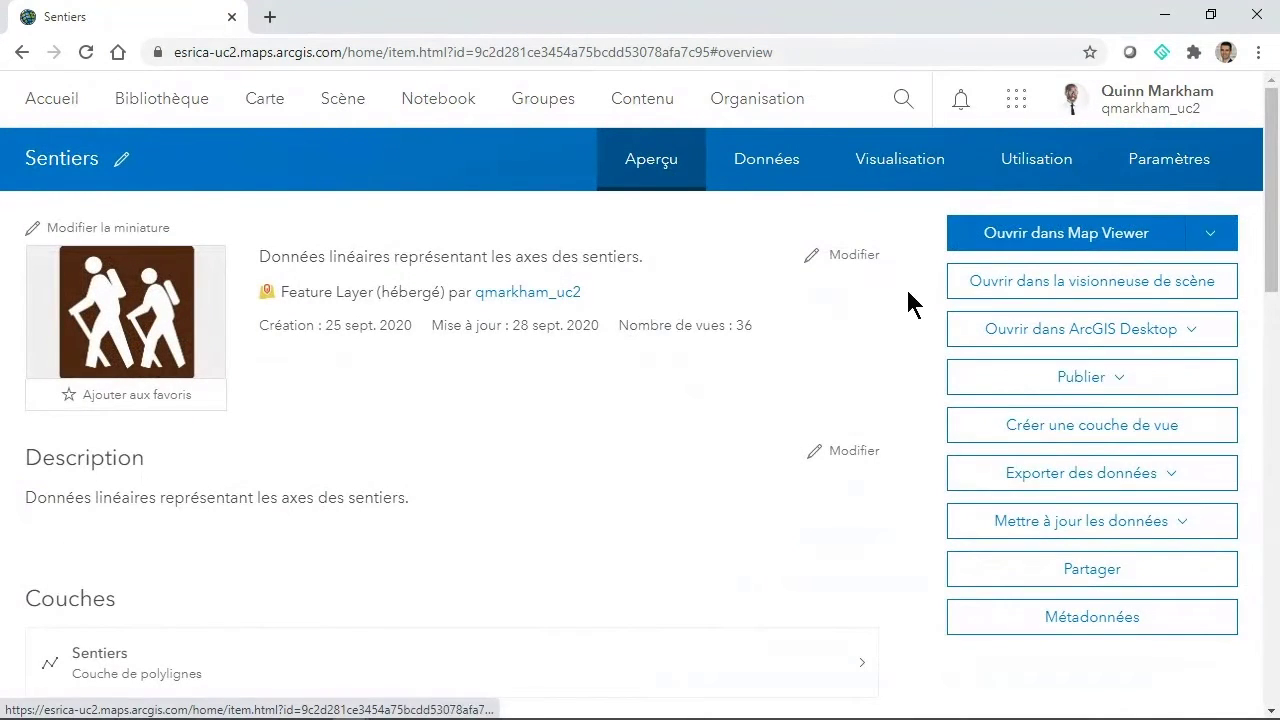
{"action": "left_click", "coordinate": [1116, 430]}
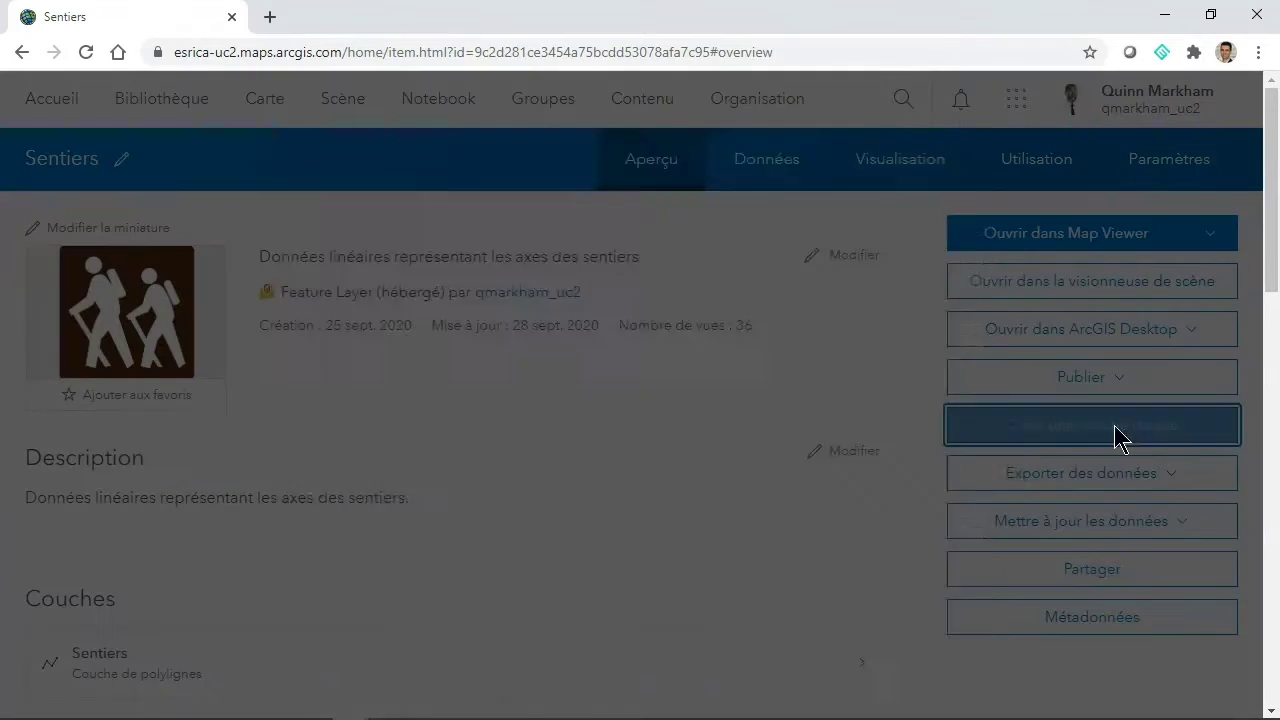
{"action": "left_click", "coordinate": [805, 353]}
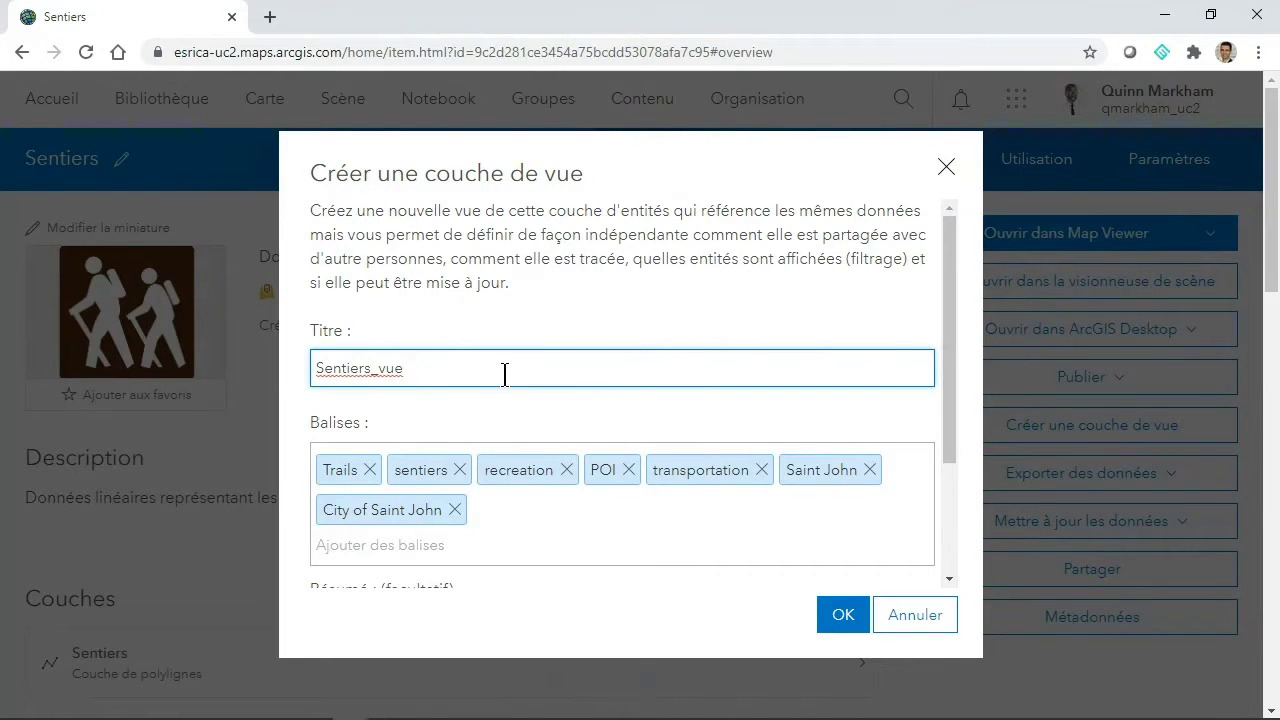
{"action": "type", "text": "vue"}
{"action": "left_click", "coordinate": [843, 617]}
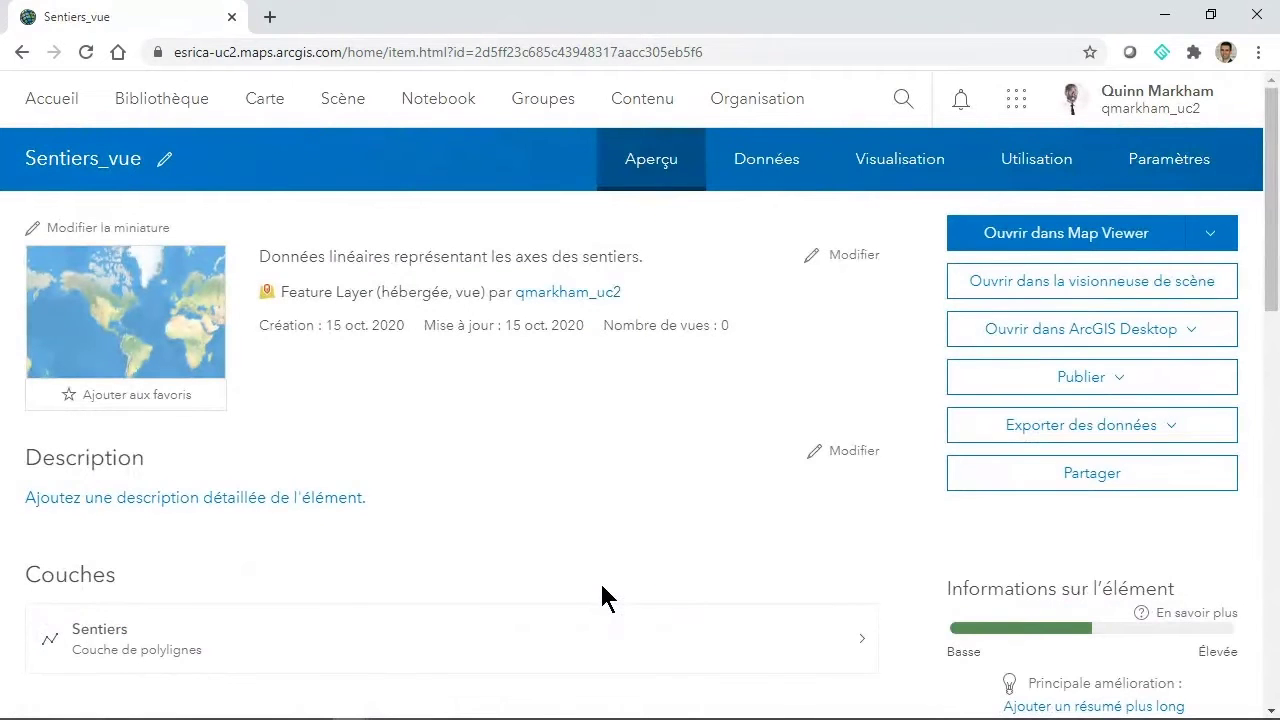
{"action": "left_click", "coordinate": [902, 158]}
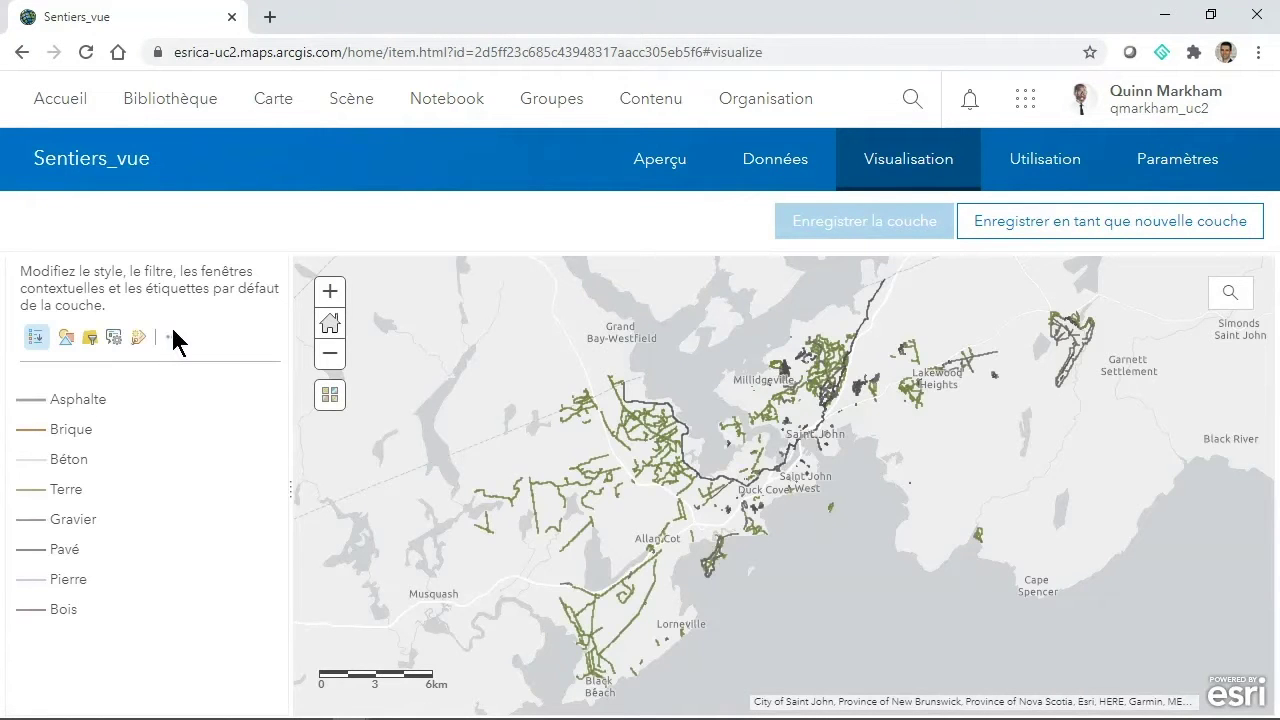
Step: Begin the view's feature definition with a first expression on the Type de Surface field
{"action": "left_click", "coordinate": [172, 337]}
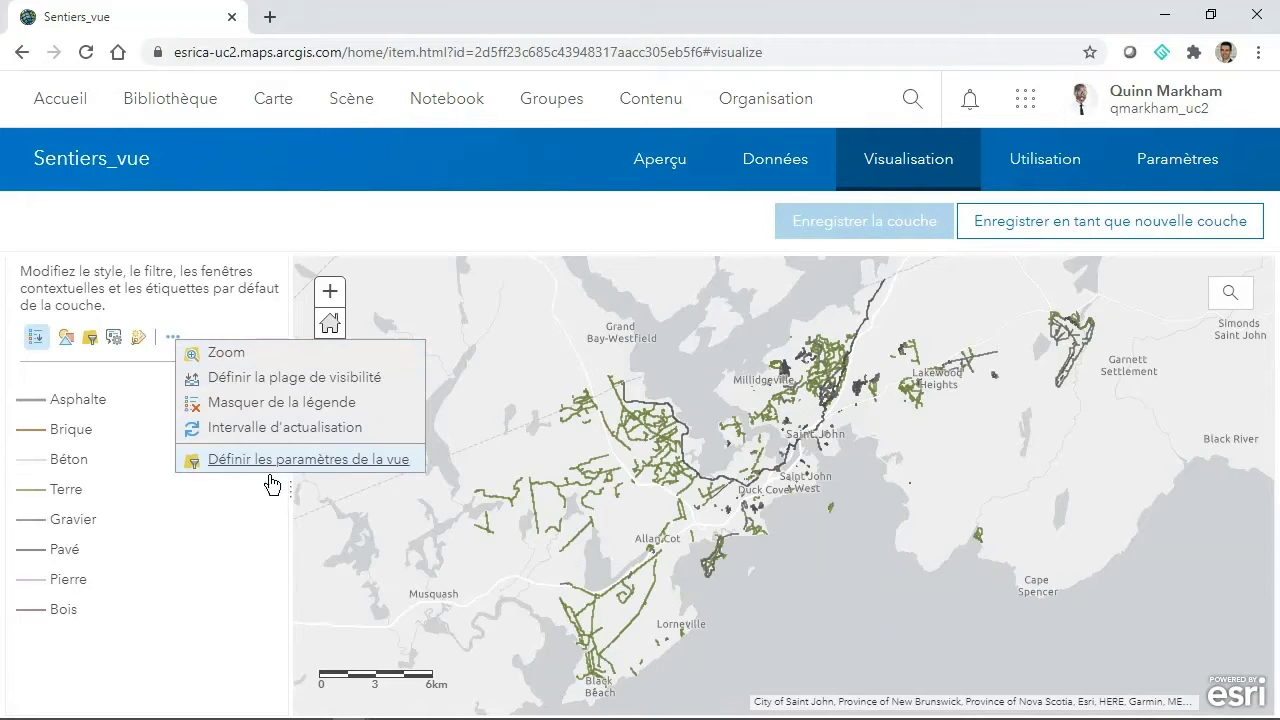
{"action": "mouse_move", "coordinate": [272, 470]}
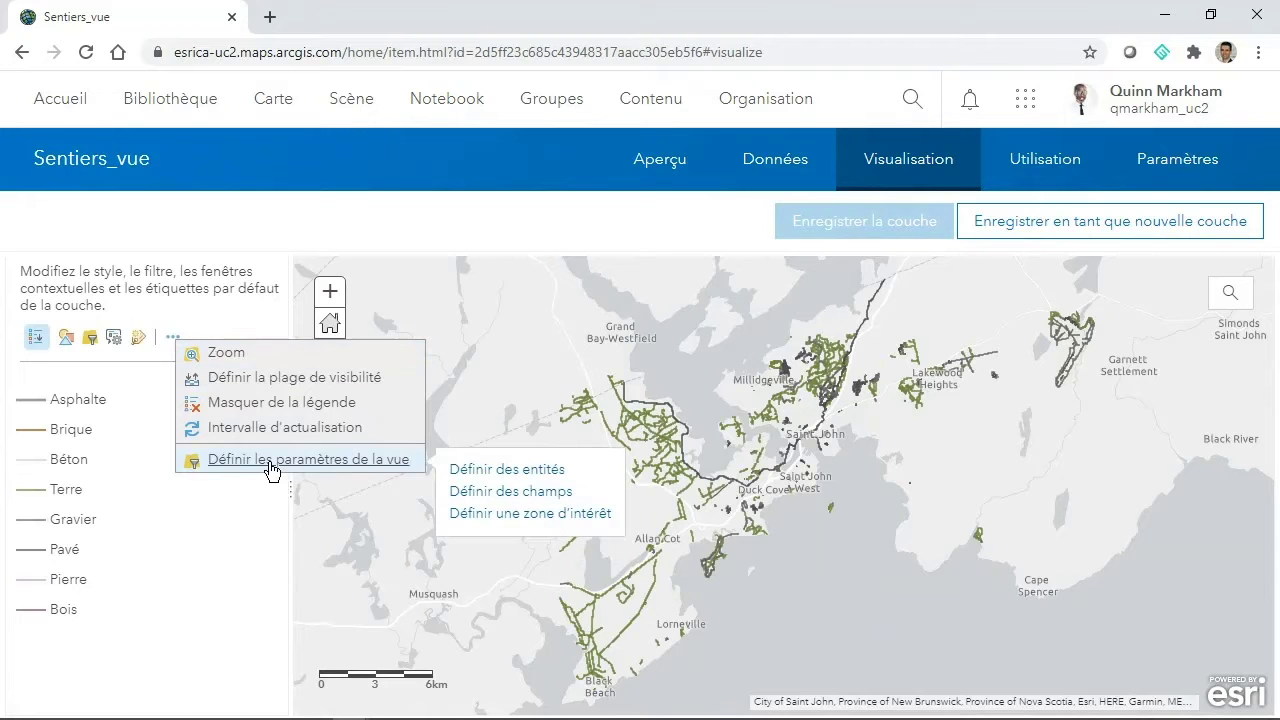
{"action": "left_click", "coordinate": [539, 477]}
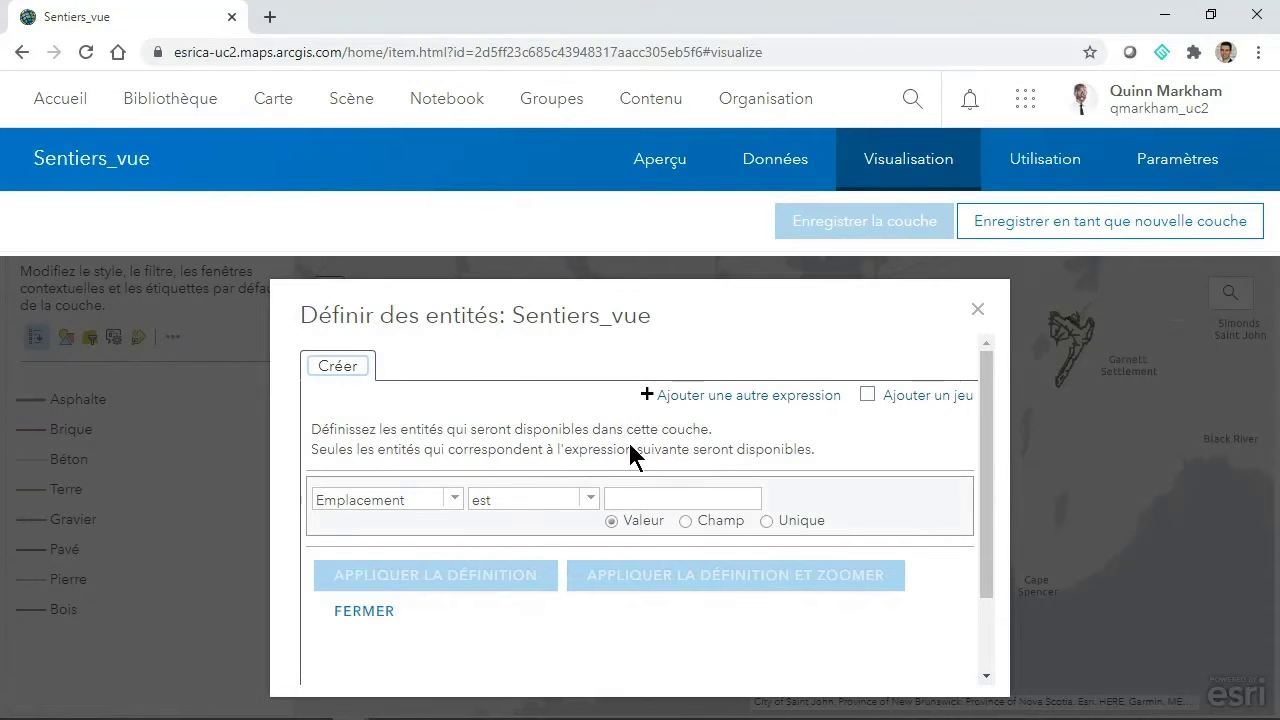
{"action": "left_click", "coordinate": [454, 499]}
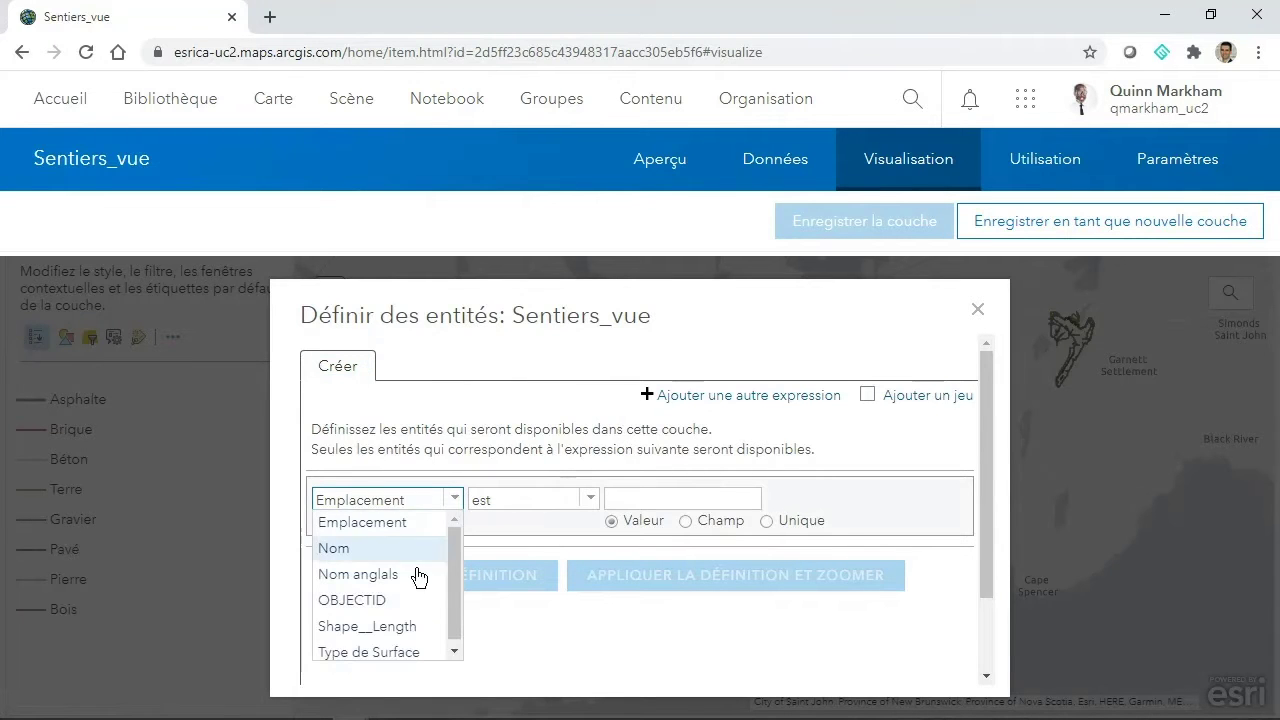
{"action": "left_click", "coordinate": [391, 652]}
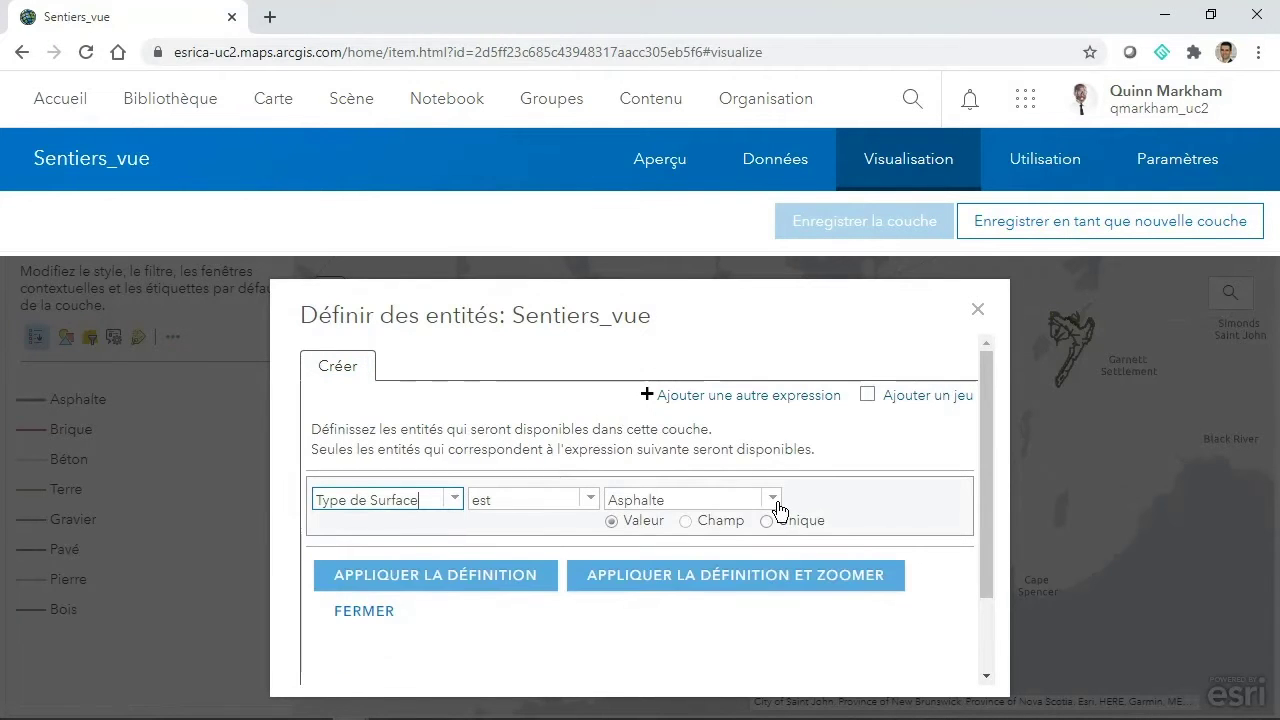
Step: Add an OR-combined second expression, Type de Surface is Pavé, and apply the definition
{"action": "left_click", "coordinate": [757, 396]}
{"action": "left_click", "coordinate": [836, 451]}
{"action": "left_click", "coordinate": [828, 489]}
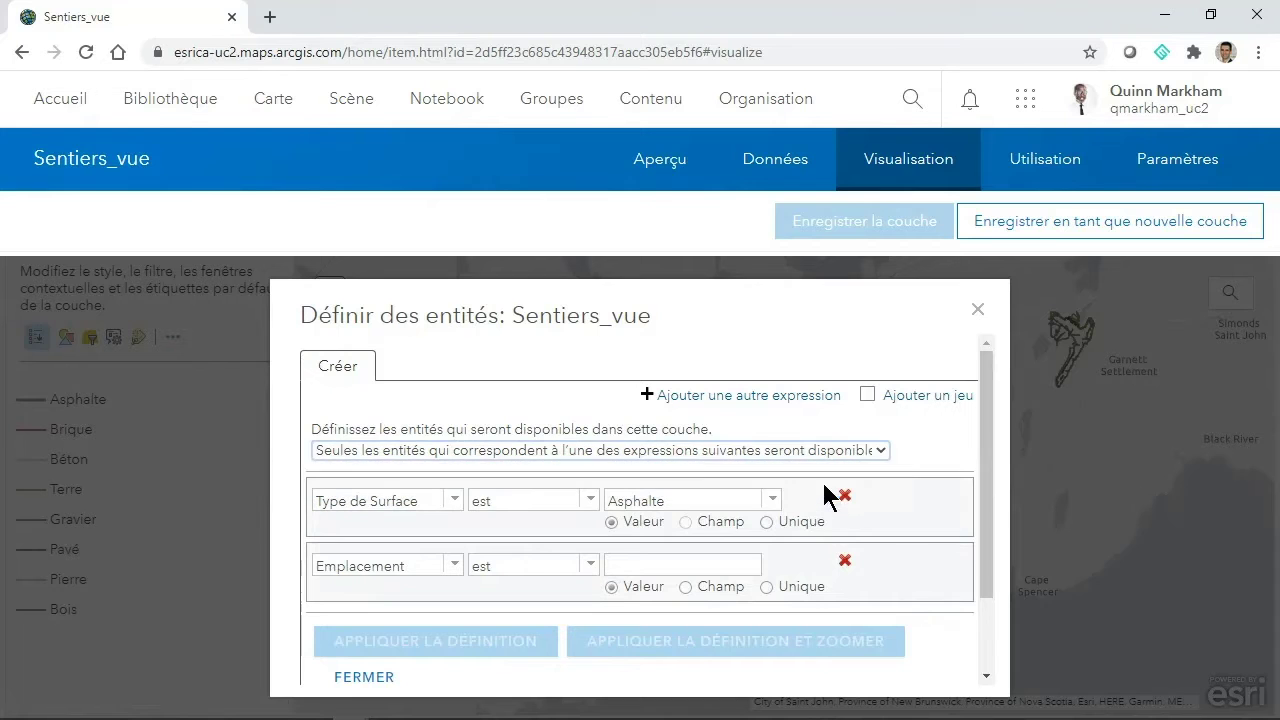
{"action": "left_click", "coordinate": [455, 566]}
{"action": "left_click", "coordinate": [398, 544]}
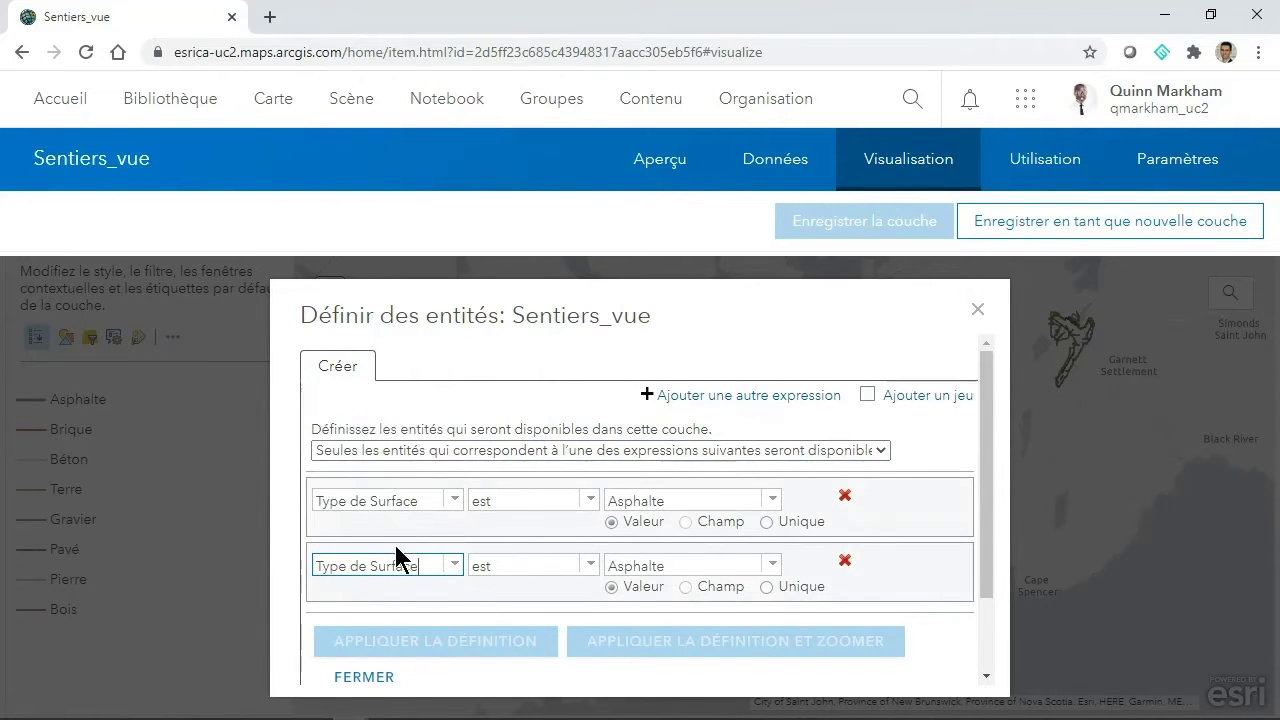
{"action": "left_click", "coordinate": [773, 565]}
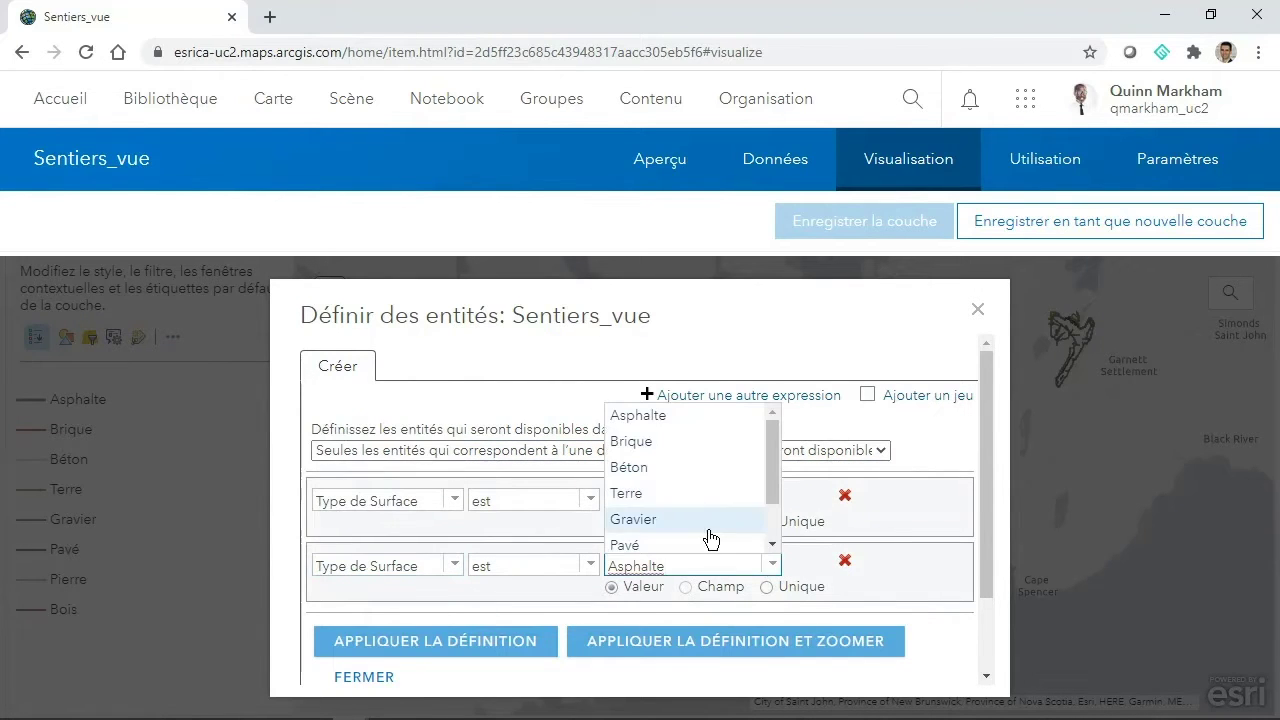
{"action": "left_click", "coordinate": [680, 545]}
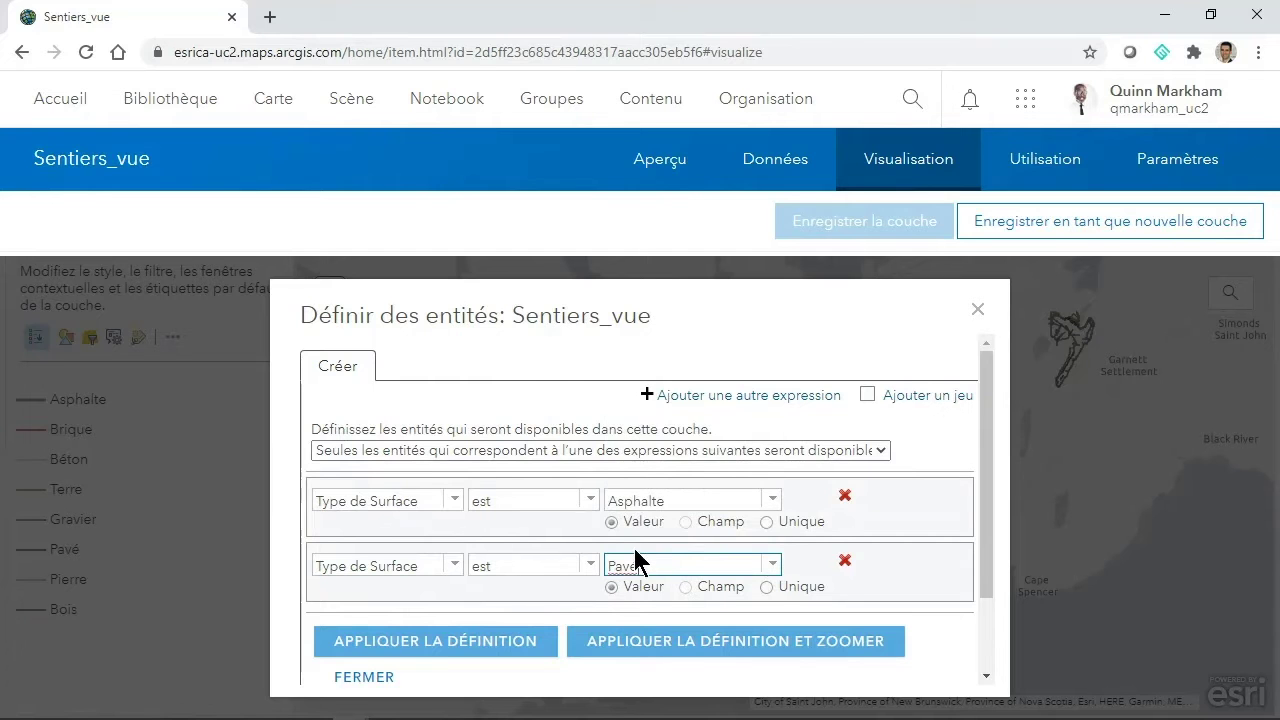
{"action": "scroll", "coordinate": [636, 560], "scroll_direction": "down", "scroll_amount": 2}
{"action": "left_click", "coordinate": [423, 548]}
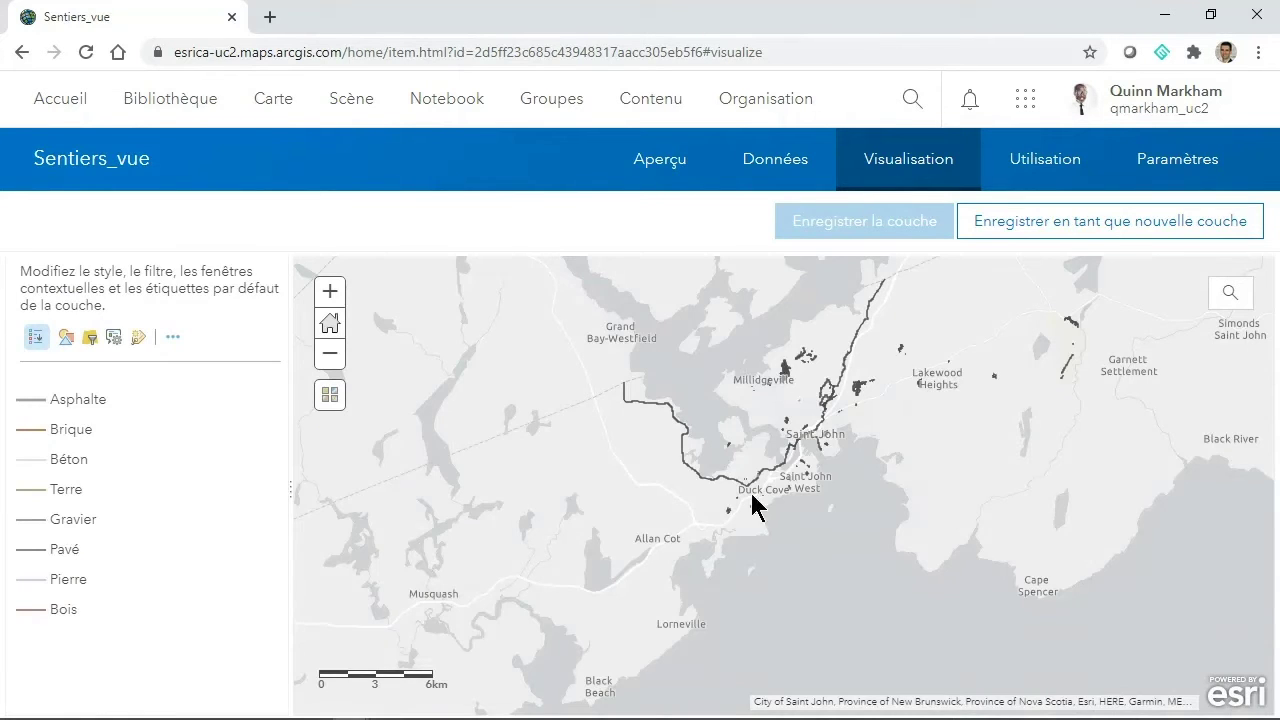
{"action": "left_click", "coordinate": [826, 466]}
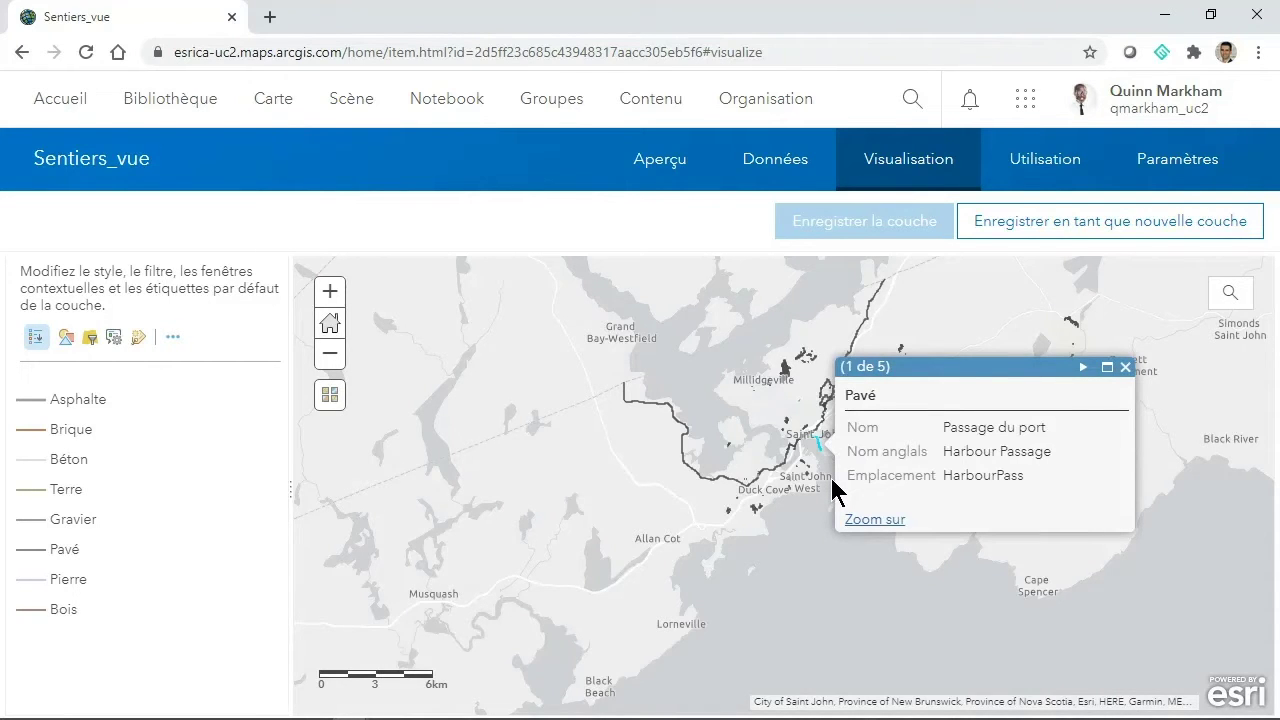
{"action": "left_click", "coordinate": [1126, 368]}
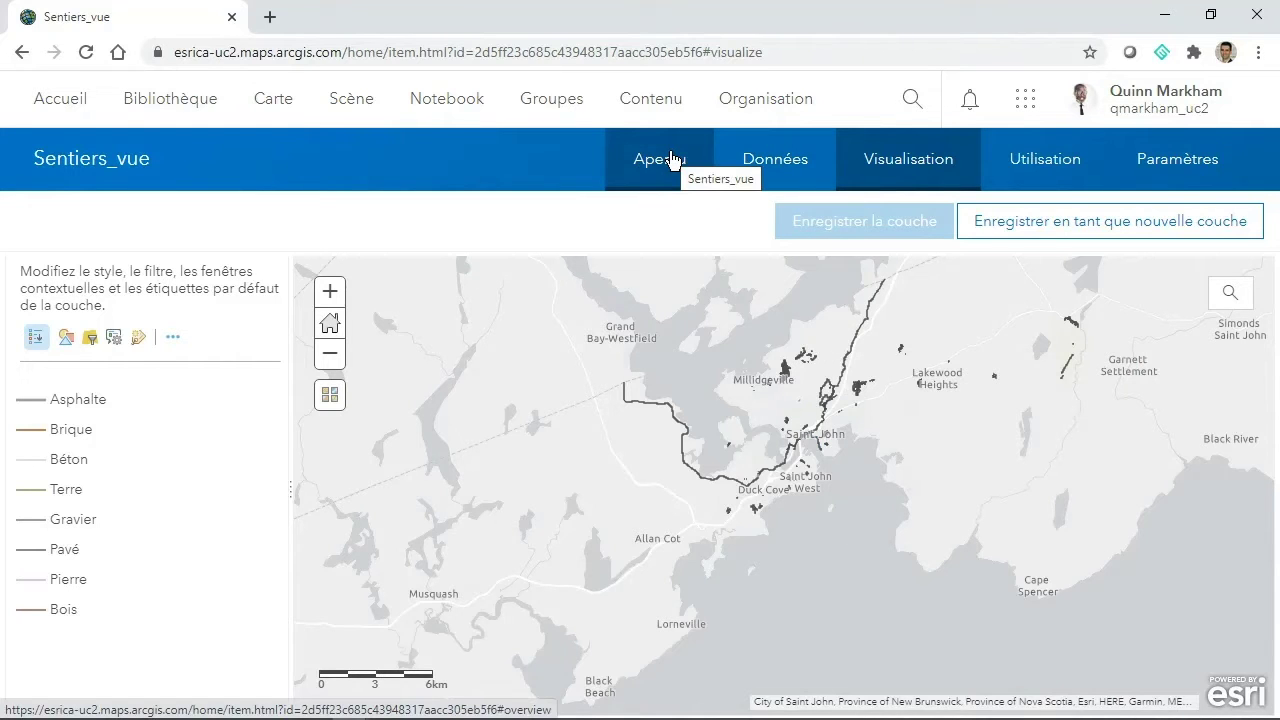
Step: Save Sentiers_vue's hosted view settings with Activer la synchronisation enabled and dismiss the success notice
{"action": "left_click", "coordinate": [1178, 162]}
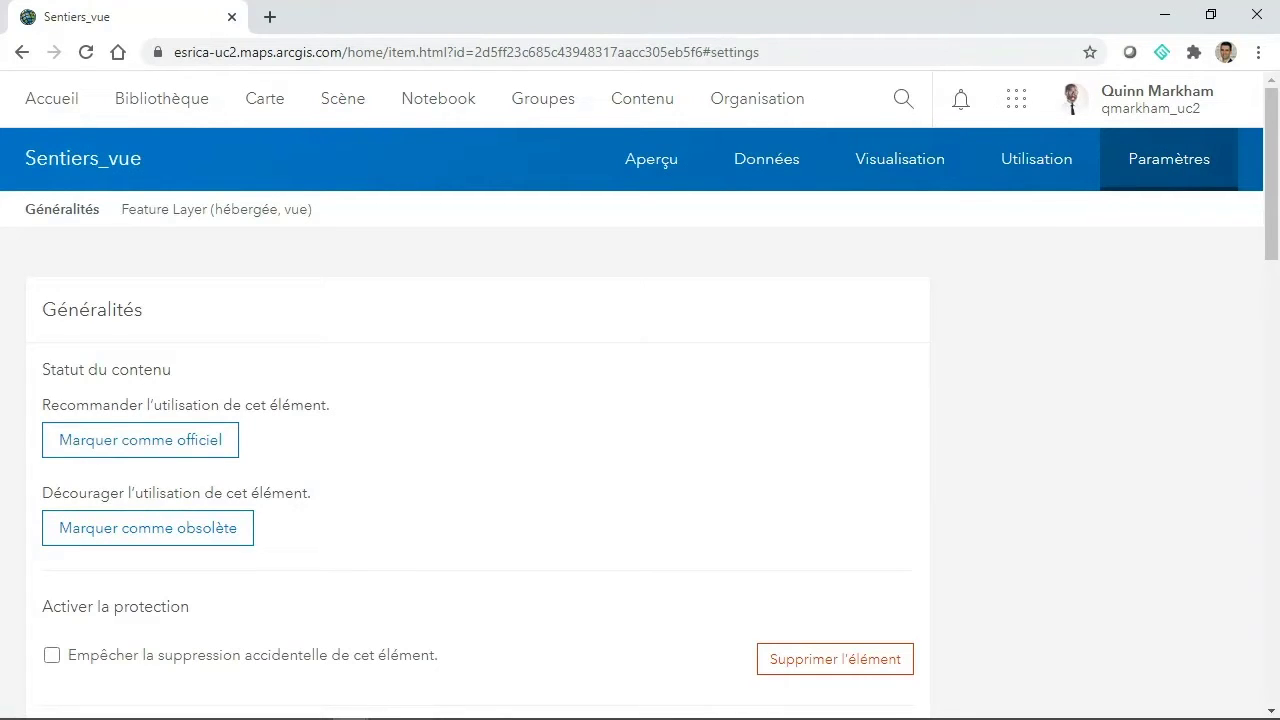
{"action": "scroll", "coordinate": [1075, 352], "scroll_direction": "down", "scroll_amount": 5}
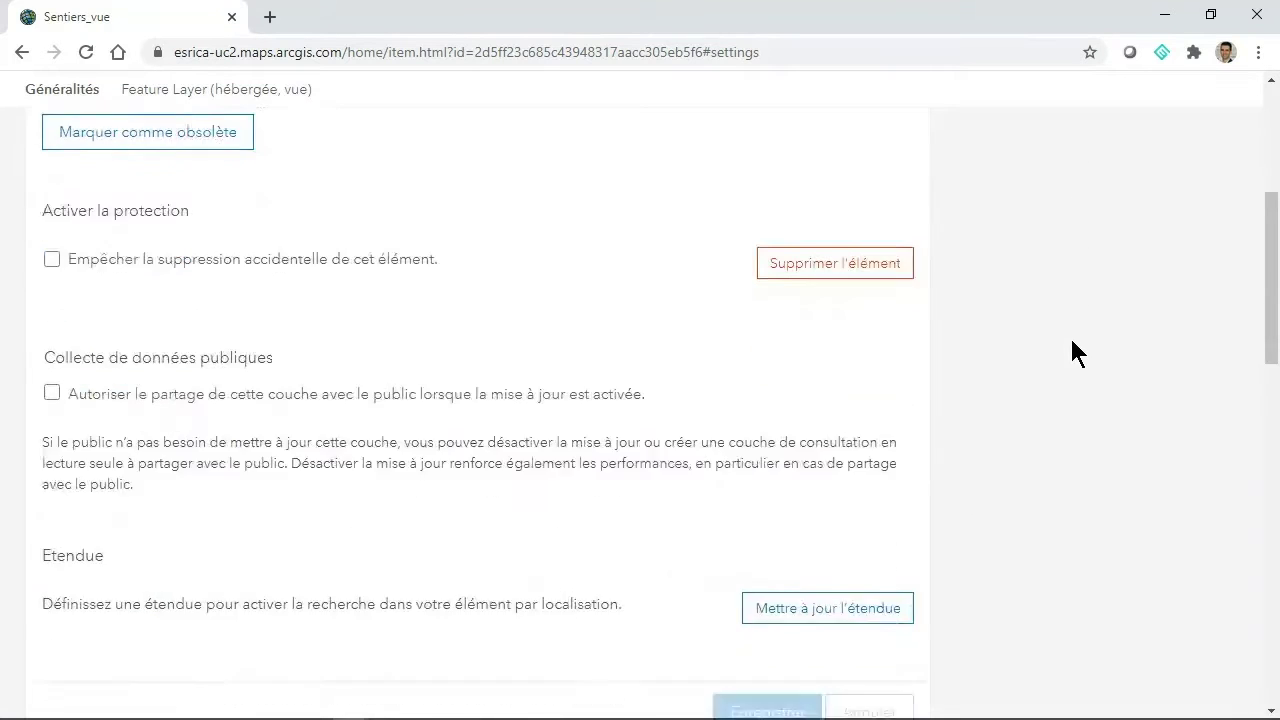
{"action": "scroll", "coordinate": [1072, 342], "scroll_direction": "down", "scroll_amount": 5}
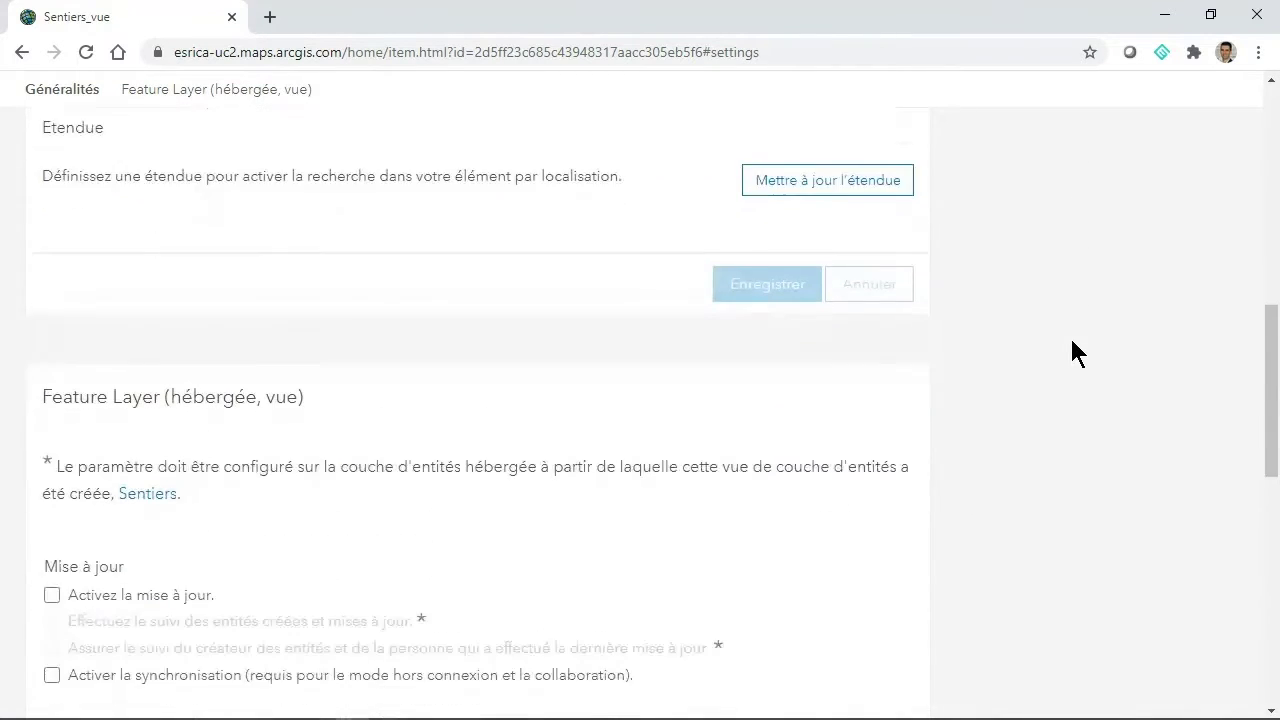
{"action": "scroll", "coordinate": [1075, 353], "scroll_direction": "down", "scroll_amount": 2}
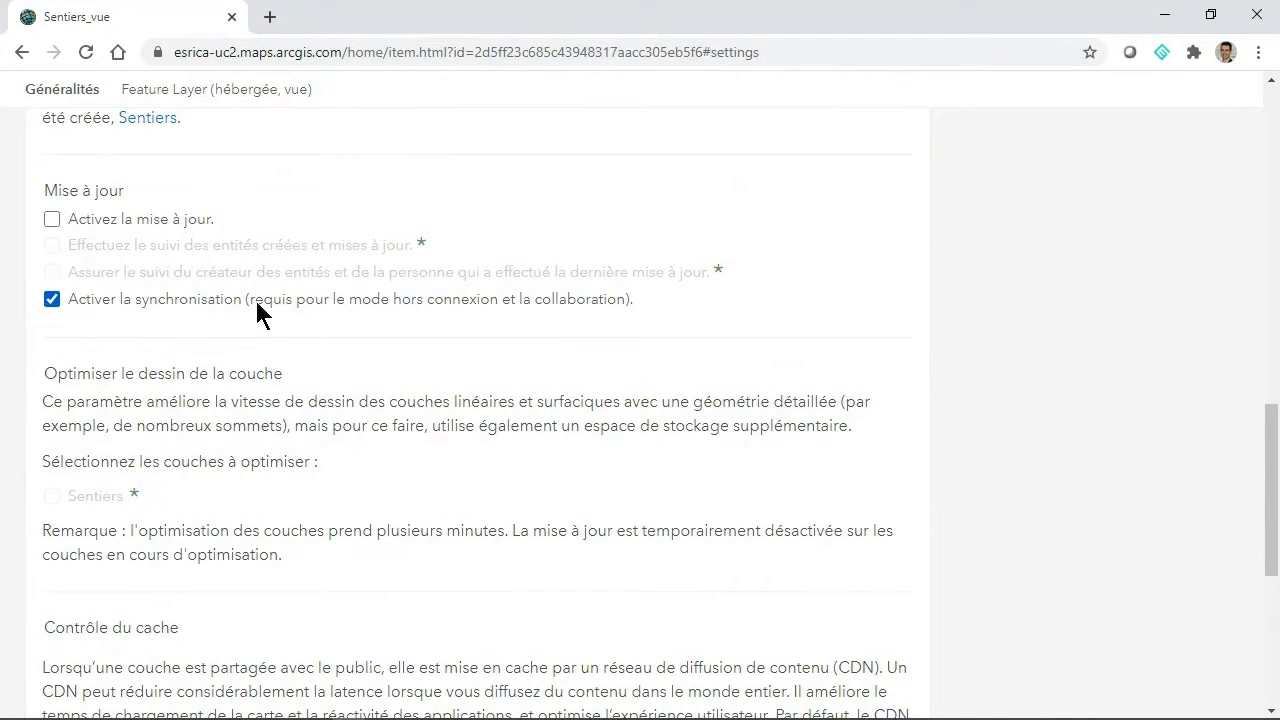
{"action": "scroll", "coordinate": [1086, 489], "scroll_direction": "up", "scroll_amount": 6}
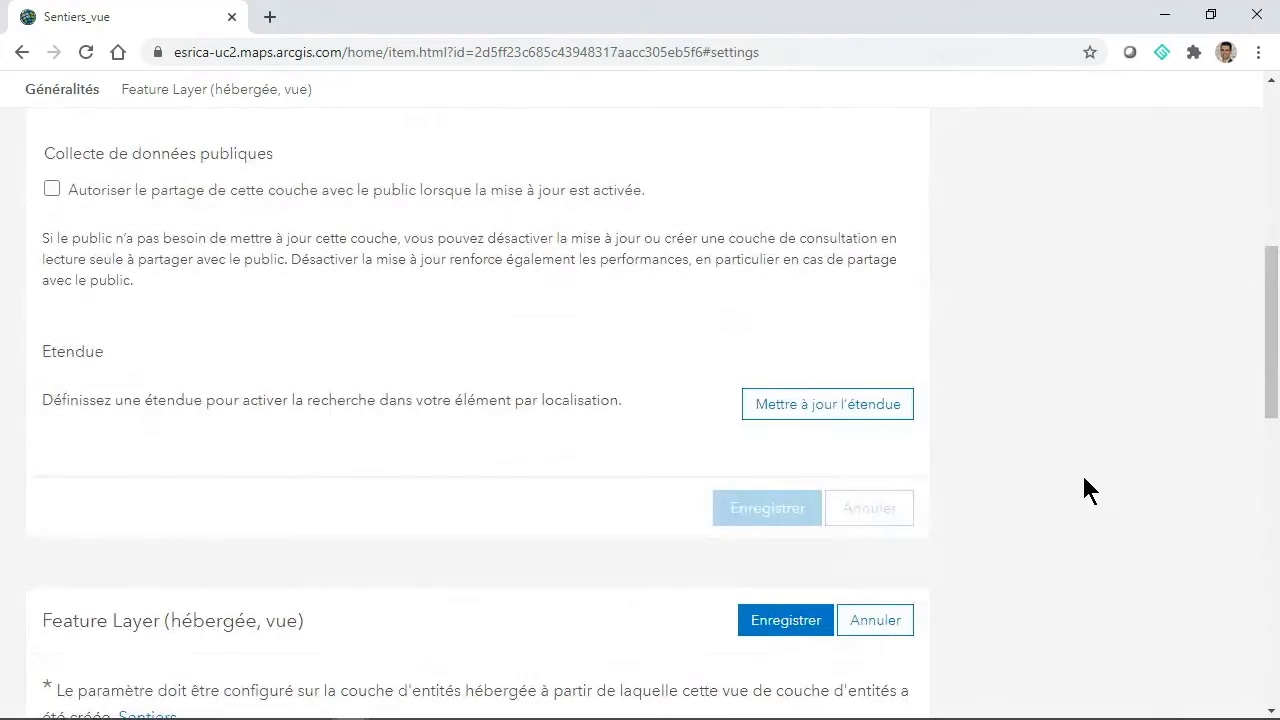
{"action": "scroll", "coordinate": [1081, 472], "scroll_direction": "up", "scroll_amount": 6}
{"action": "scroll", "coordinate": [843, 430], "scroll_direction": "down", "scroll_amount": 6}
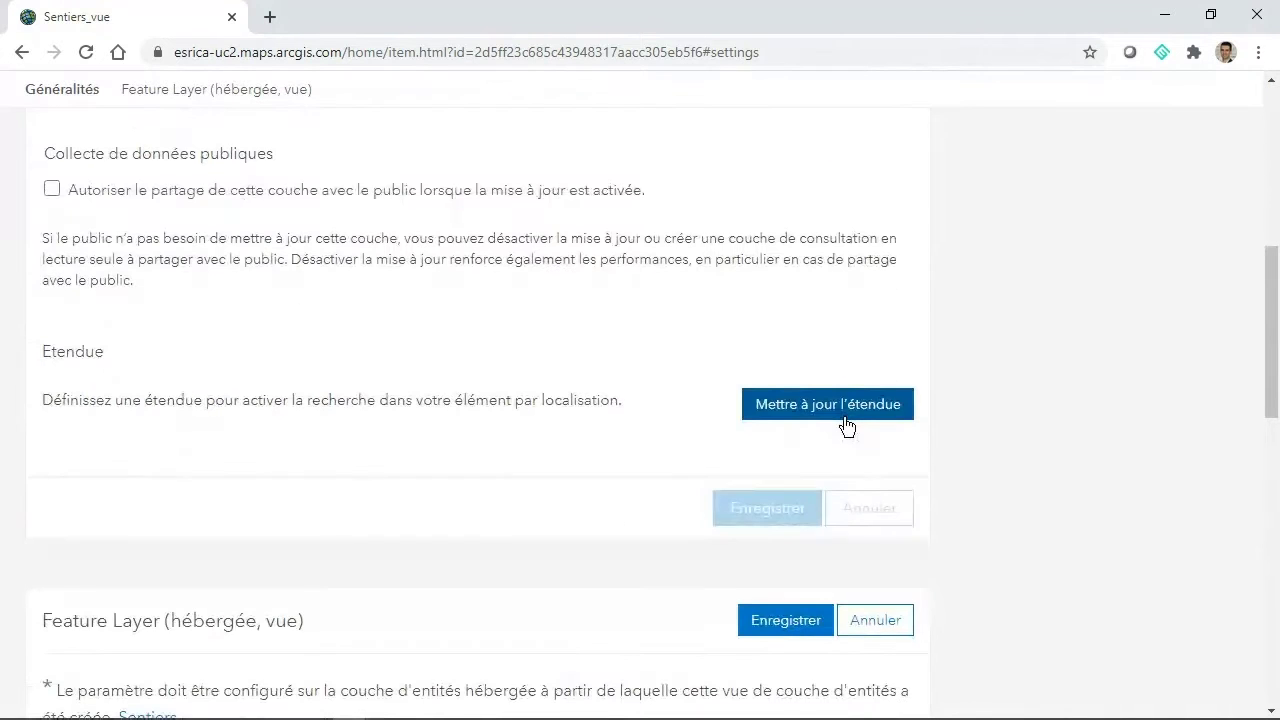
{"action": "scroll", "coordinate": [590, 643], "scroll_direction": "down", "scroll_amount": 2}
{"action": "scroll", "coordinate": [590, 643], "scroll_direction": "down", "scroll_amount": 2}
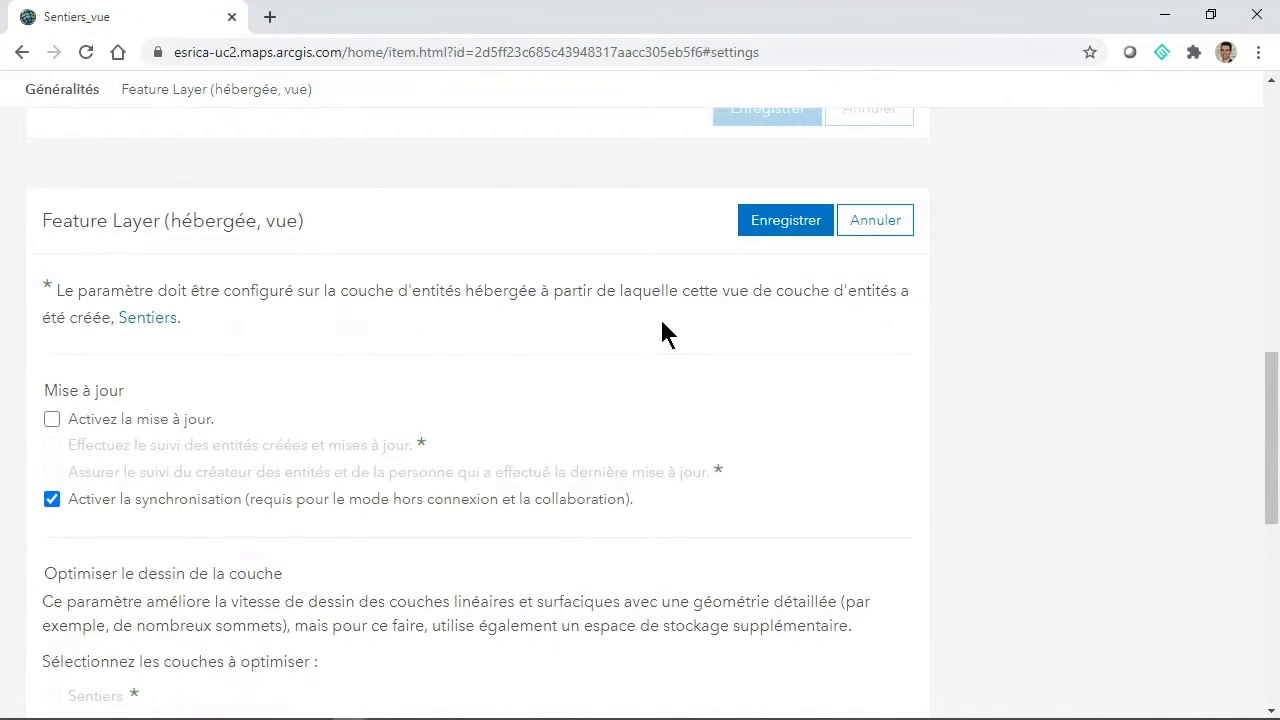
{"action": "left_click", "coordinate": [771, 229]}
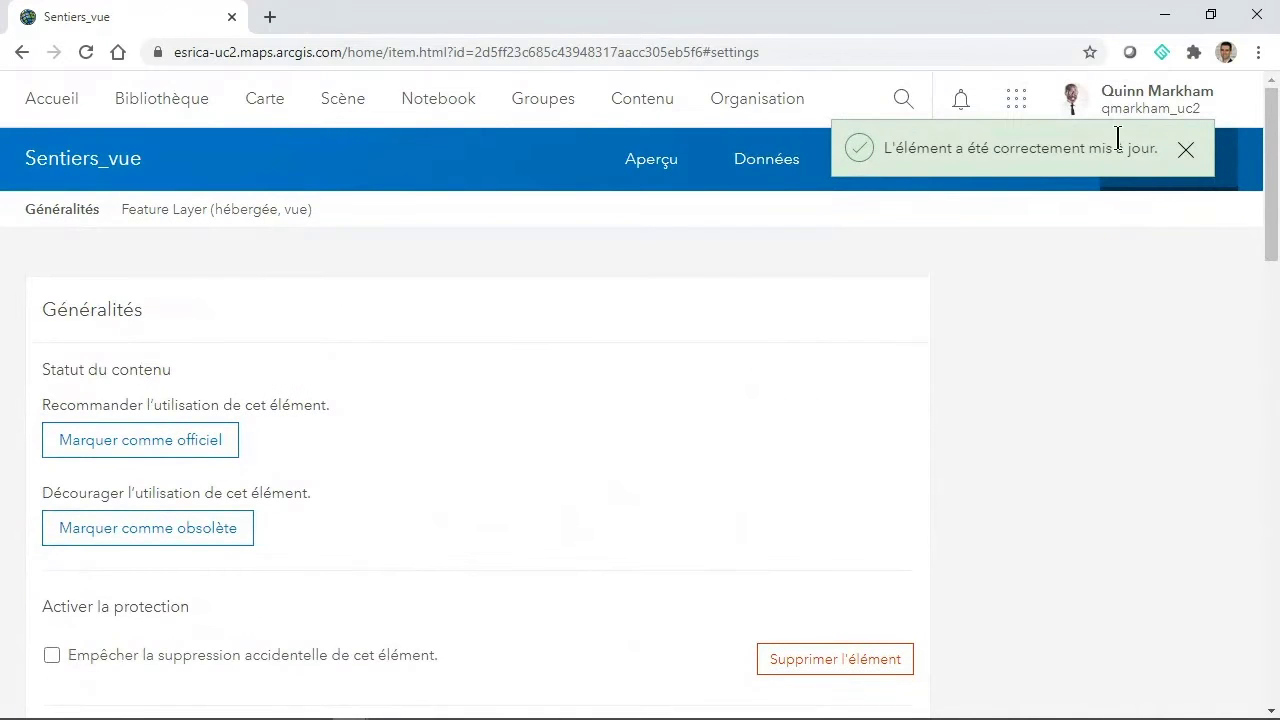
{"action": "left_click", "coordinate": [1186, 156]}
Step: Replace Sentiers_vue's thumbnail with the Sentiers_vue.png image from the computer
{"action": "left_click", "coordinate": [666, 165]}
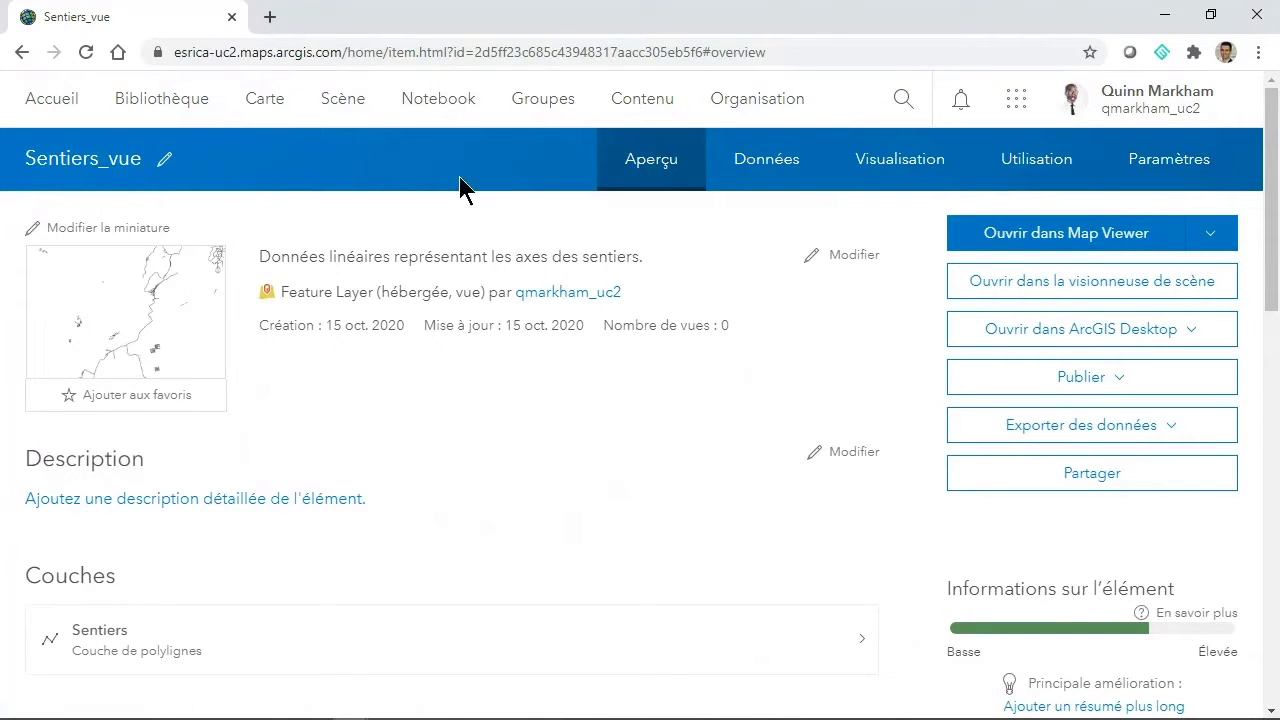
{"action": "left_click", "coordinate": [105, 230]}
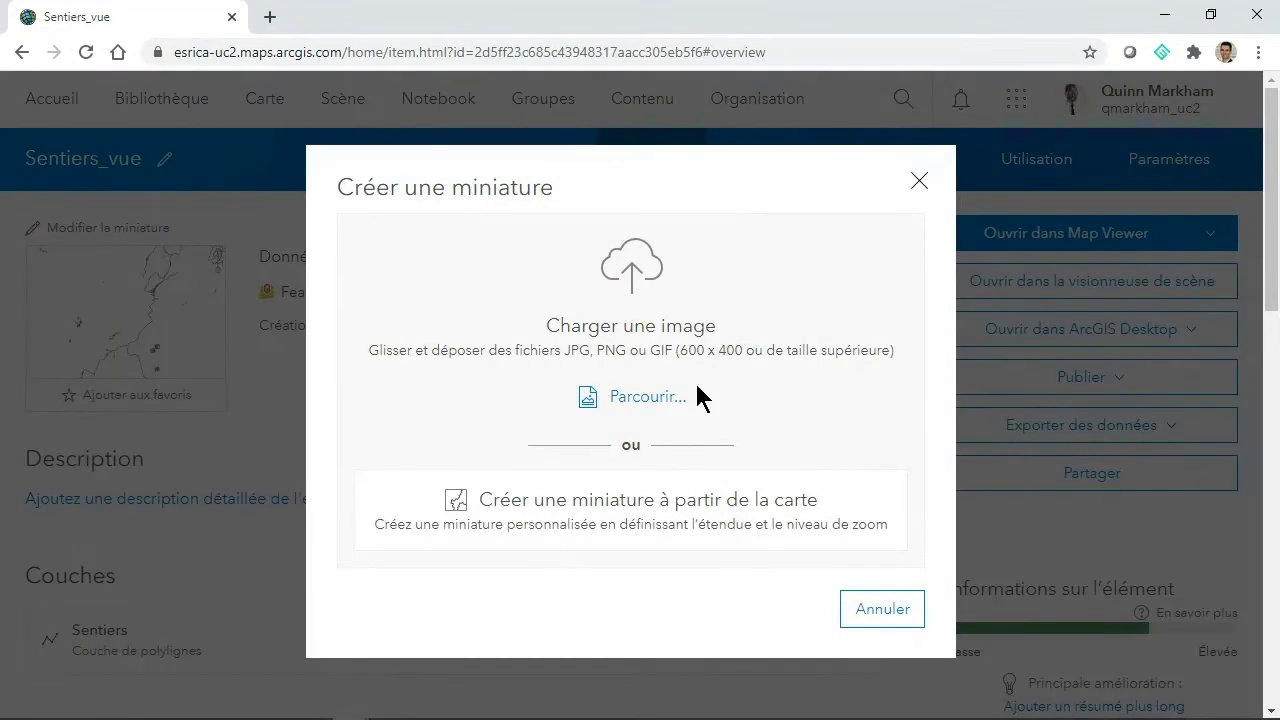
{"action": "left_click", "coordinate": [650, 396]}
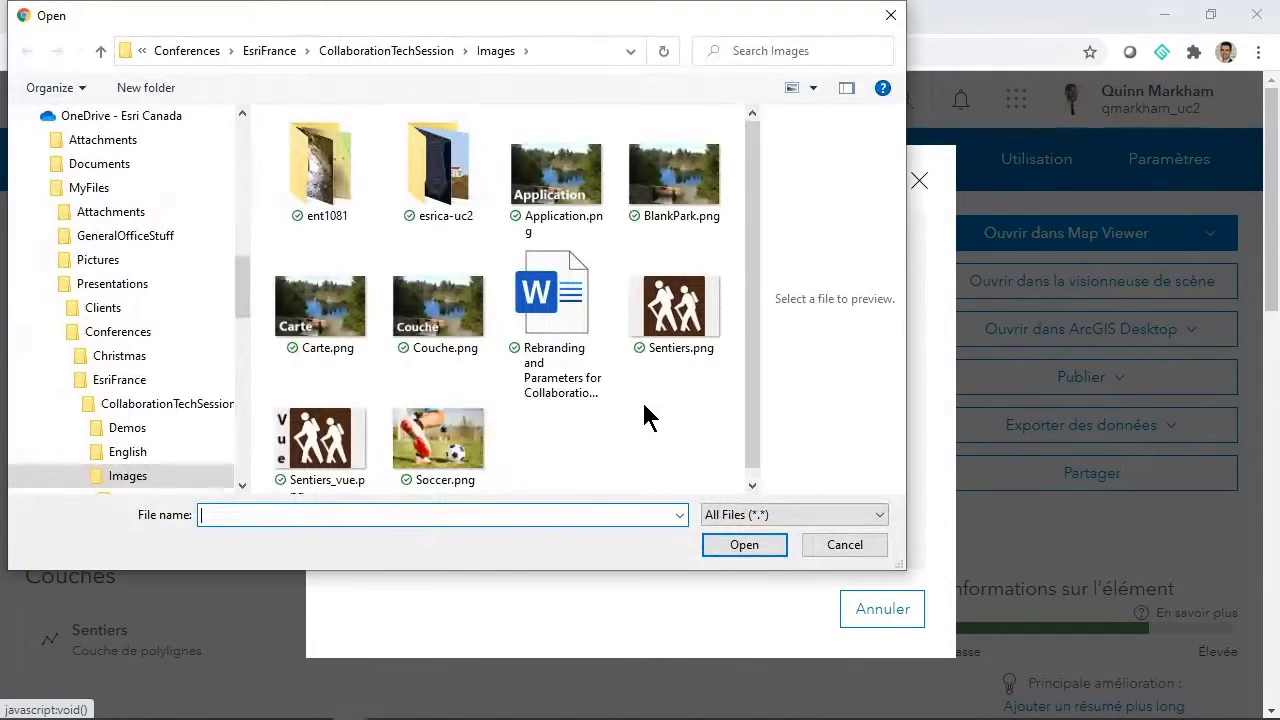
{"action": "double_click", "coordinate": [325, 440]}
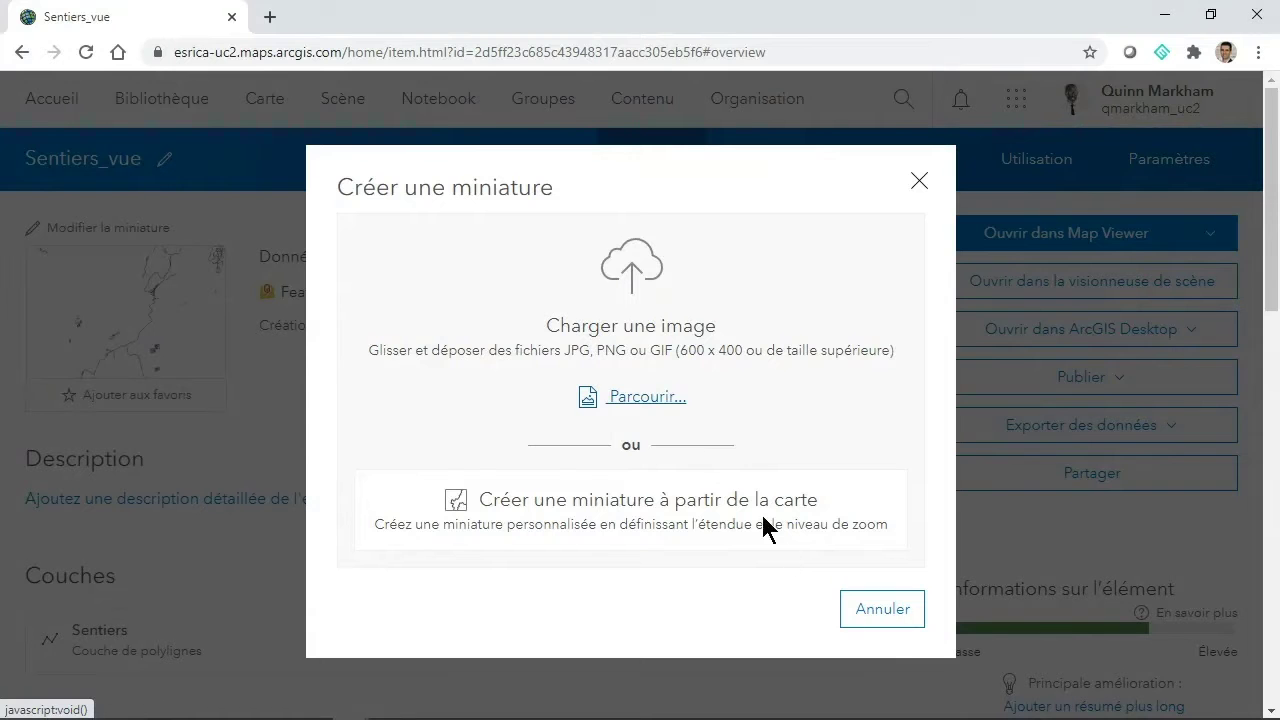
{"action": "left_click", "coordinate": [815, 640]}
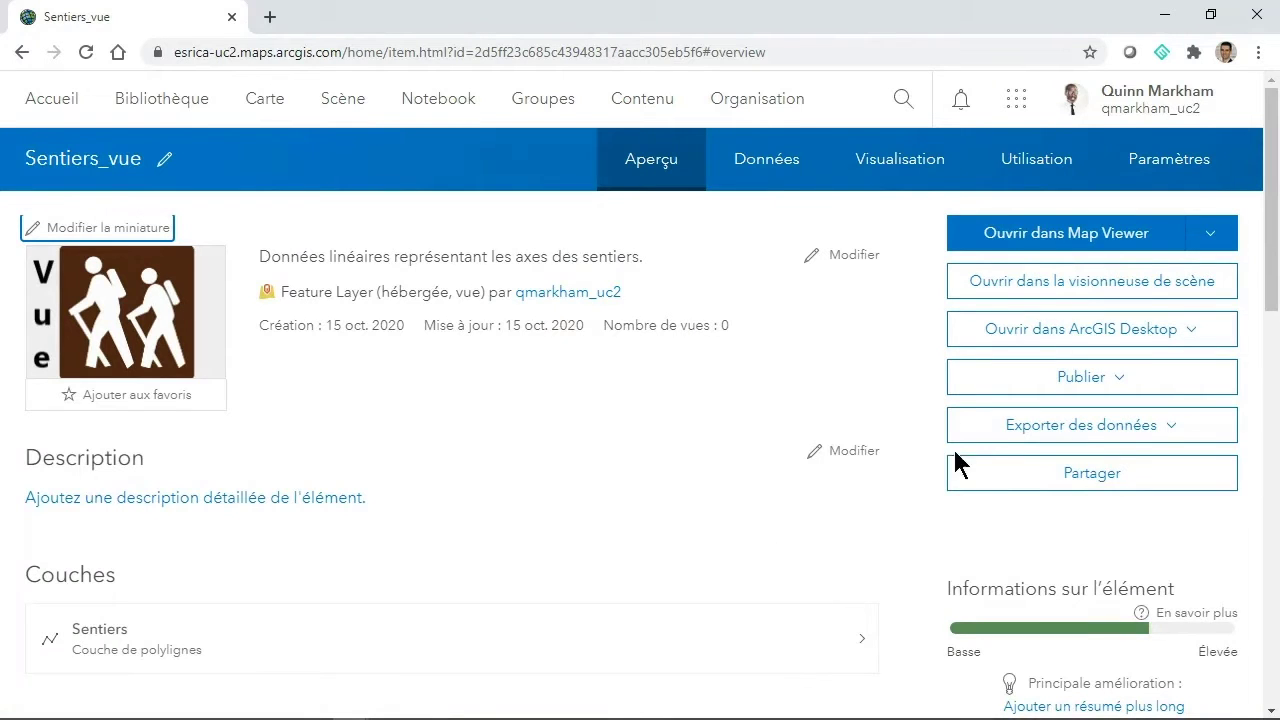
Step: Share Sentiers_vue with the Projets - 2020 group and save the sharing settings
{"action": "left_click", "coordinate": [1064, 474]}
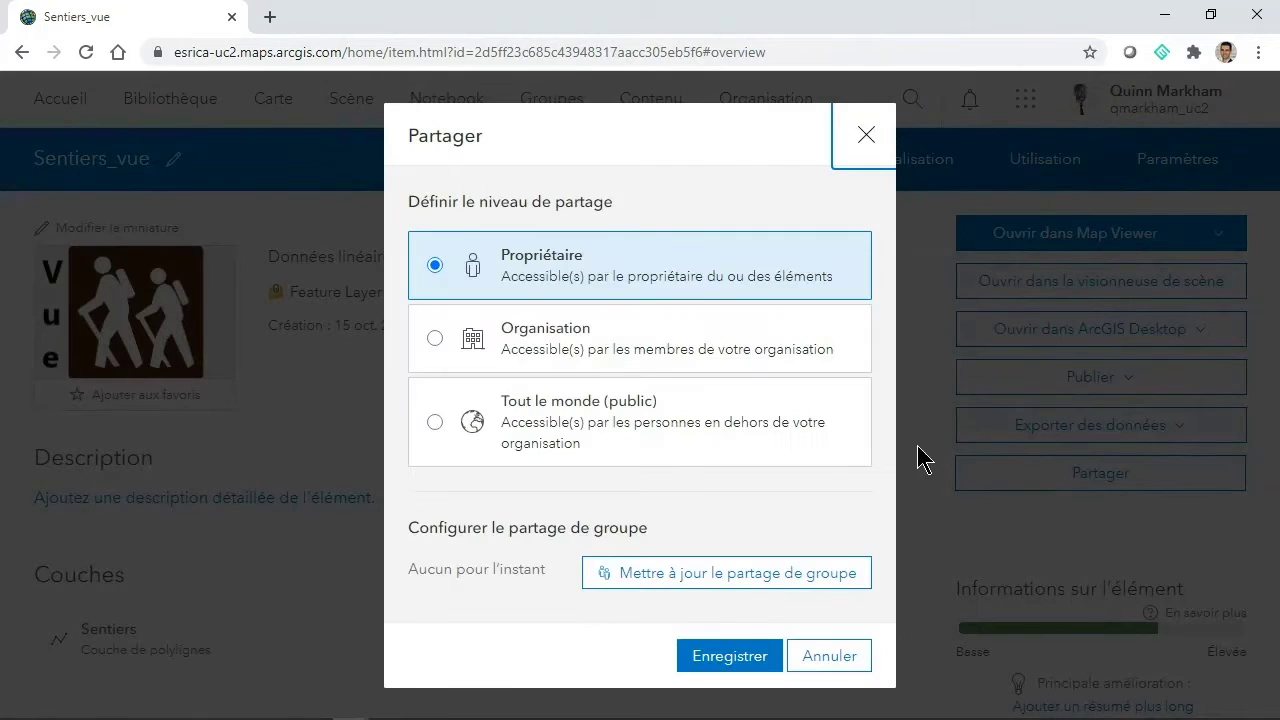
{"action": "left_click", "coordinate": [686, 578]}
{"action": "left_click", "coordinate": [401, 337]}
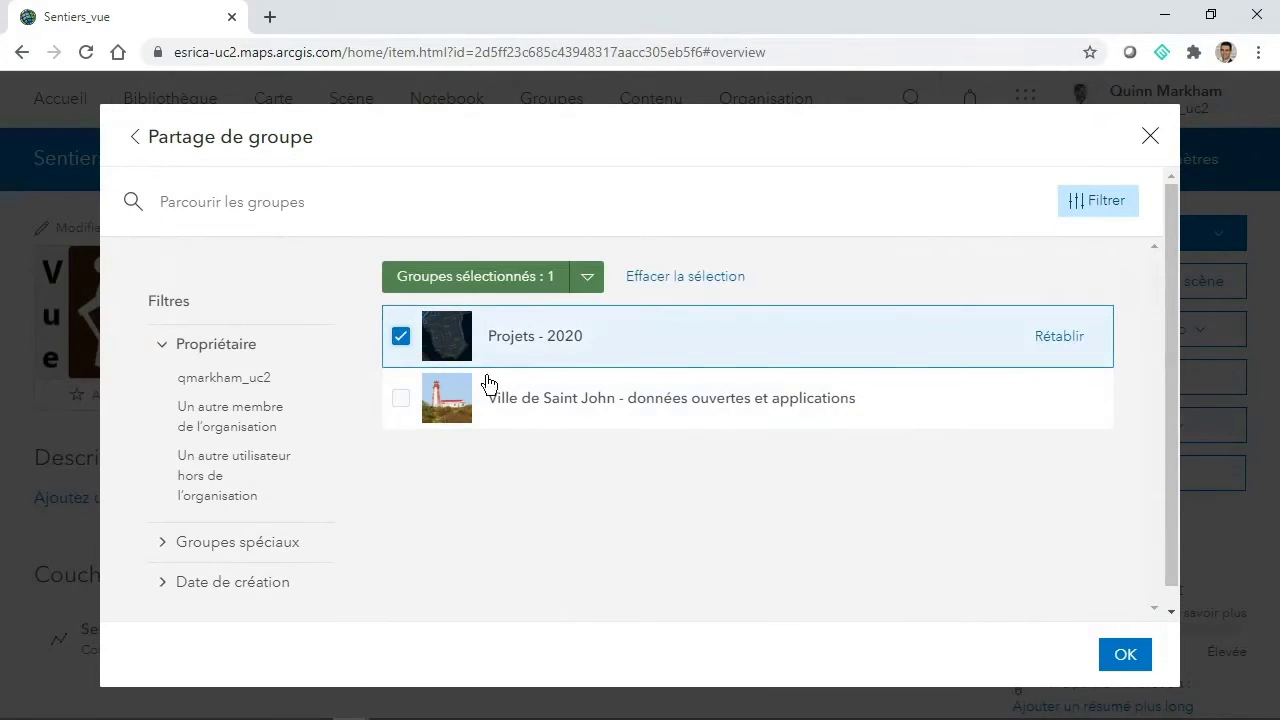
{"action": "left_click", "coordinate": [1118, 656]}
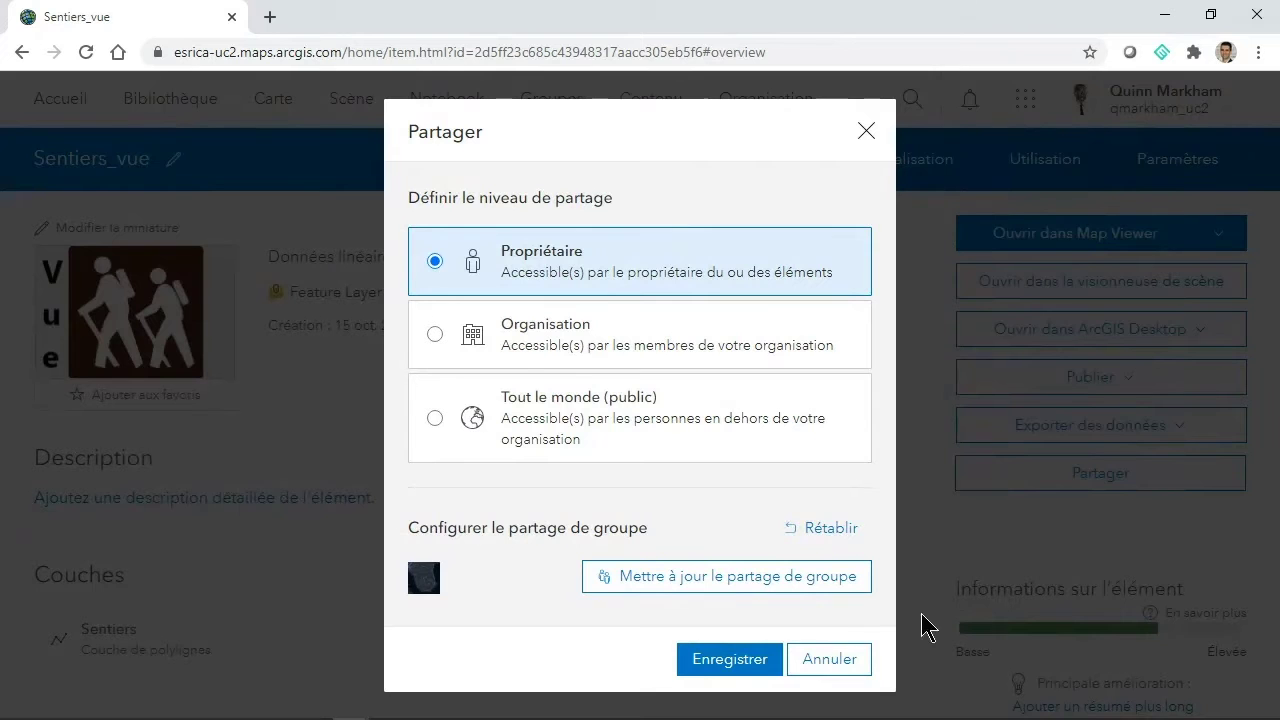
{"action": "left_click", "coordinate": [746, 668]}
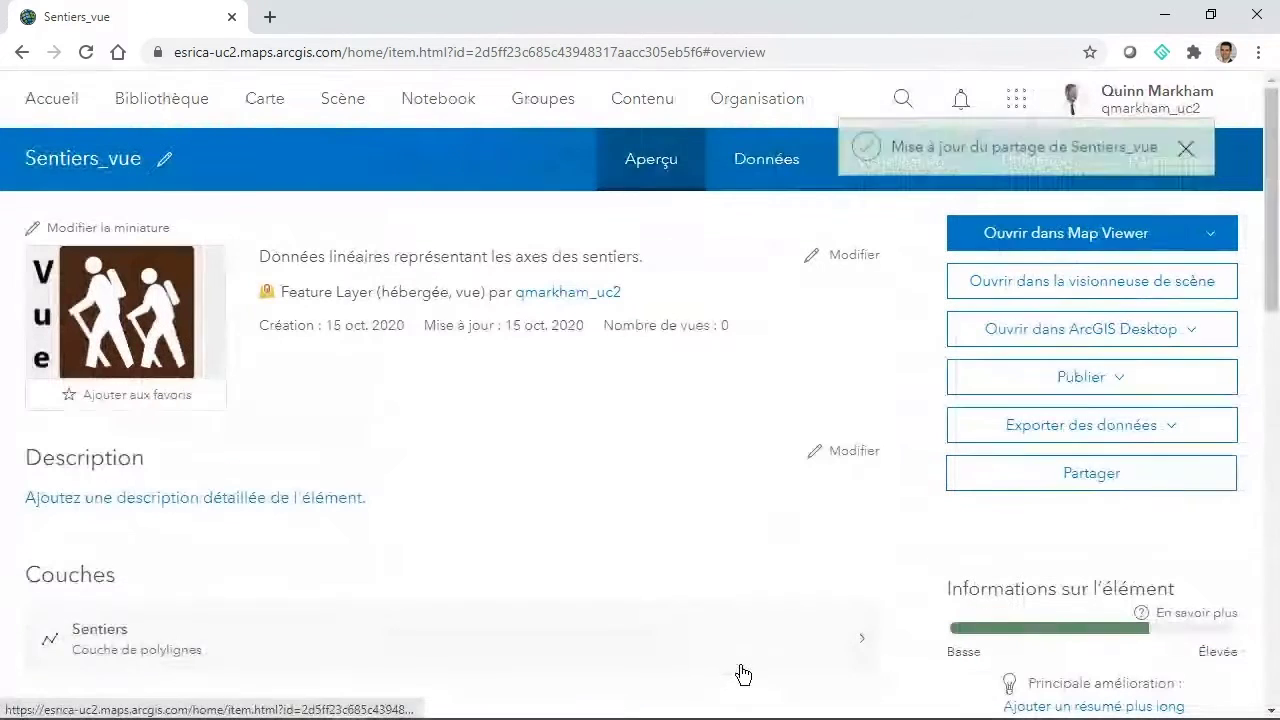
Step: Open the Projets - 2020 group page and switch to the outside user's Firefox window
{"action": "left_click", "coordinate": [555, 103]}
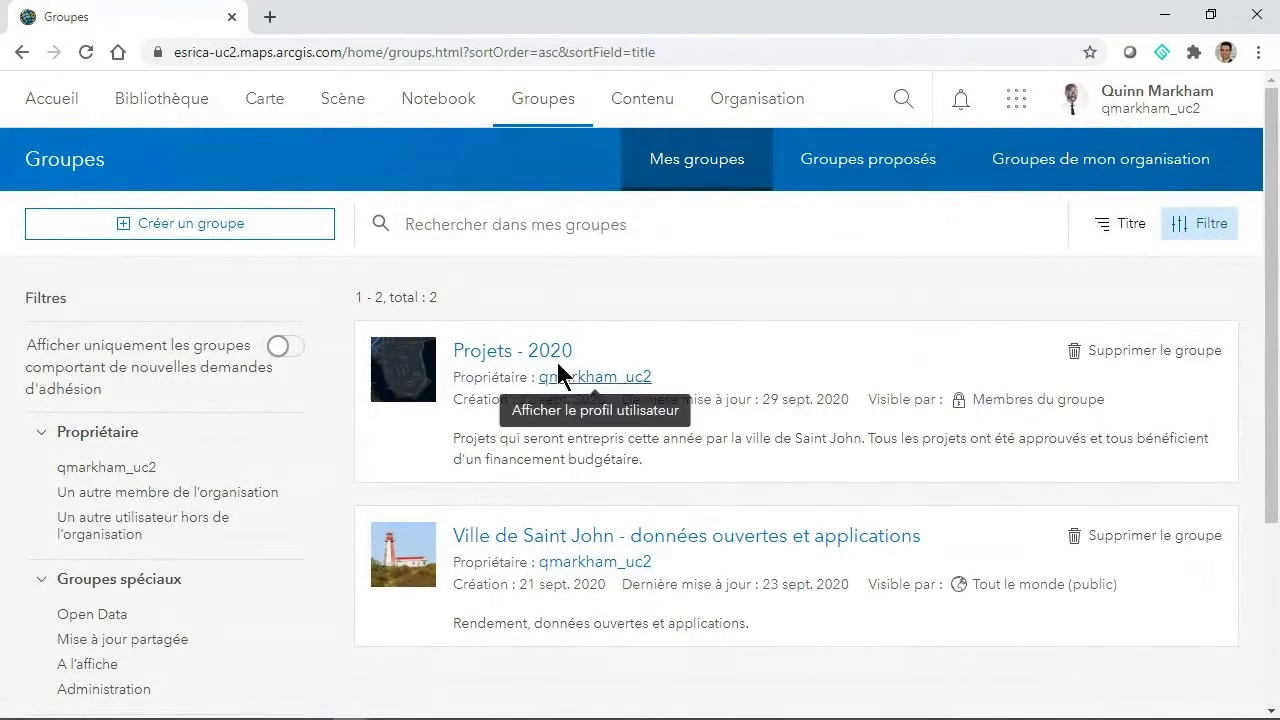
{"action": "left_click", "coordinate": [554, 355]}
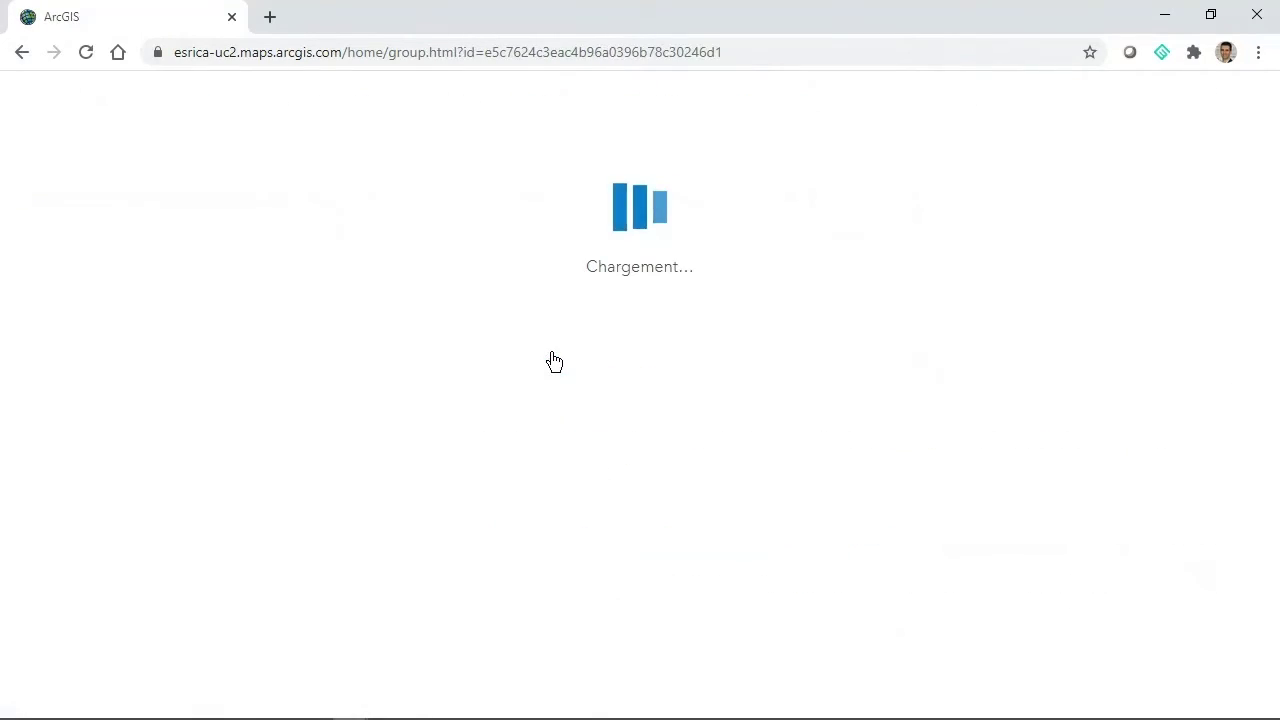
{"action": "scroll", "coordinate": [560, 380], "scroll_direction": "down", "scroll_amount": 4}
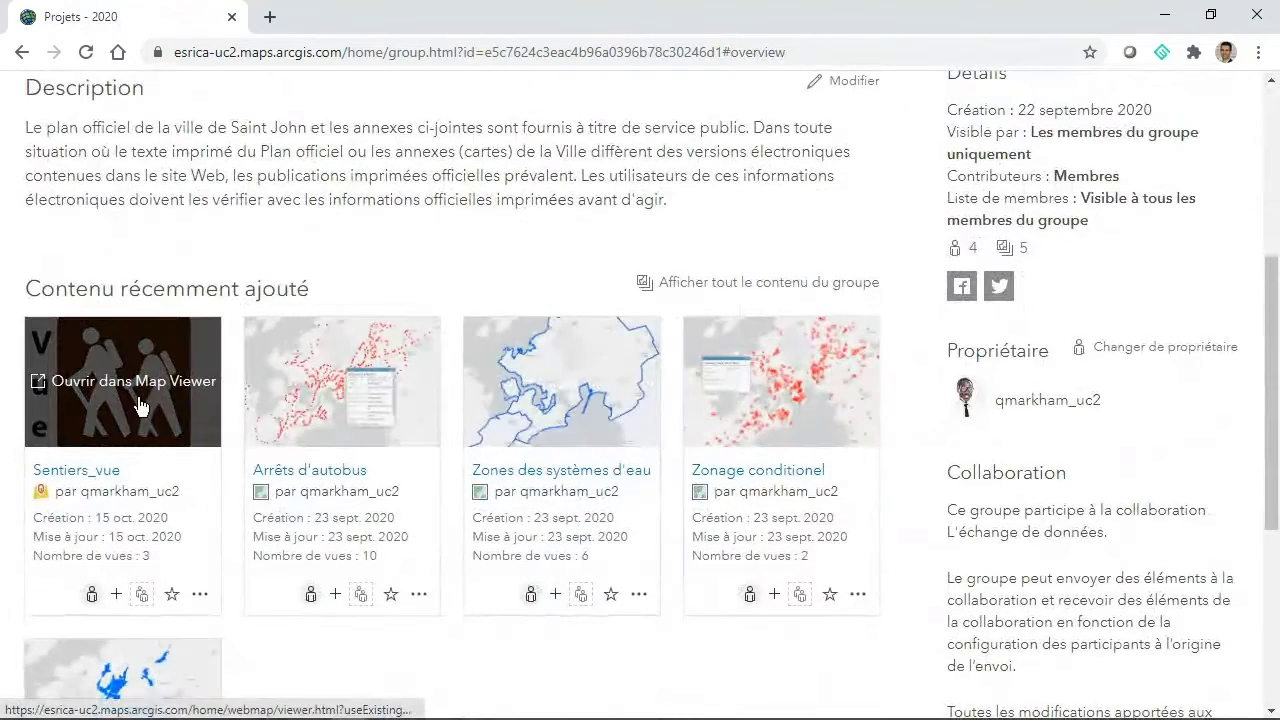
{"action": "mouse_move", "coordinate": [474, 715]}
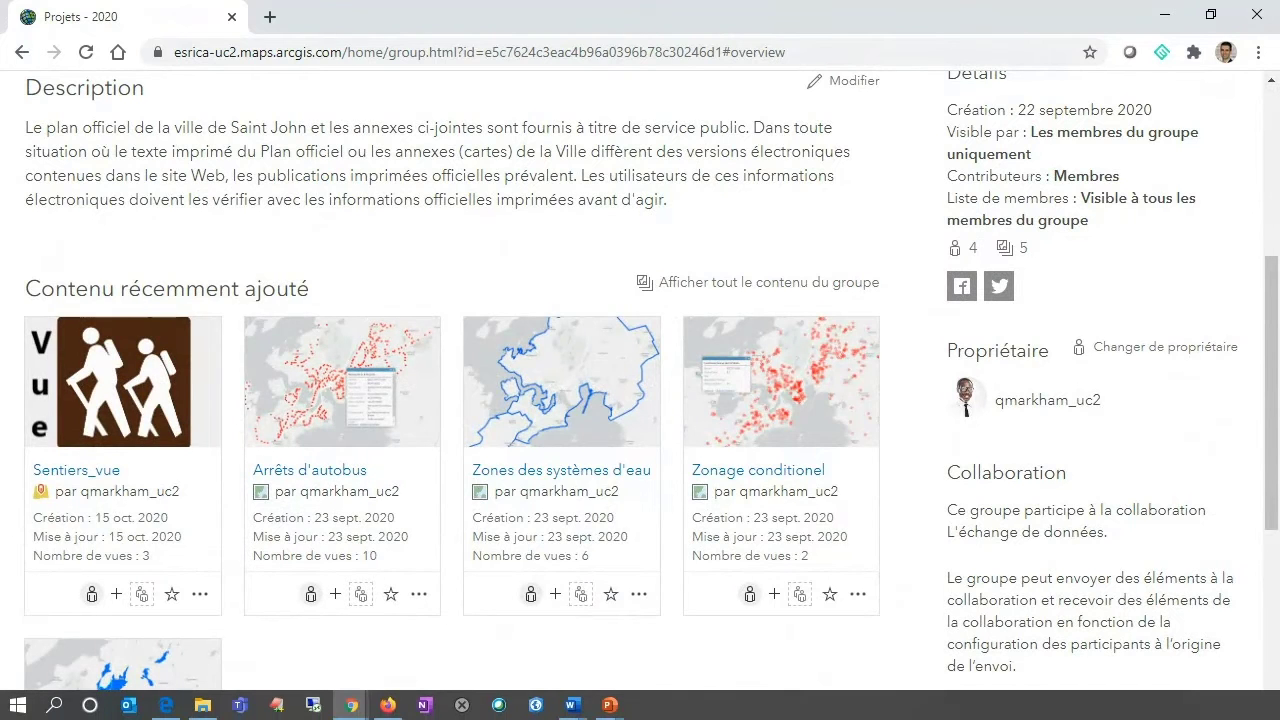
{"action": "left_click", "coordinate": [392, 708]}
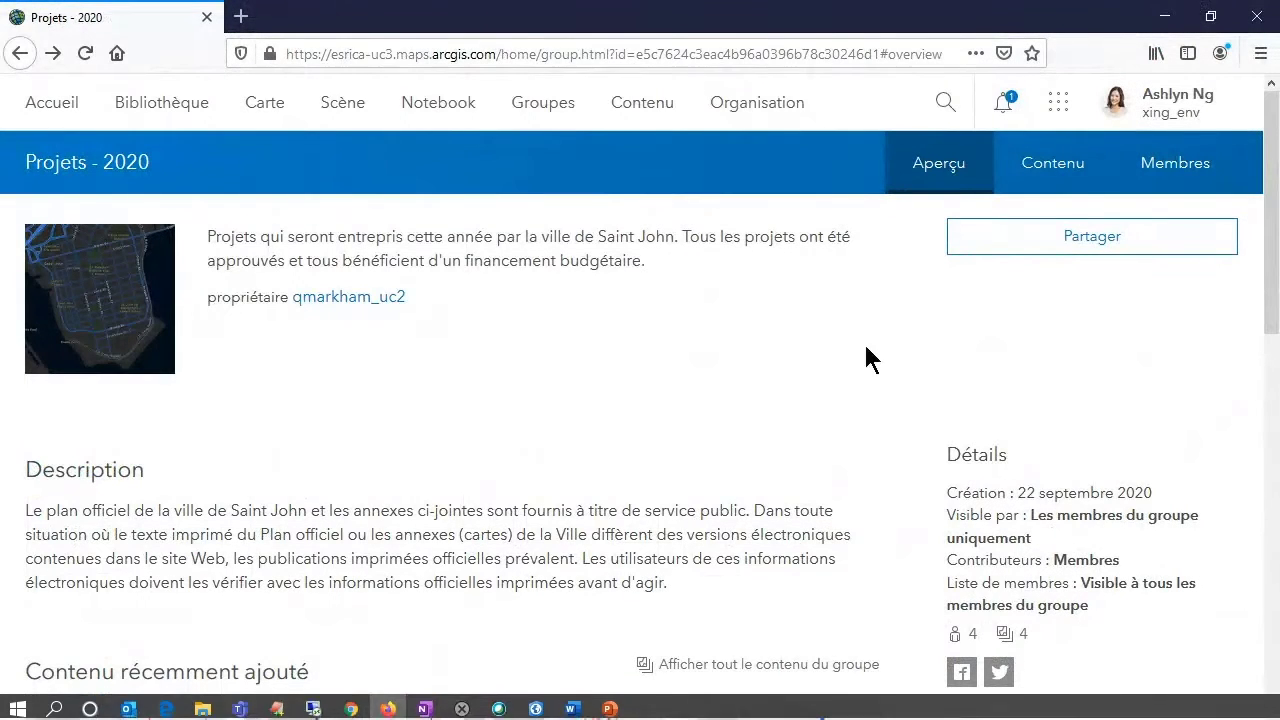
Step: Reload the group page as the outside user, open Sentiers_vue, and expand Ouvrir dans Map Viewer
{"action": "scroll", "coordinate": [634, 405], "scroll_direction": "down", "scroll_amount": 4}
{"action": "scroll", "coordinate": [637, 410], "scroll_direction": "up", "scroll_amount": 2}
{"action": "scroll", "coordinate": [637, 410], "scroll_direction": "up", "scroll_amount": 2}
{"action": "left_click", "coordinate": [85, 53]}
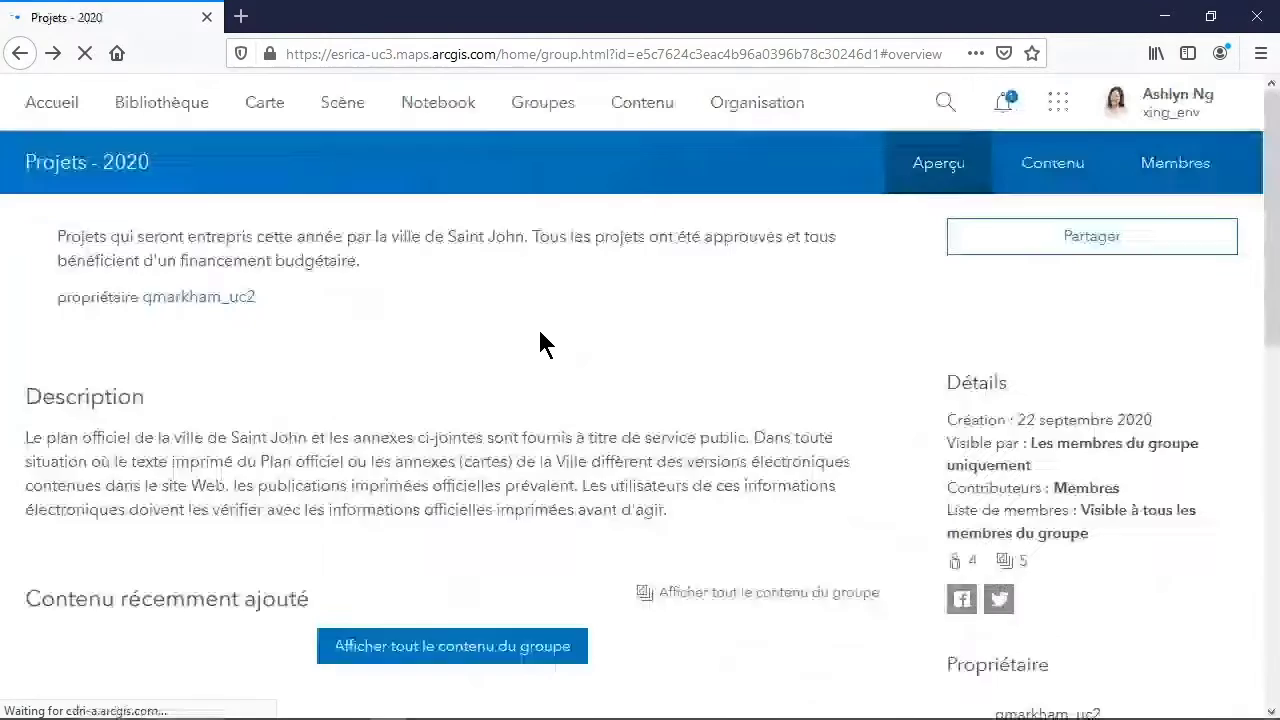
{"action": "scroll", "coordinate": [734, 474], "scroll_direction": "down", "scroll_amount": 4}
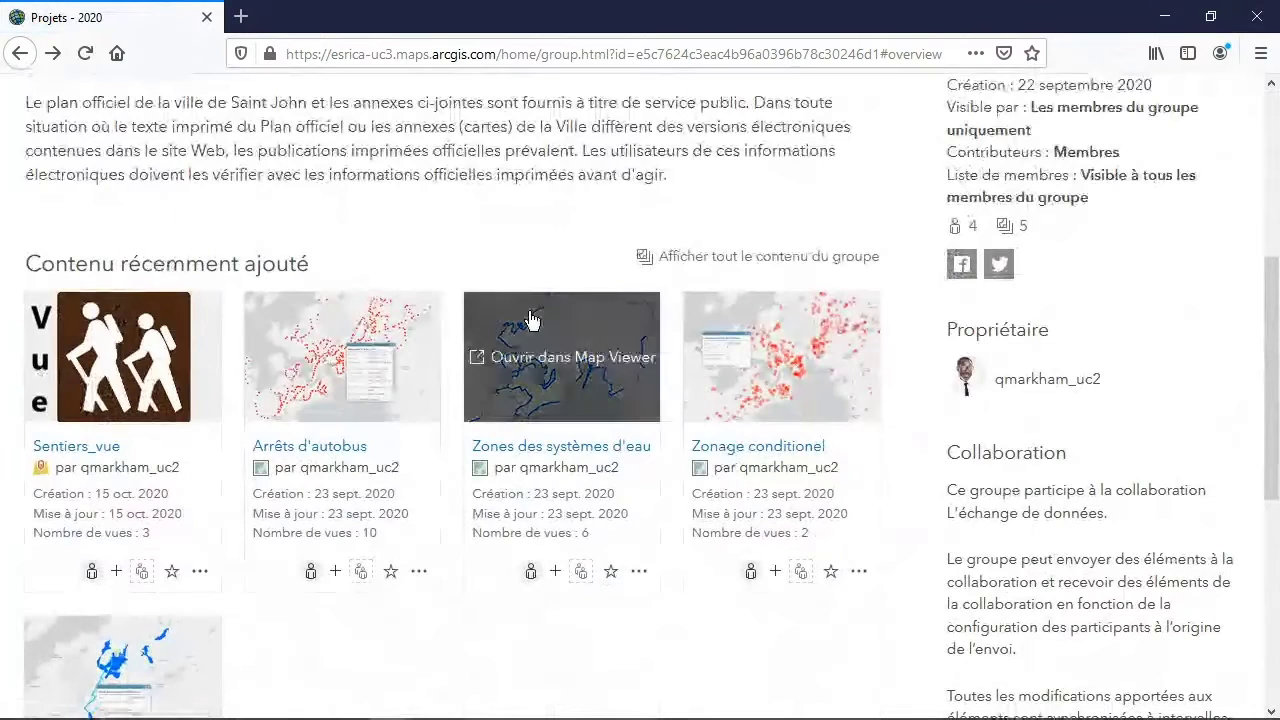
{"action": "left_click", "coordinate": [107, 450]}
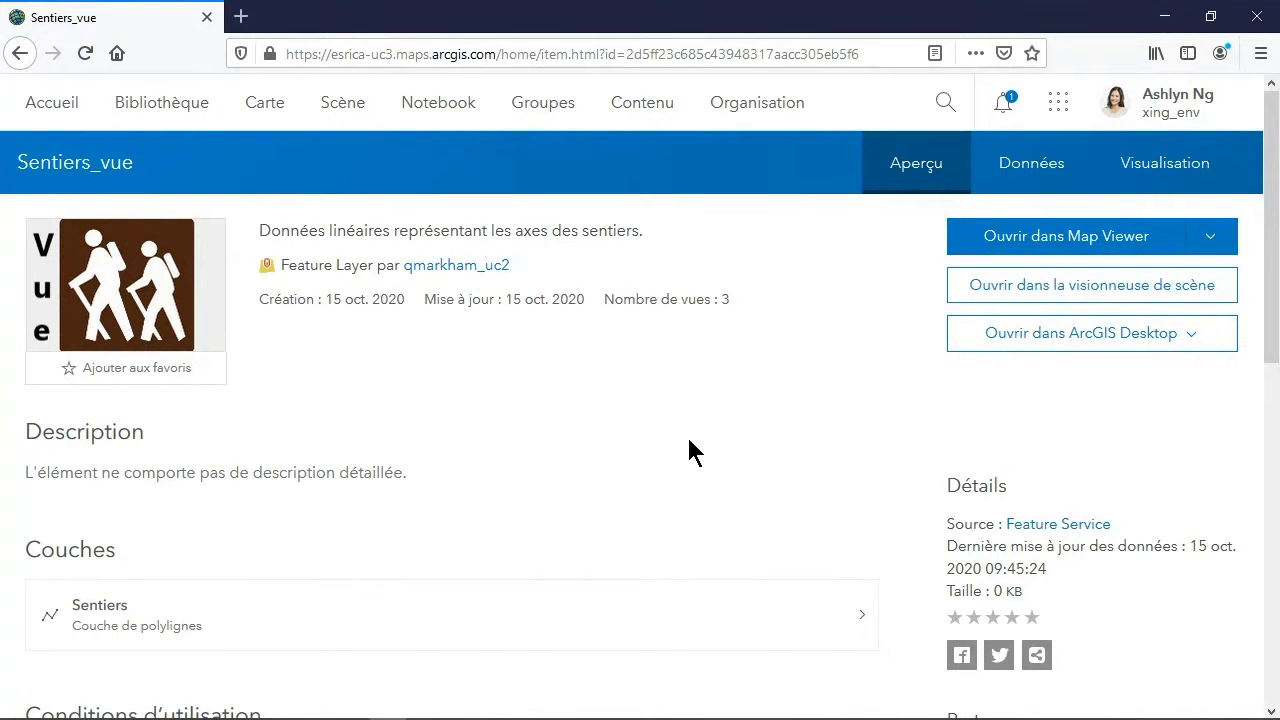
{"action": "scroll", "coordinate": [686, 449], "scroll_direction": "down", "scroll_amount": 4}
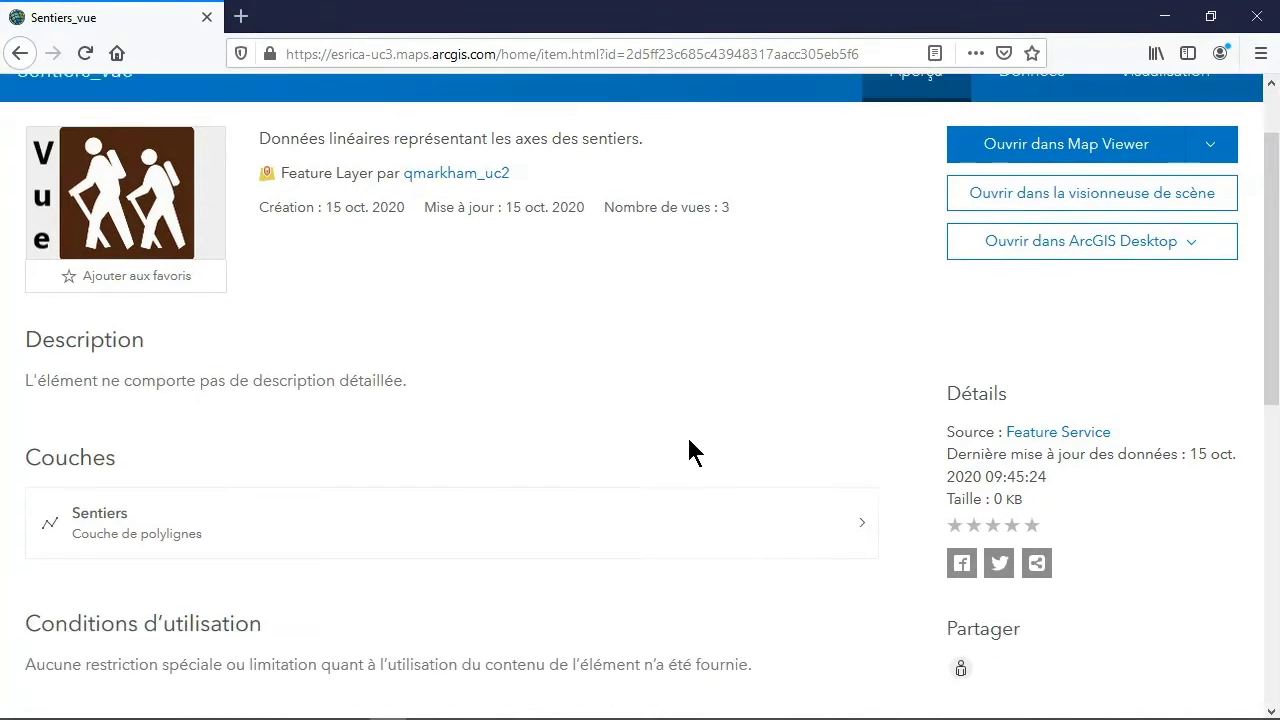
{"action": "scroll", "coordinate": [760, 364], "scroll_direction": "up", "scroll_amount": 4}
{"action": "left_click", "coordinate": [1198, 242]}
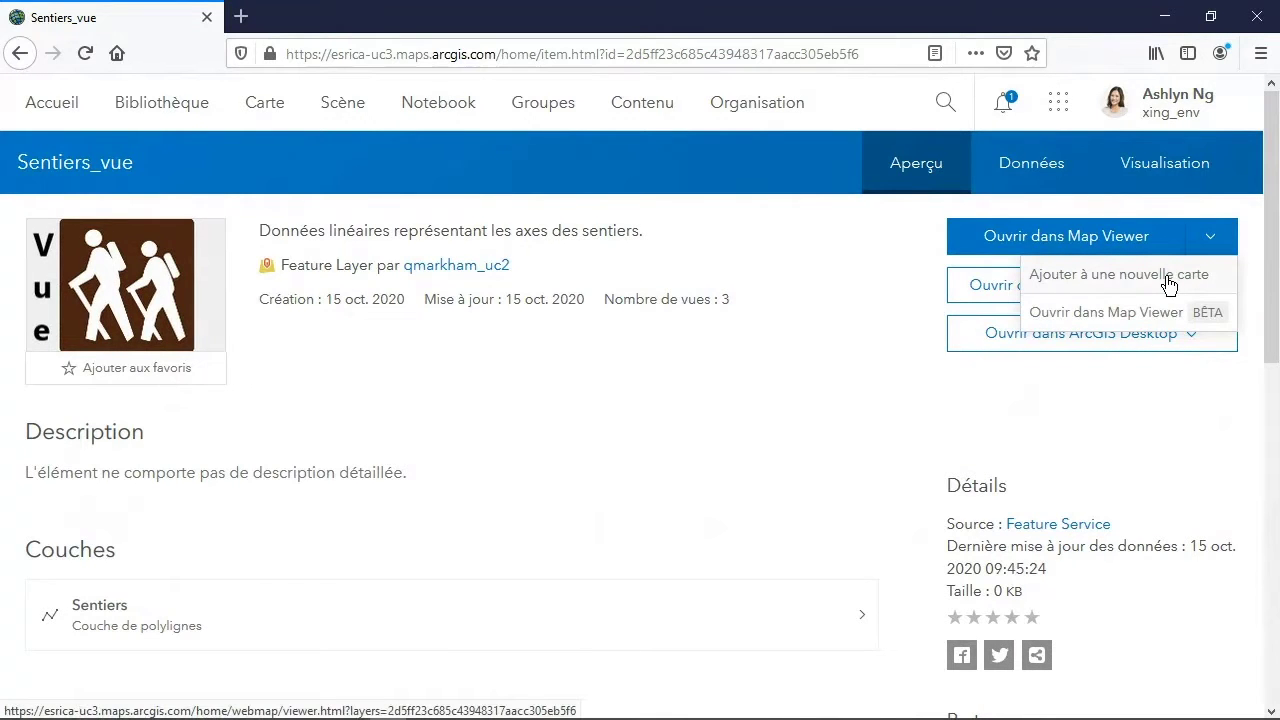
Step: View Sentiers_vue's trails in Map Viewer BÊTA, then minimize the outside user's browser
{"action": "left_click", "coordinate": [1158, 314]}
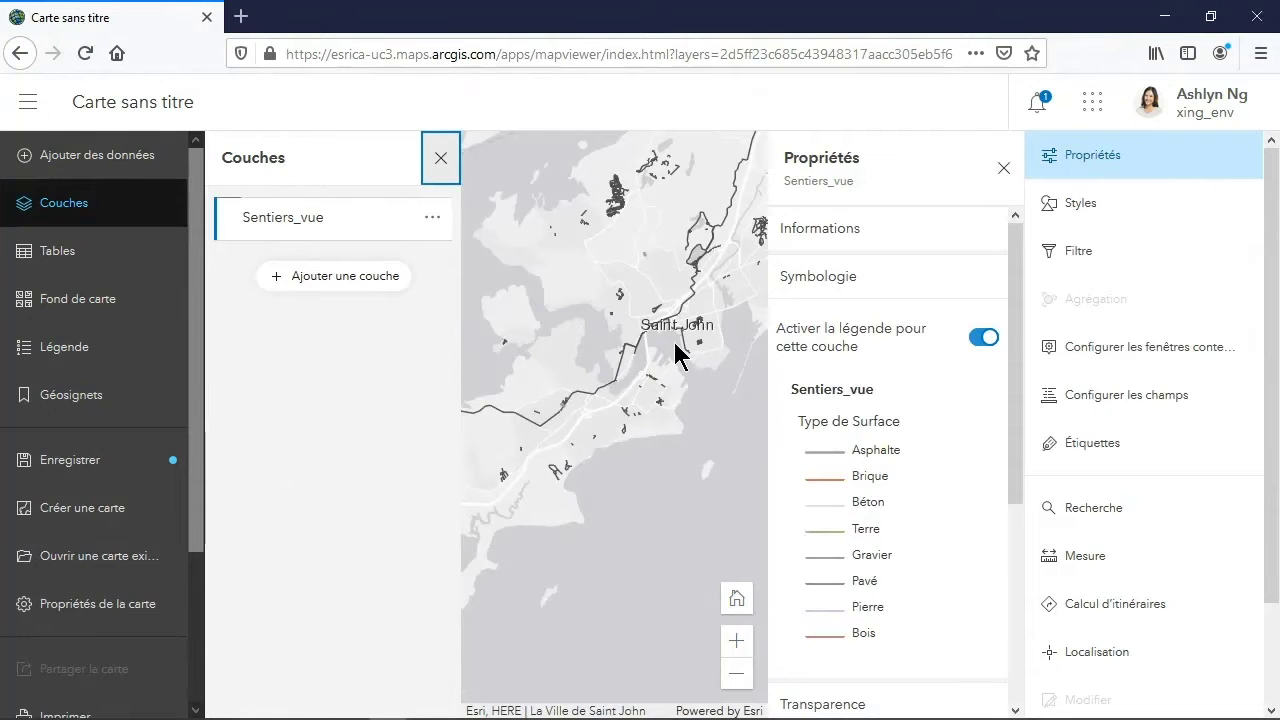
{"action": "scroll", "coordinate": [1030, 505], "scroll_direction": "down", "scroll_amount": 2}
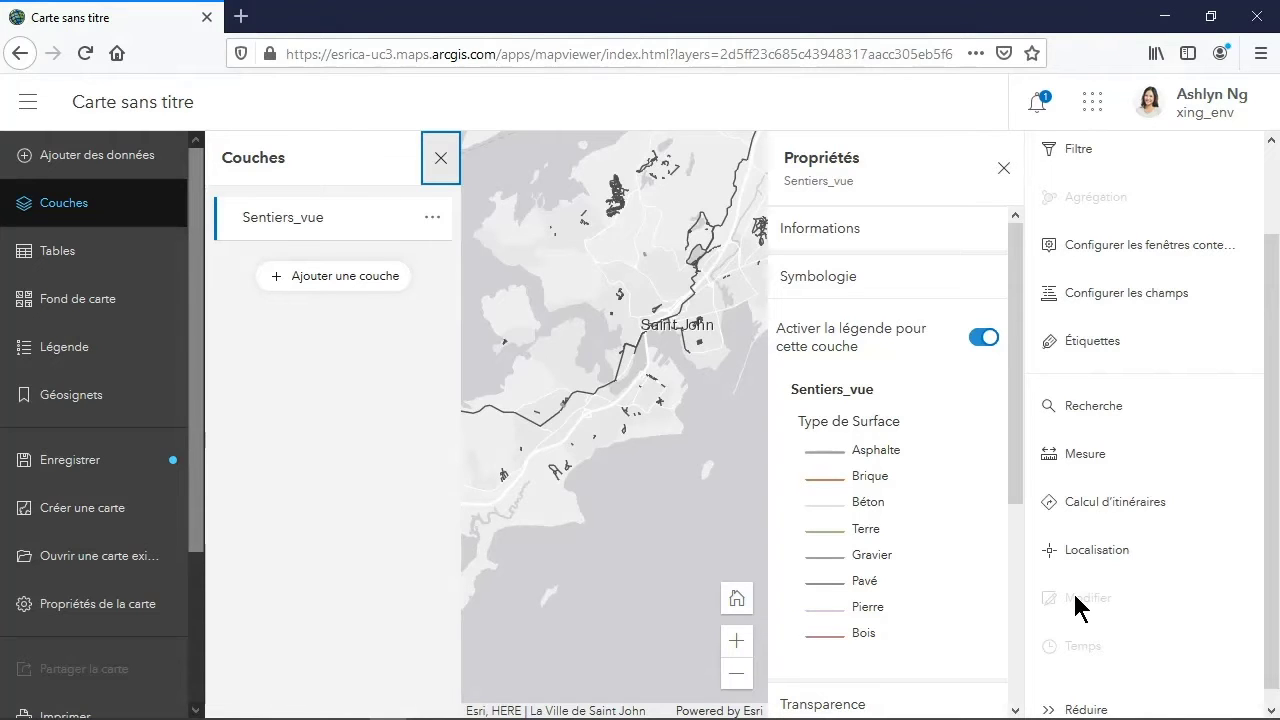
{"action": "left_click", "coordinate": [1167, 20]}
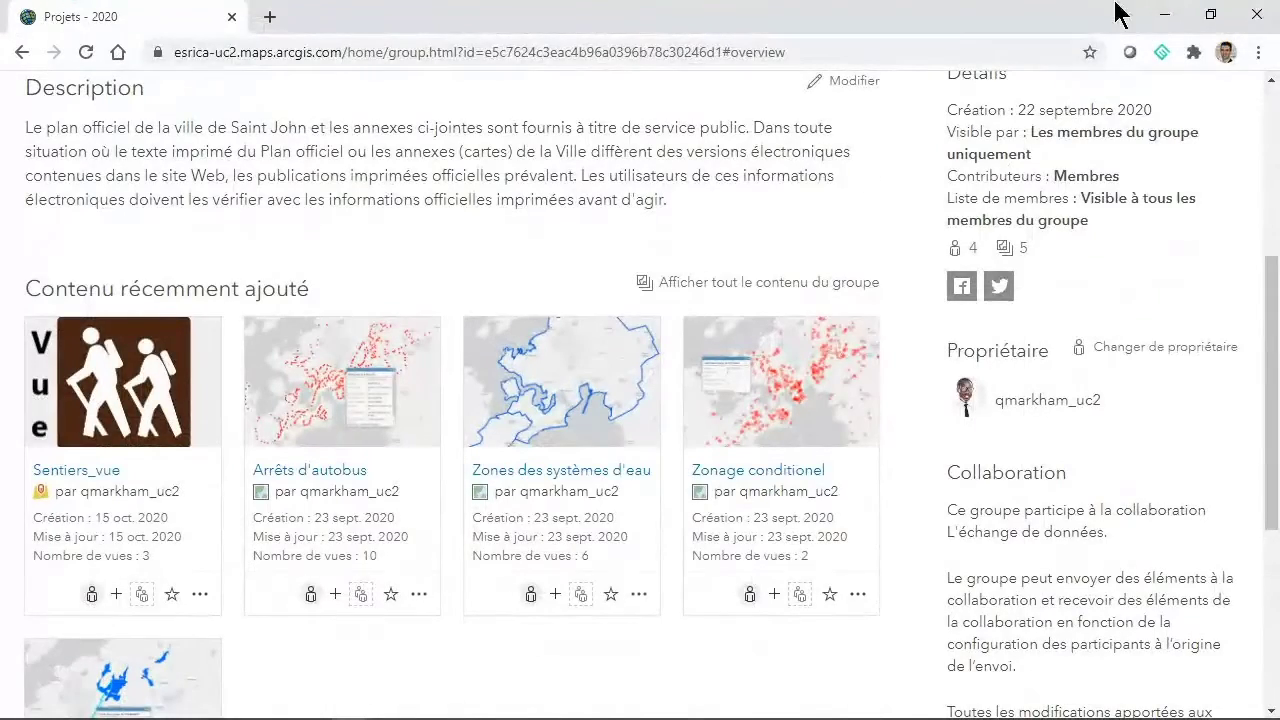
Step: Resume the slideshow and advance to slide 10's first question about Canada's most populous city
{"action": "left_click", "coordinate": [1162, 14]}
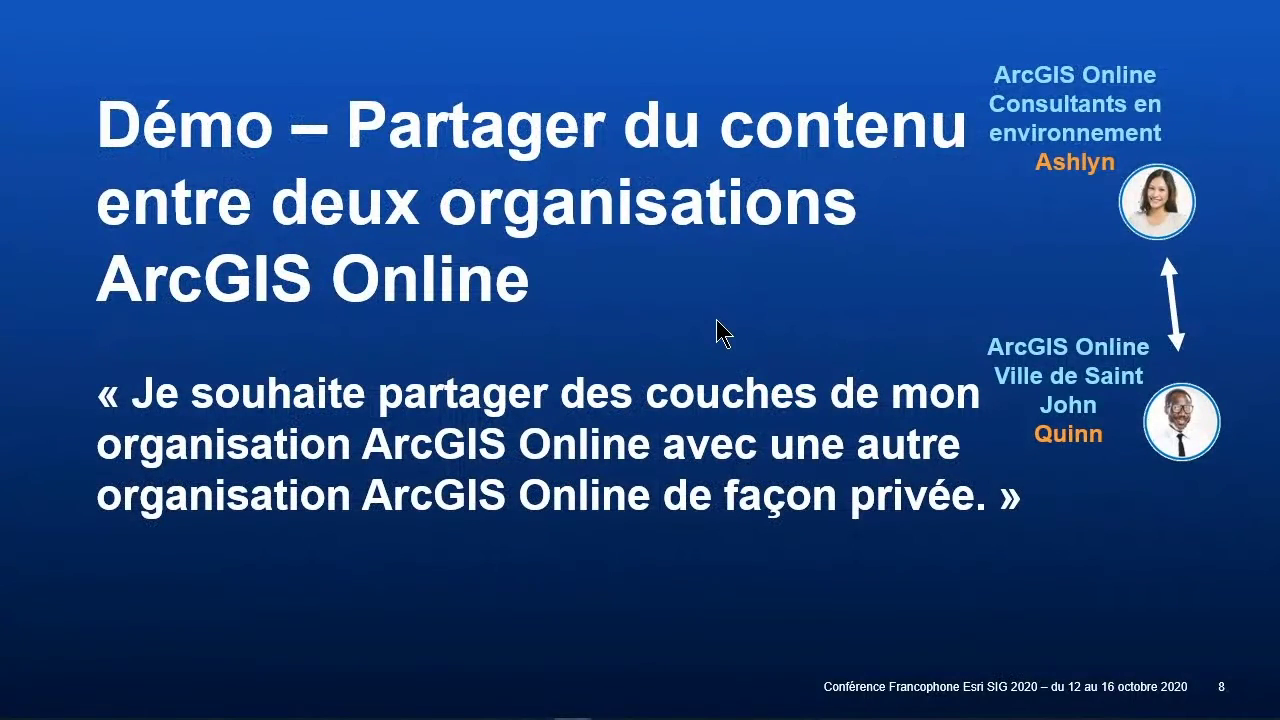
{"action": "key", "text": "Right"}
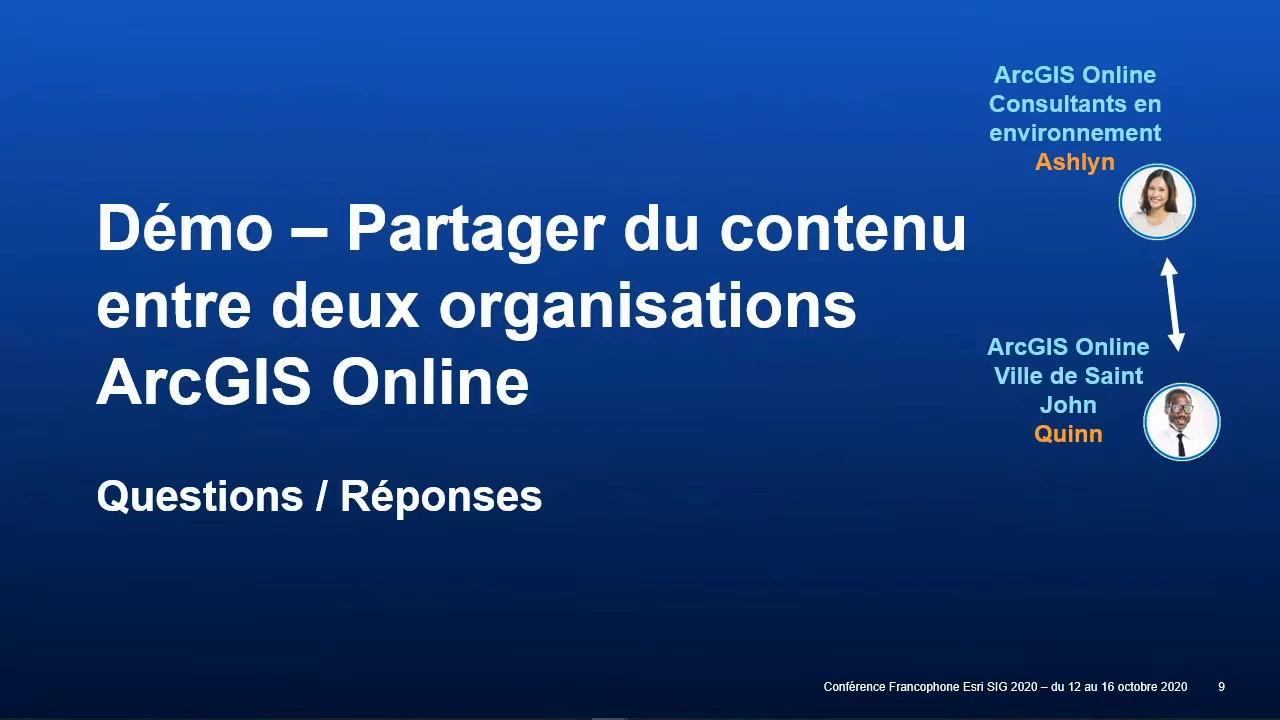
{"action": "left_click", "coordinate": [812, 455]}
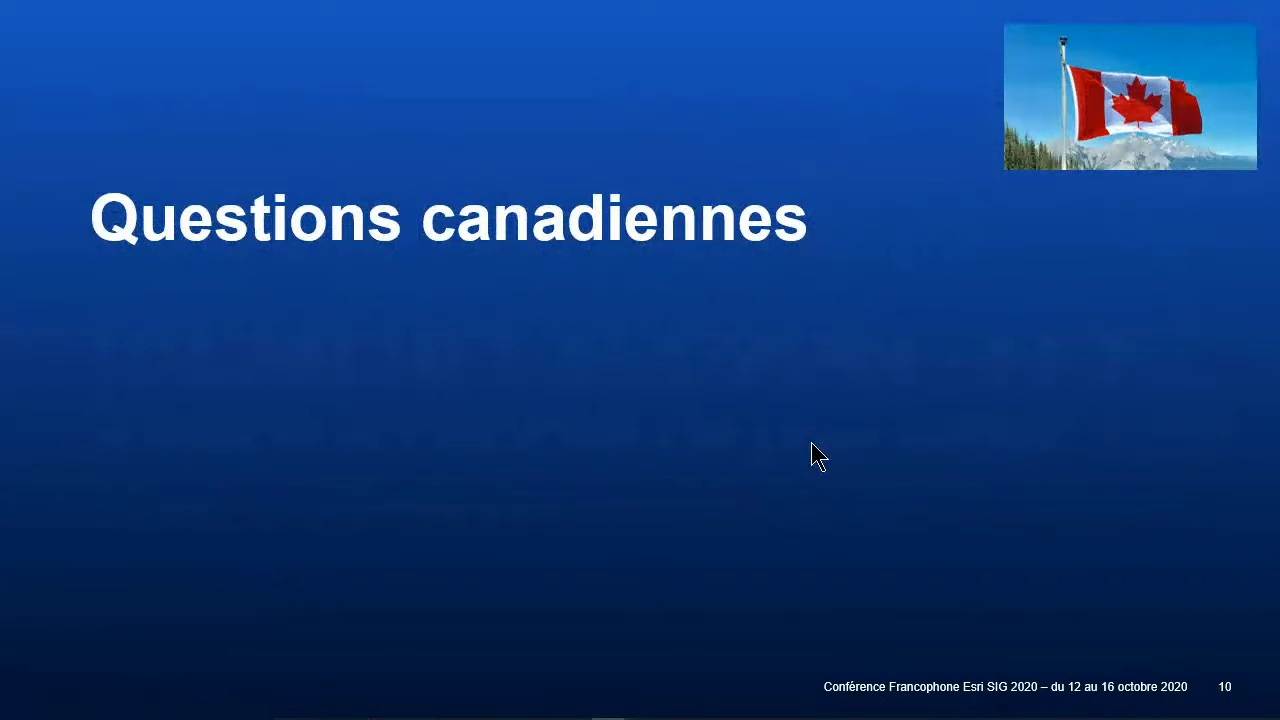
{"action": "key", "text": "Right"}
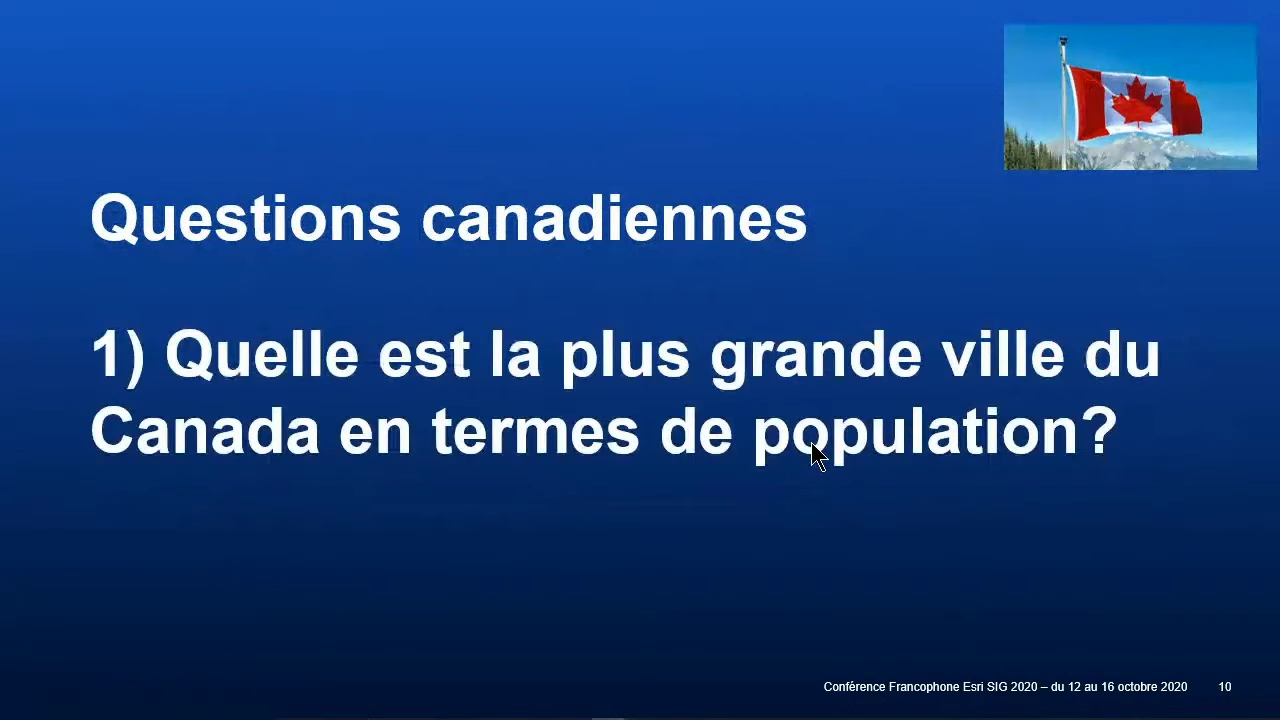
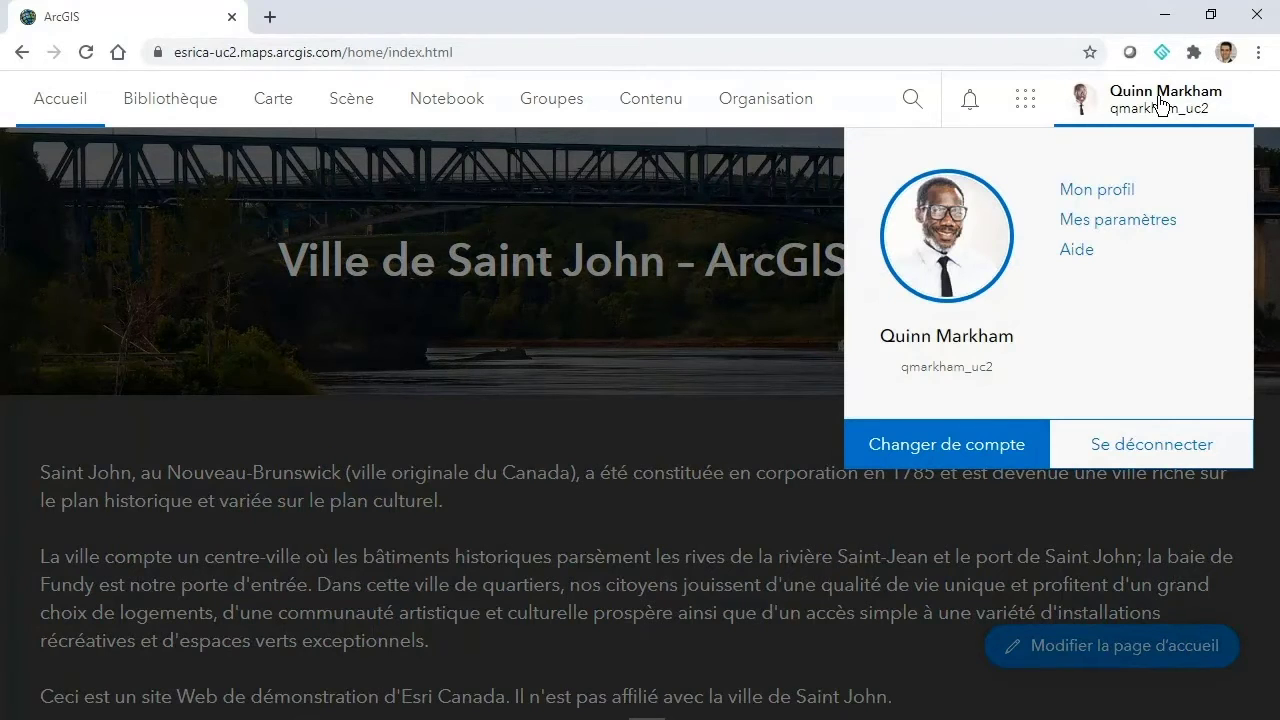
Step: Go to the organisation's Collaborations settings and start a new collaboration
{"action": "left_click", "coordinate": [1160, 105]}
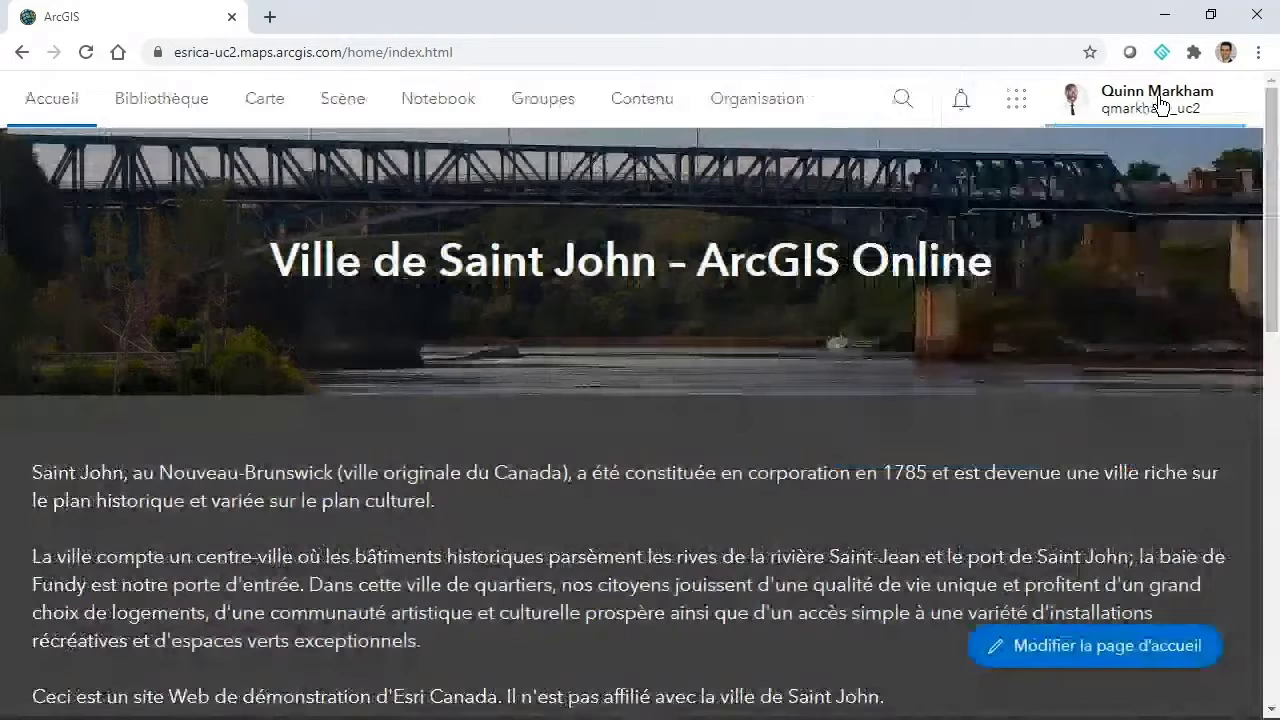
{"action": "left_click", "coordinate": [763, 106]}
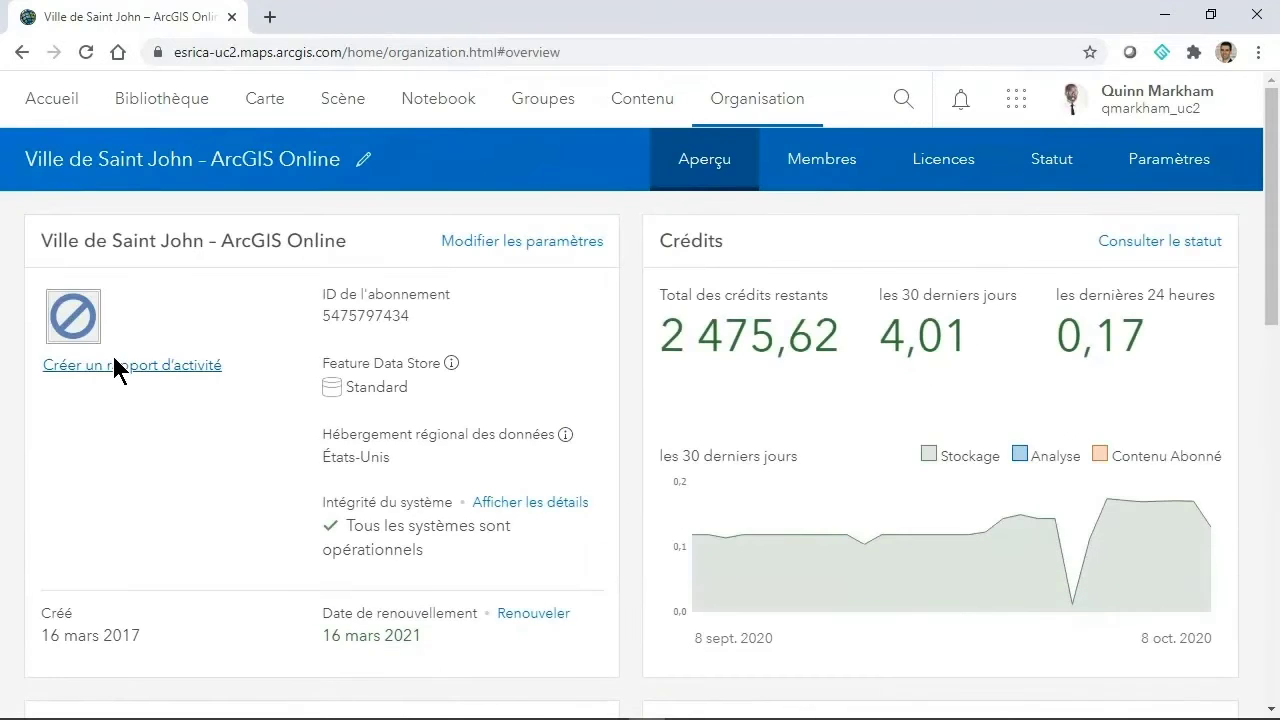
{"action": "left_click", "coordinate": [1160, 162]}
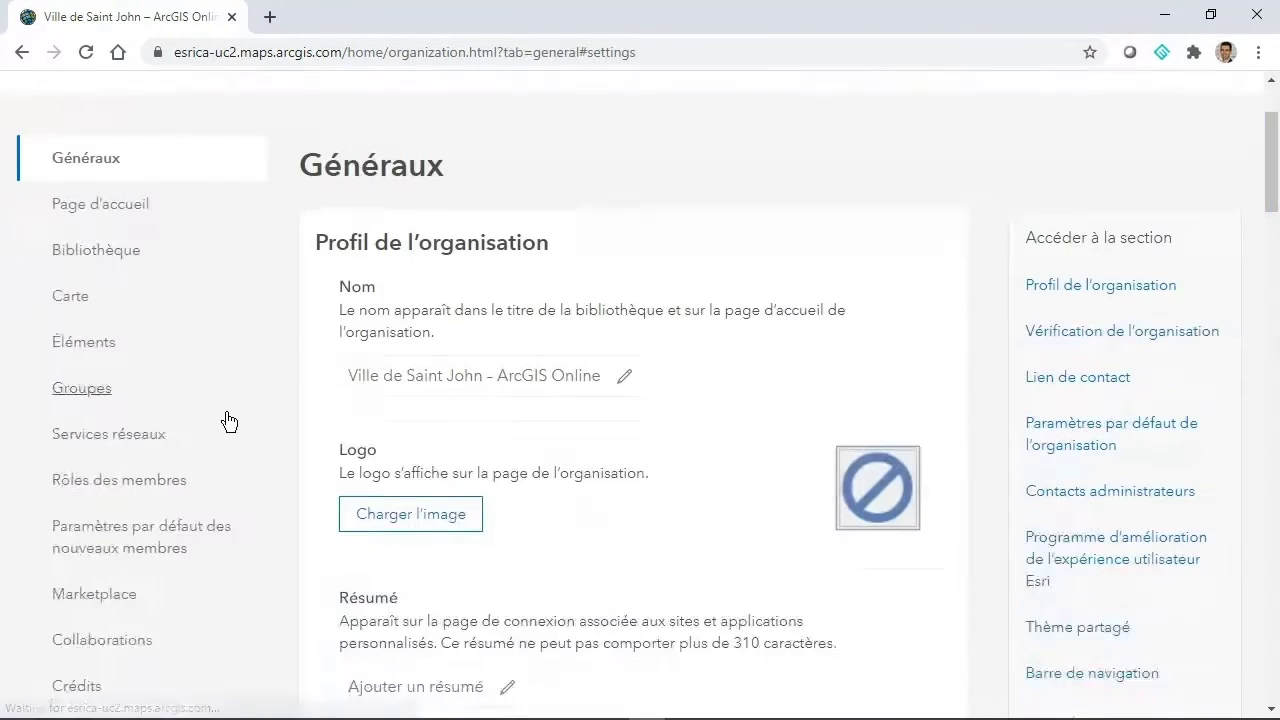
{"action": "left_click", "coordinate": [123, 595]}
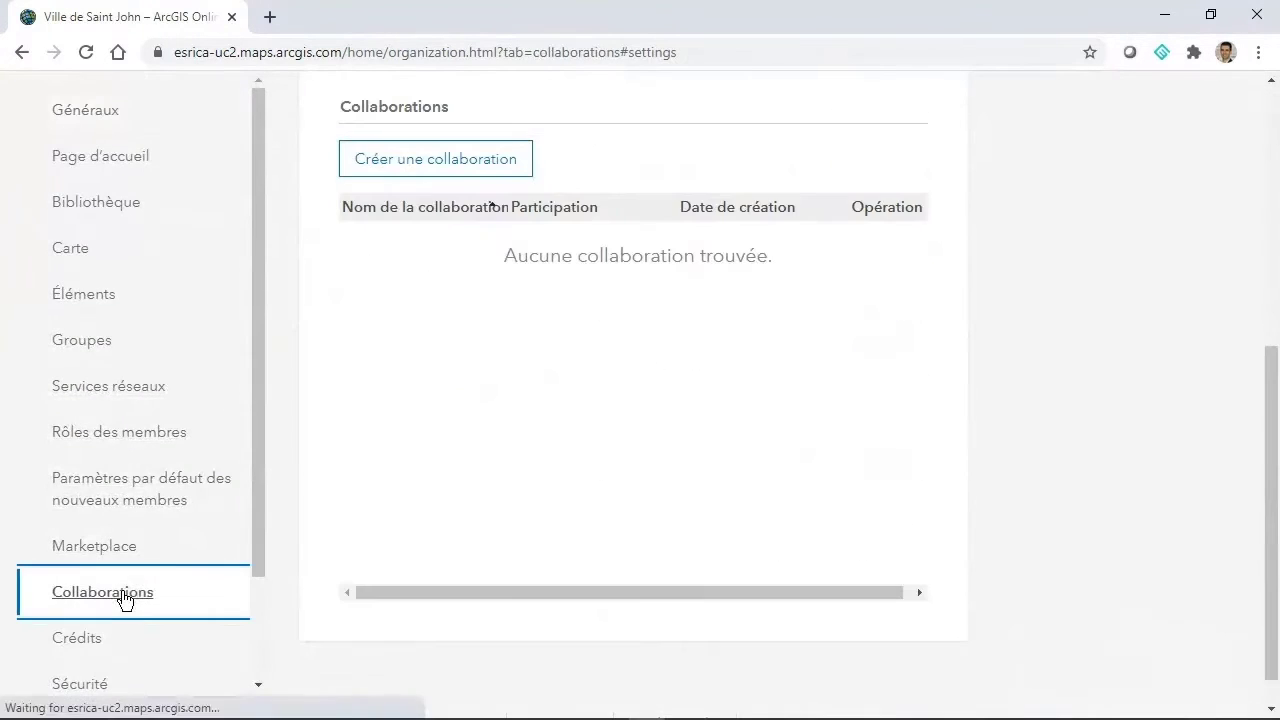
{"action": "left_click", "coordinate": [433, 157]}
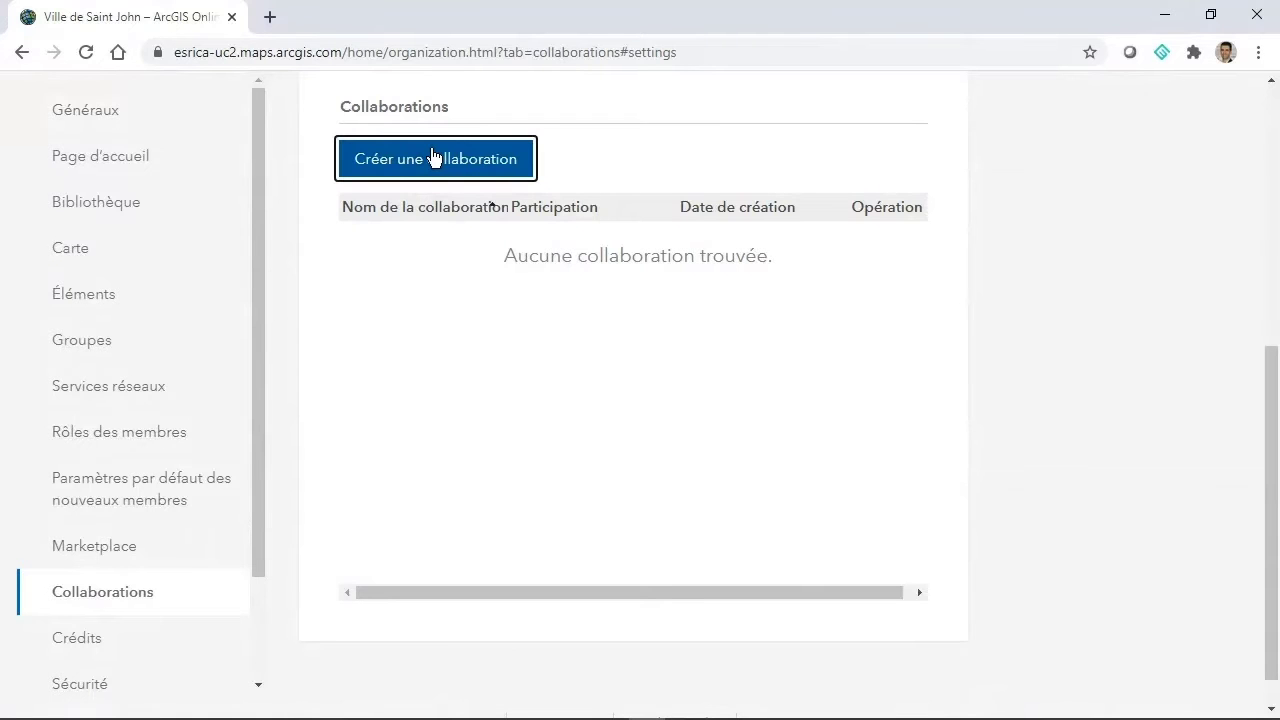
Step: Name the collaboration 'L'échange de données', add its description, and continue to workspace details
{"action": "left_click", "coordinate": [433, 158]}
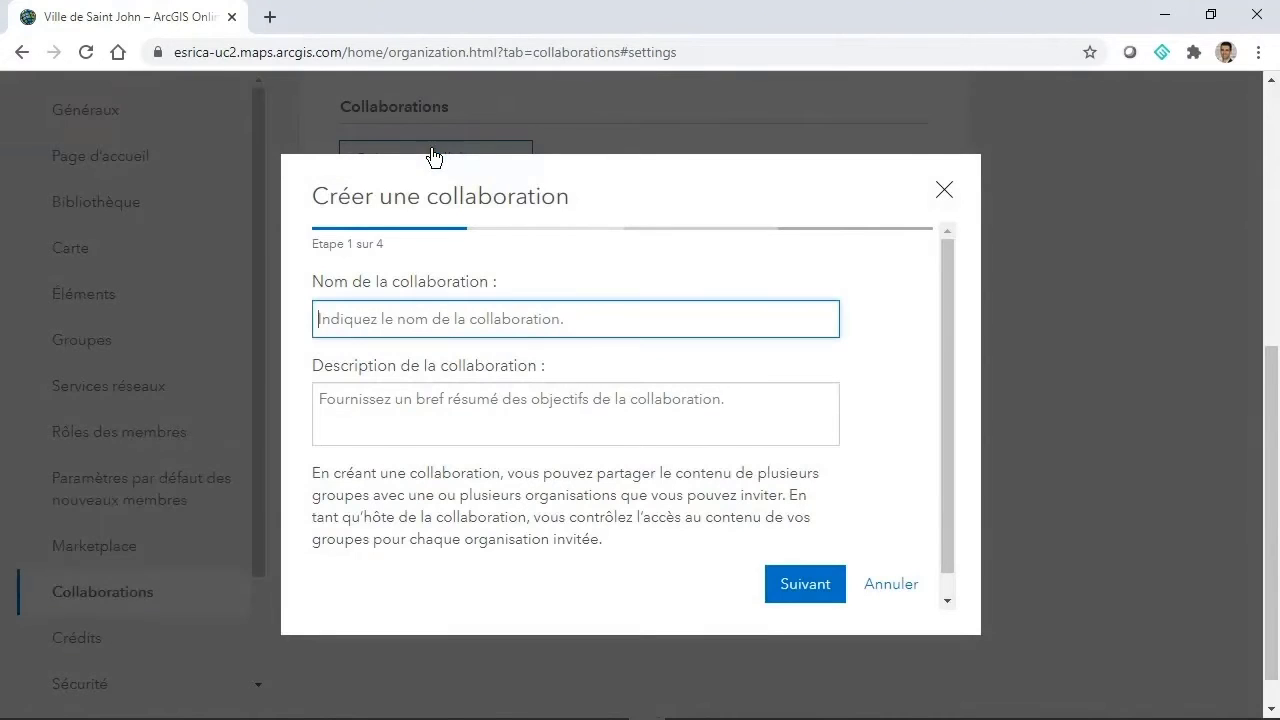
{"action": "key", "text": "alt+Tab"}
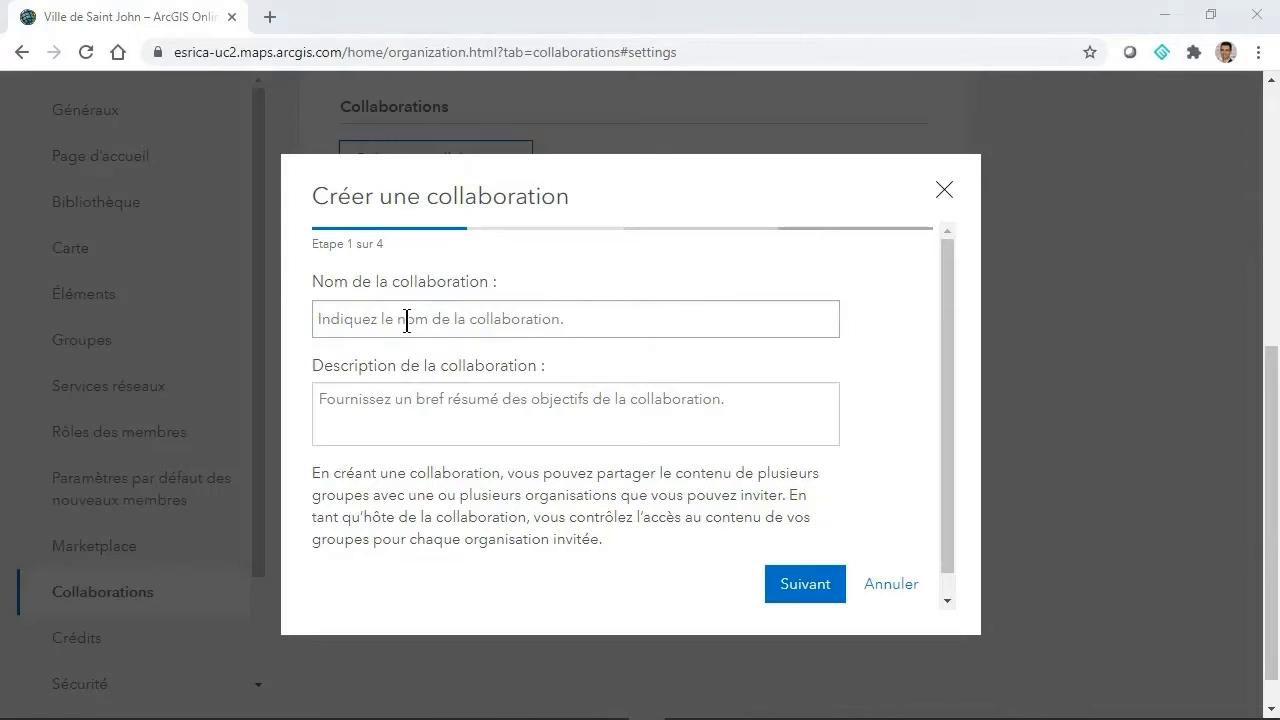
{"action": "left_click", "coordinate": [329, 320]}
{"action": "type", "text": "L'échange de données"}
{"action": "key", "text": "alt+Tab"}
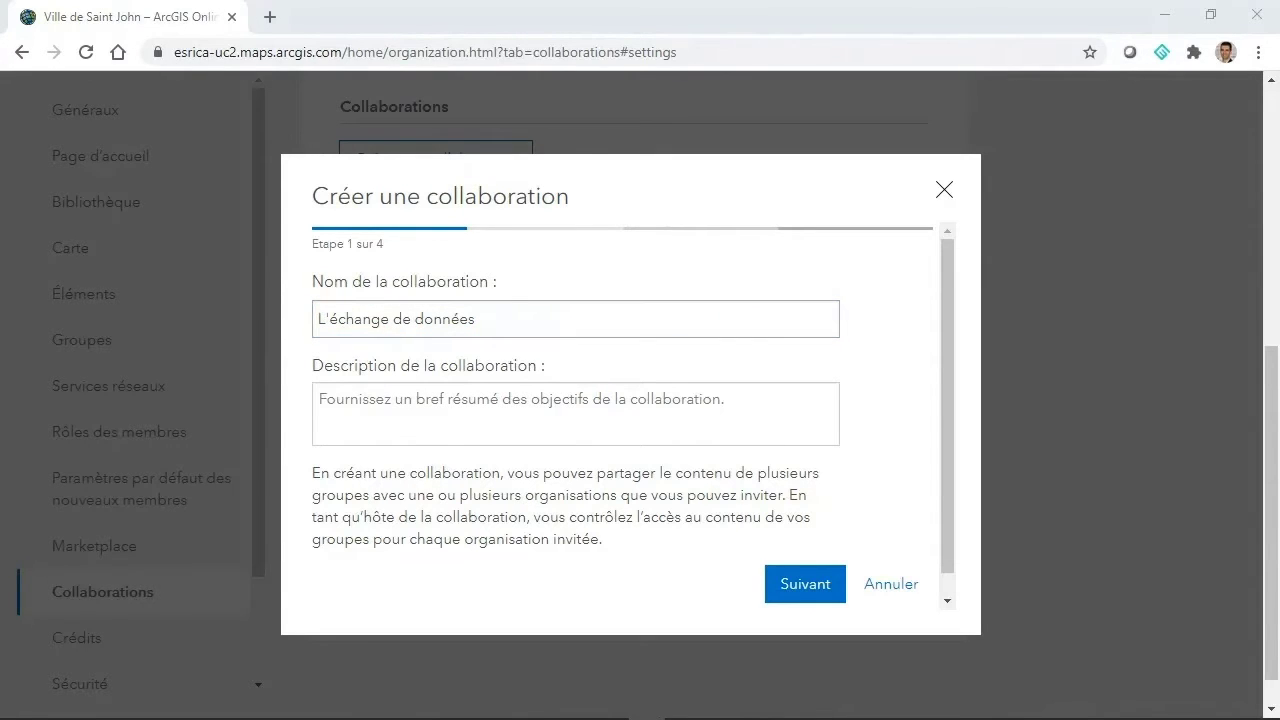
{"action": "left_click", "coordinate": [537, 400]}
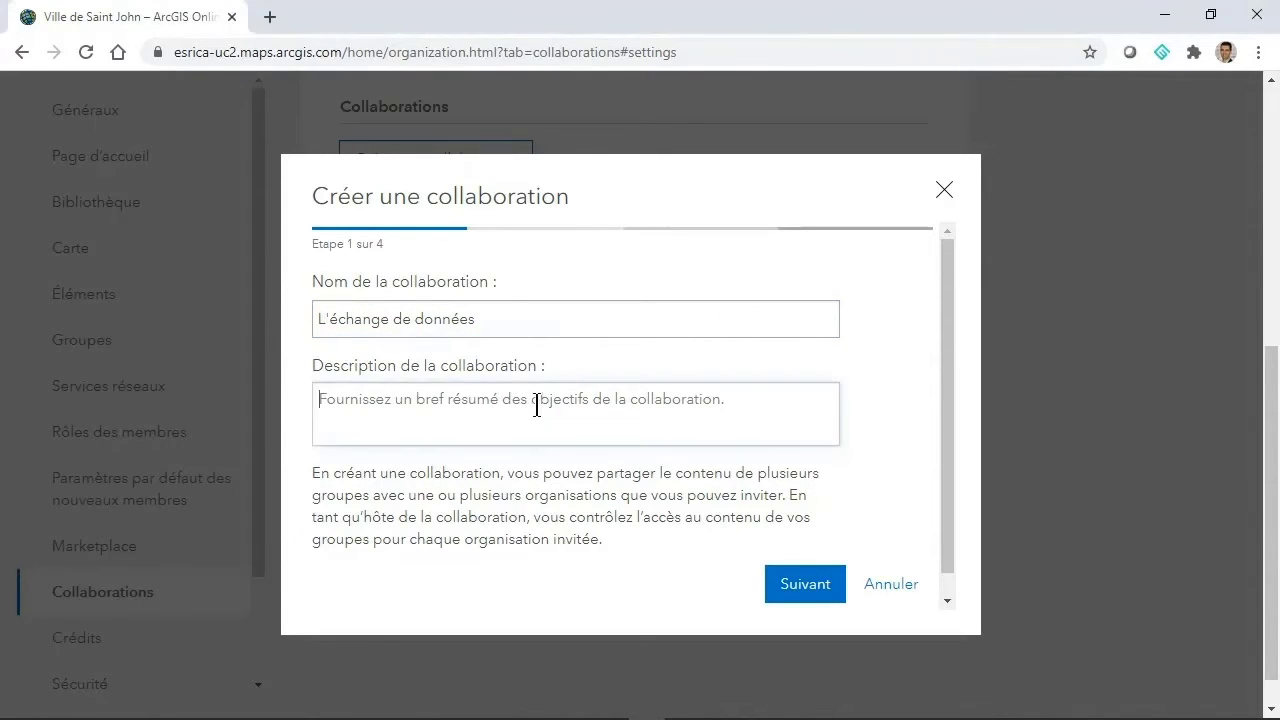
{"action": "type", "text": "Collaboration créée pour partager des informations sur les projets en cours à Saint John."}
{"action": "left_click", "coordinate": [806, 588]}
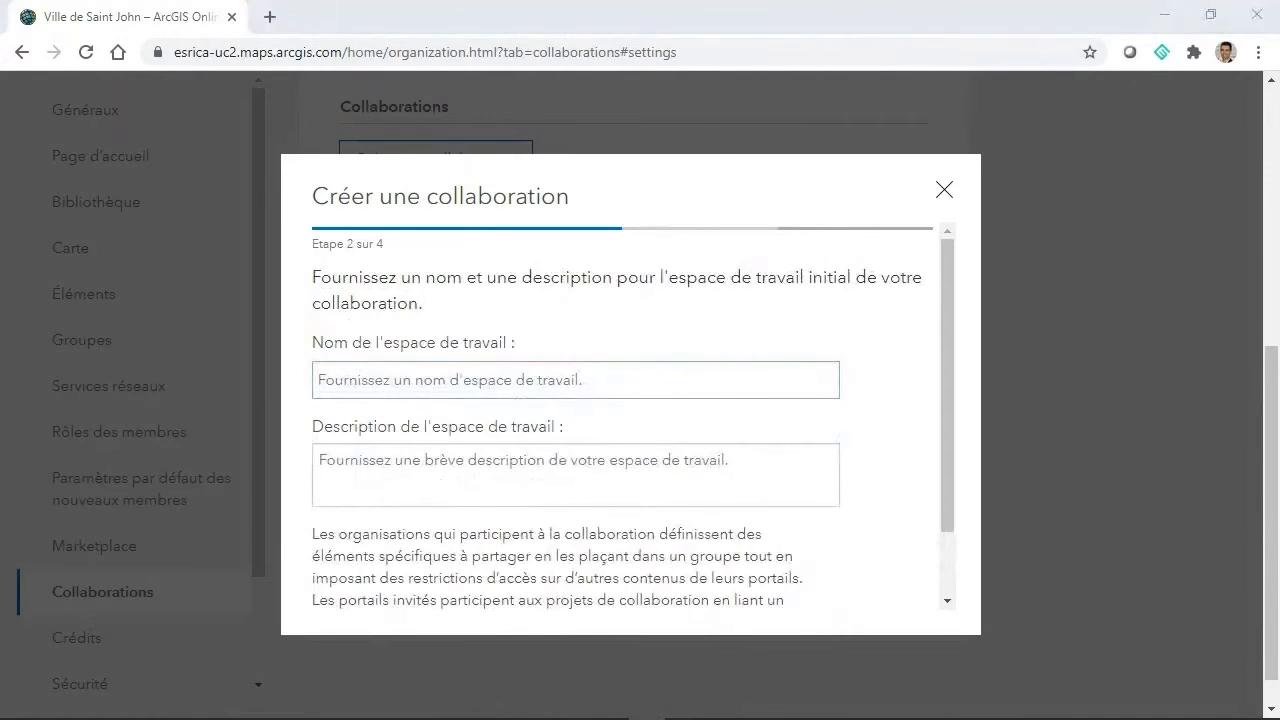
Step: Name the workspace 'Actifs de la ville de Saint John', add its description, and continue
{"action": "left_click", "coordinate": [512, 380]}
{"action": "type", "text": "Actifs de la ville de Saint John"}
{"action": "key", "text": "alt+Tab"}
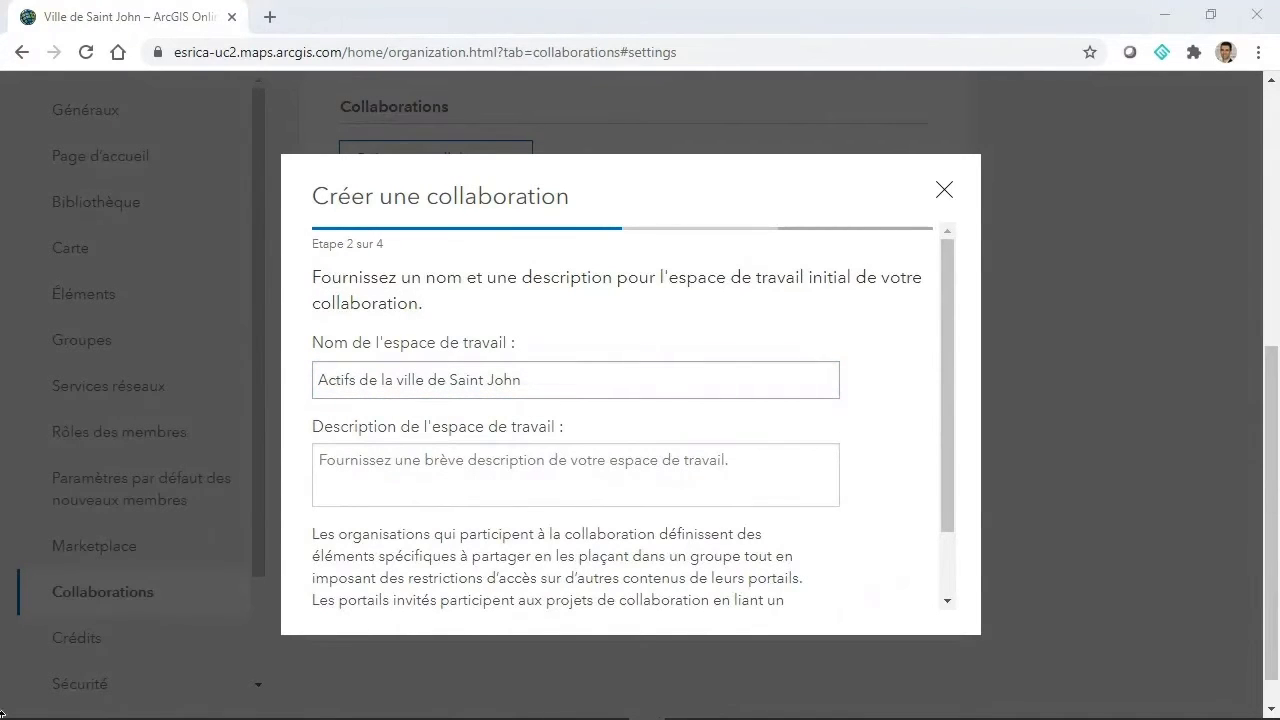
{"action": "left_click", "coordinate": [469, 486]}
{"action": "type", "text": "Actifs à partager entre l’environnement d’ArcGIS Online et l’environnement d’ArcGIS Enterprise."}
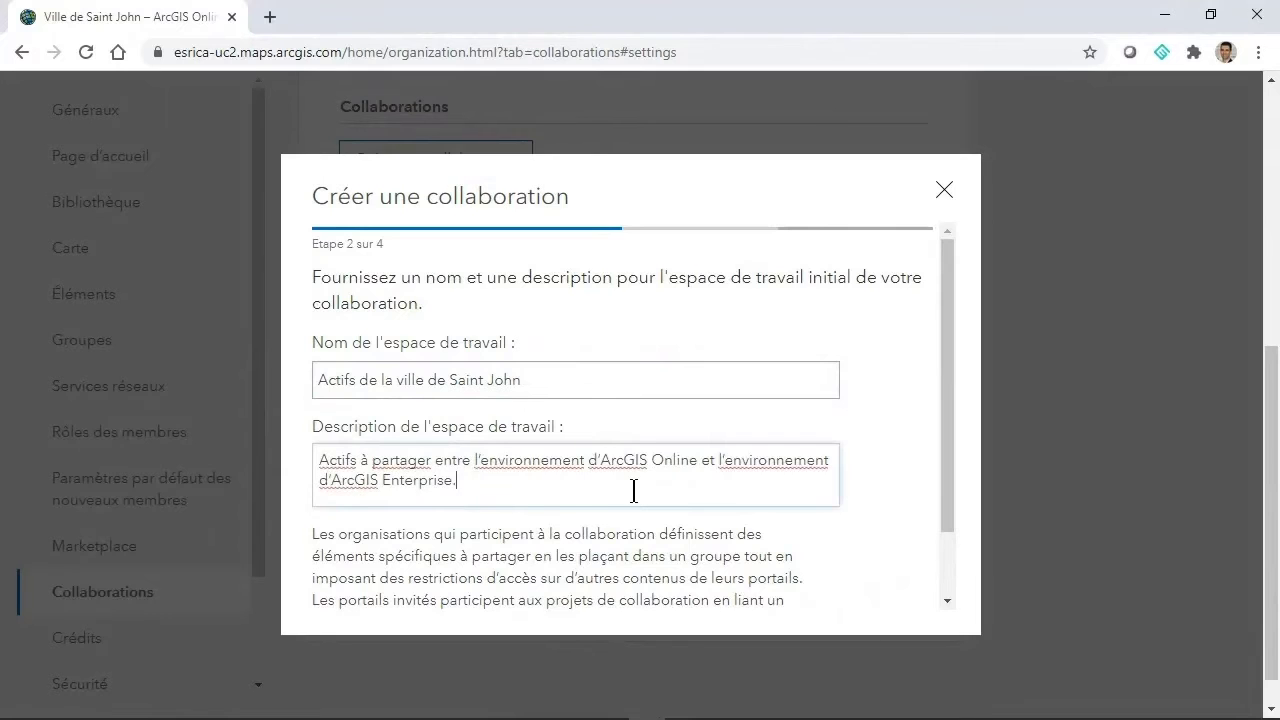
{"action": "scroll", "coordinate": [633, 490], "scroll_direction": "down", "scroll_amount": 2}
{"action": "left_click", "coordinate": [805, 586]}
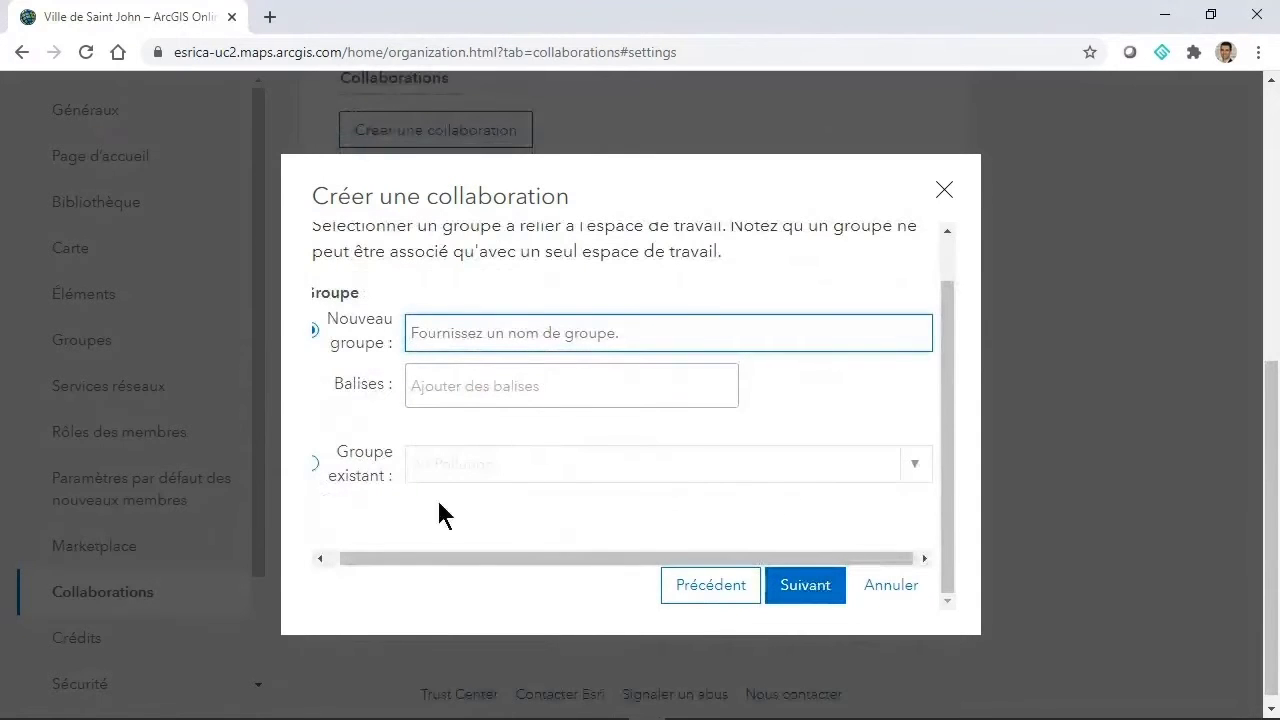
Step: Link the workspace to the existing group 'Projets - 2020' and continue to synchronisation settings
{"action": "left_click", "coordinate": [316, 466]}
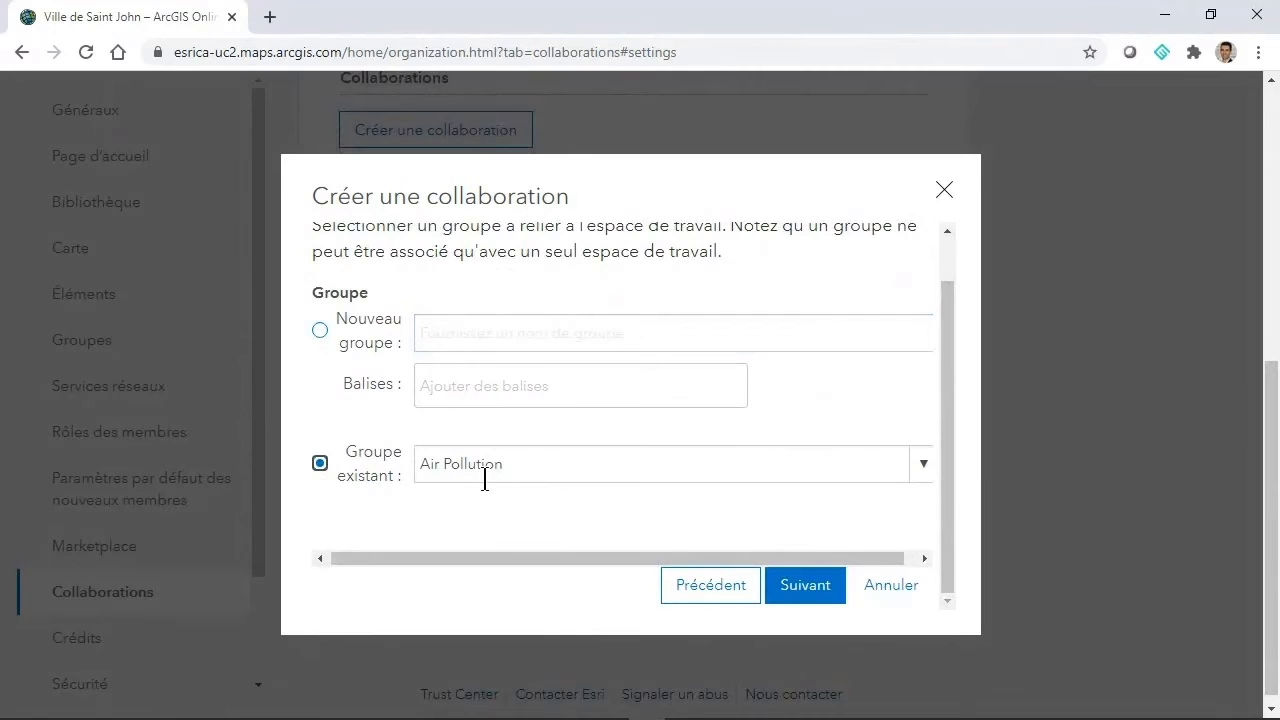
{"action": "left_click", "coordinate": [924, 468]}
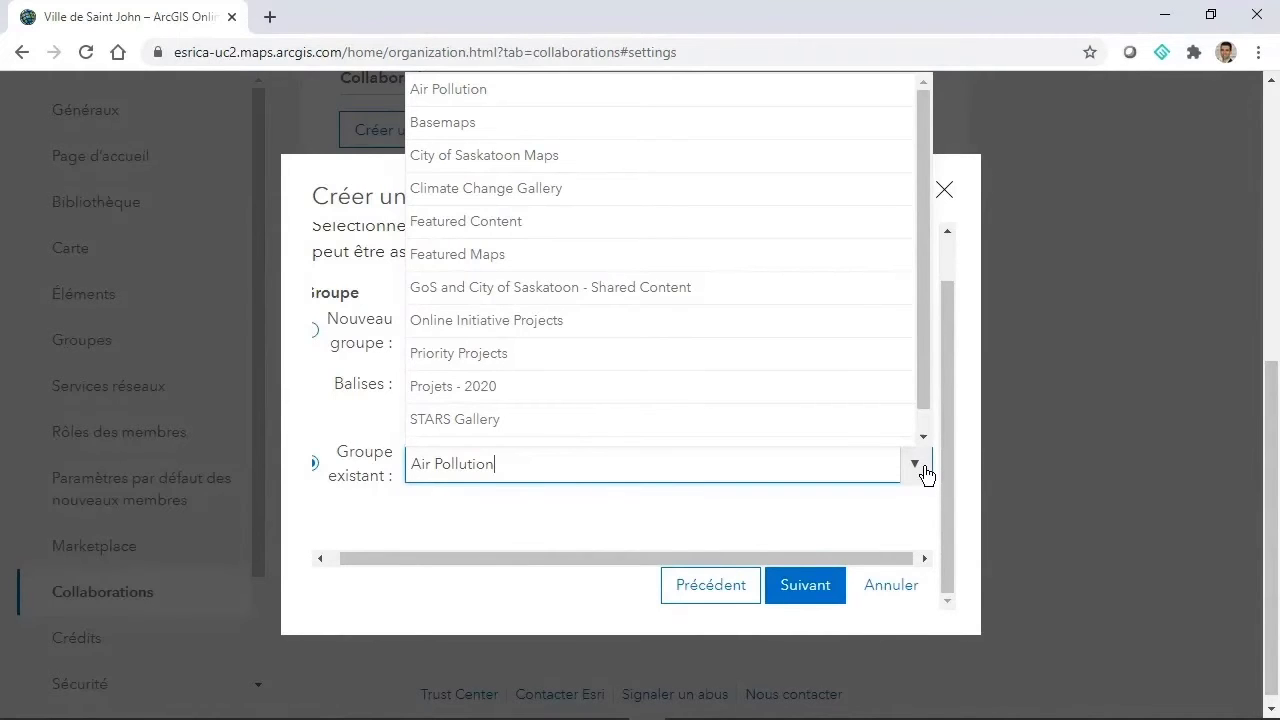
{"action": "left_click", "coordinate": [577, 389]}
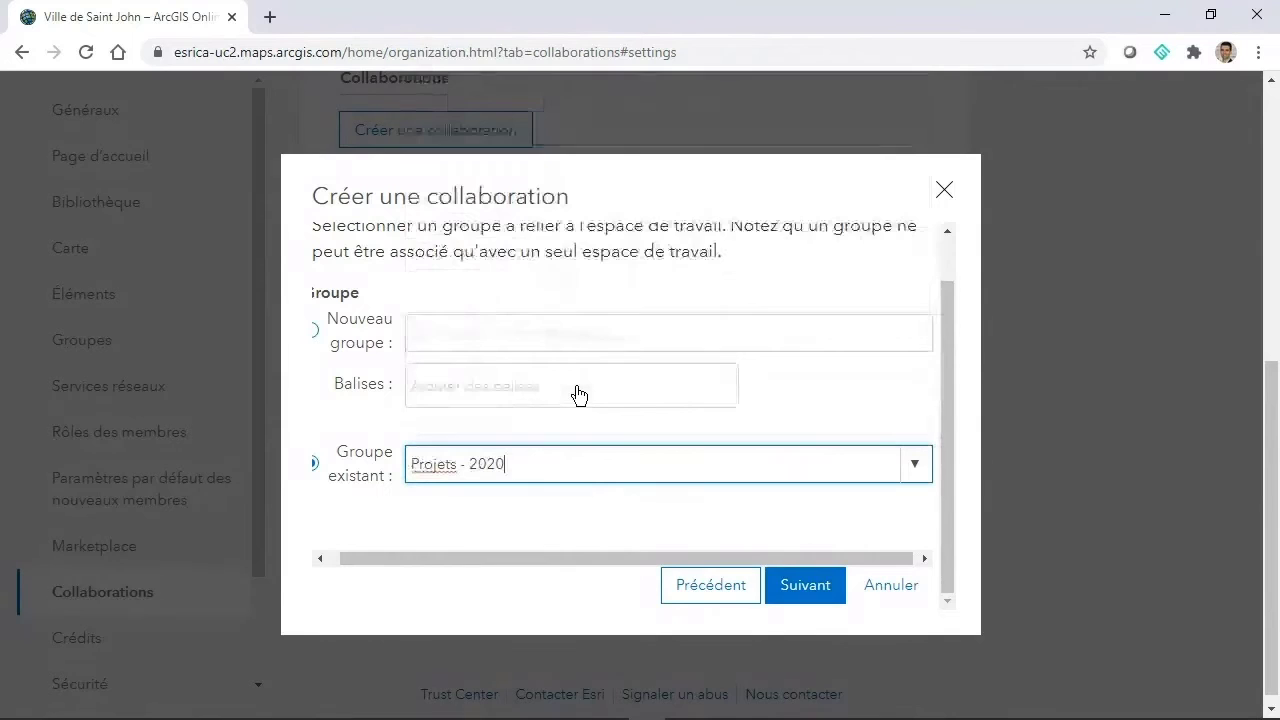
{"action": "left_click", "coordinate": [810, 597]}
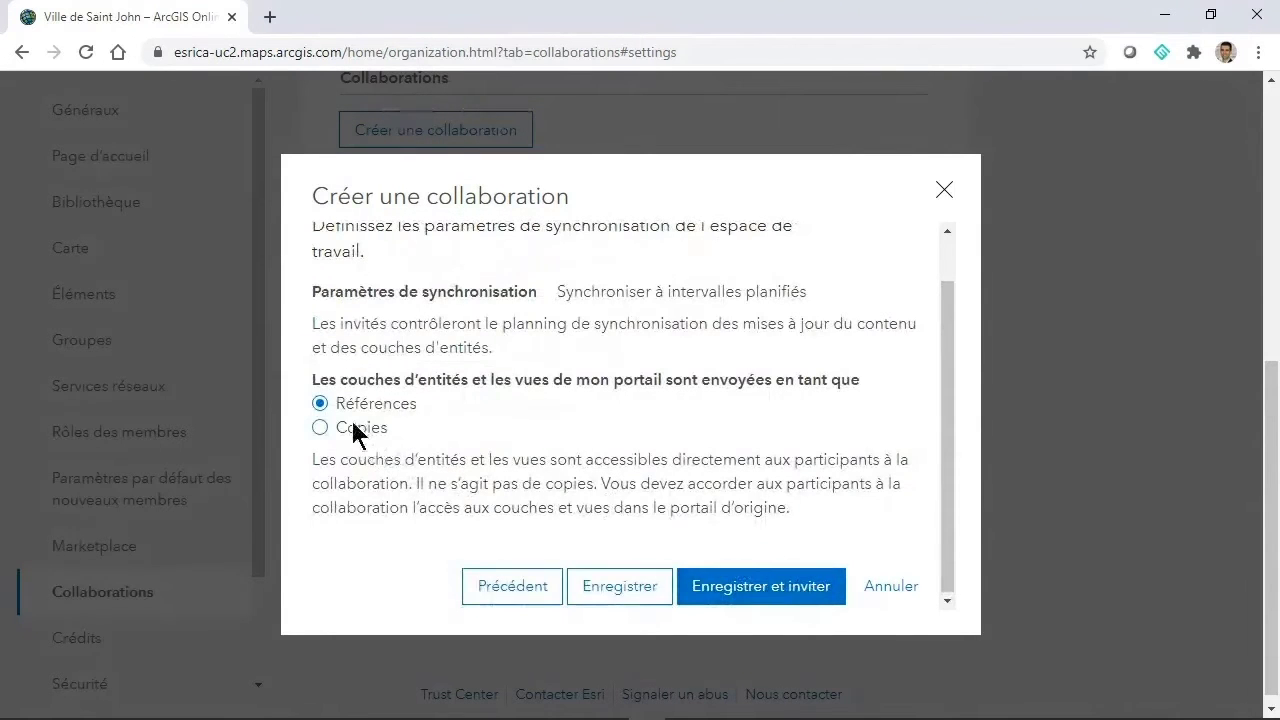
Step: Send feature layers as copies with reference fallback, then save and invite a guest
{"action": "left_click", "coordinate": [320, 427]}
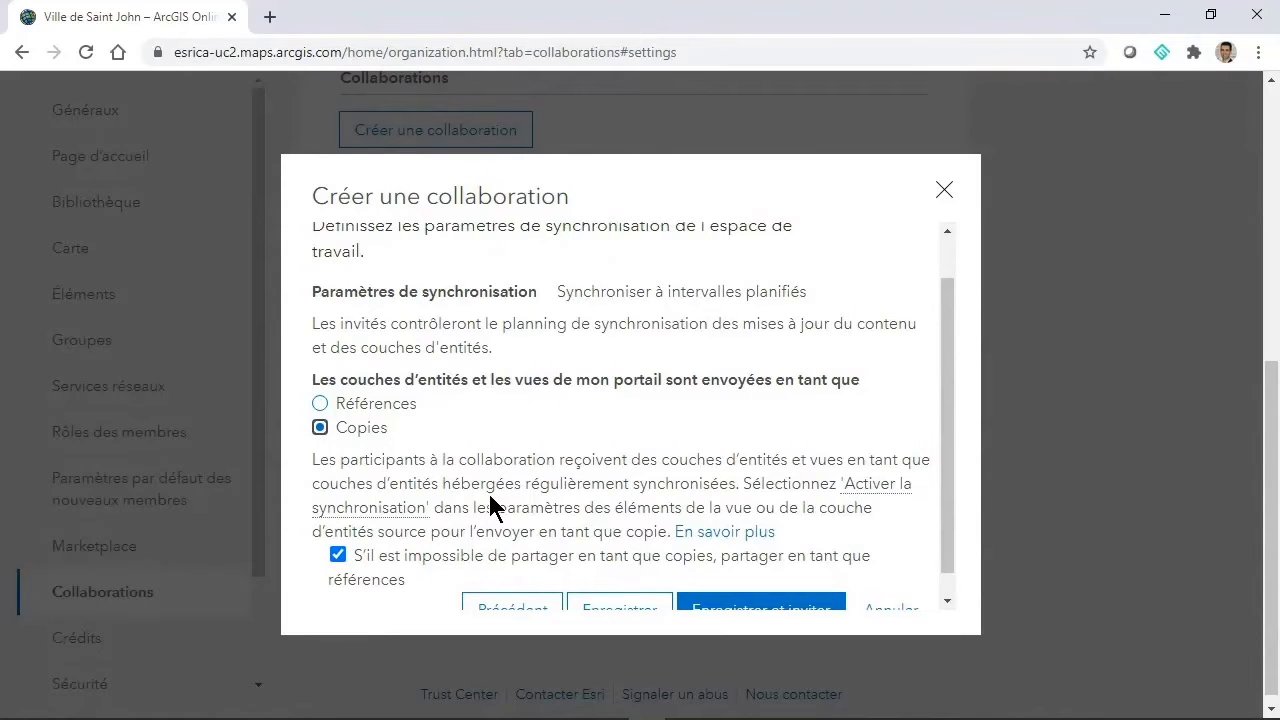
{"action": "scroll", "coordinate": [490, 505], "scroll_direction": "down", "scroll_amount": 1}
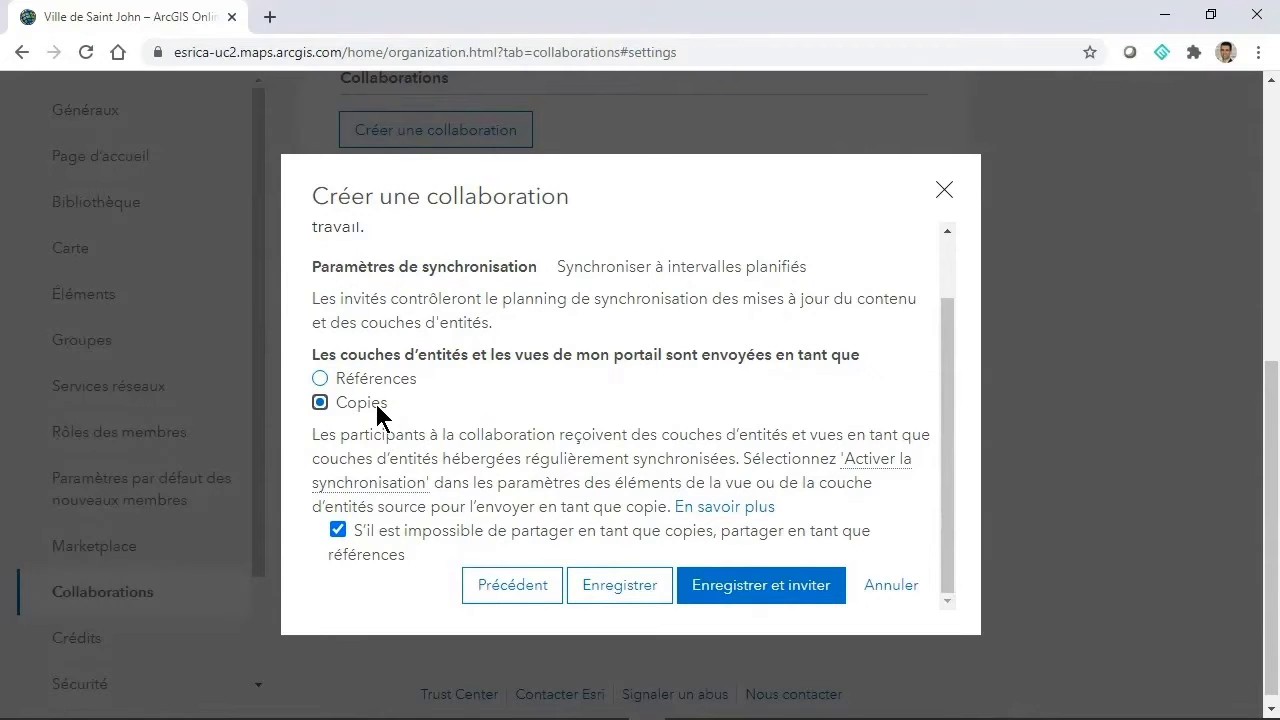
{"action": "left_click", "coordinate": [779, 600]}
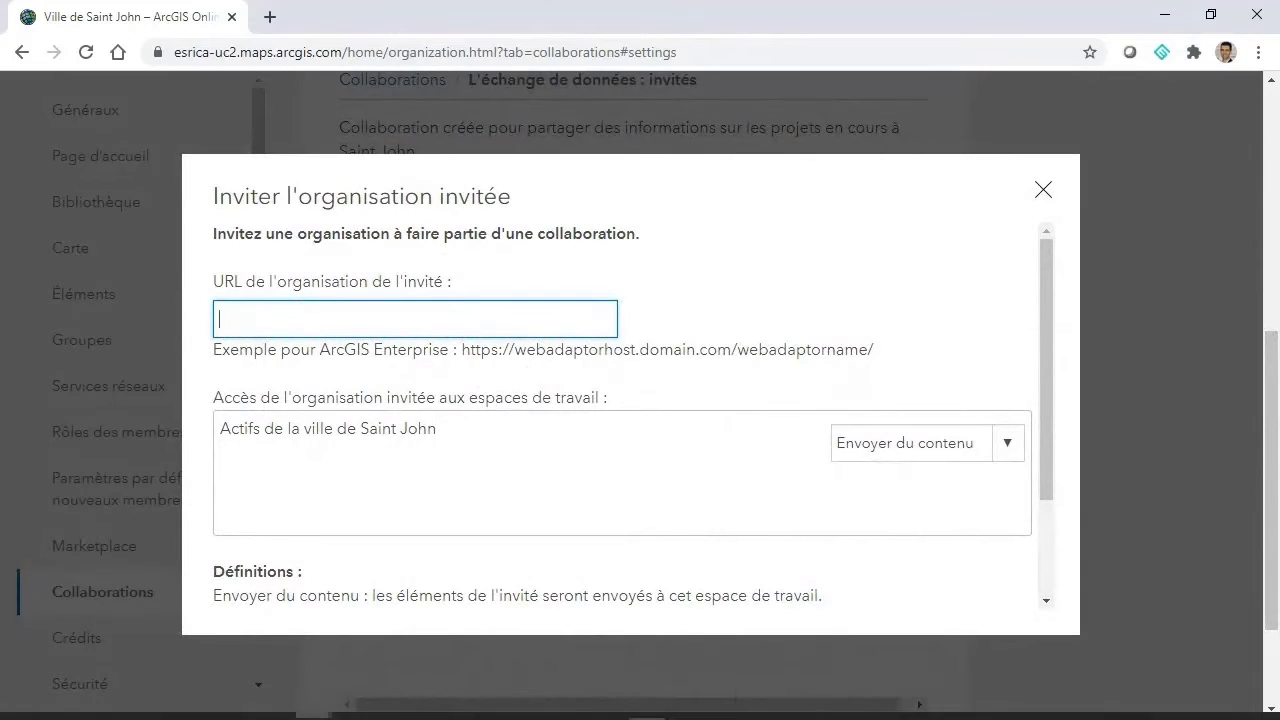
Step: Copy the Enterprise portal address up to /portal and return to the ArcGIS Online invite form
{"action": "mouse_move", "coordinate": [314, 705]}
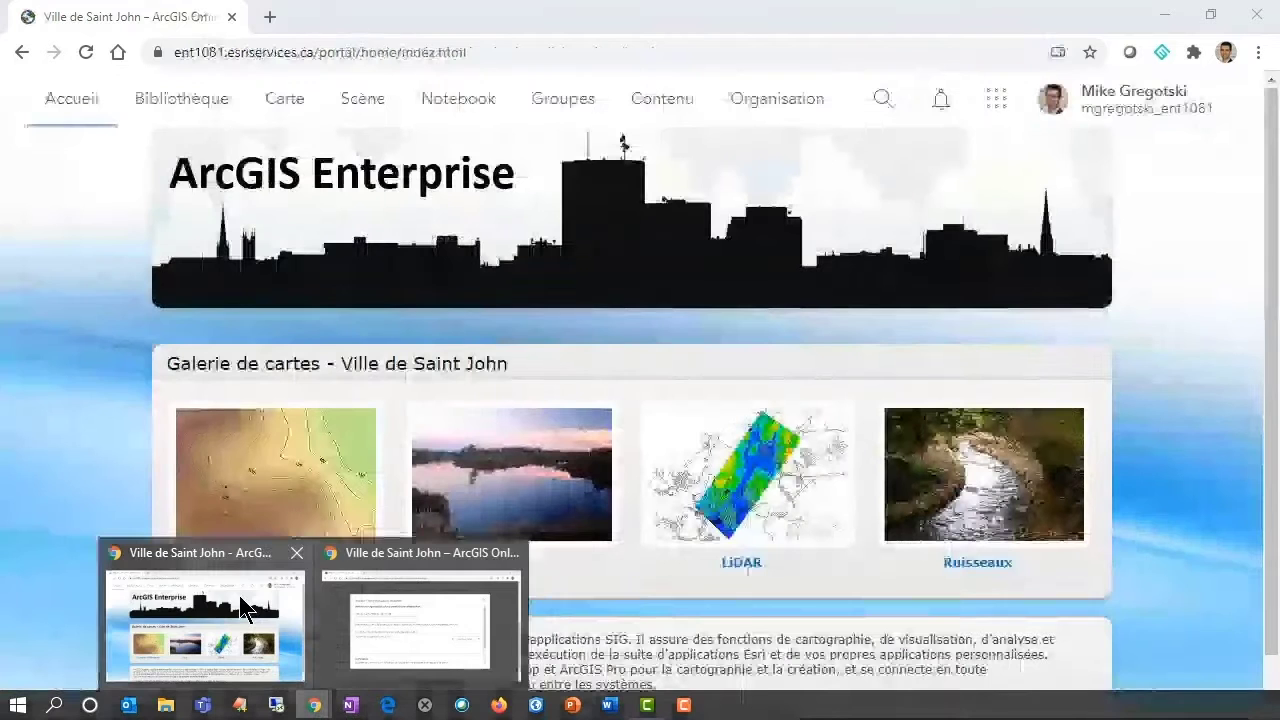
{"action": "left_click", "coordinate": [244, 610]}
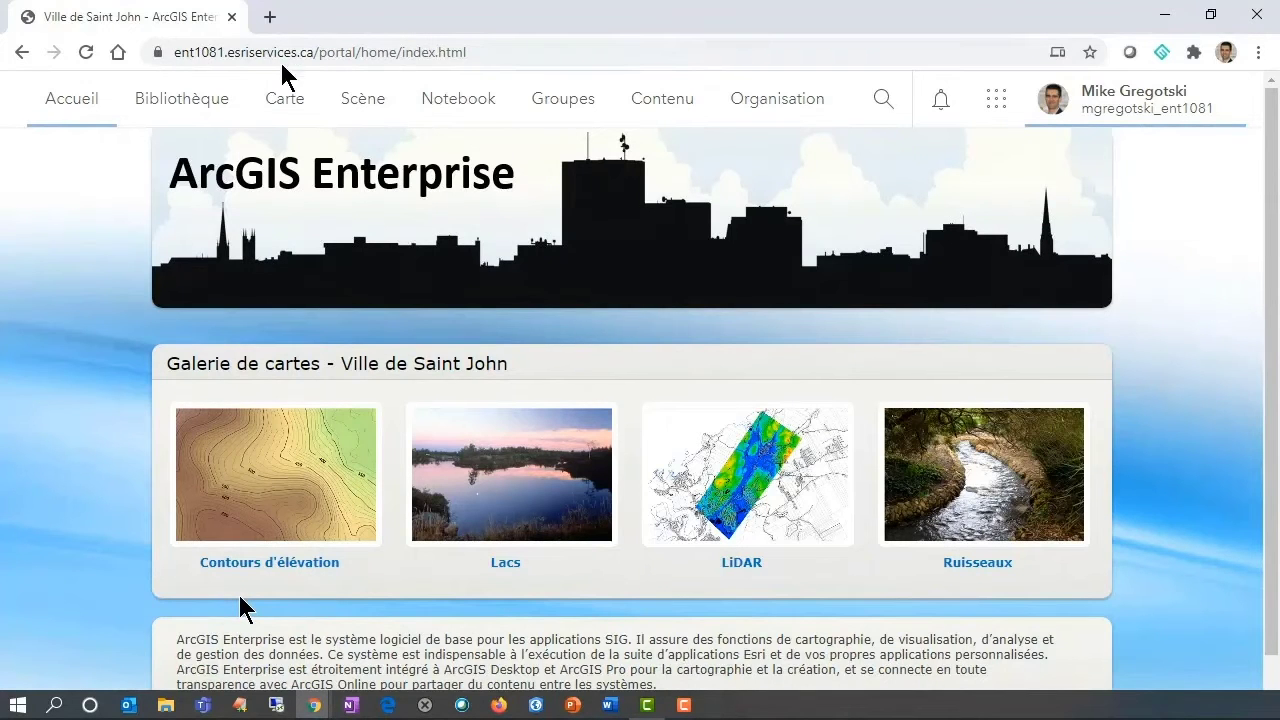
{"action": "left_click", "coordinate": [355, 48]}
{"action": "left_click_drag", "start_coordinate": [357, 48], "coordinate": [180, 50]}
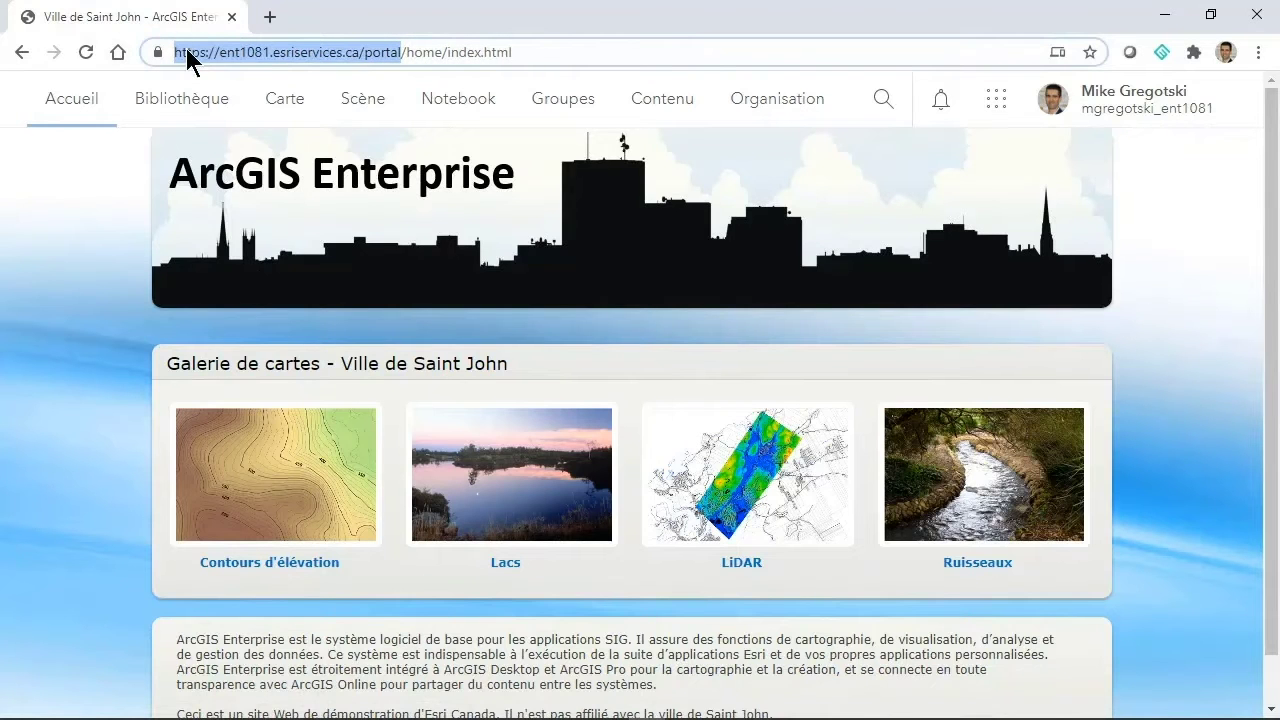
{"action": "right_click", "coordinate": [186, 52]}
{"action": "left_click", "coordinate": [250, 190]}
{"action": "left_click", "coordinate": [326, 699]}
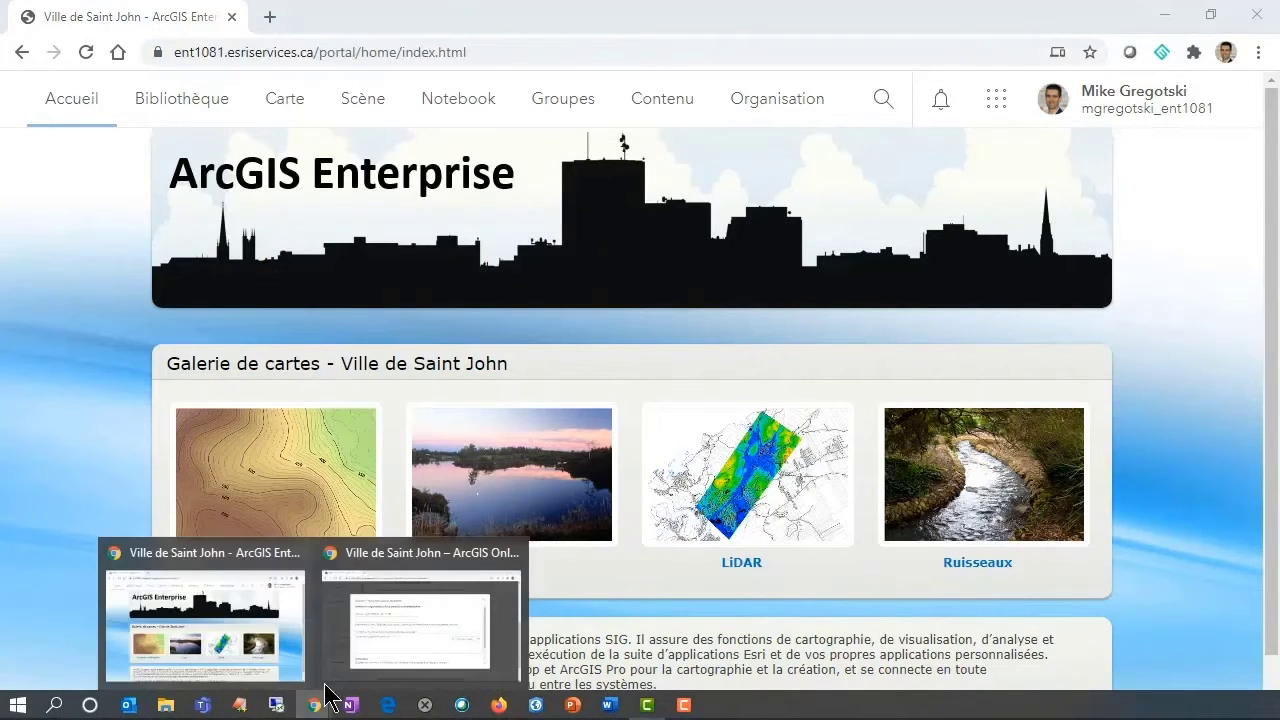
{"action": "left_click", "coordinate": [369, 630]}
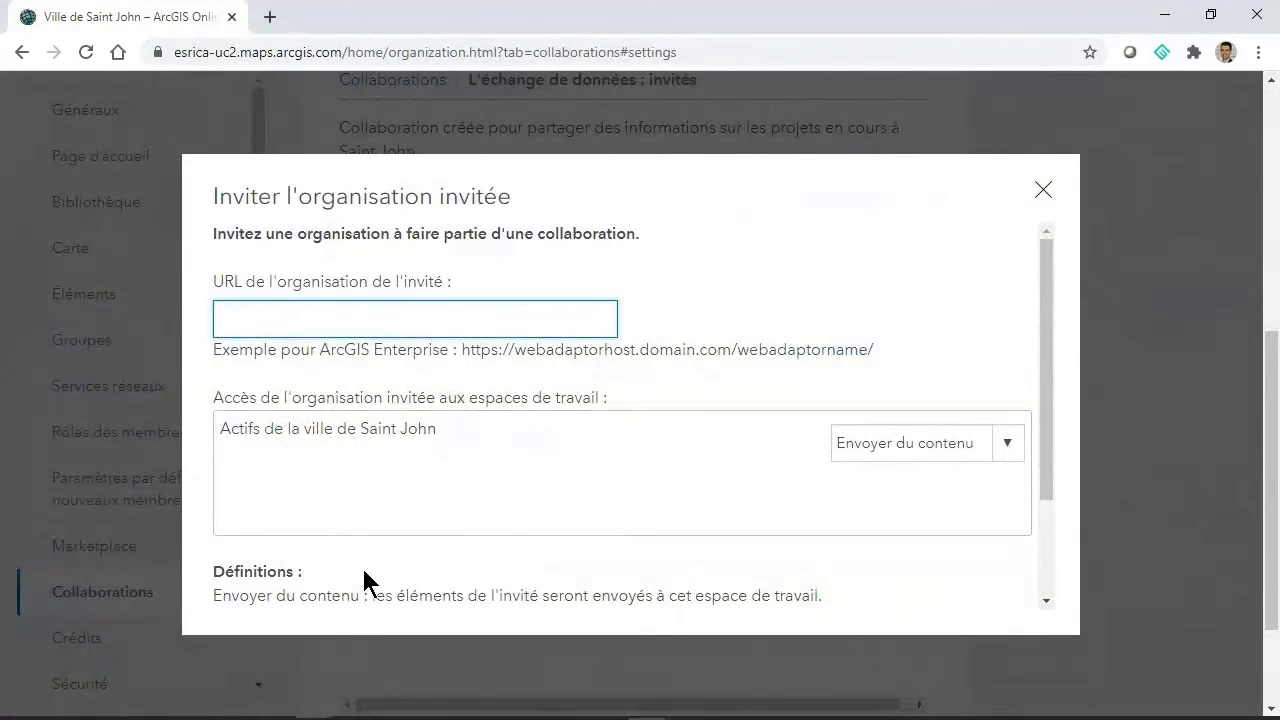
Step: Paste the portal URL as guest, grant 'Envoyer et recevoir du contenu' access, and send the invitation
{"action": "key", "text": "ctrl+v"}
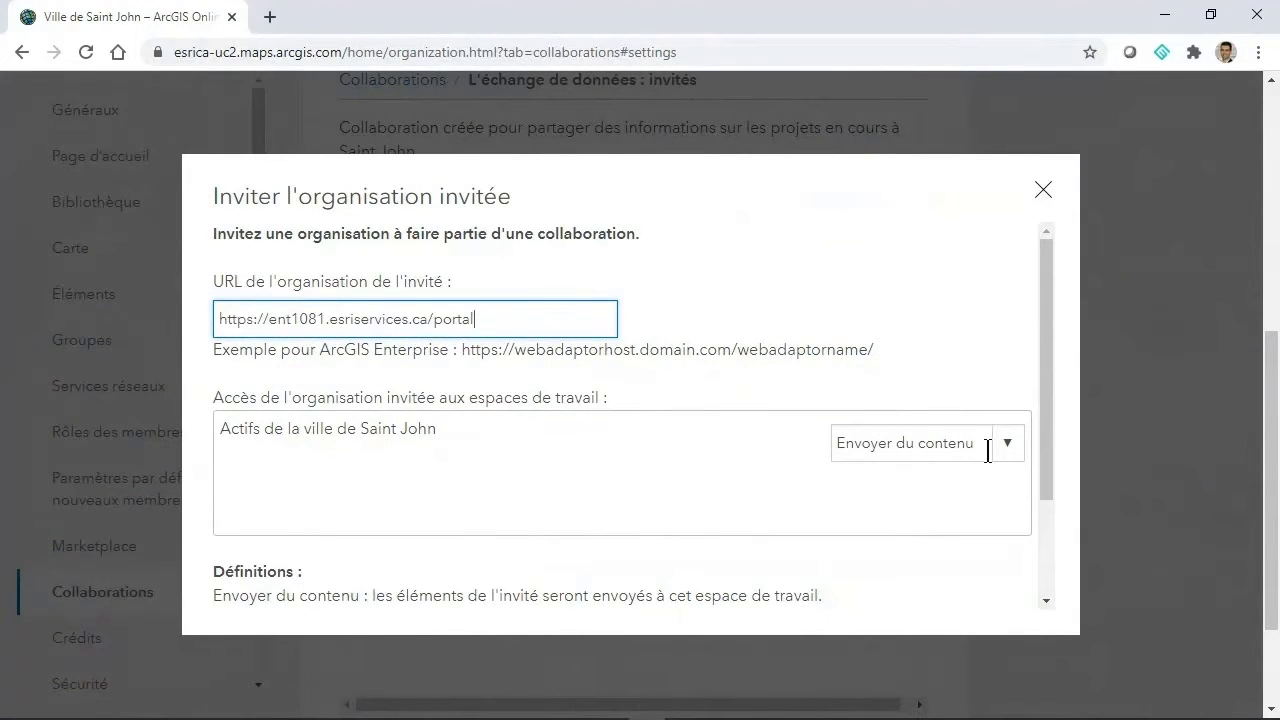
{"action": "left_click", "coordinate": [1004, 445]}
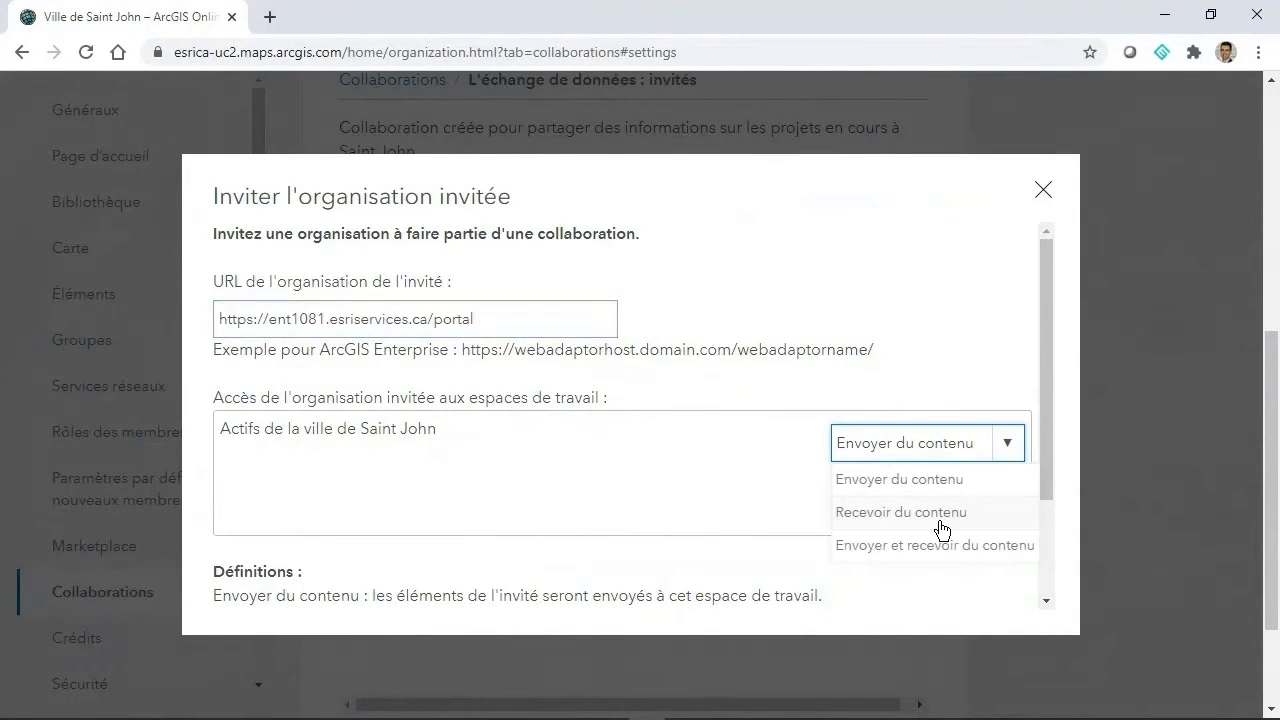
{"action": "left_click", "coordinate": [936, 546]}
{"action": "left_click_drag", "start_coordinate": [1048, 425], "coordinate": [1046, 512]}
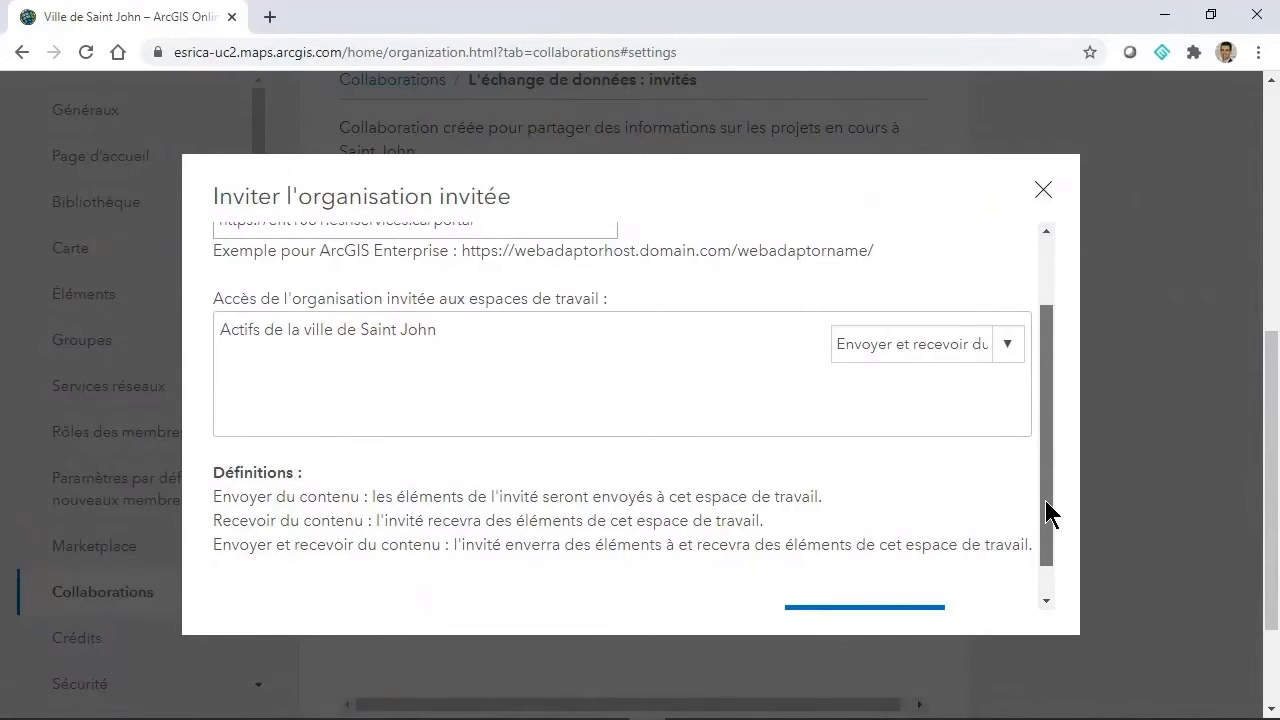
{"action": "left_click_drag", "start_coordinate": [1046, 512], "coordinate": [1034, 554]}
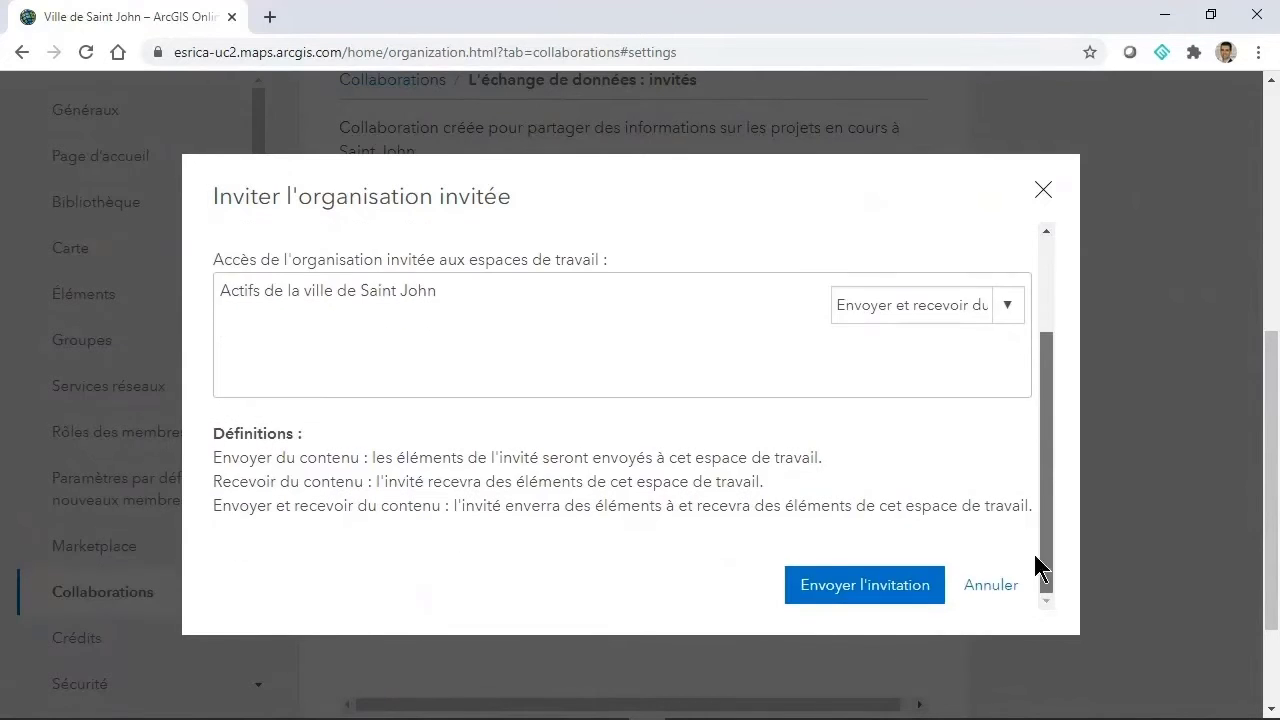
{"action": "left_click", "coordinate": [847, 590]}
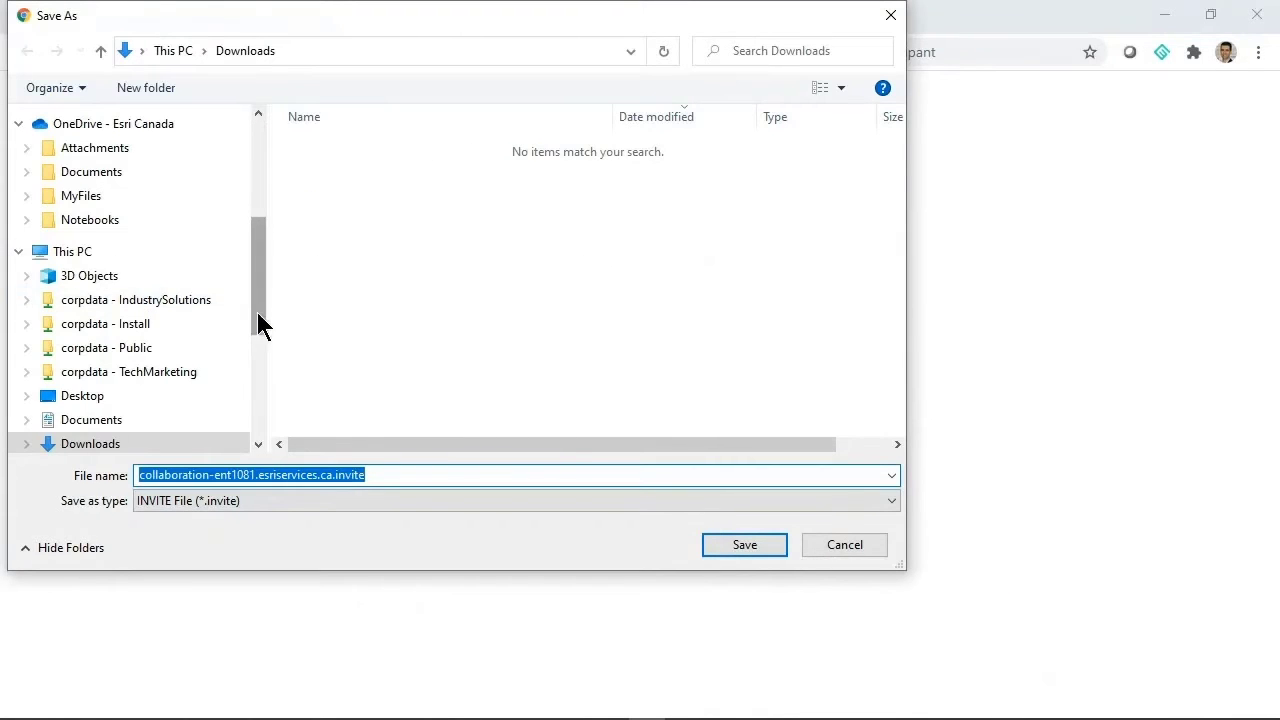
Step: Save the invitation file 'collaboration-ent1081.esriservices.ca.invite' to the Desktop
{"action": "left_click_drag", "start_coordinate": [257, 323], "coordinate": [280, 171]}
{"action": "left_click", "coordinate": [83, 157]}
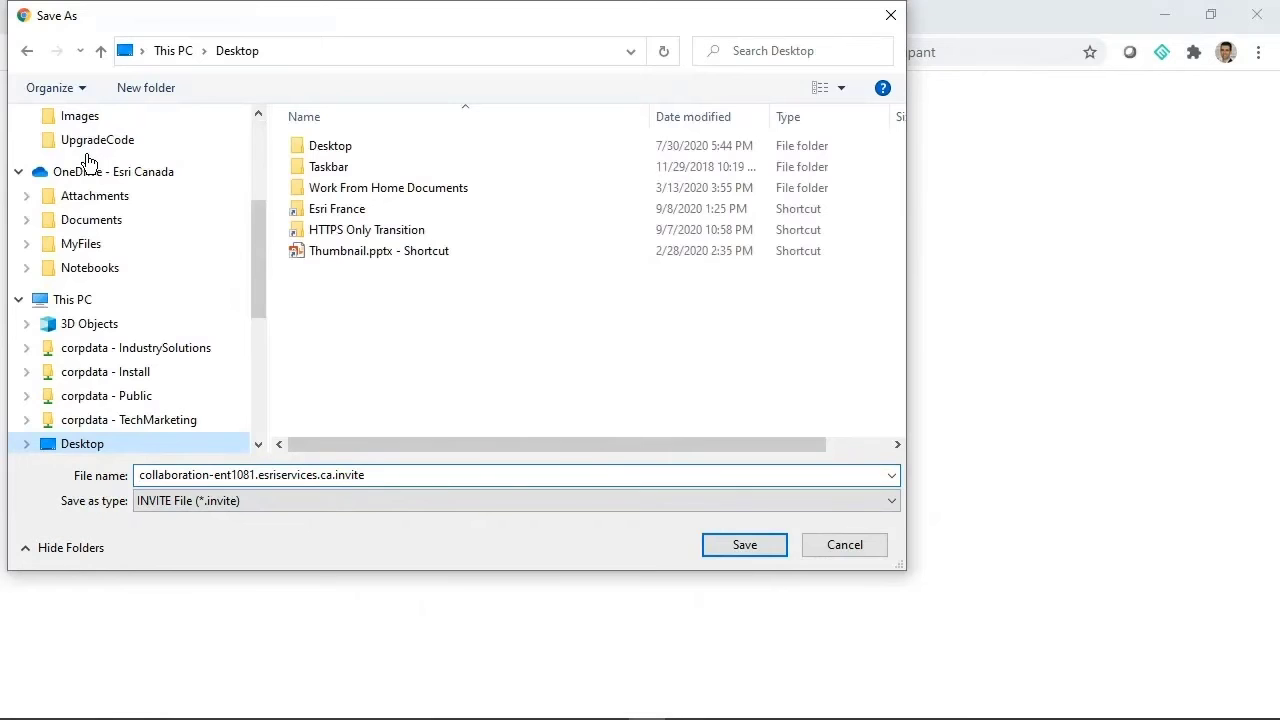
{"action": "left_click", "coordinate": [743, 549]}
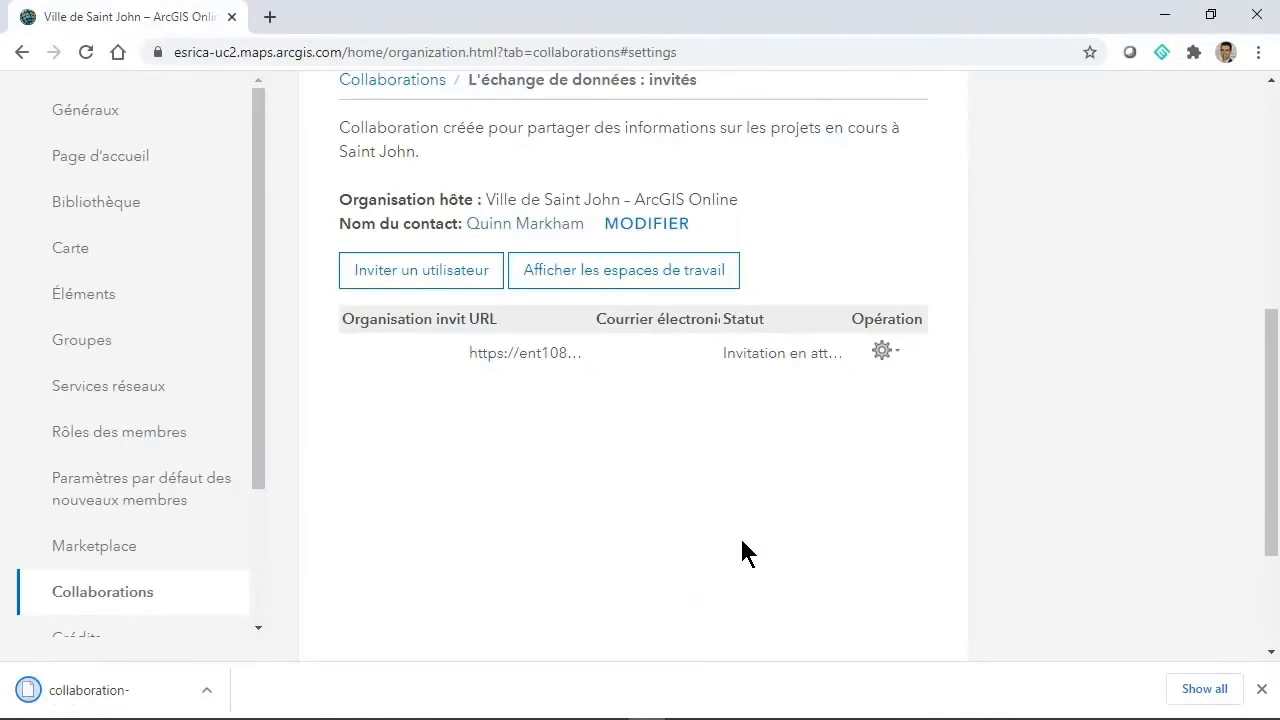
Step: Switch to the ArcGIS Enterprise portal and check the signed-in account
{"action": "scroll", "coordinate": [741, 553], "scroll_direction": "up", "scroll_amount": 5}
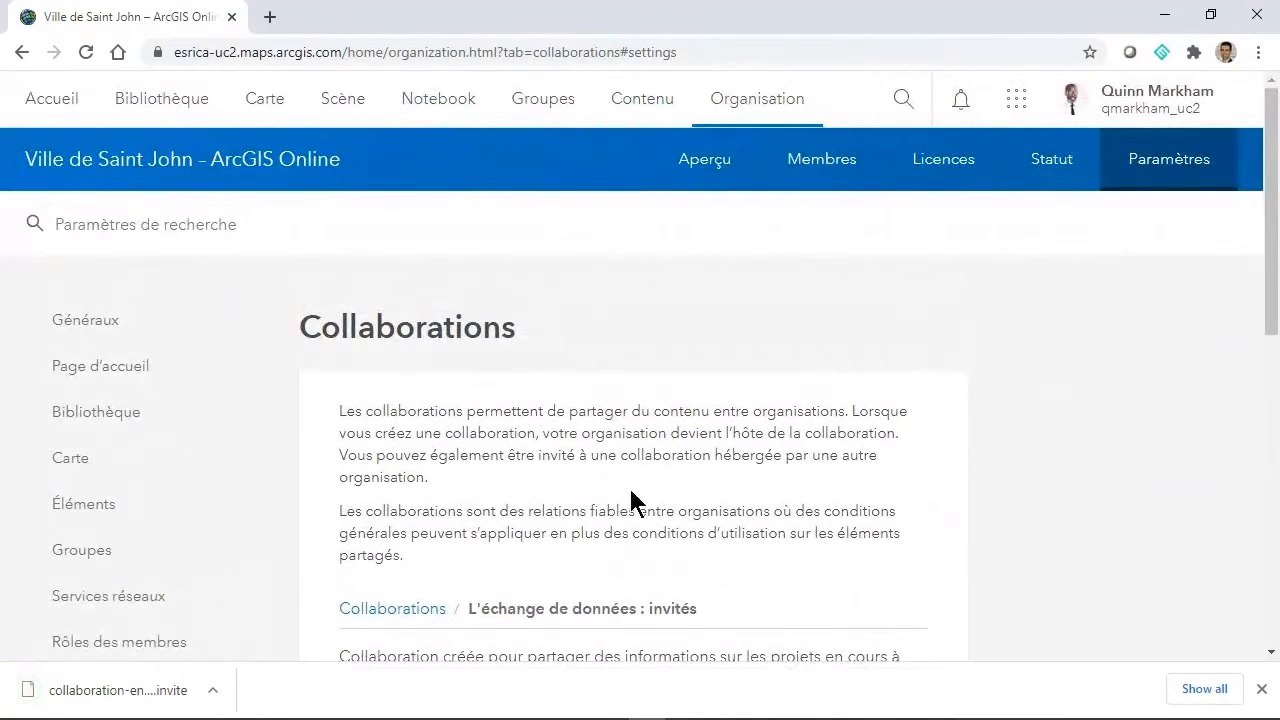
{"action": "mouse_move", "coordinate": [316, 708]}
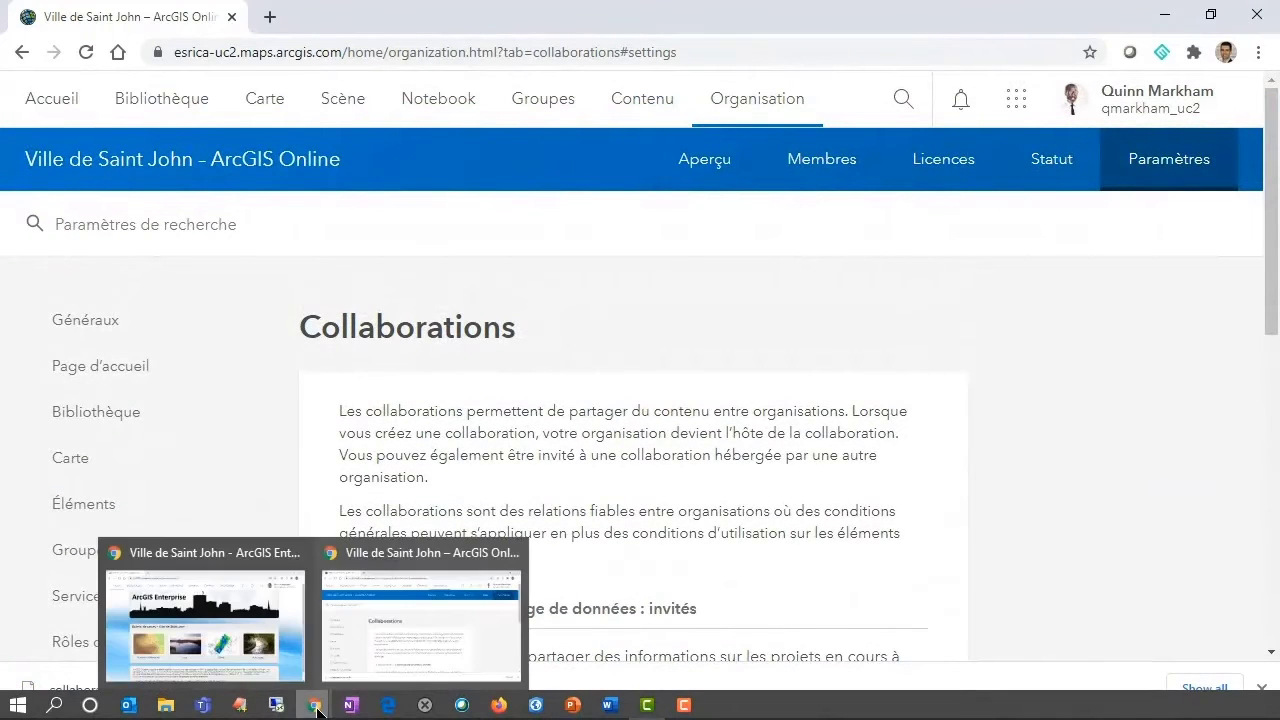
{"action": "left_click", "coordinate": [229, 625]}
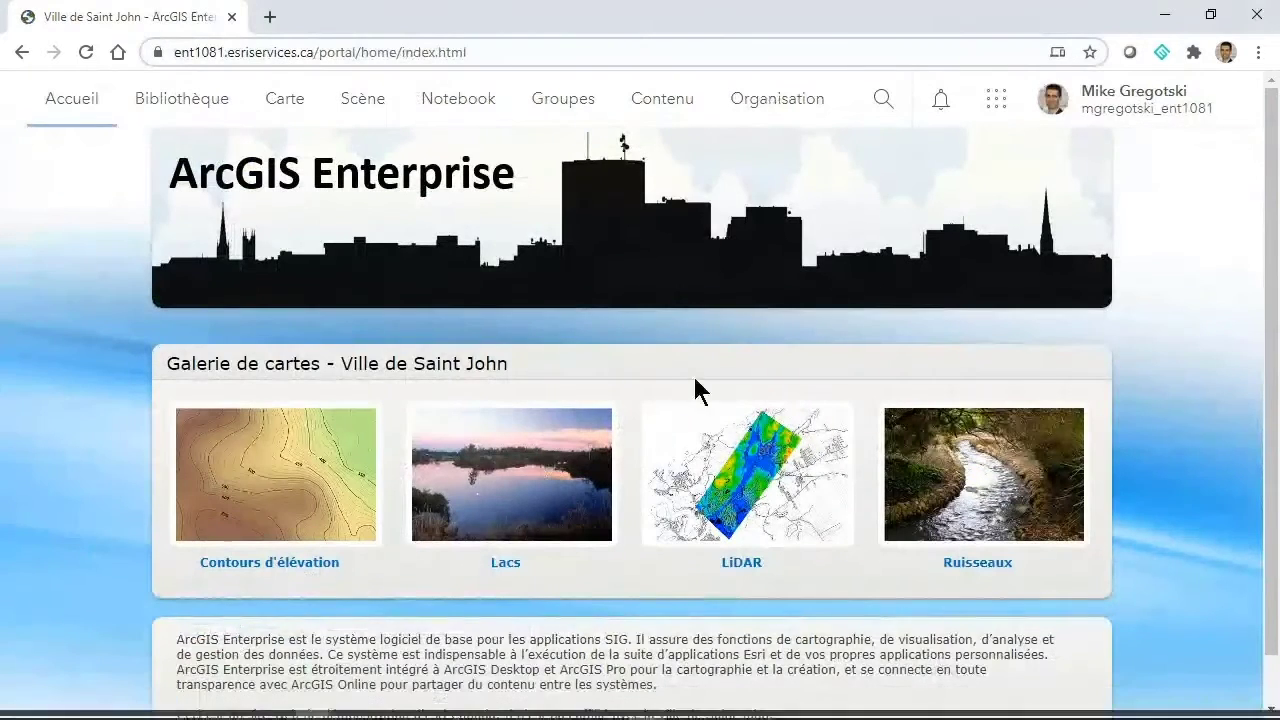
{"action": "left_click", "coordinate": [1124, 104]}
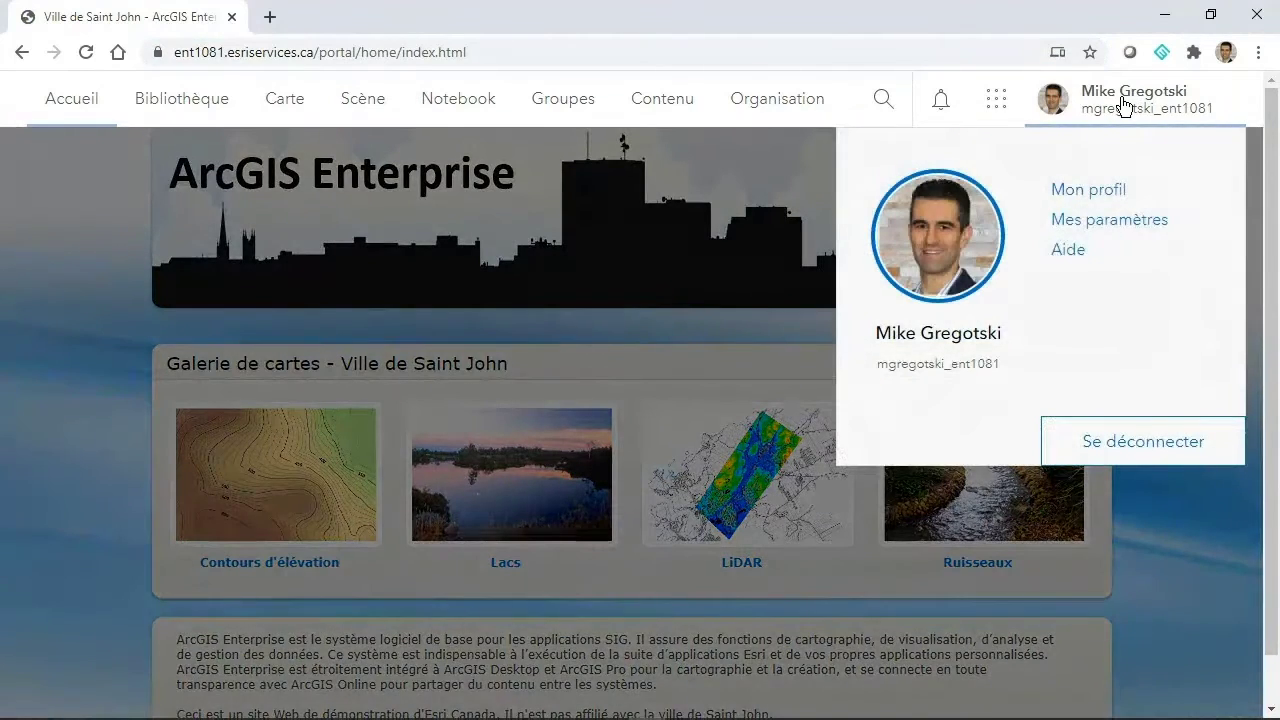
Step: Open the Enterprise organisation's Collaborations settings and begin accepting an invitation
{"action": "left_click", "coordinate": [1124, 104]}
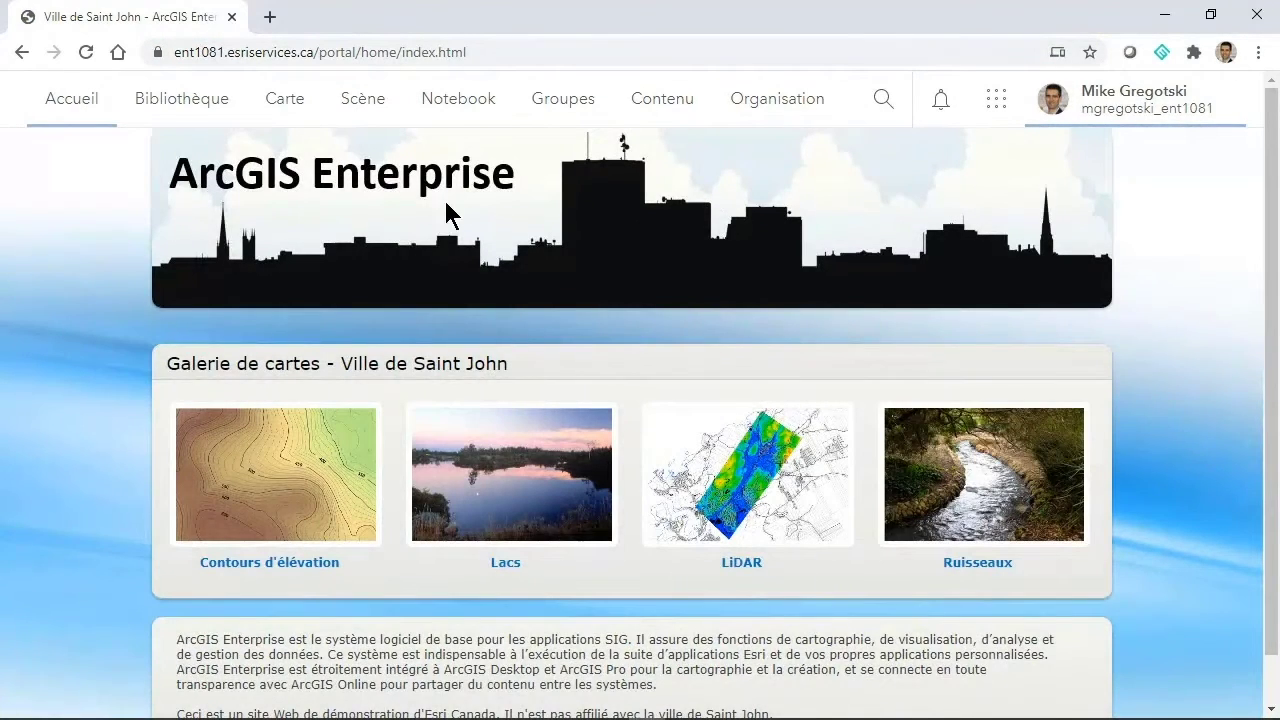
{"action": "left_click", "coordinate": [793, 113]}
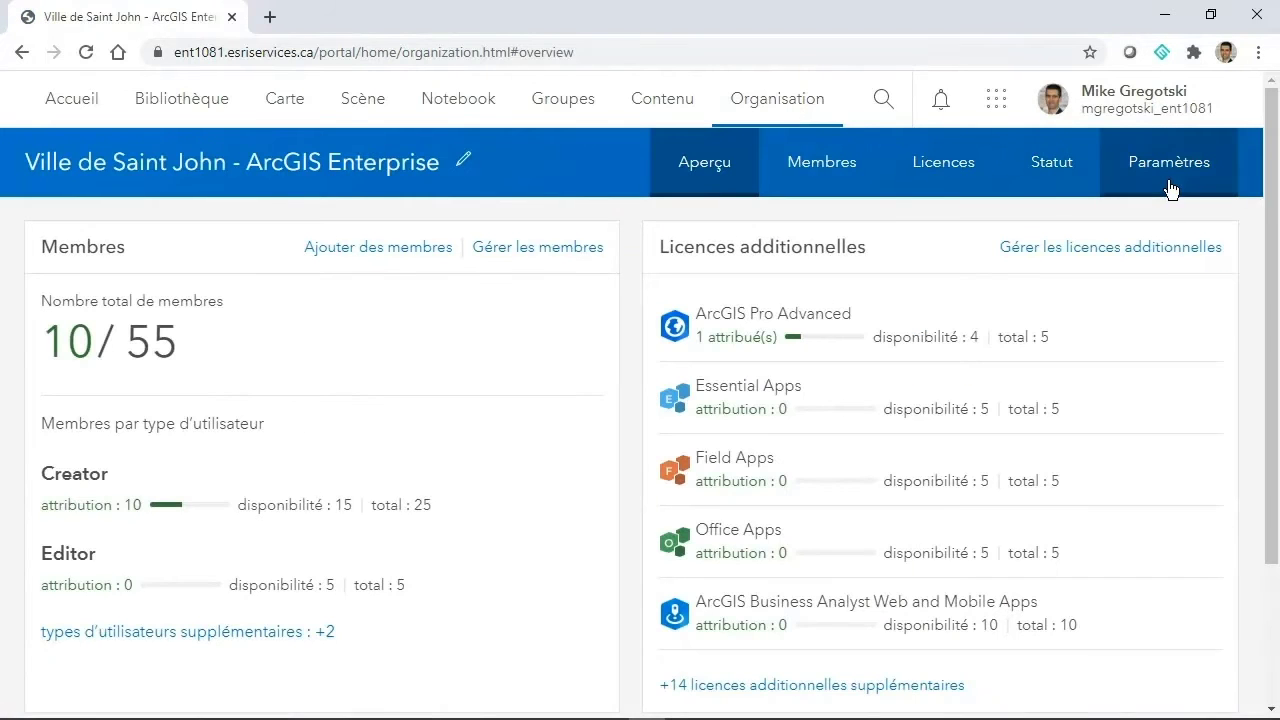
{"action": "left_click", "coordinate": [1168, 180]}
{"action": "scroll", "coordinate": [114, 611], "scroll_direction": "down", "scroll_amount": 4}
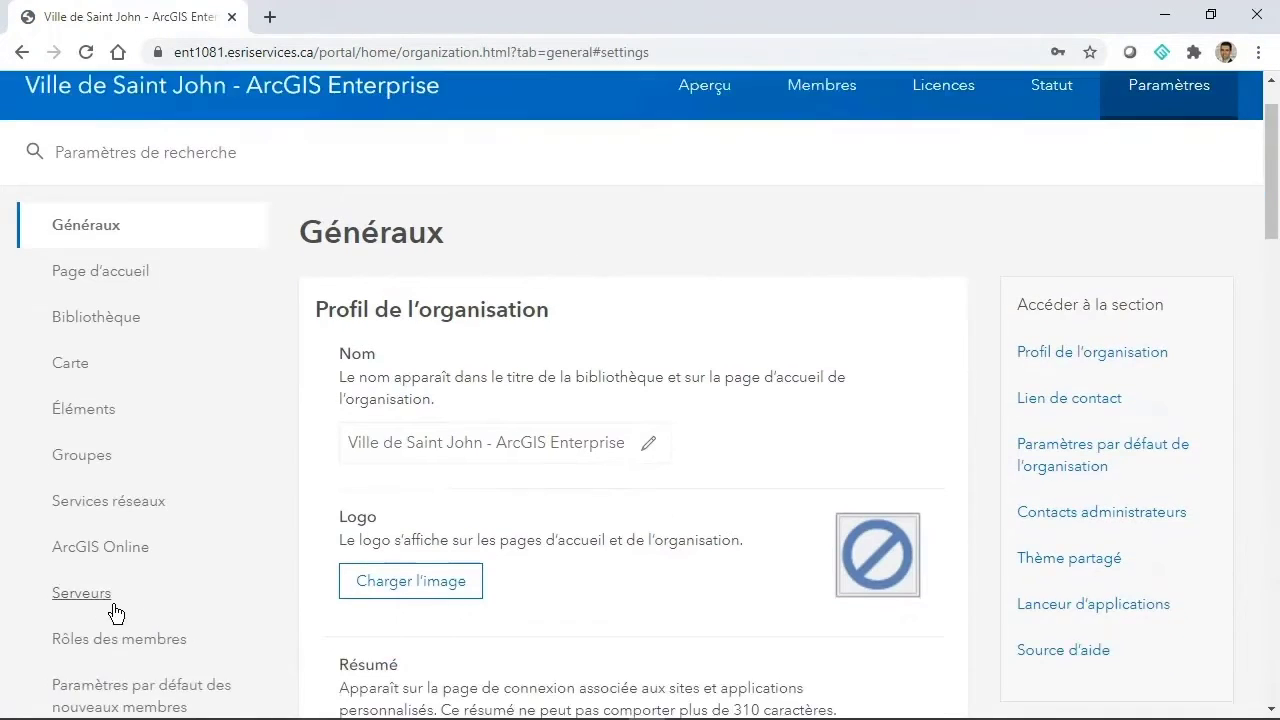
{"action": "left_click", "coordinate": [102, 643]}
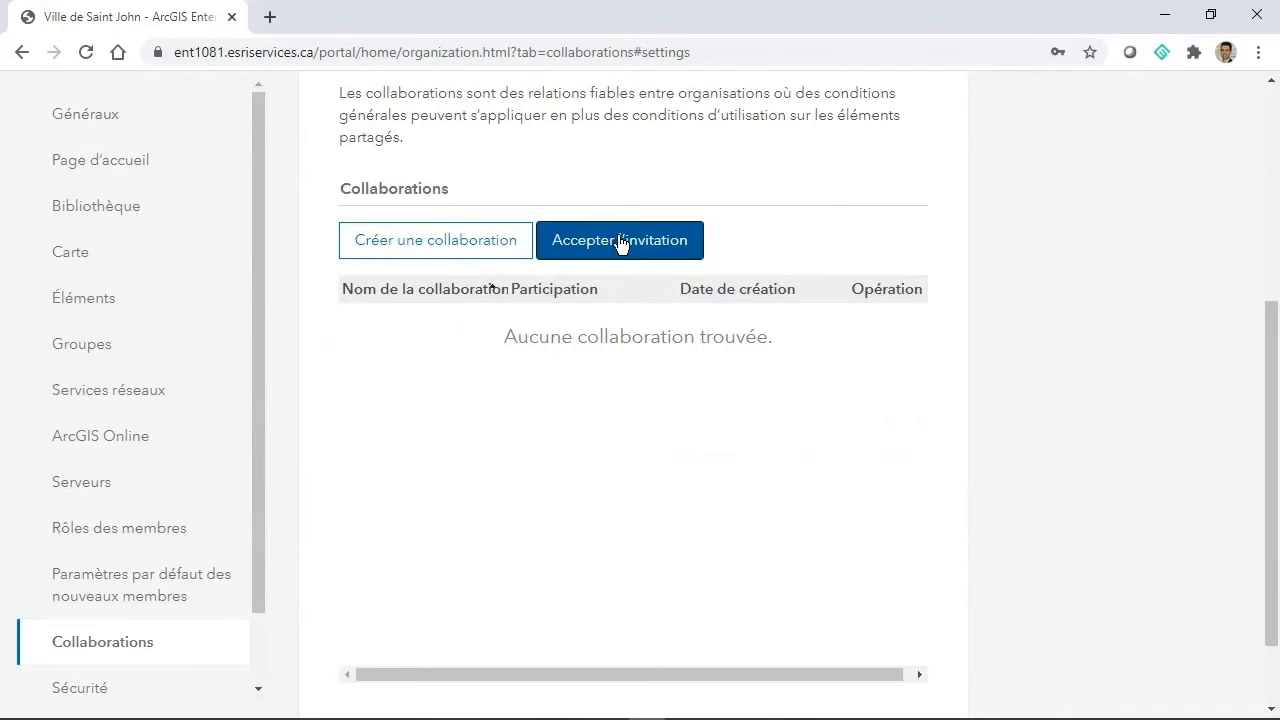
{"action": "left_click", "coordinate": [620, 243]}
Step: Load the .invite file from the Desktop and accept the 'L'échange de données' invitation
{"action": "left_click", "coordinate": [348, 428]}
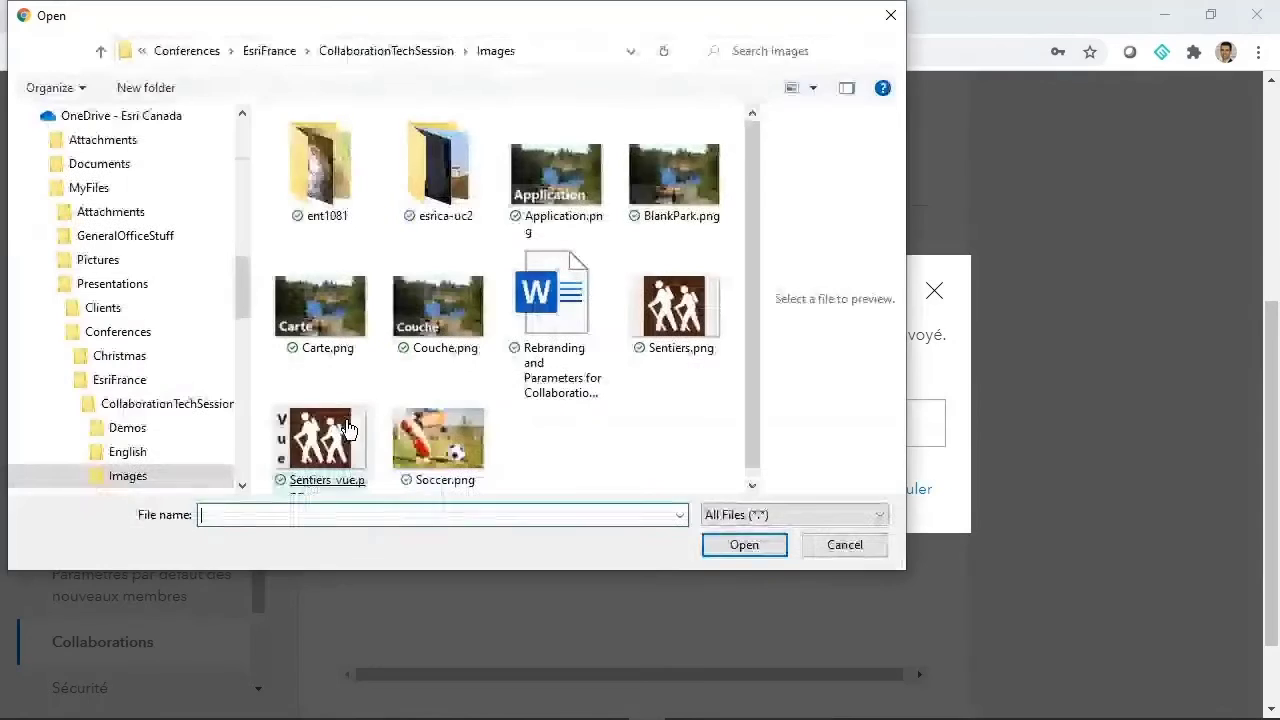
{"action": "left_click_drag", "start_coordinate": [249, 282], "coordinate": [220, 134]}
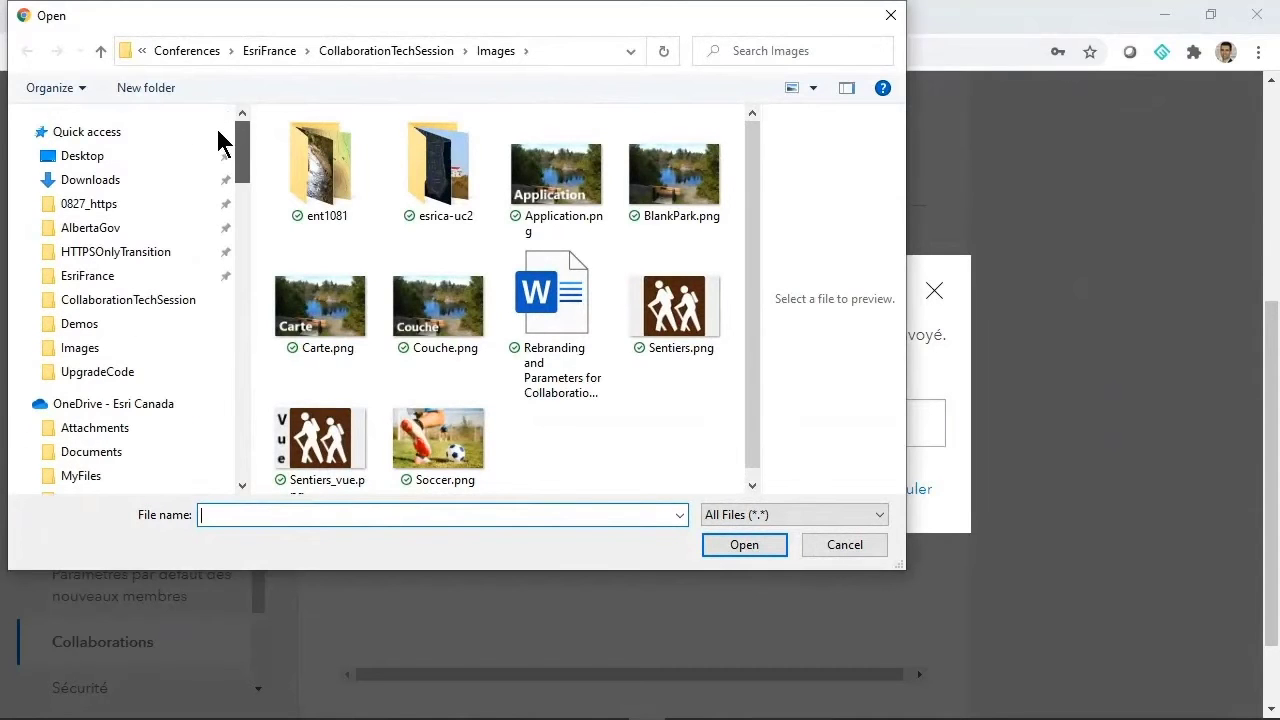
{"action": "left_click", "coordinate": [80, 156]}
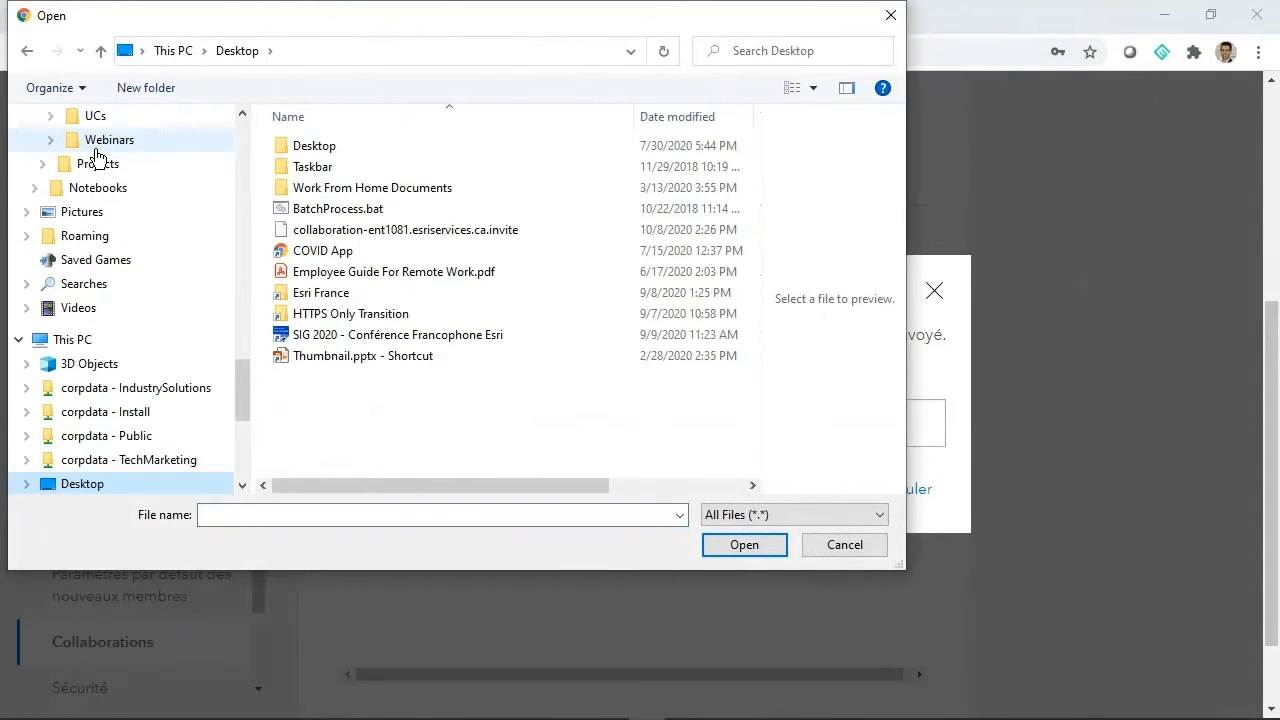
{"action": "double_click", "coordinate": [413, 233]}
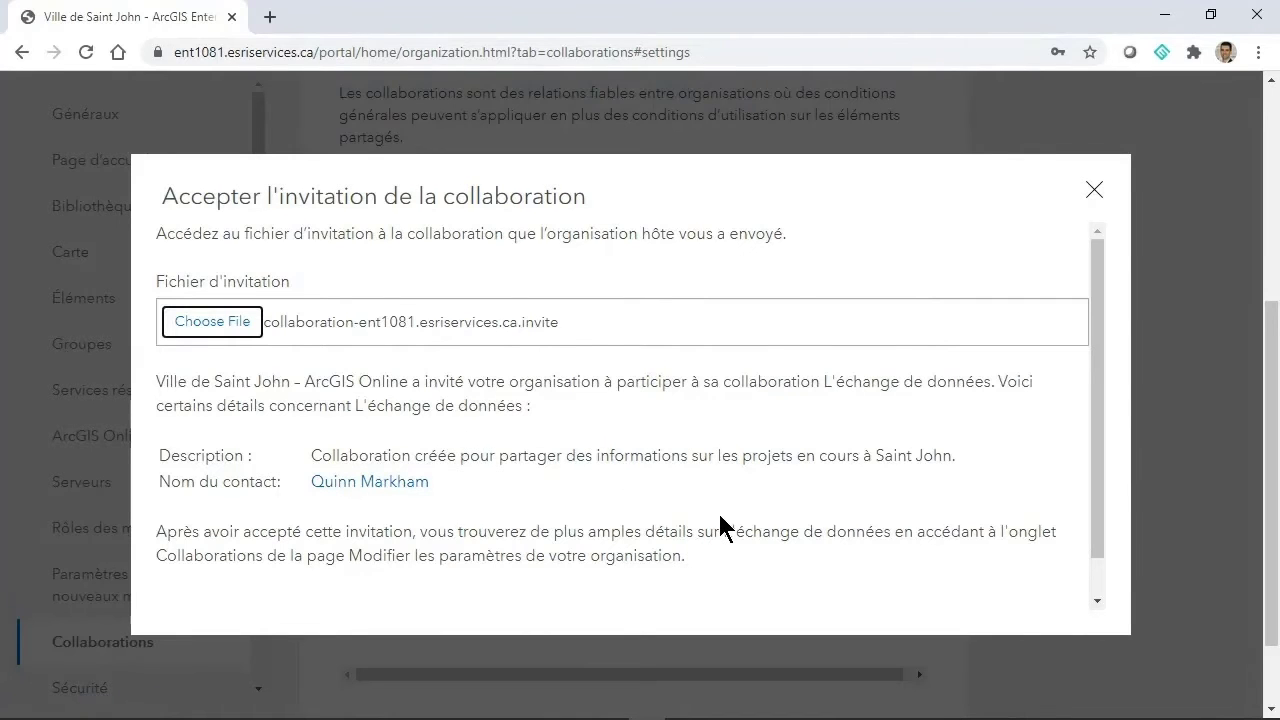
{"action": "scroll", "coordinate": [720, 516], "scroll_direction": "down", "scroll_amount": 3}
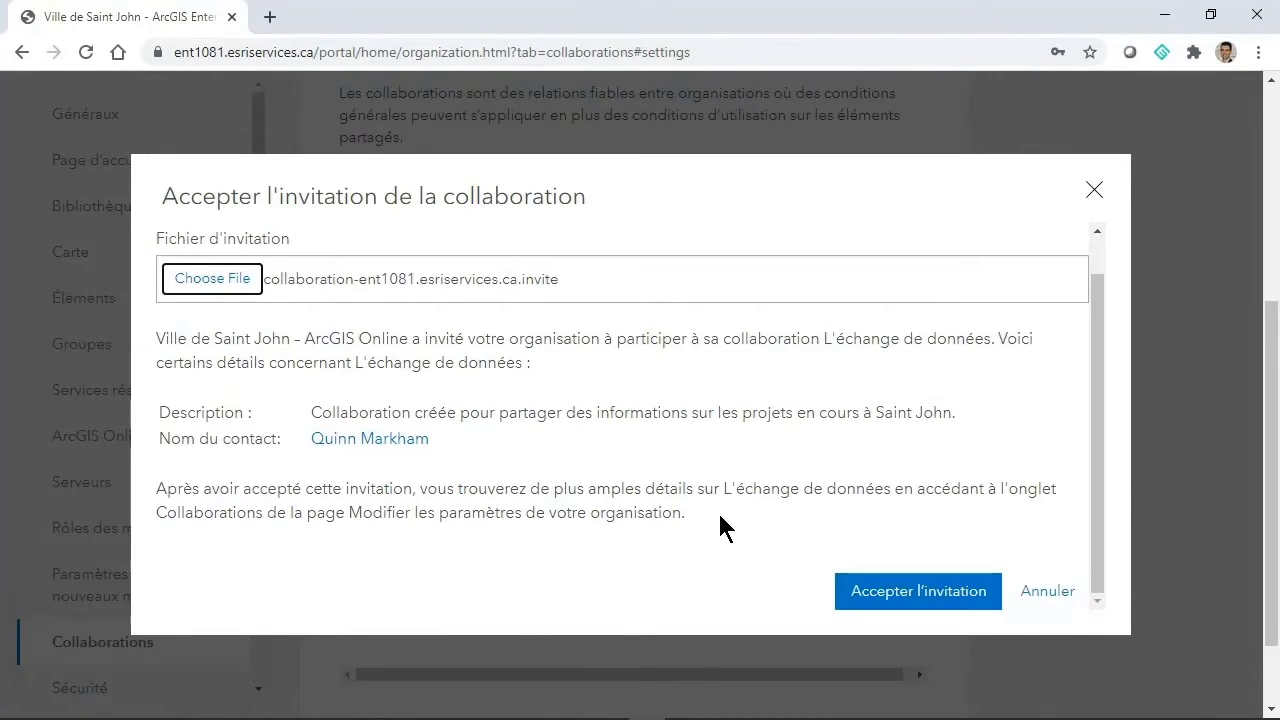
{"action": "left_click", "coordinate": [907, 600]}
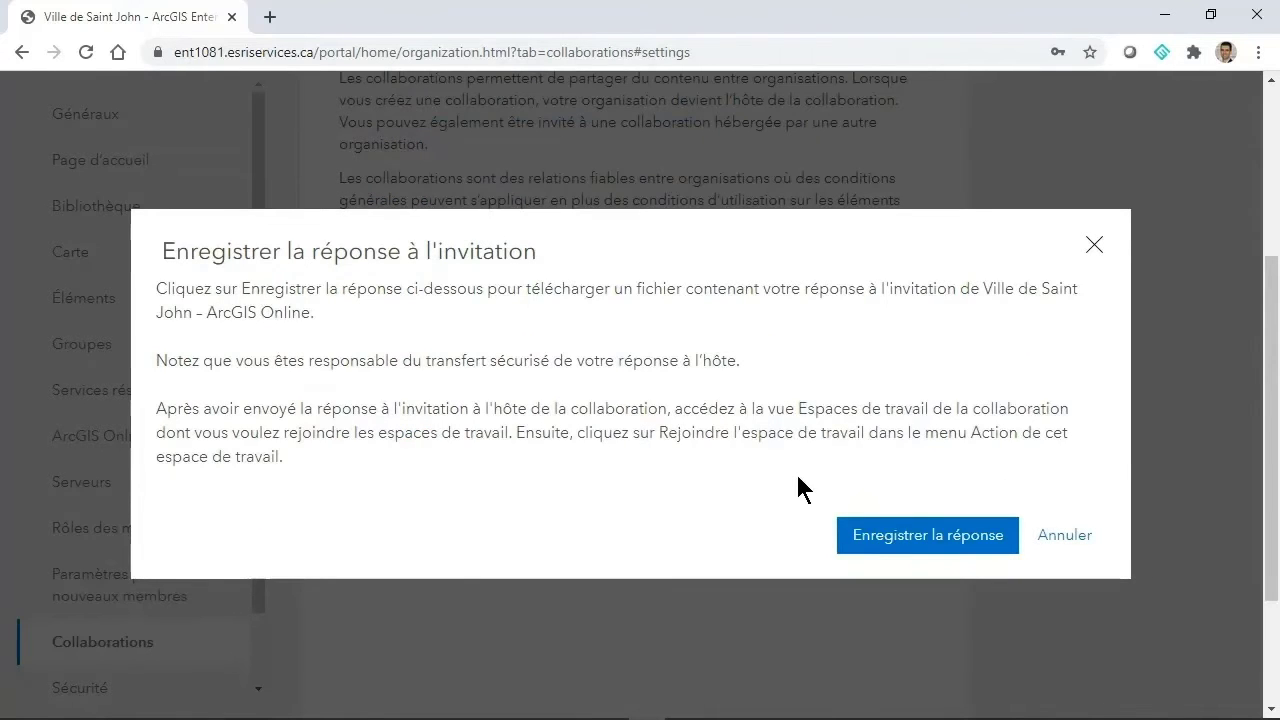
Step: Save the invitation response file to the Desktop
{"action": "left_click", "coordinate": [957, 539]}
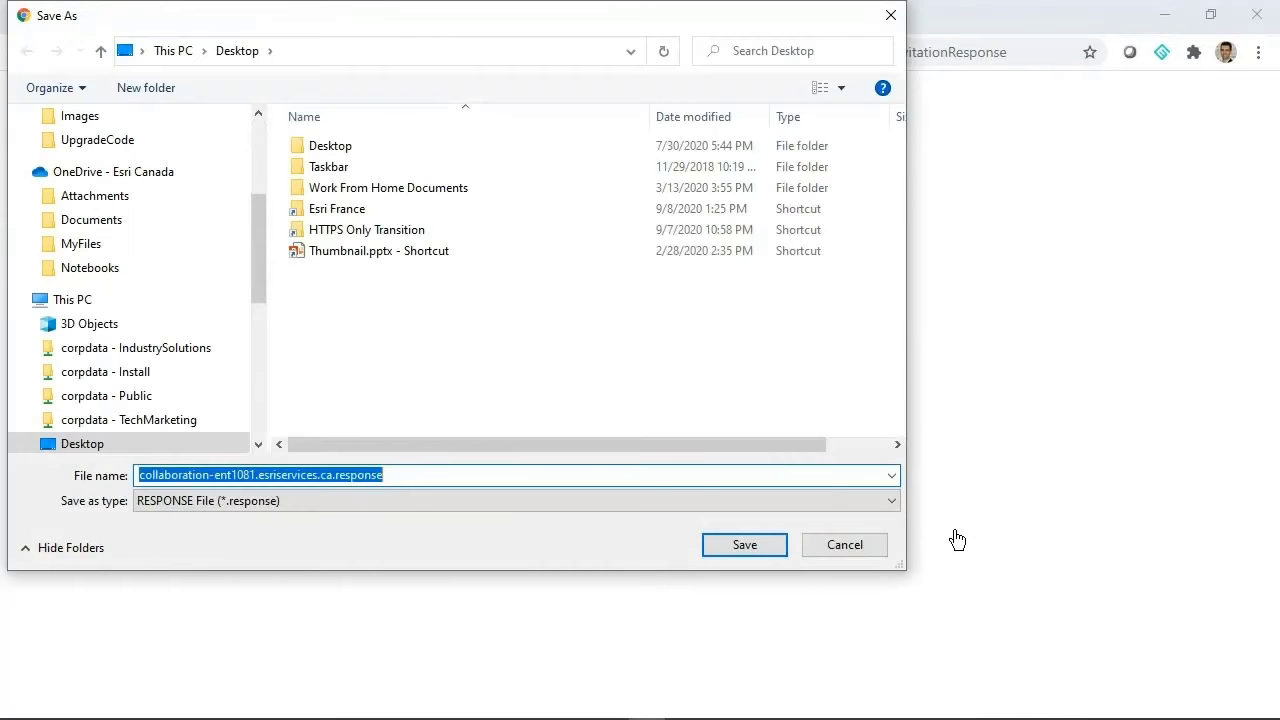
{"action": "left_click", "coordinate": [725, 546]}
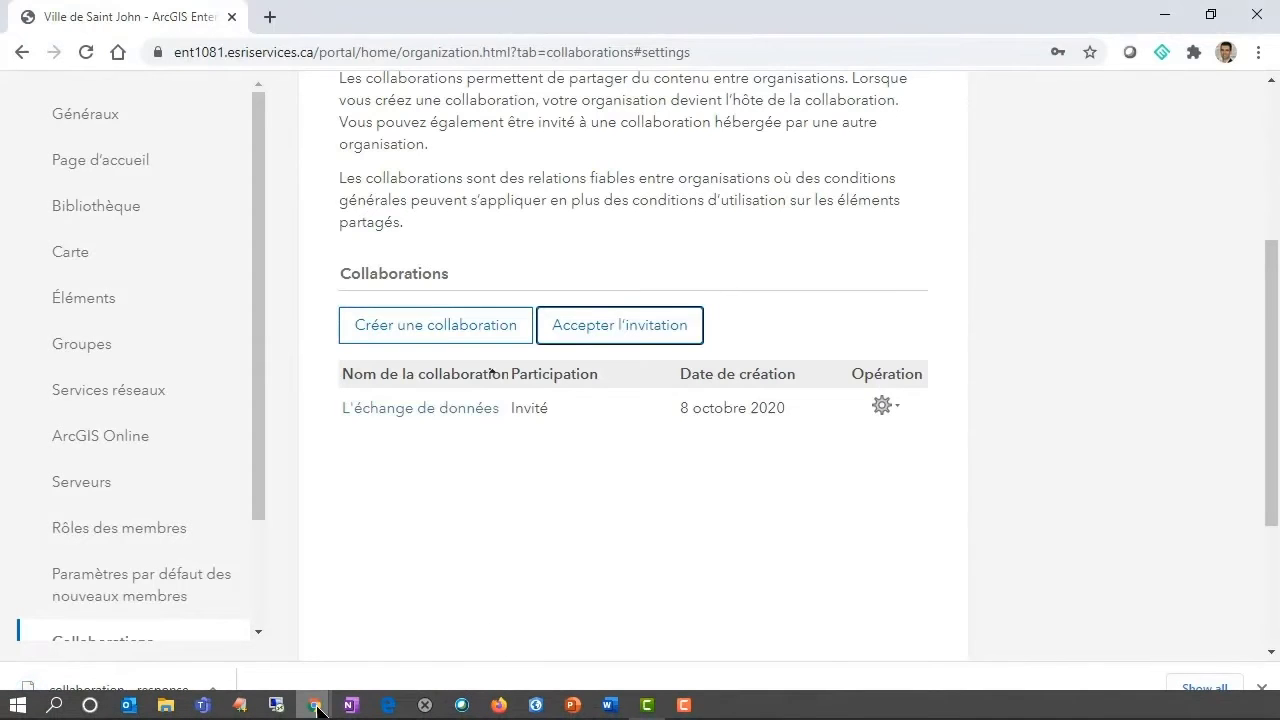
{"action": "left_click", "coordinate": [315, 705]}
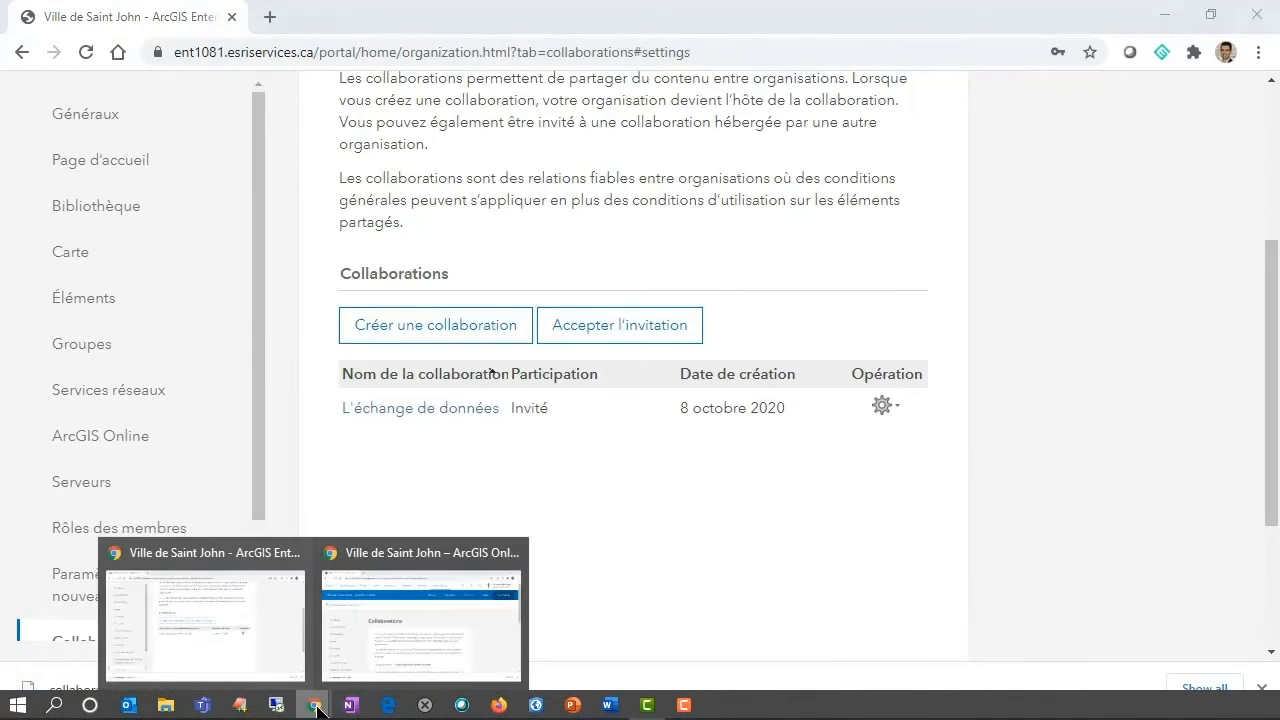
Step: Switch from the Enterprise portal to the ArcGIS Online window and scroll to the pending invitation
{"action": "left_click", "coordinate": [250, 643]}
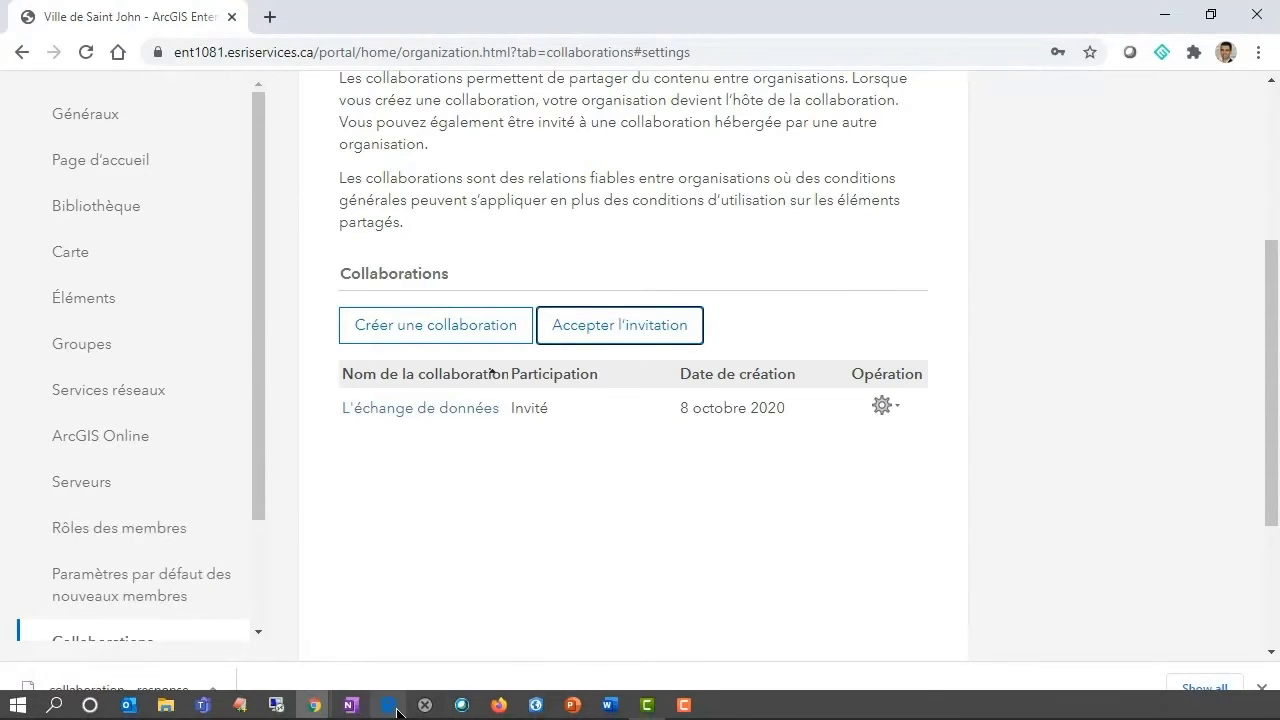
{"action": "left_click", "coordinate": [315, 705]}
{"action": "left_click", "coordinate": [406, 600]}
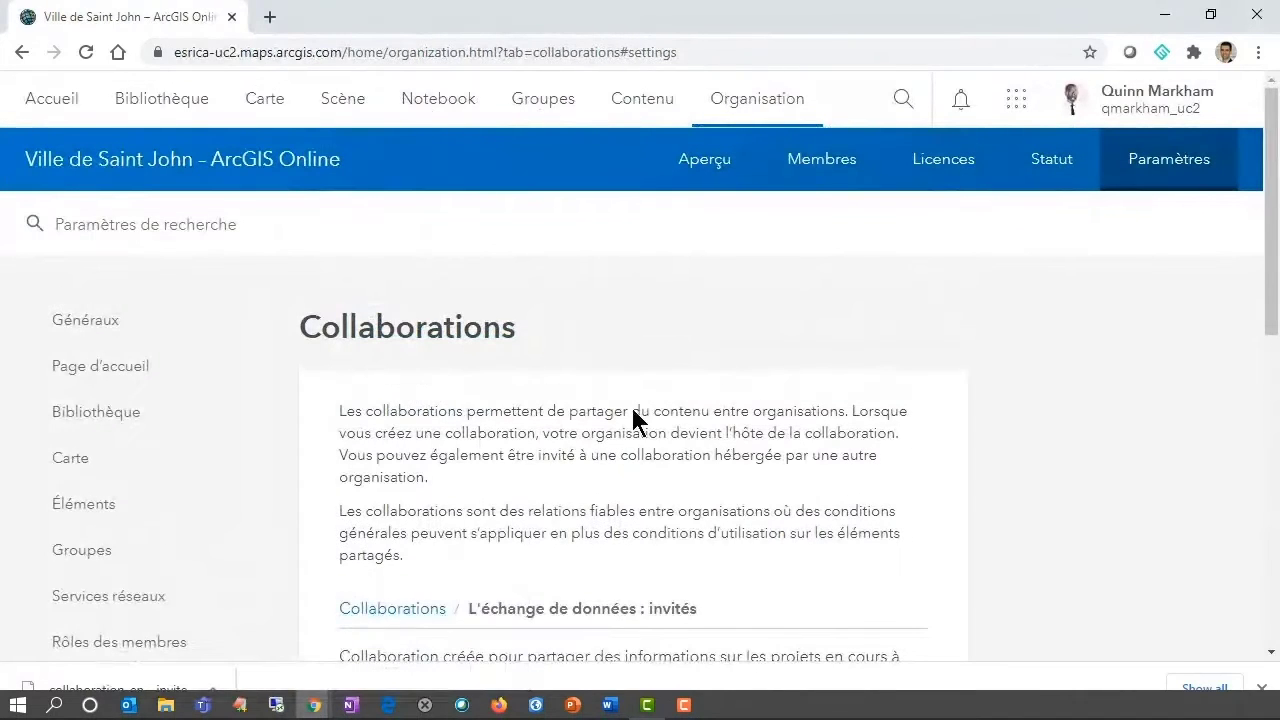
{"action": "scroll", "coordinate": [818, 375], "scroll_direction": "down", "scroll_amount": 5}
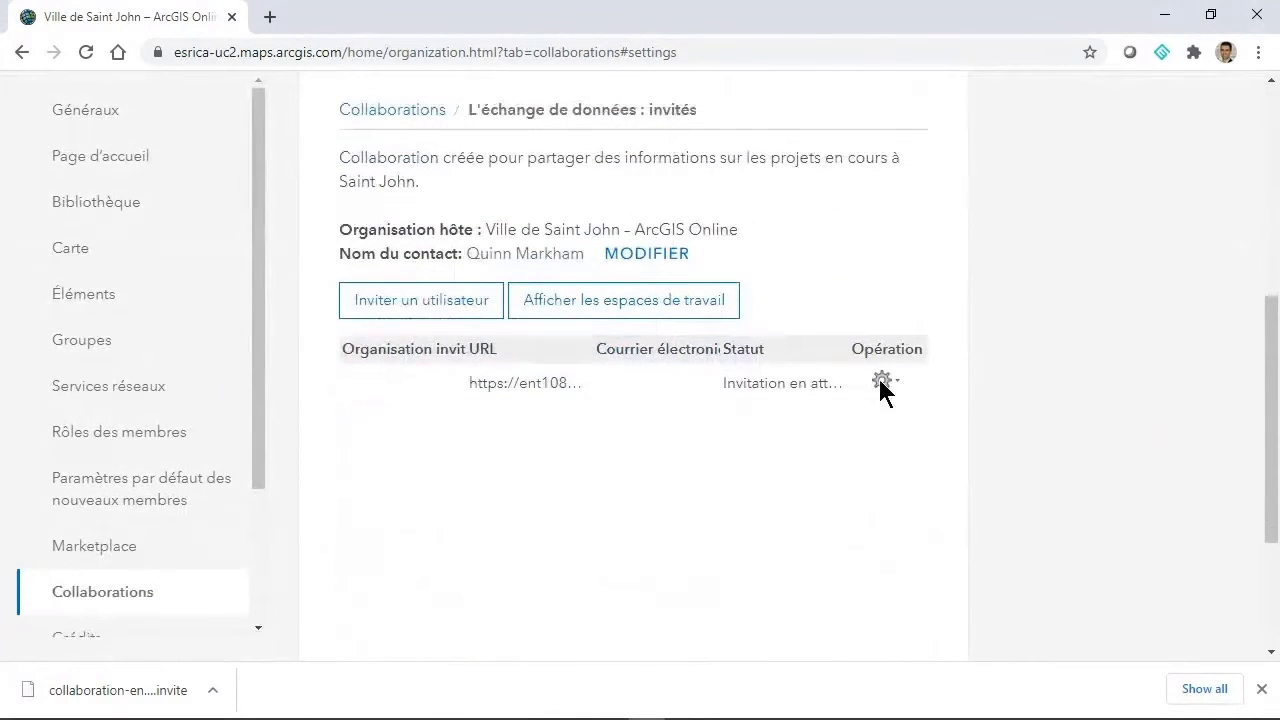
Step: Load the guest's .response file and accept the invited Enterprise organization
{"action": "left_click", "coordinate": [893, 386]}
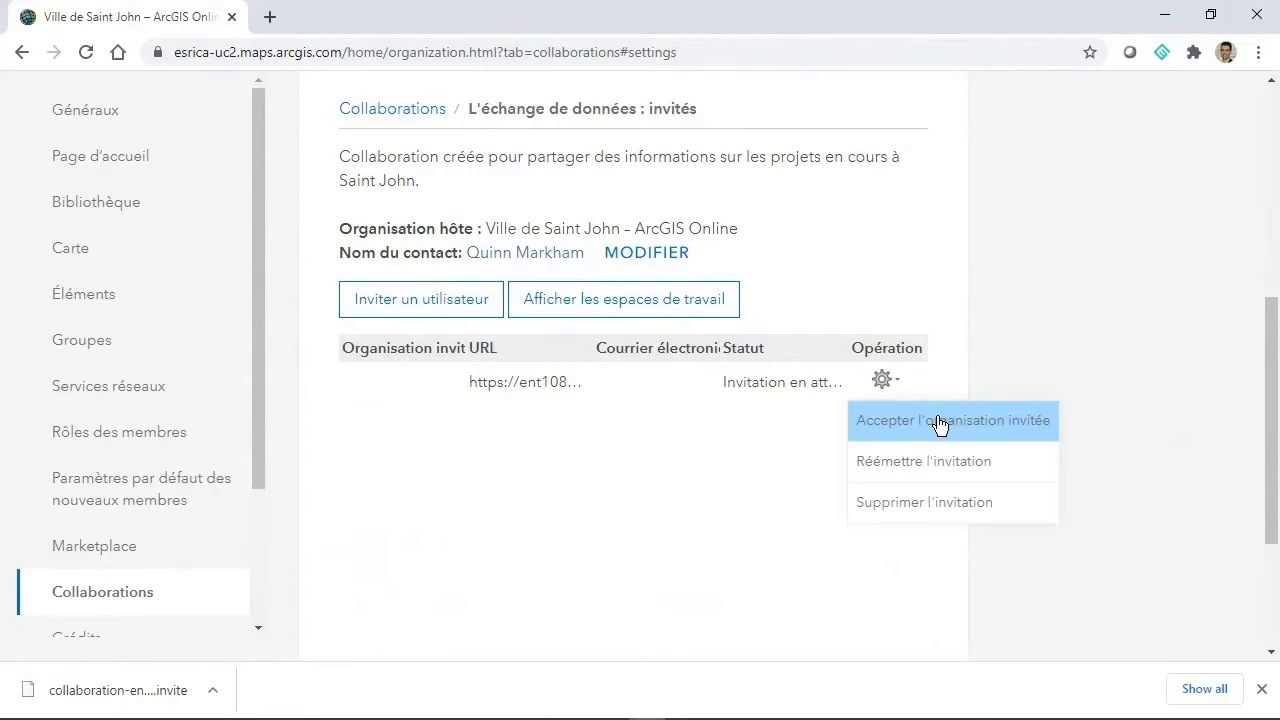
{"action": "left_click", "coordinate": [940, 422]}
{"action": "left_click", "coordinate": [382, 392]}
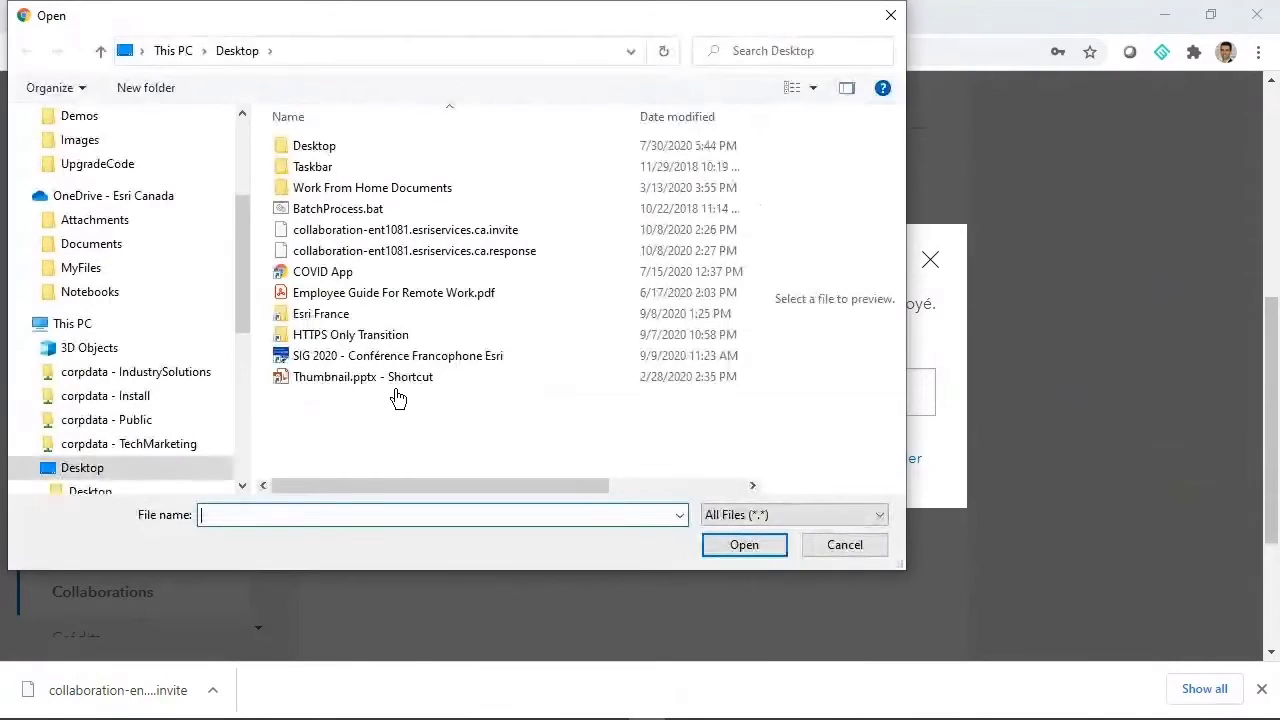
{"action": "key", "text": "Escape"}
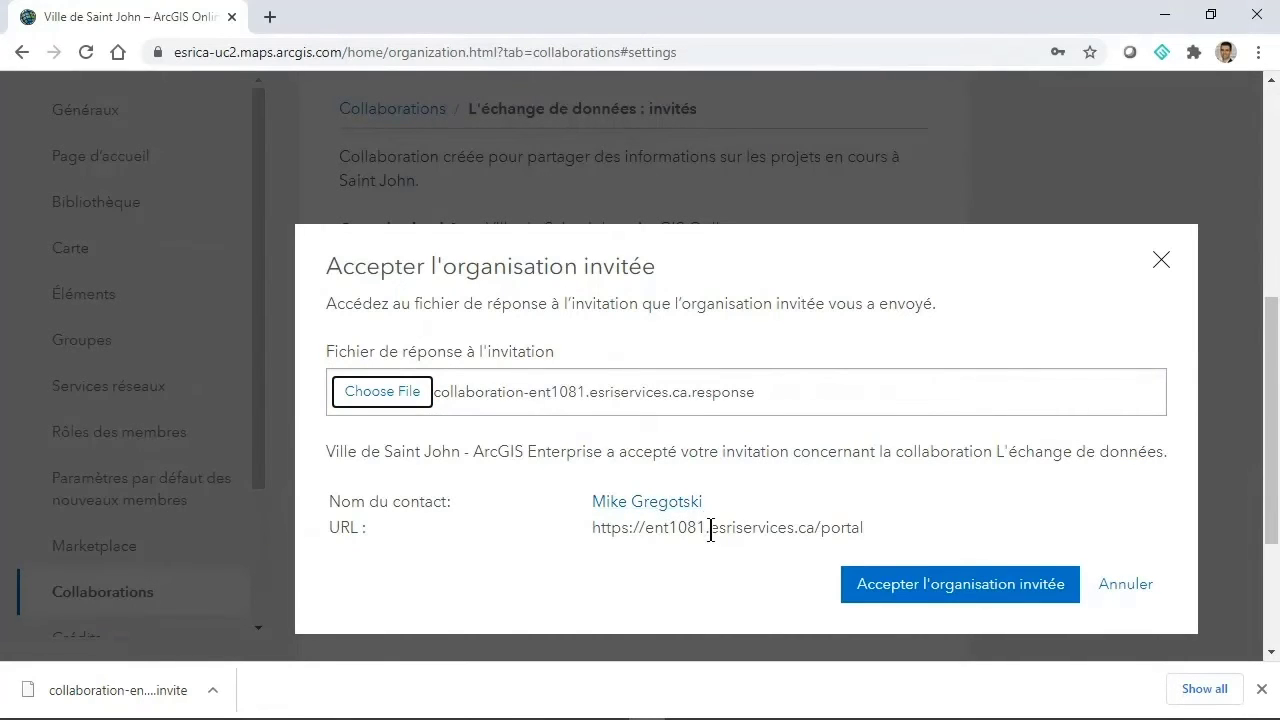
{"action": "left_click", "coordinate": [954, 588]}
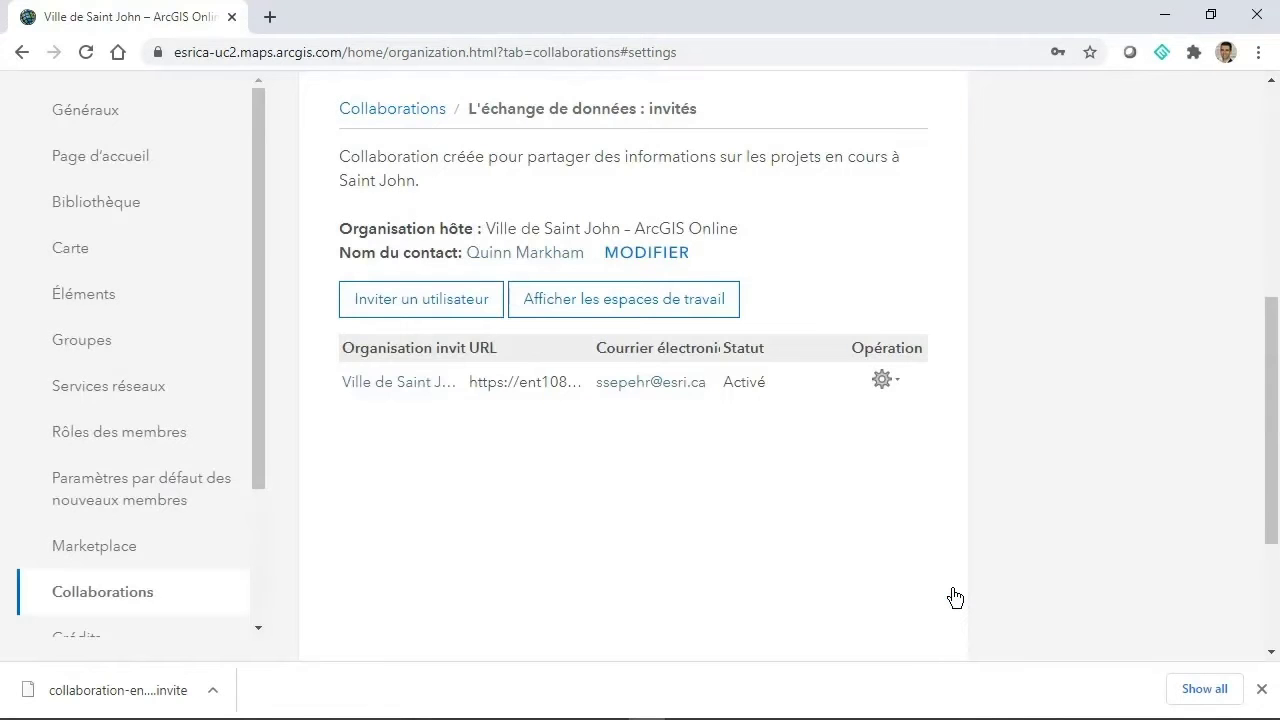
{"action": "scroll", "coordinate": [519, 606], "scroll_direction": "up", "scroll_amount": 4}
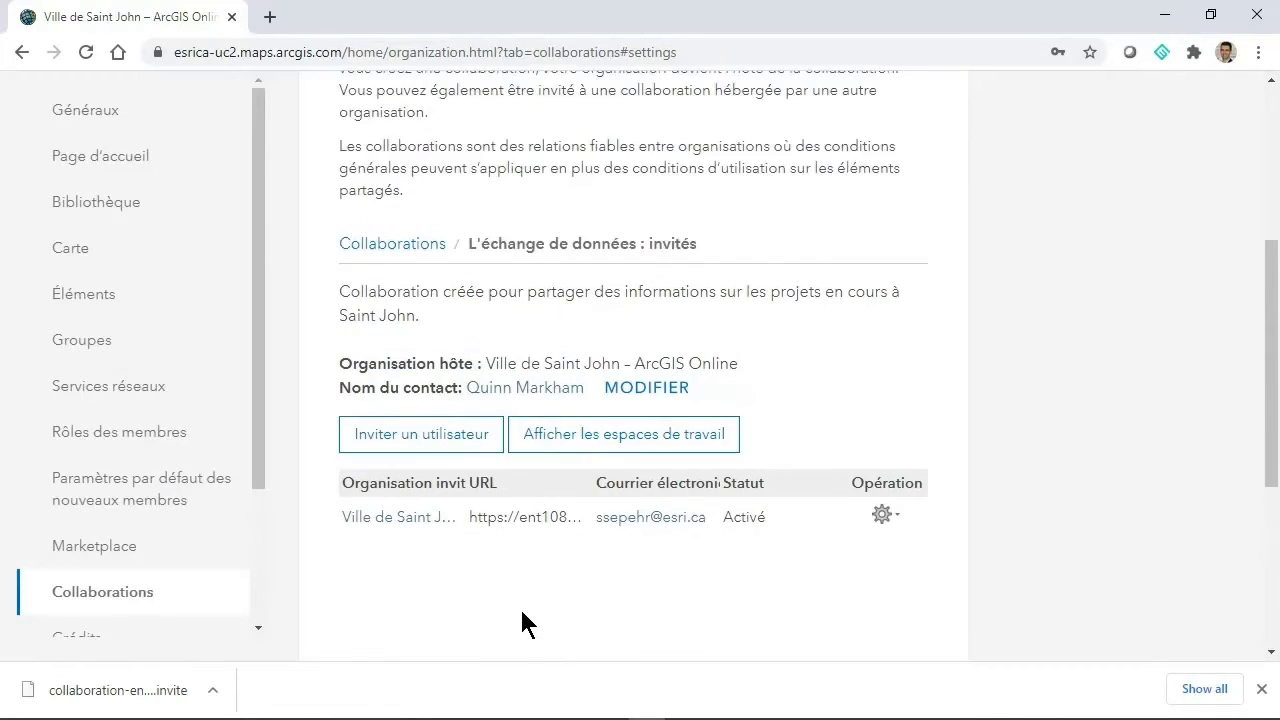
{"action": "scroll", "coordinate": [522, 616], "scroll_direction": "up", "scroll_amount": 1}
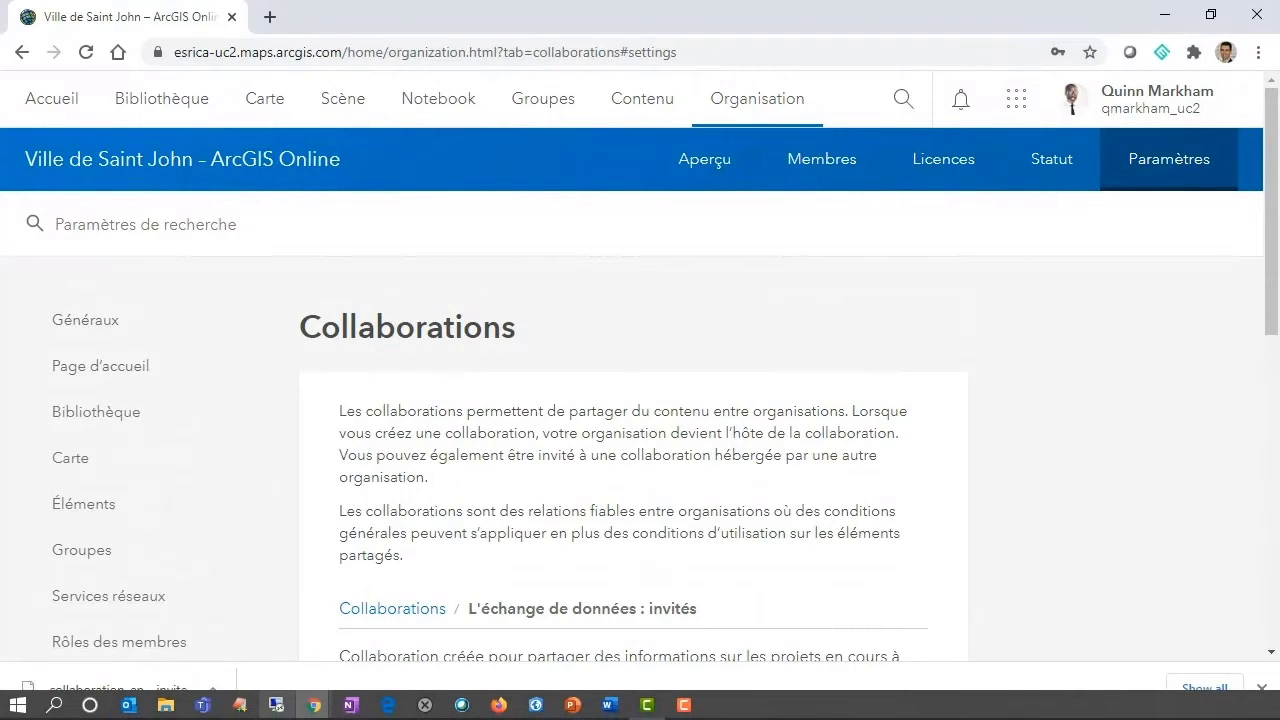
Step: In Enterprise, open L'échange de données workspaces and start joining Actifs de la ville de Saint John
{"action": "mouse_move", "coordinate": [316, 708]}
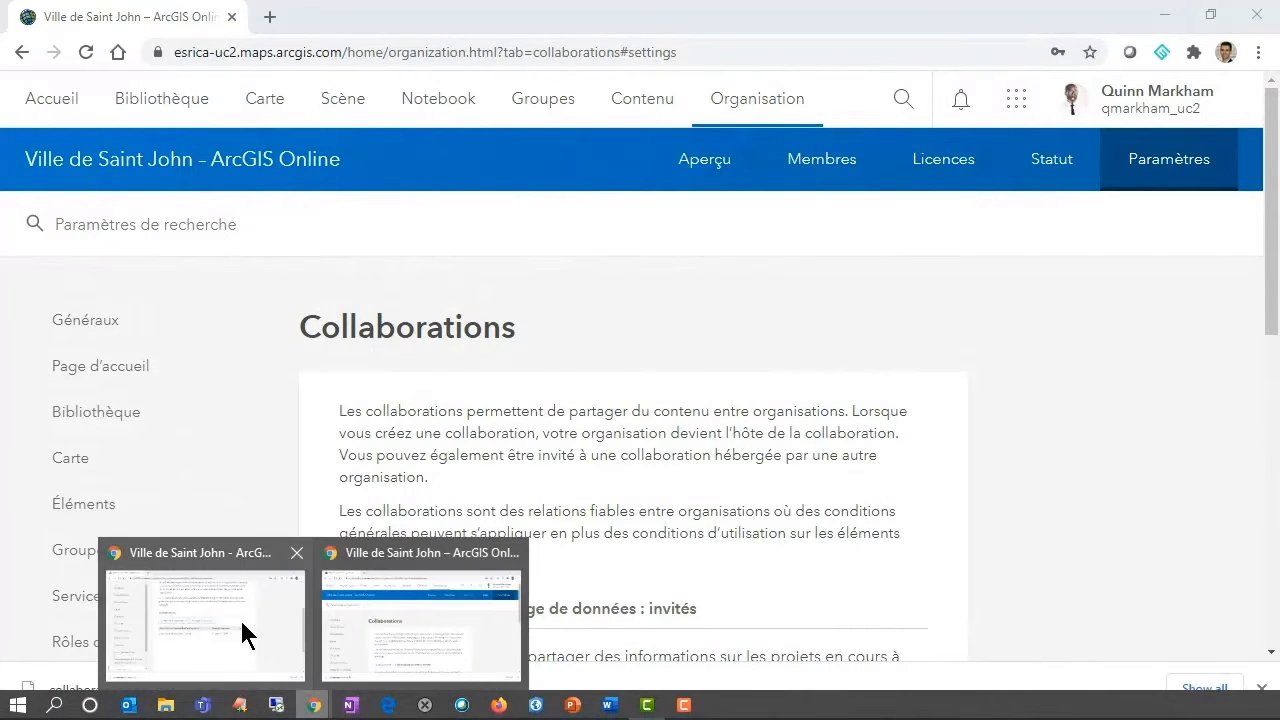
{"action": "left_click", "coordinate": [242, 623]}
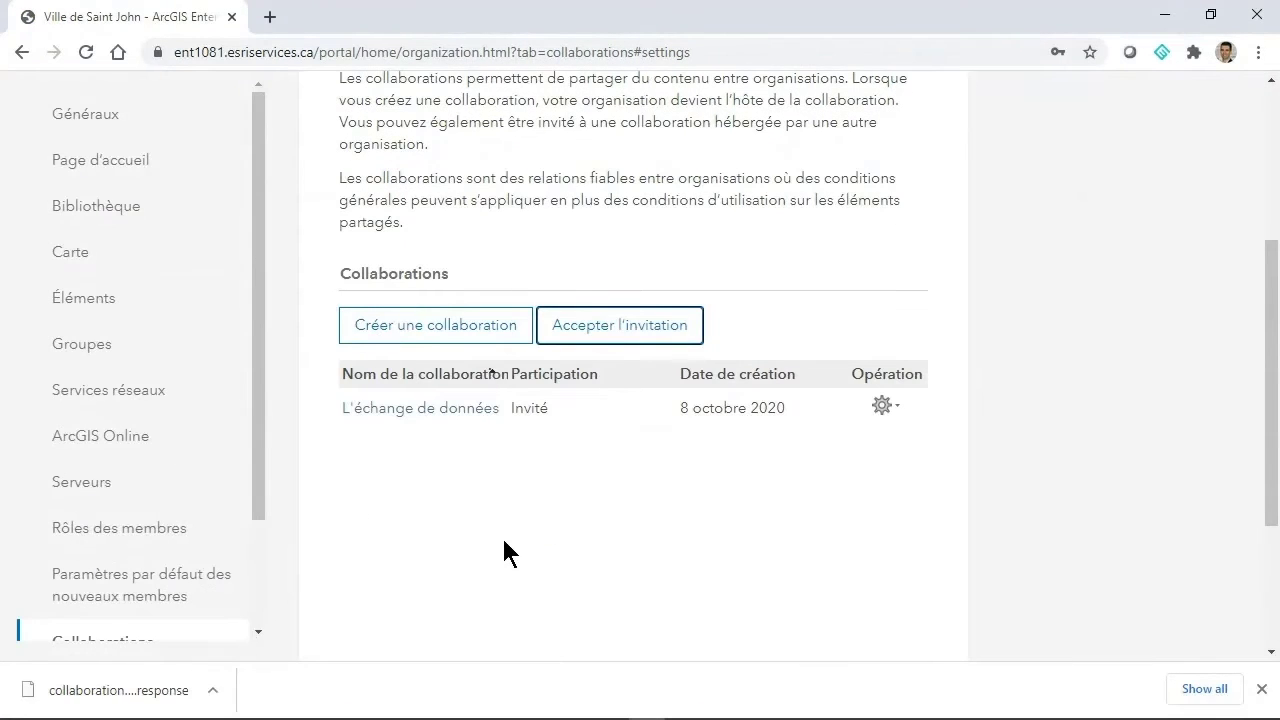
{"action": "scroll", "coordinate": [501, 535], "scroll_direction": "up", "scroll_amount": 3}
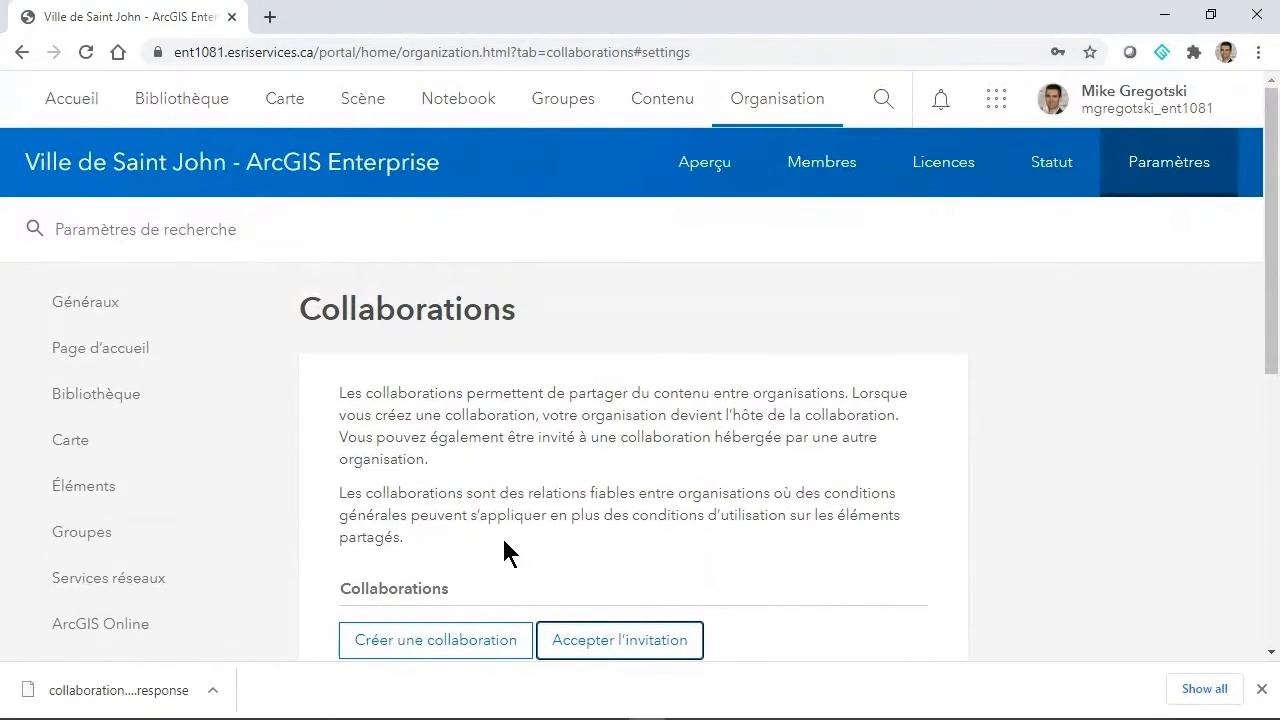
{"action": "scroll", "coordinate": [504, 541], "scroll_direction": "down", "scroll_amount": 4}
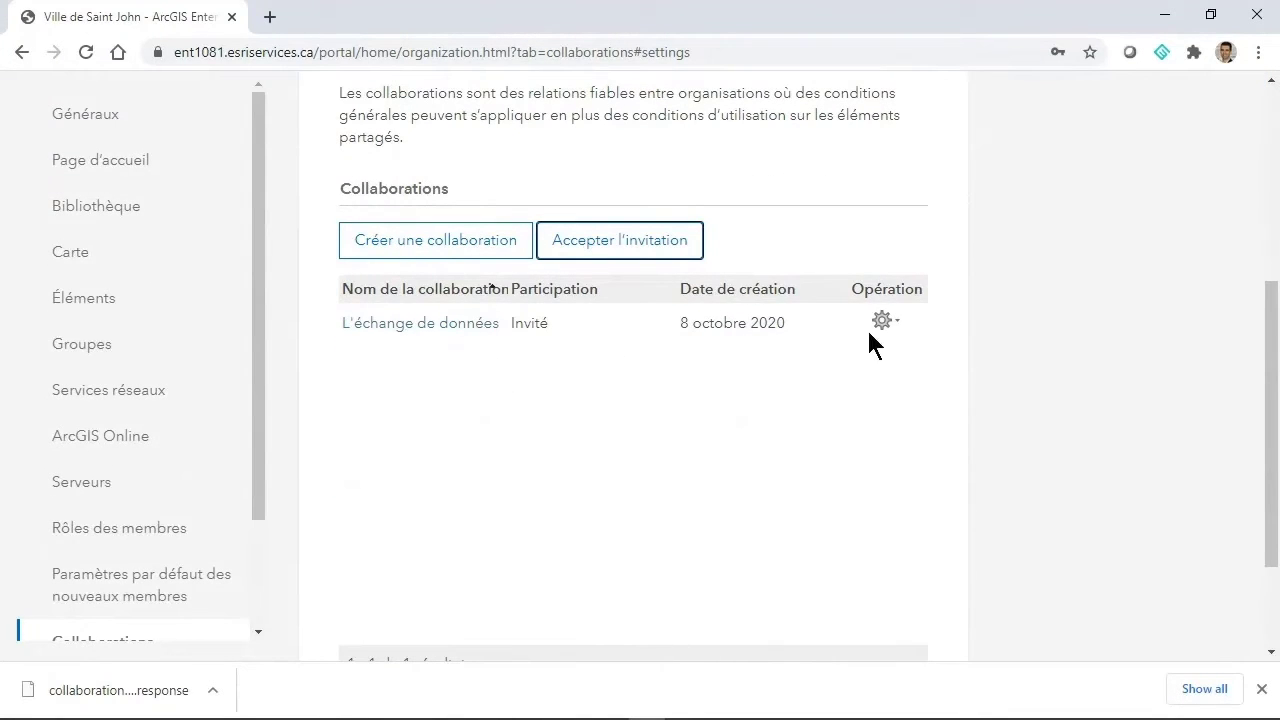
{"action": "left_click", "coordinate": [894, 322]}
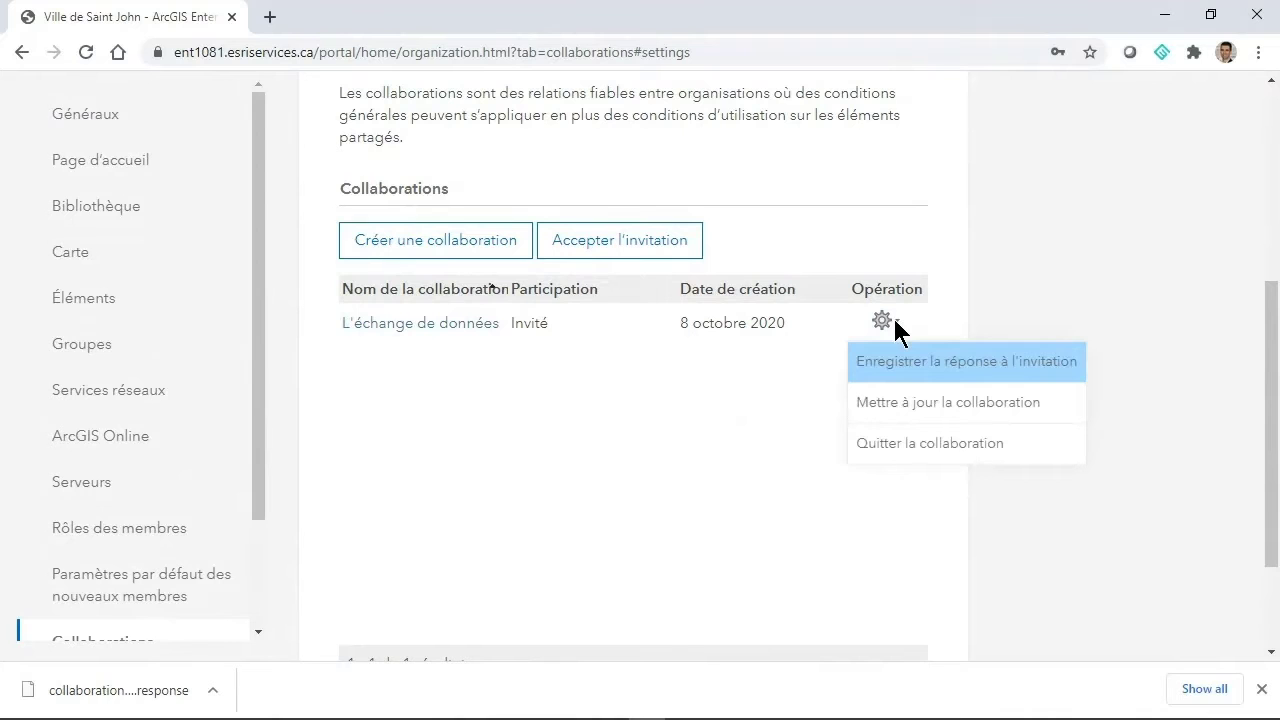
{"action": "left_click", "coordinate": [457, 330]}
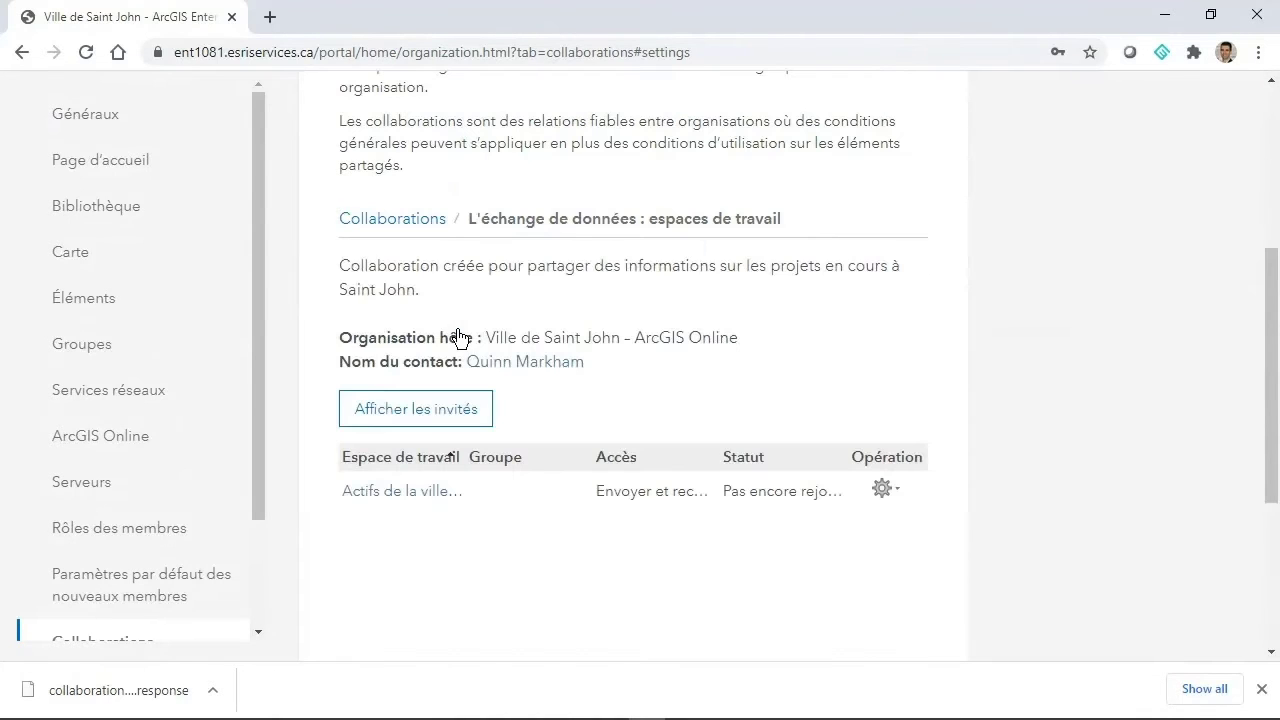
{"action": "left_click", "coordinate": [886, 490]}
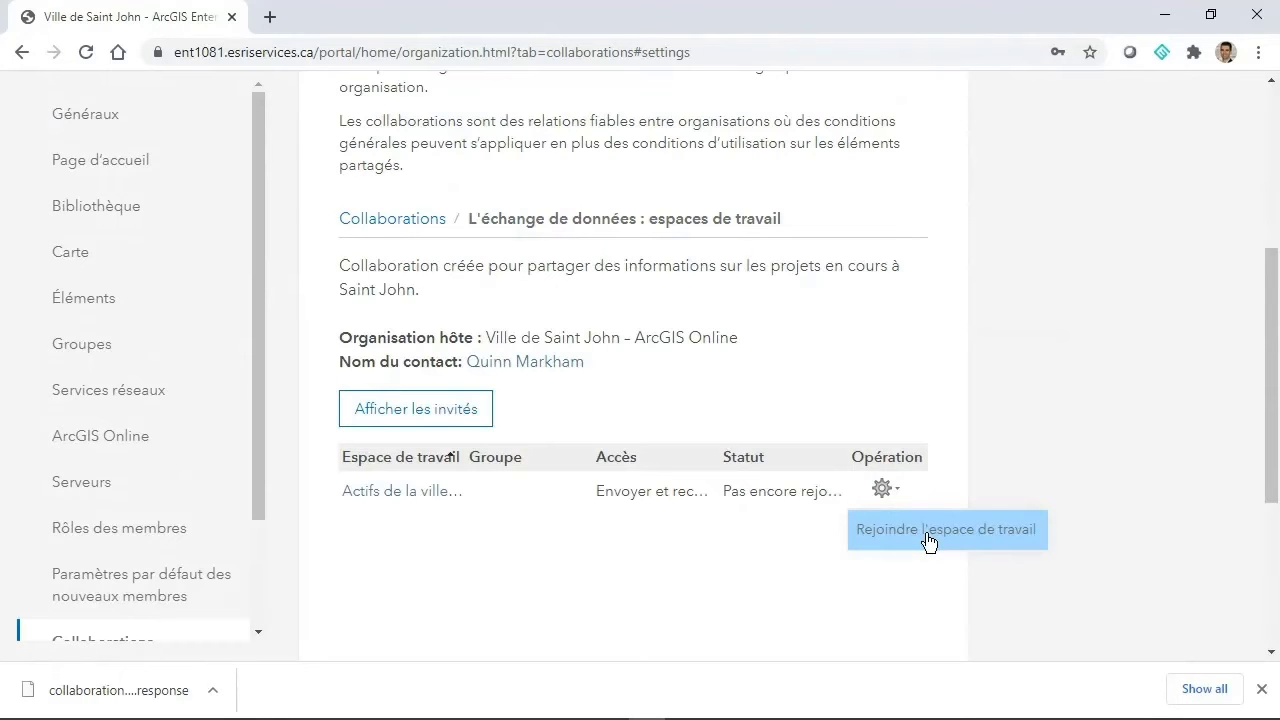
{"action": "left_click", "coordinate": [929, 540]}
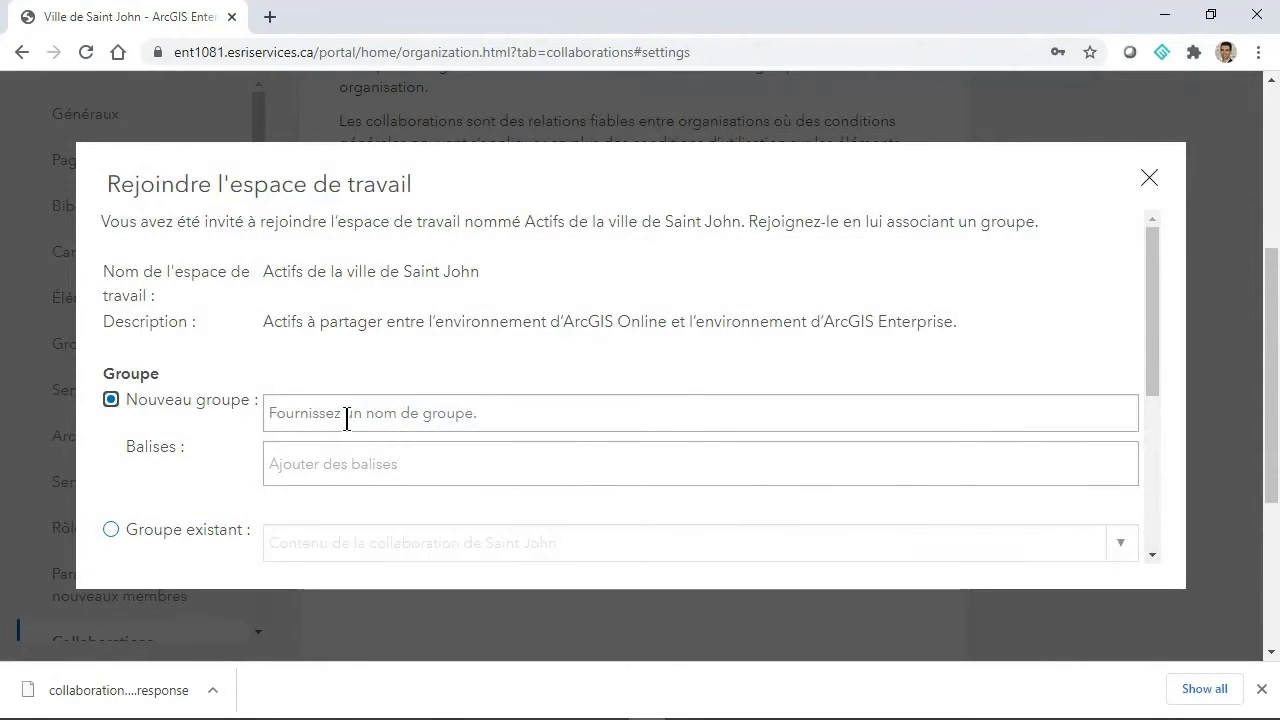
Step: Select Groupe existant (Contenu de la collaboration de Saint John), then close the form without joining
{"action": "scroll", "coordinate": [236, 467], "scroll_direction": "down", "scroll_amount": 2}
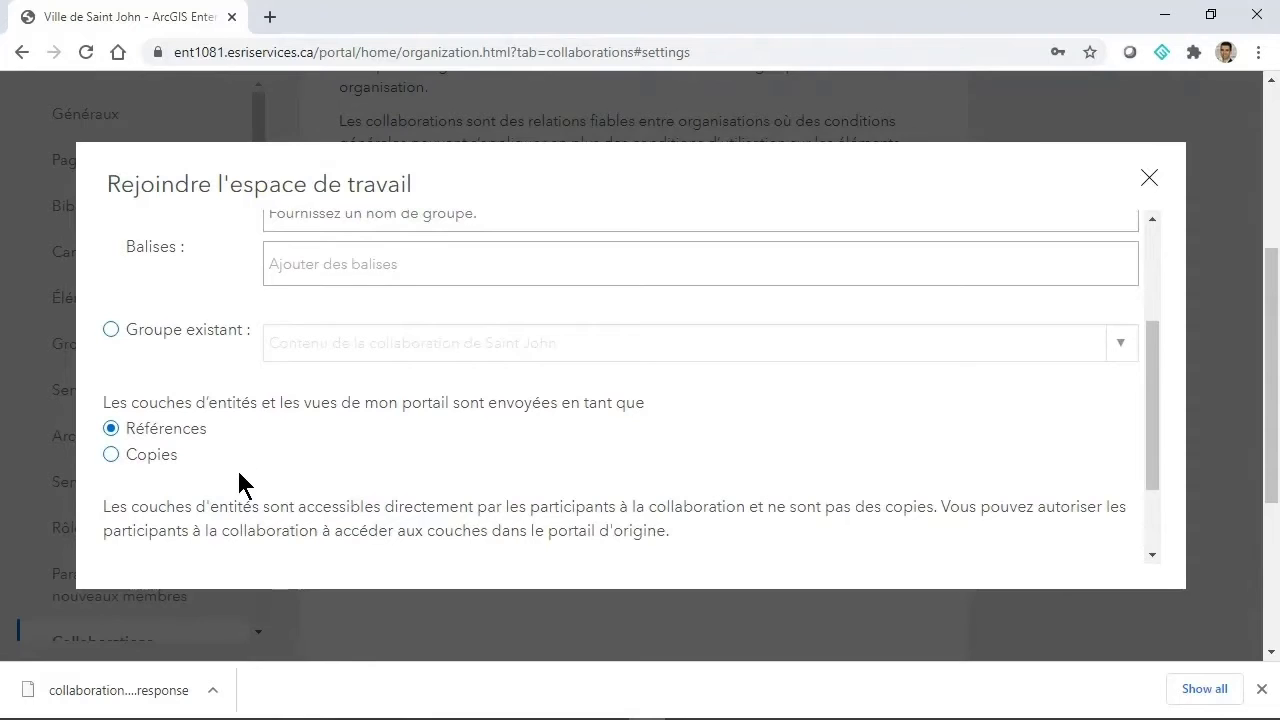
{"action": "left_click", "coordinate": [111, 331]}
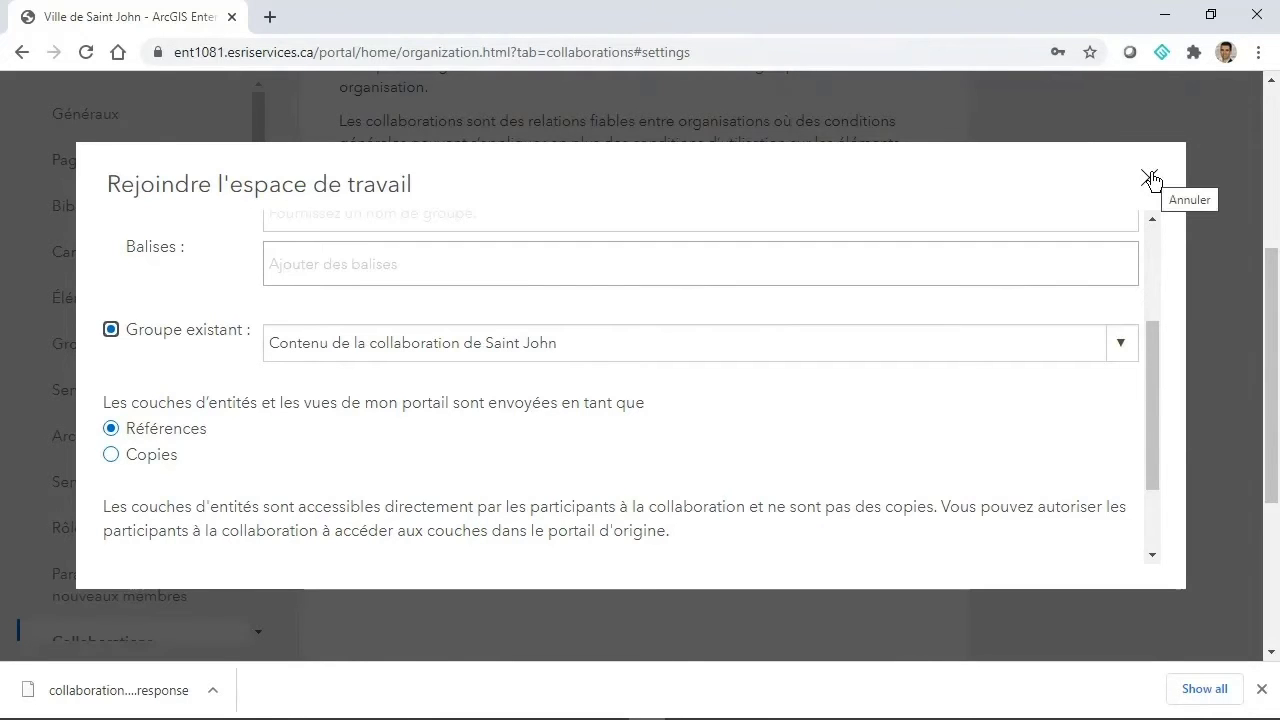
{"action": "left_click", "coordinate": [1149, 178]}
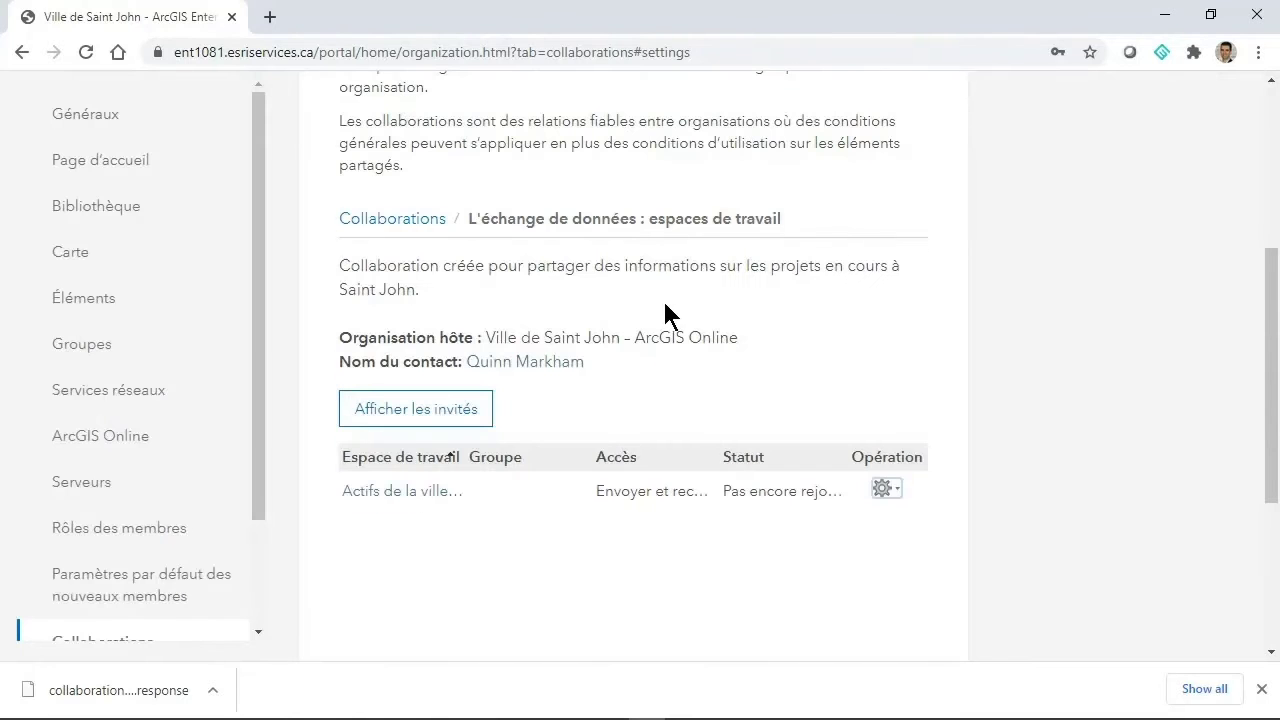
{"action": "scroll", "coordinate": [668, 314], "scroll_direction": "up", "scroll_amount": 4}
Step: Open the Contenu de la collaboration de Saint John group from Groupes and review its empty overview
{"action": "left_click", "coordinate": [568, 104]}
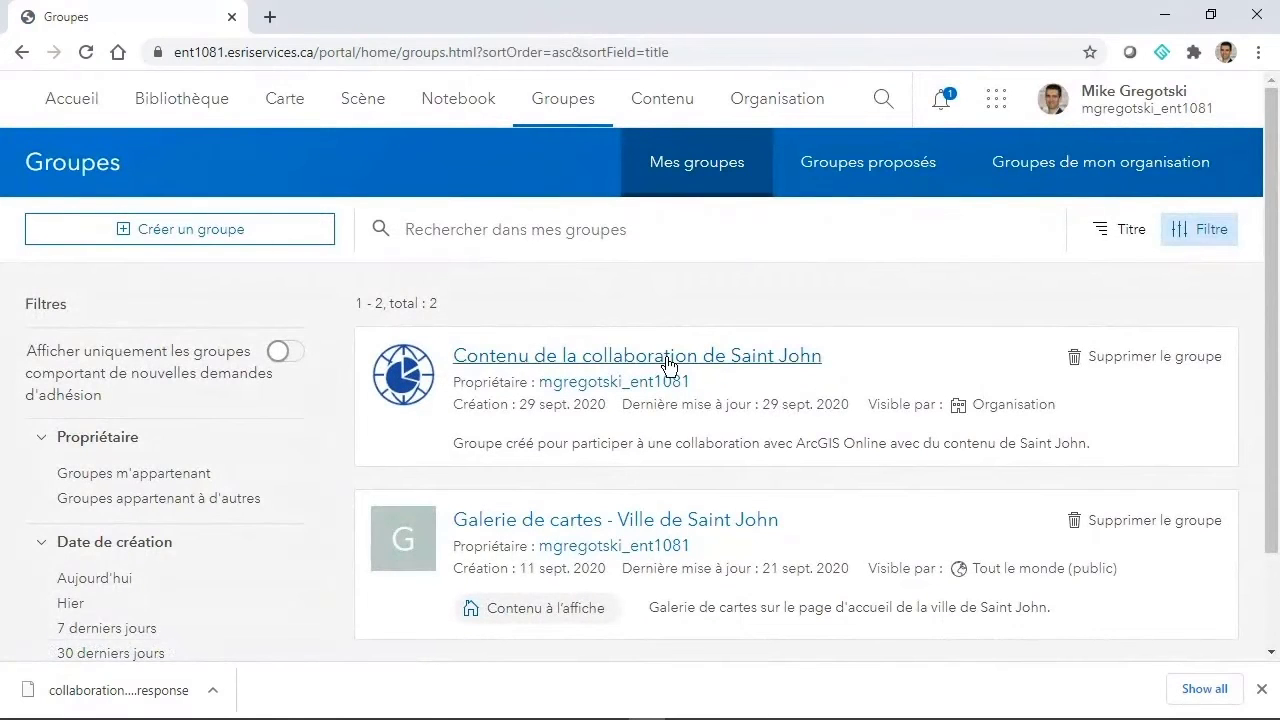
{"action": "left_click", "coordinate": [567, 366]}
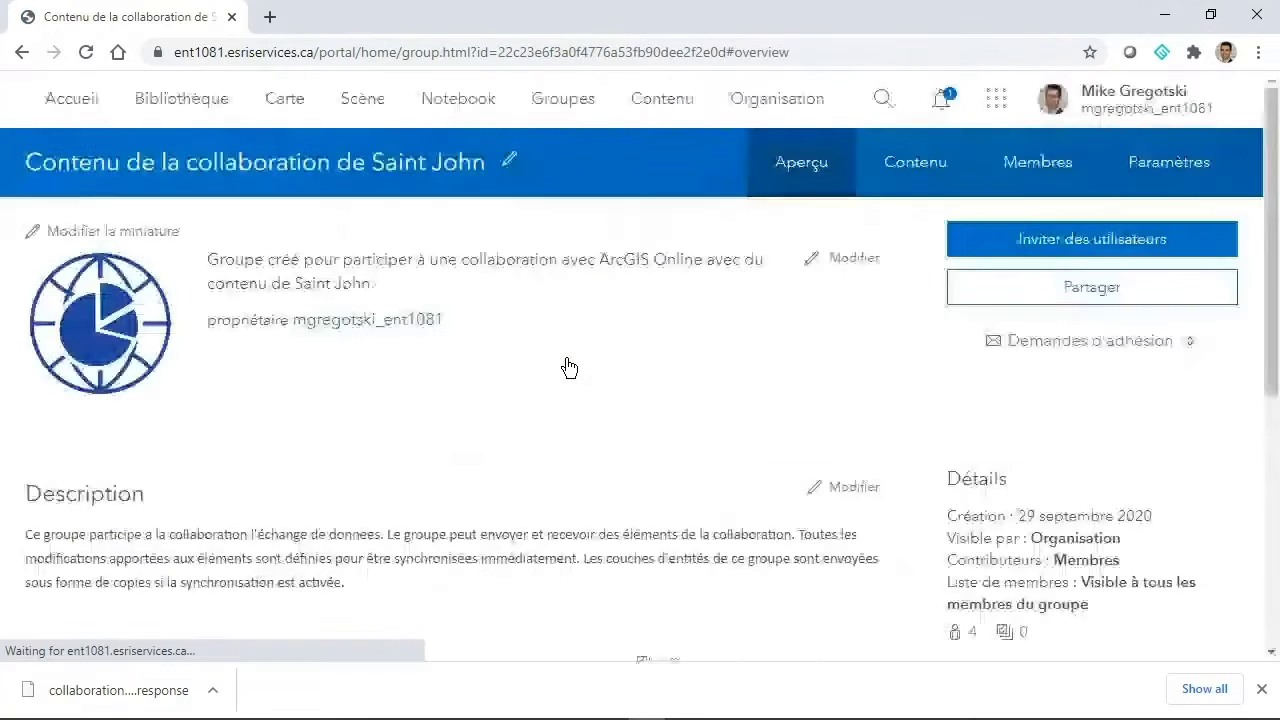
{"action": "scroll", "coordinate": [580, 392], "scroll_direction": "down", "scroll_amount": 3}
{"action": "scroll", "coordinate": [584, 396], "scroll_direction": "down", "scroll_amount": 1}
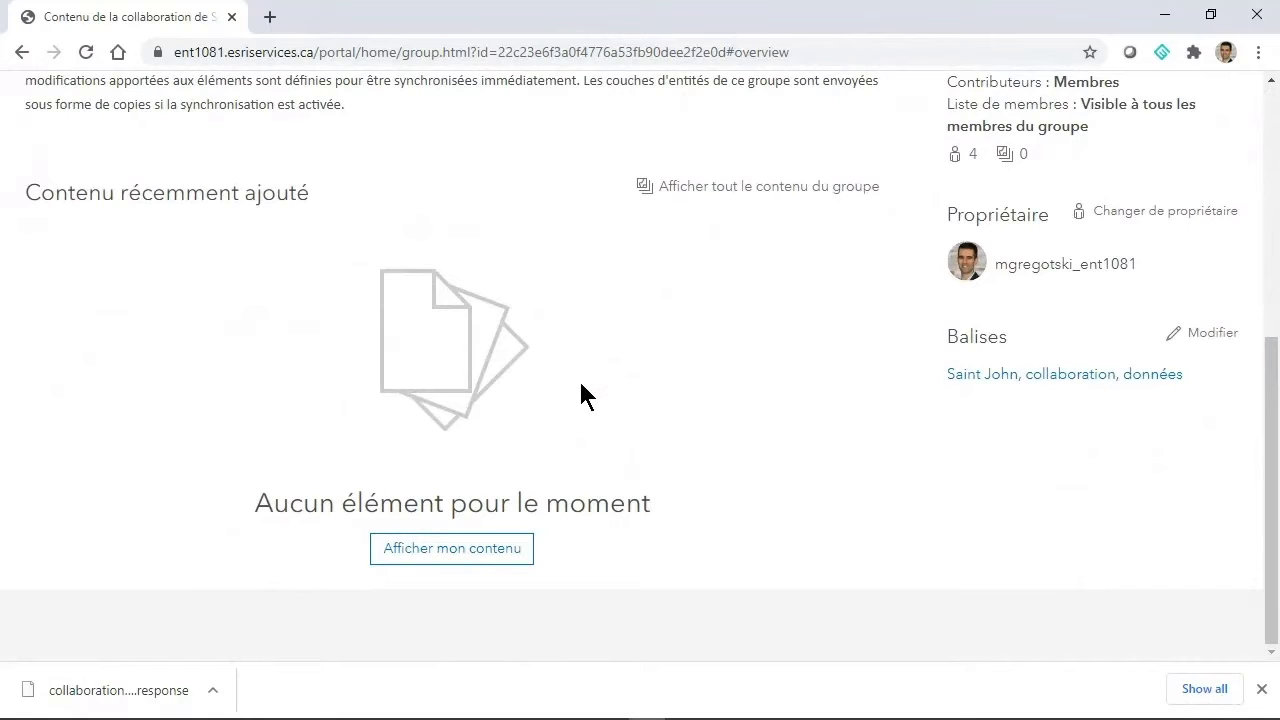
{"action": "scroll", "coordinate": [580, 392], "scroll_direction": "up", "scroll_amount": 5}
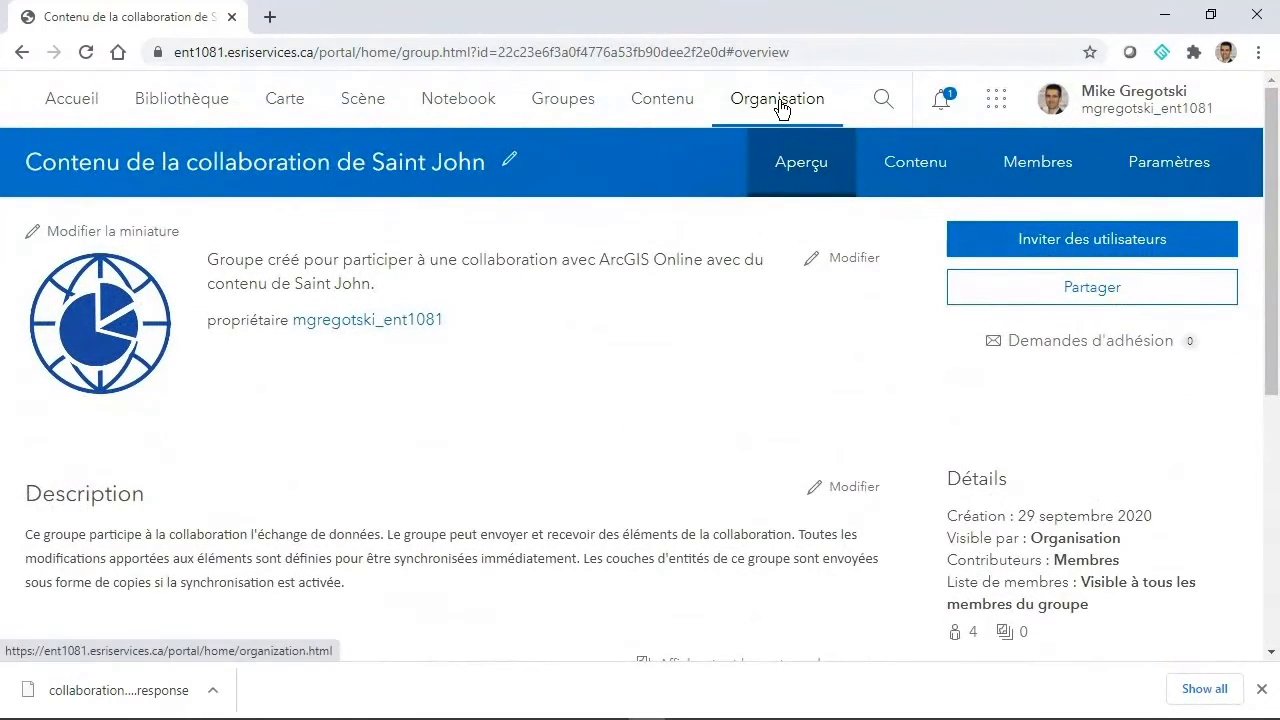
Step: Go to the organization's collaboration settings and open the L'échange de données collaboration details
{"action": "left_click", "coordinate": [780, 100]}
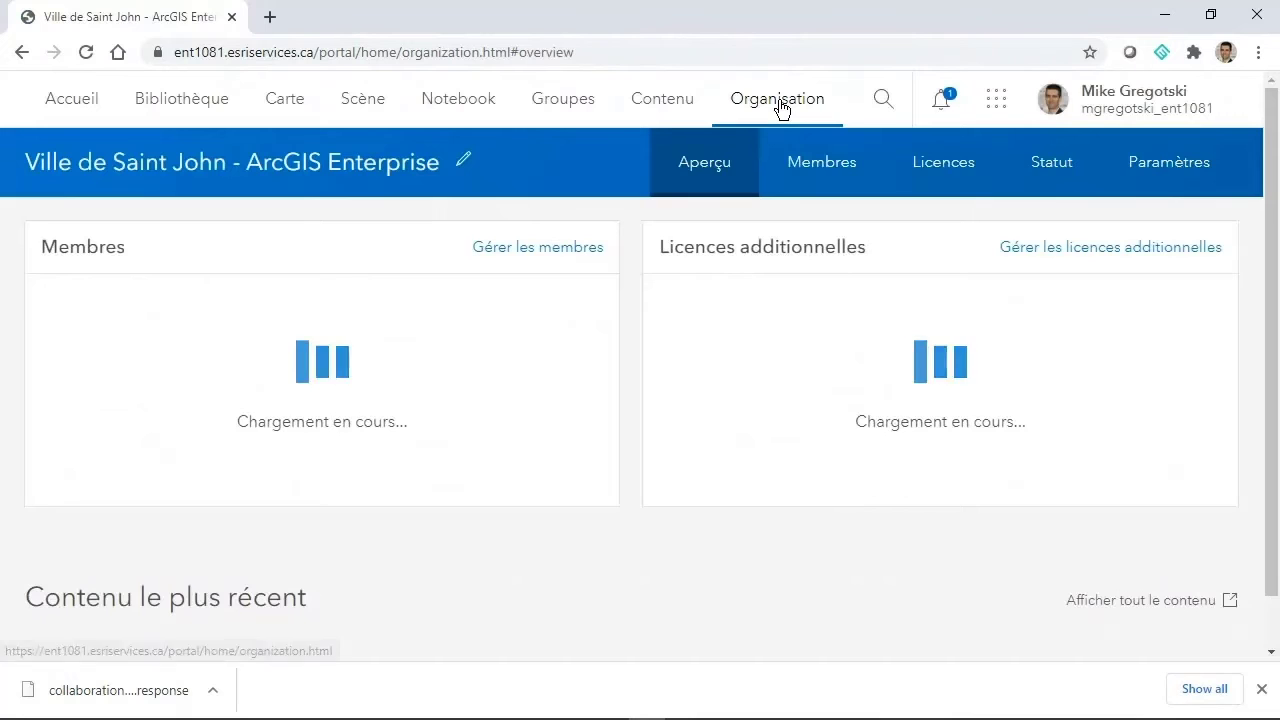
{"action": "left_click", "coordinate": [1142, 177]}
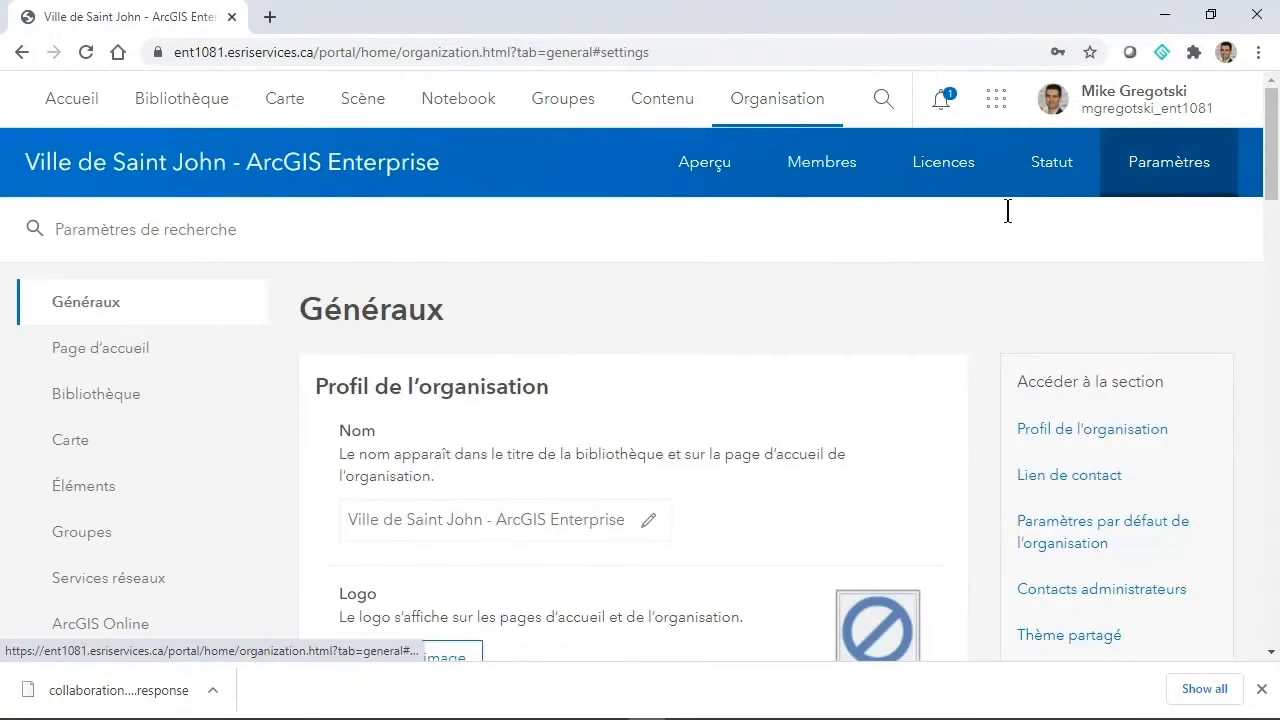
{"action": "scroll", "coordinate": [181, 553], "scroll_direction": "down", "scroll_amount": 2}
{"action": "scroll", "coordinate": [180, 545], "scroll_direction": "down", "scroll_amount": 5}
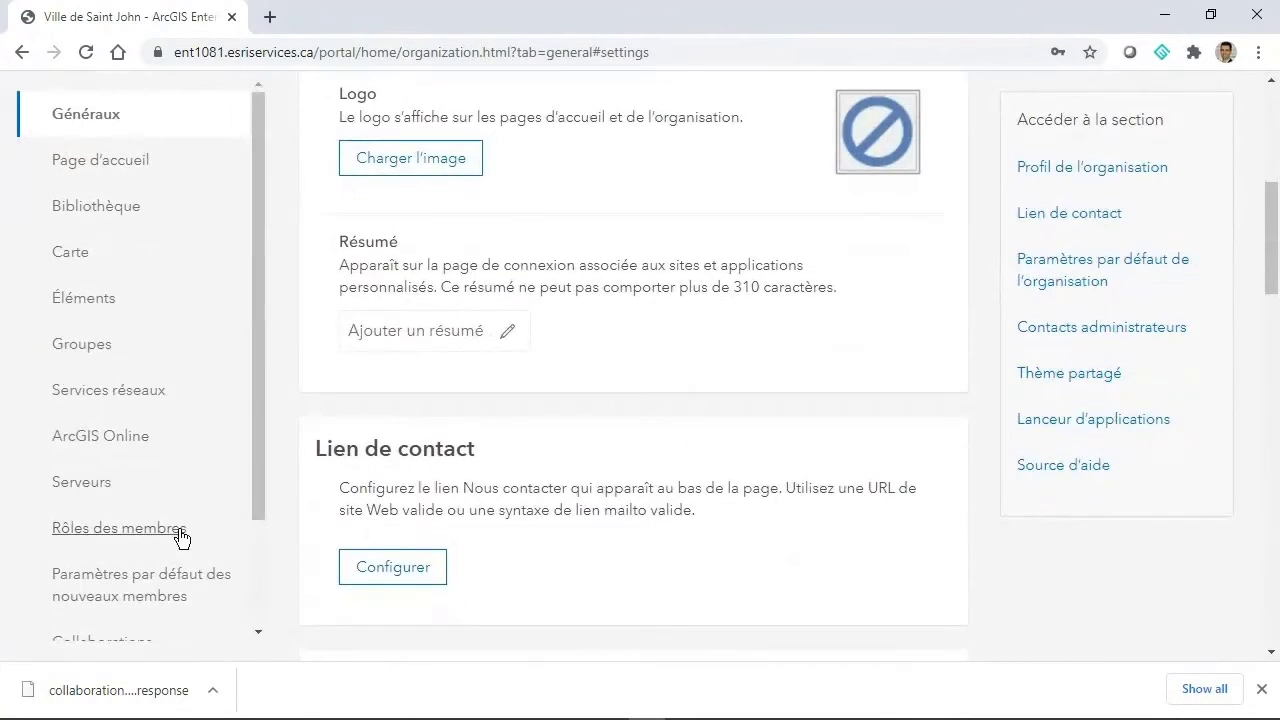
{"action": "left_click", "coordinate": [108, 520]}
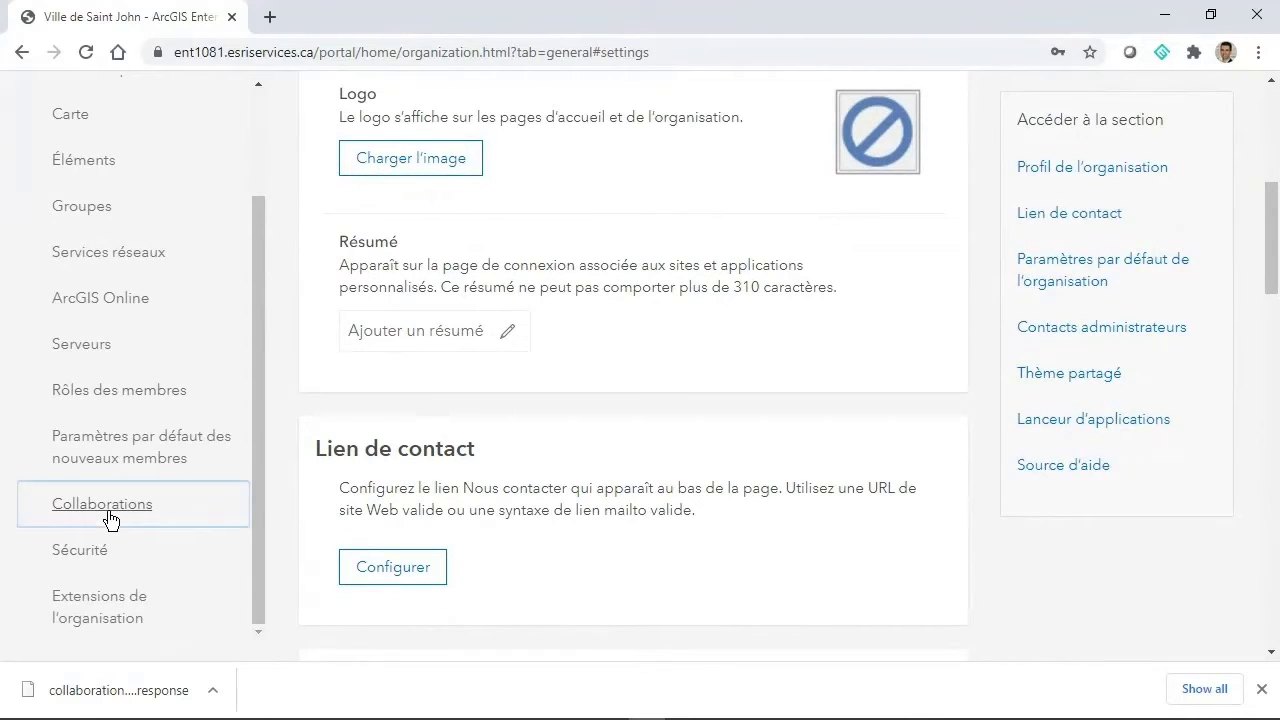
{"action": "left_click", "coordinate": [461, 224]}
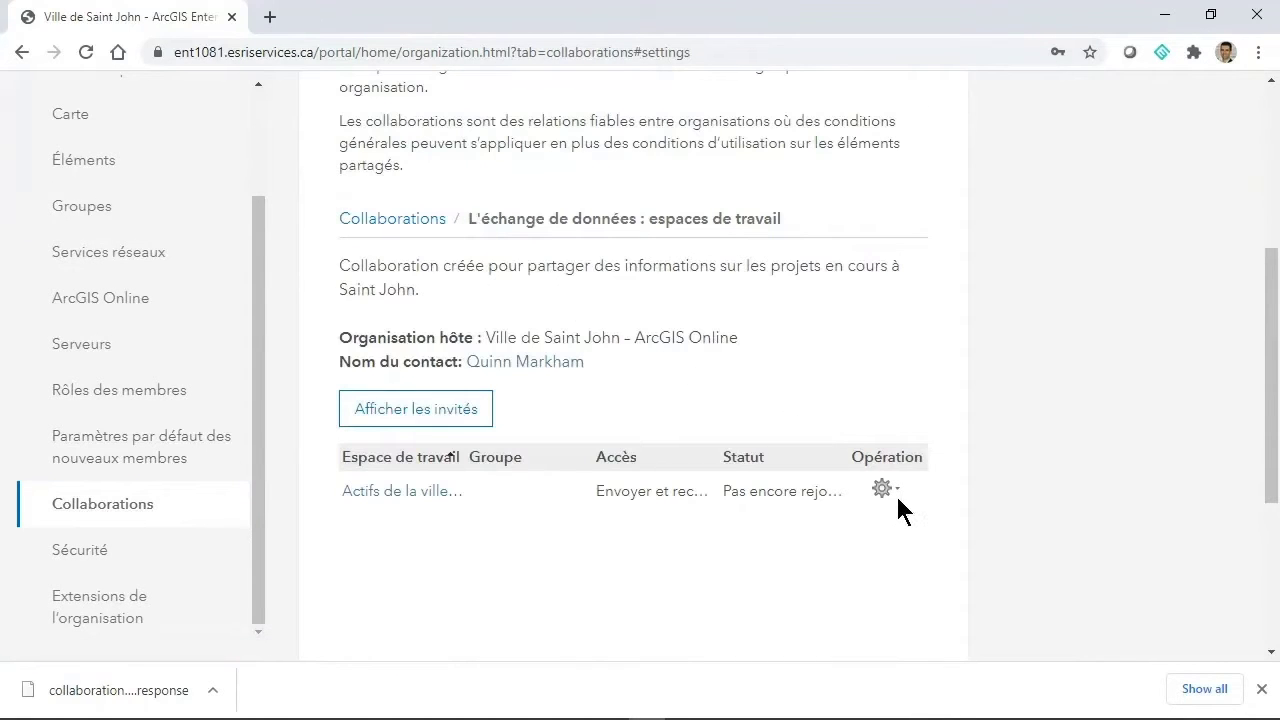
{"action": "scroll", "coordinate": [1030, 374], "scroll_direction": "up", "scroll_amount": 4}
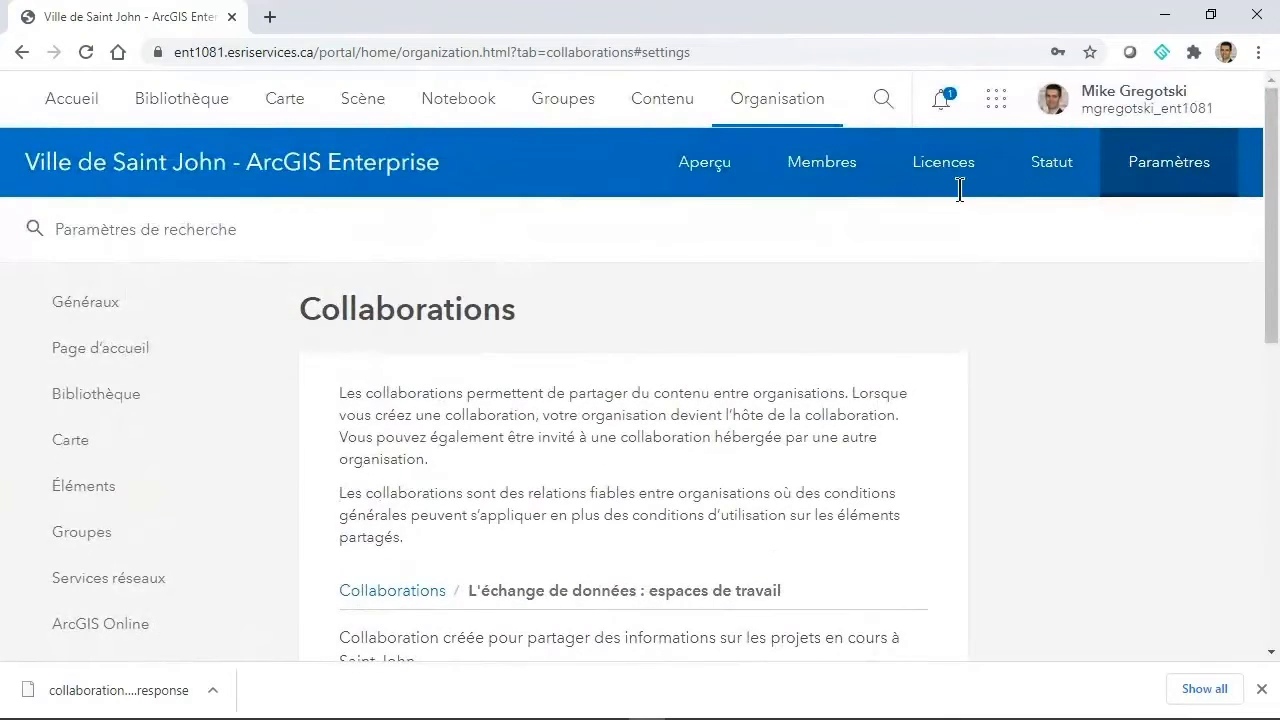
Step: Dismiss the notifications and choose Rejoindre l'espace de travail for the Saint John workspace
{"action": "left_click", "coordinate": [945, 103]}
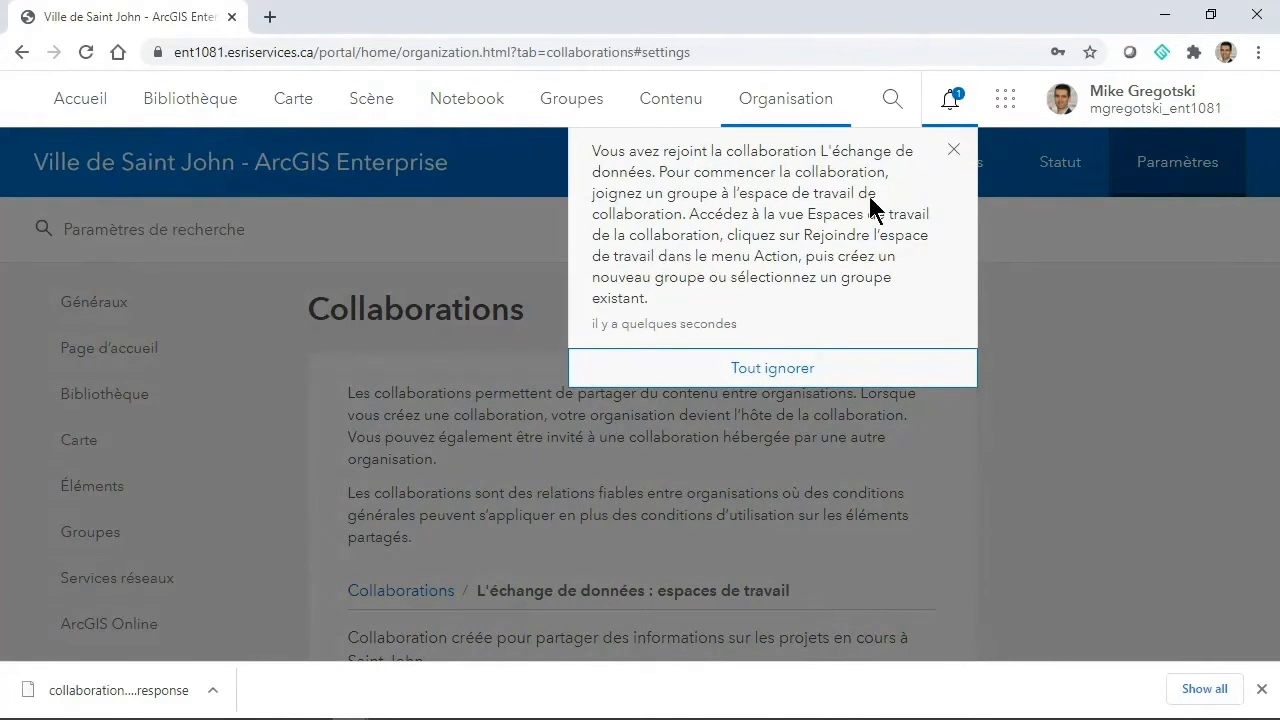
{"action": "left_click", "coordinate": [953, 155]}
{"action": "scroll", "coordinate": [894, 343], "scroll_direction": "down", "scroll_amount": 5}
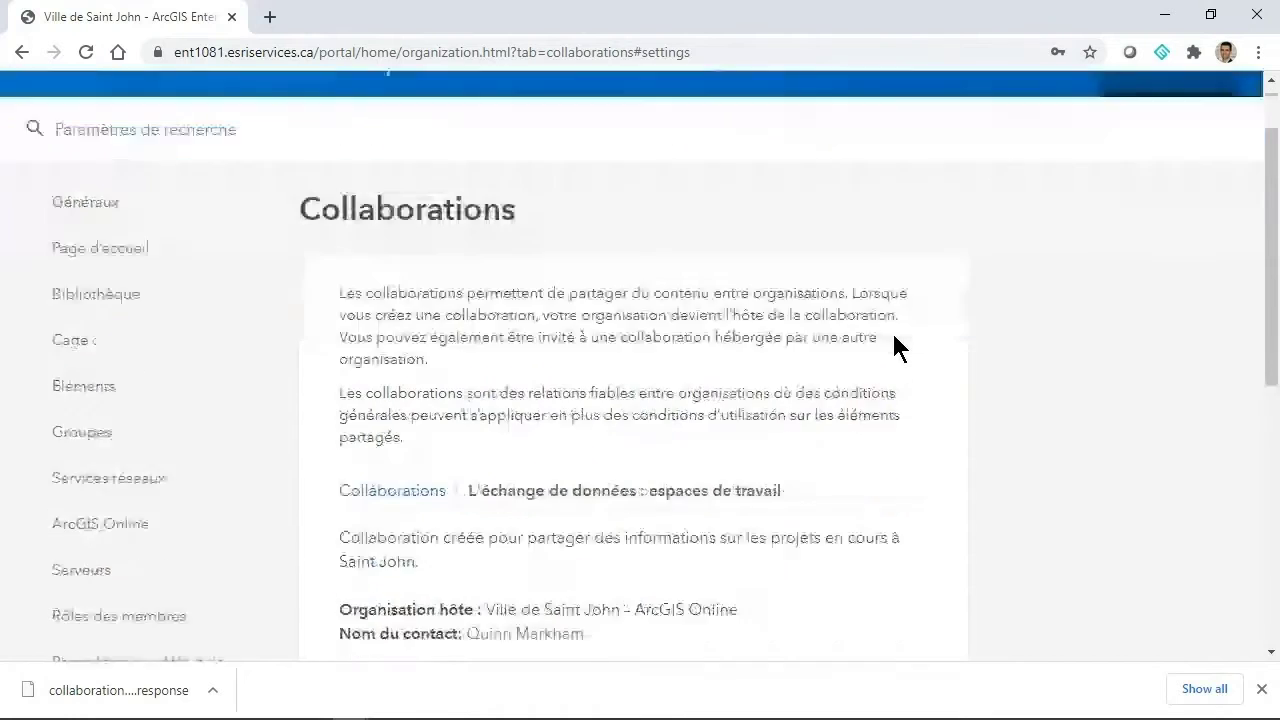
{"action": "left_click", "coordinate": [882, 361]}
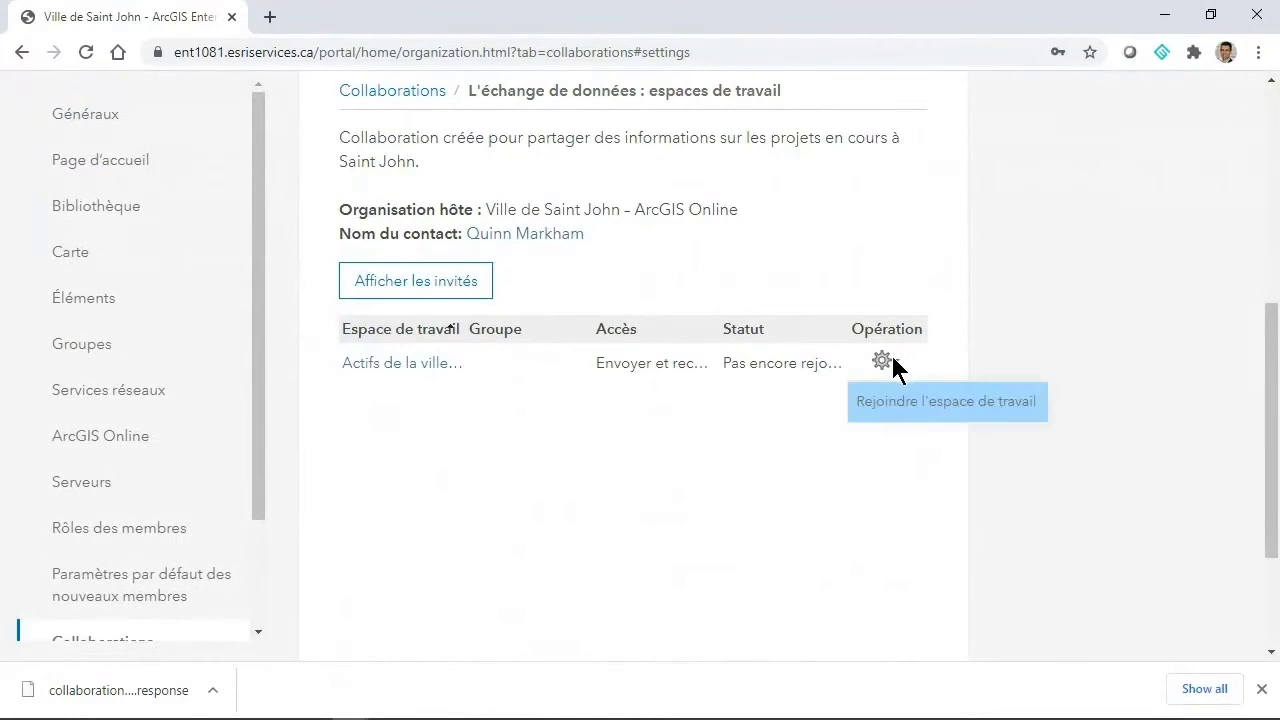
{"action": "left_click", "coordinate": [910, 406]}
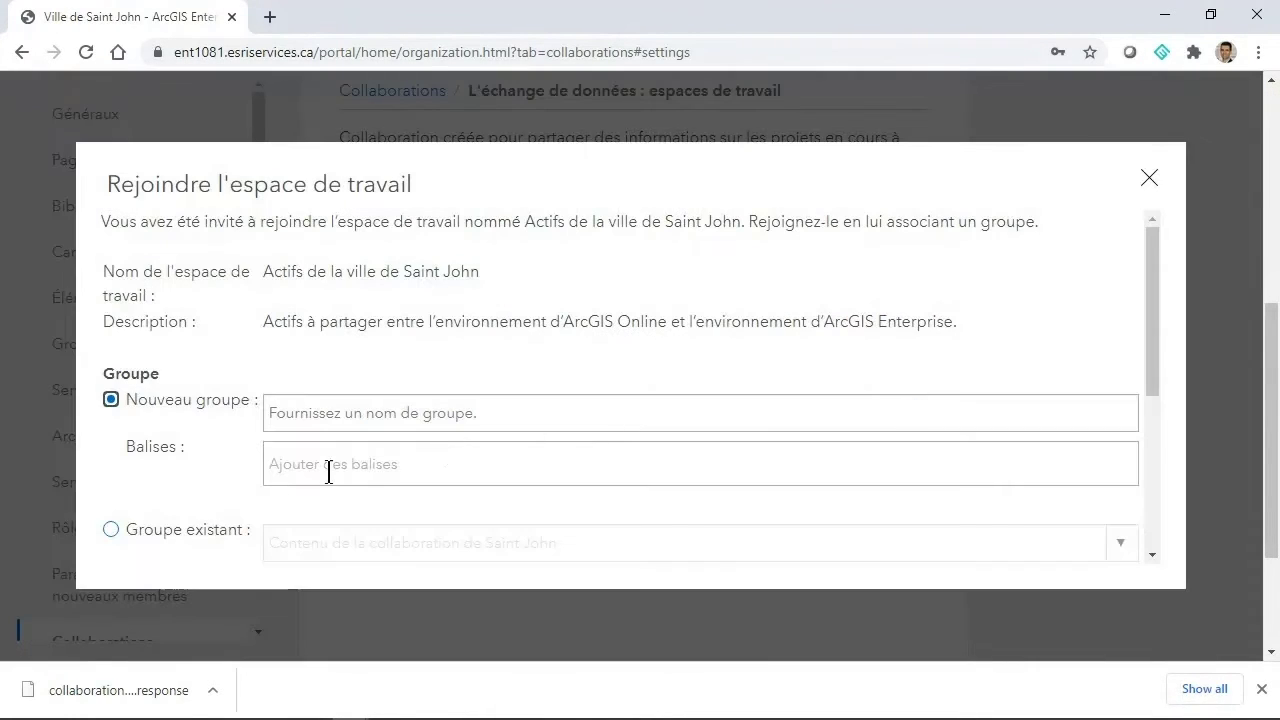
Step: Set the join options: Groupe existant, send Copies, sync starting 23:30 repeating every 24 hours
{"action": "left_click", "coordinate": [111, 530]}
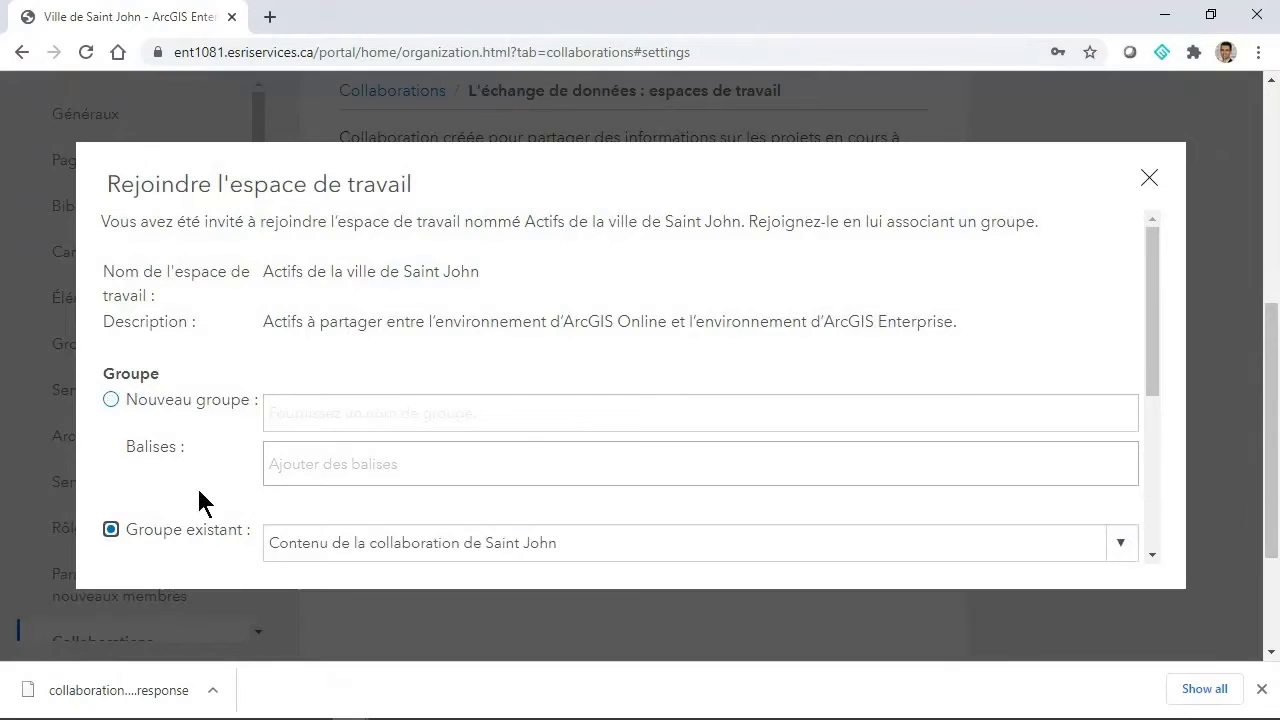
{"action": "scroll", "coordinate": [196, 483], "scroll_direction": "down", "scroll_amount": 3}
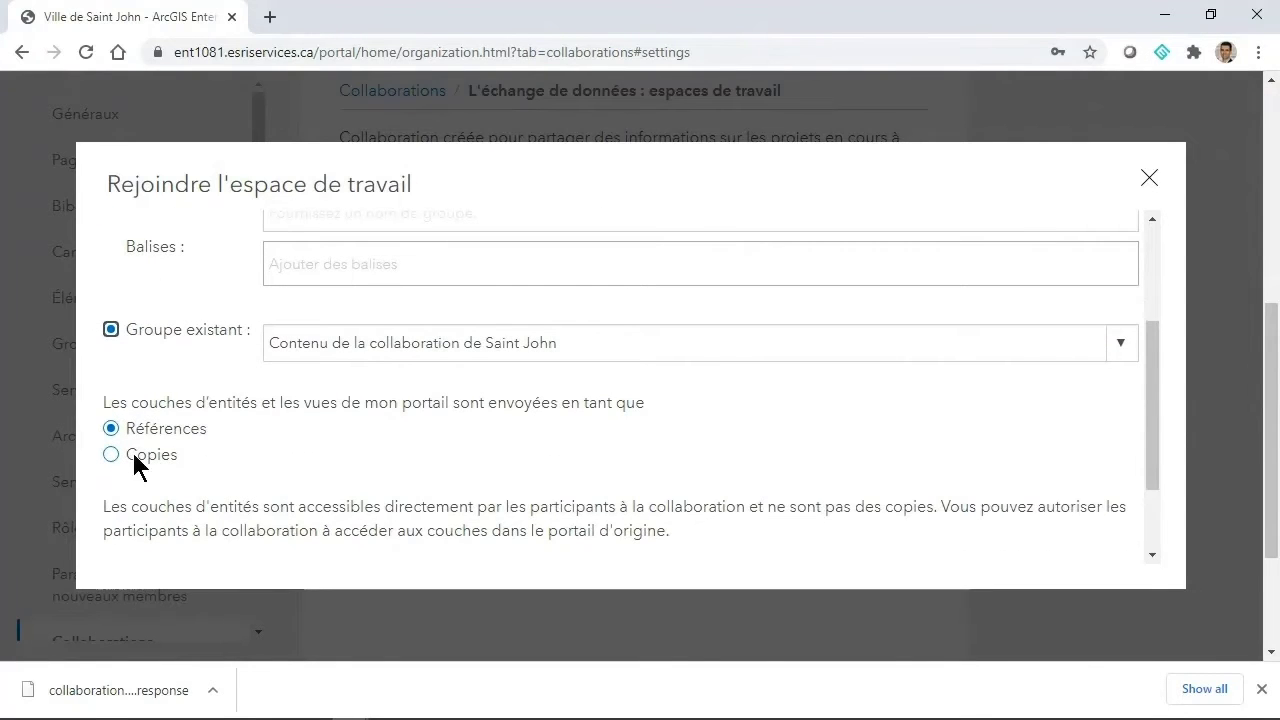
{"action": "left_click", "coordinate": [111, 455]}
{"action": "scroll", "coordinate": [324, 444], "scroll_direction": "down", "scroll_amount": 5}
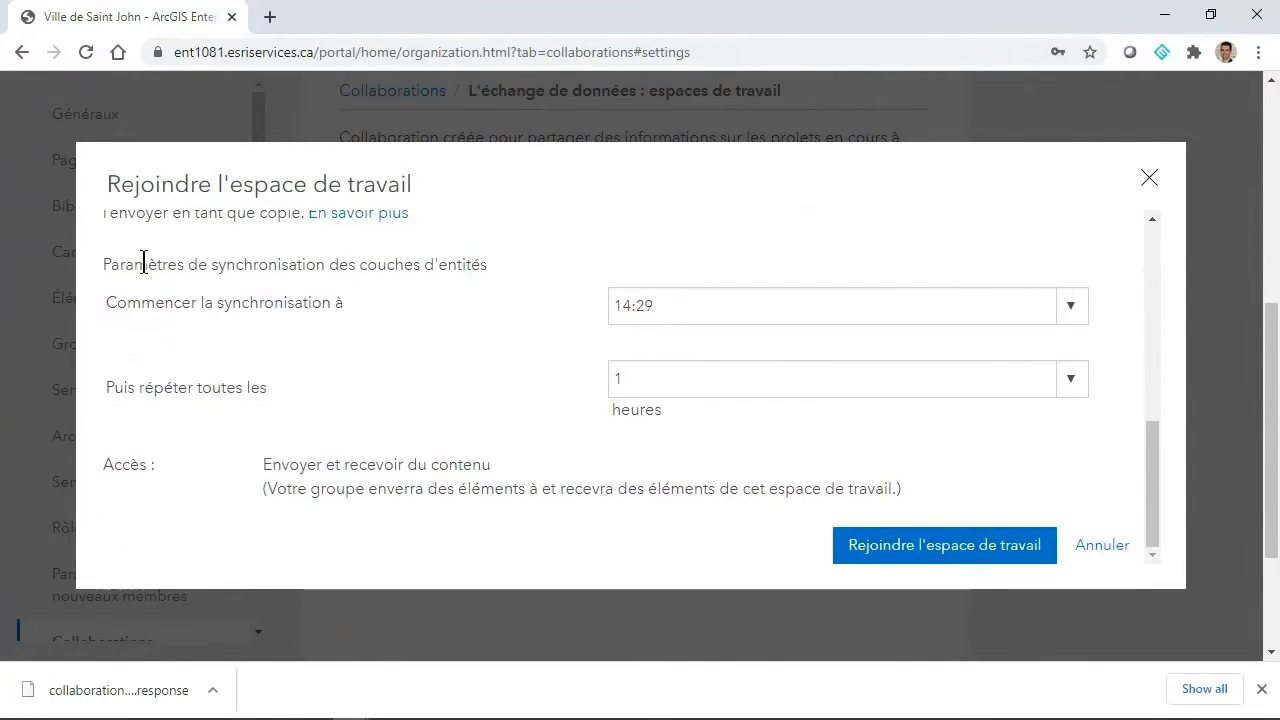
{"action": "left_click", "coordinate": [1071, 307]}
{"action": "scroll", "coordinate": [927, 440], "scroll_direction": "down", "scroll_amount": 4}
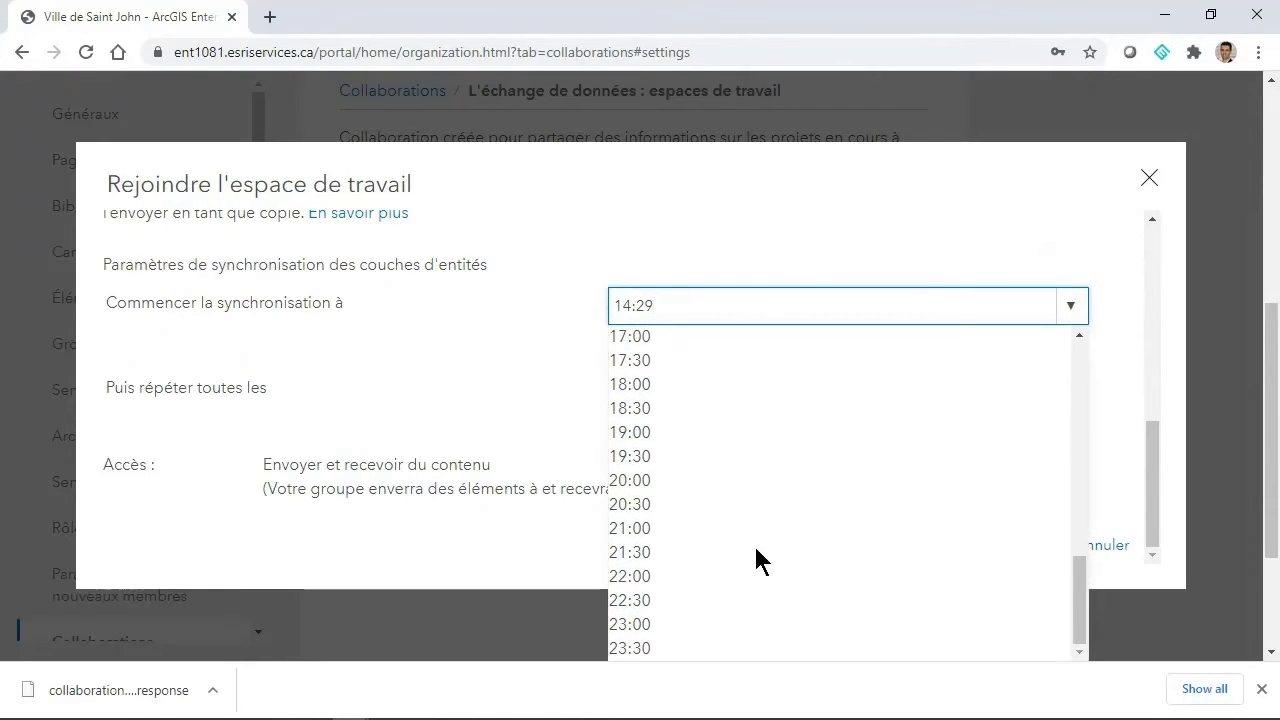
{"action": "left_click", "coordinate": [636, 650]}
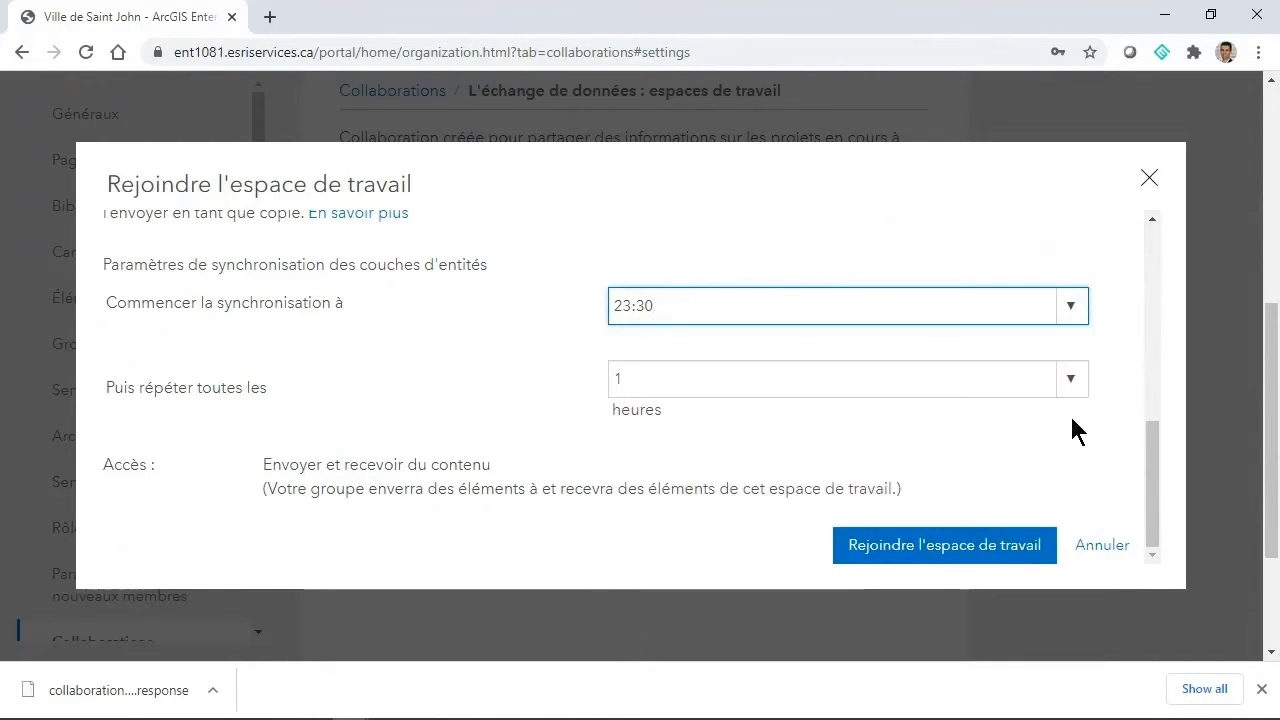
{"action": "left_click", "coordinate": [1072, 379]}
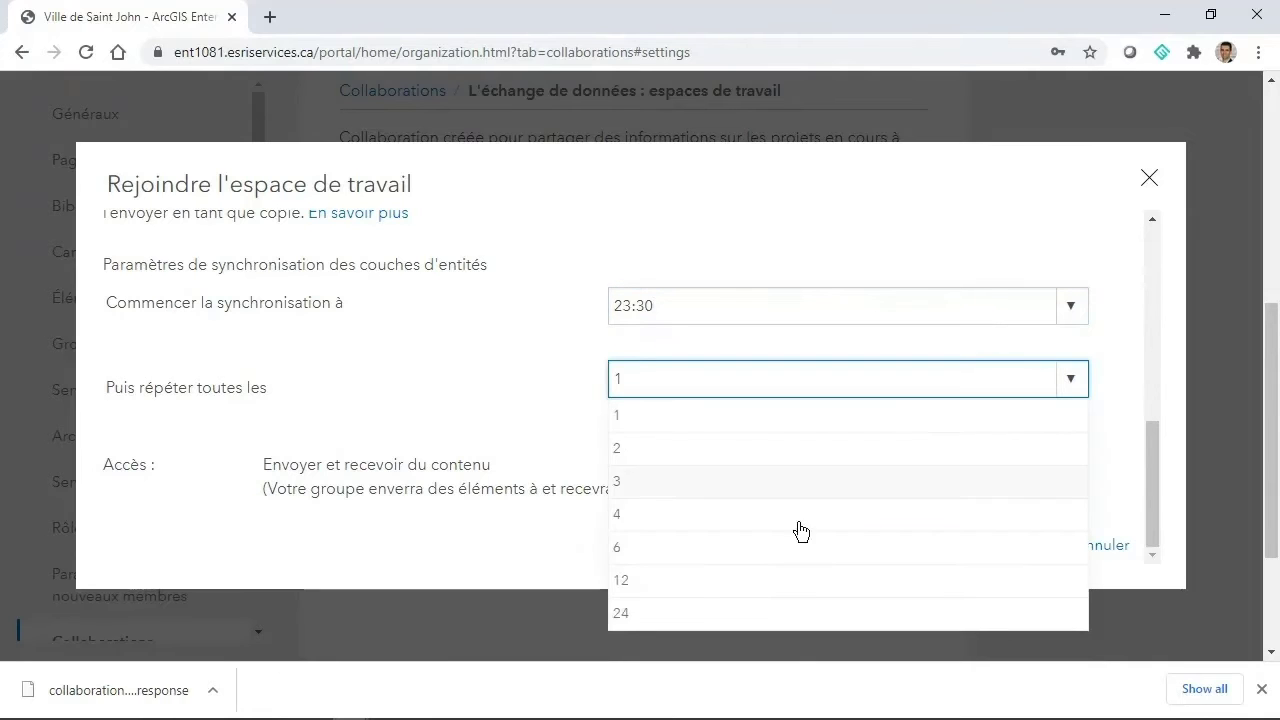
{"action": "left_click", "coordinate": [631, 620]}
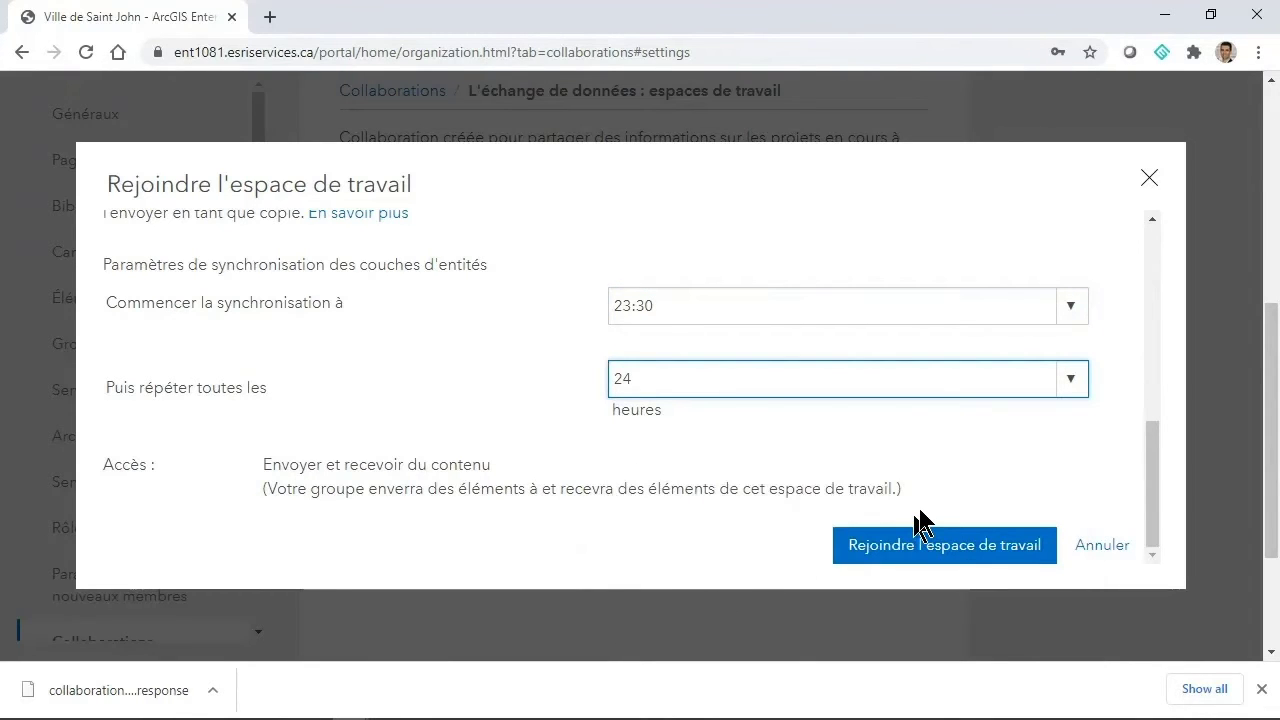
Step: Submit the workspace join, acknowledge the confirmation and dismiss the browser download bar
{"action": "left_click", "coordinate": [916, 547]}
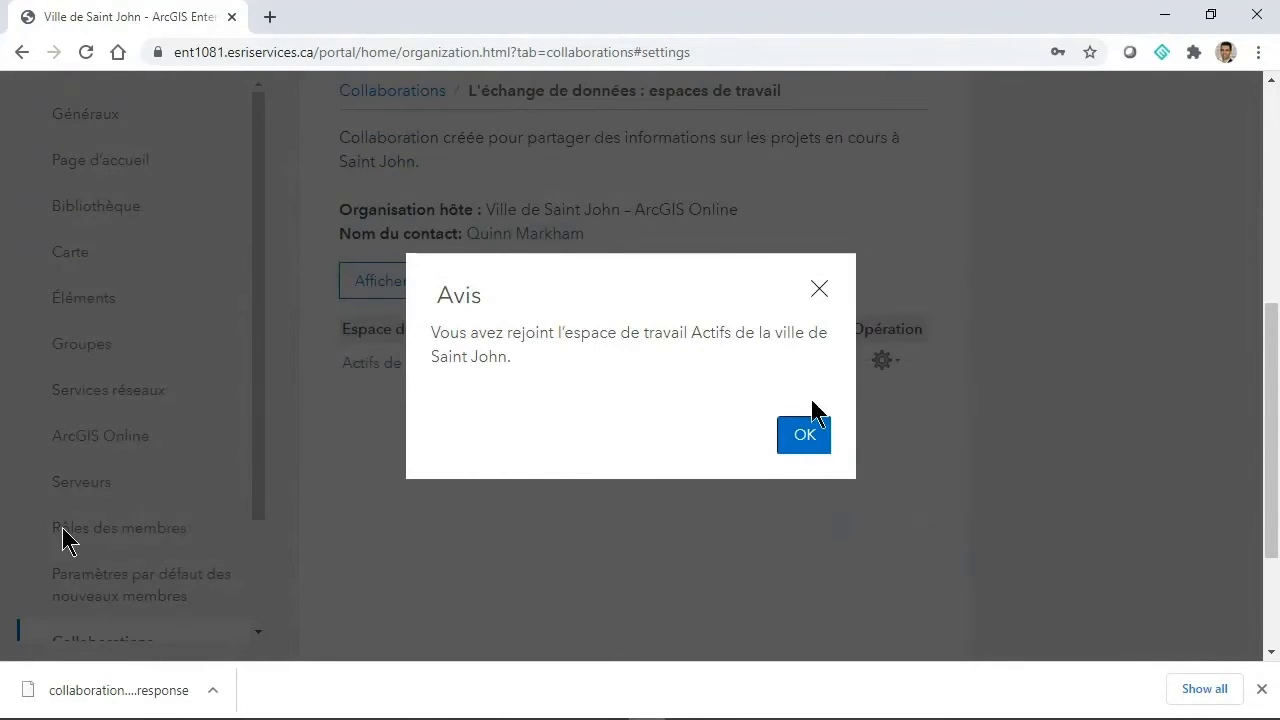
{"action": "left_click", "coordinate": [803, 440]}
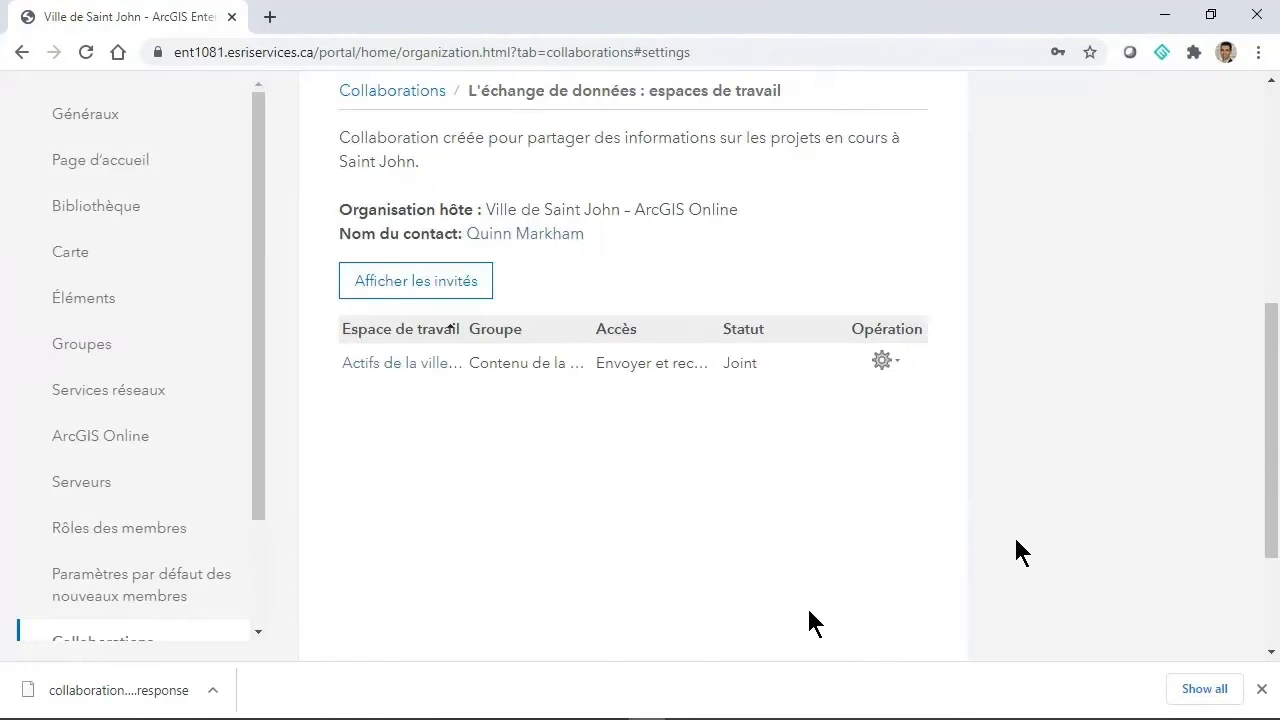
{"action": "left_click", "coordinate": [1262, 689]}
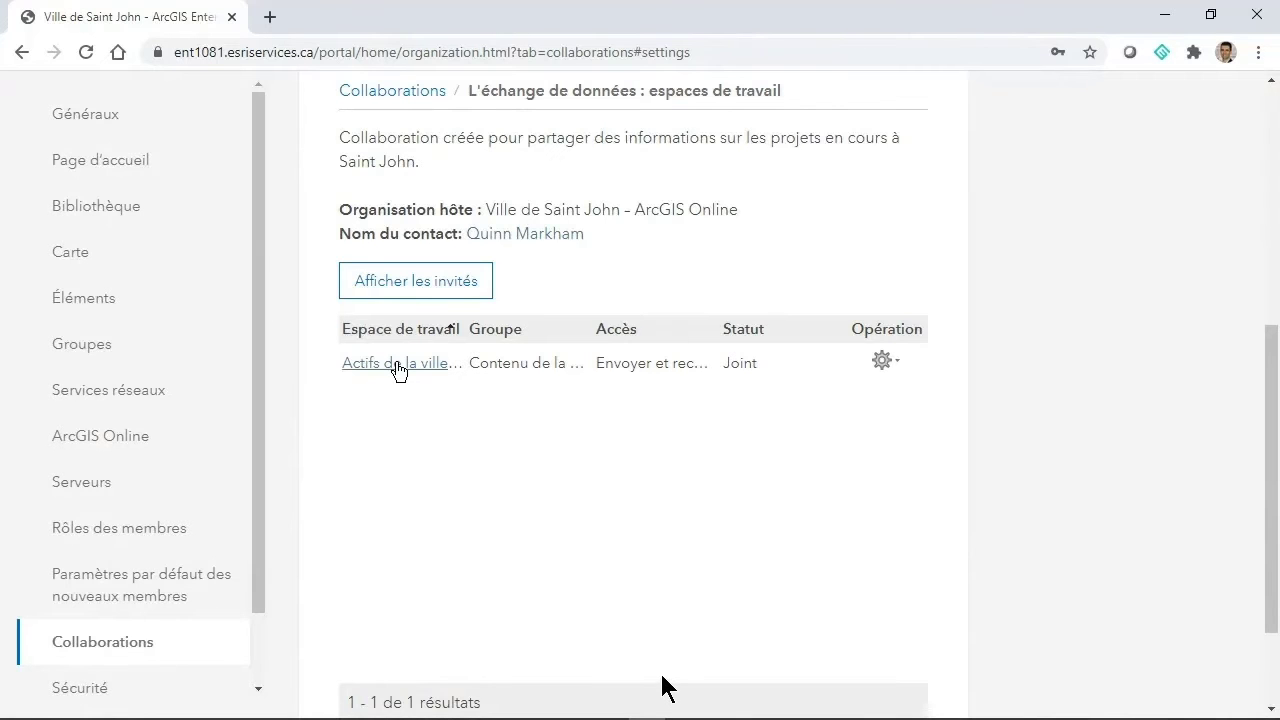
{"action": "key", "text": "Escape"}
Step: Rewind the VLC demo recording about ten seconds and resume playing it fullscreen
{"action": "left_click_drag", "start_coordinate": [1064, 647], "coordinate": [1010, 647]}
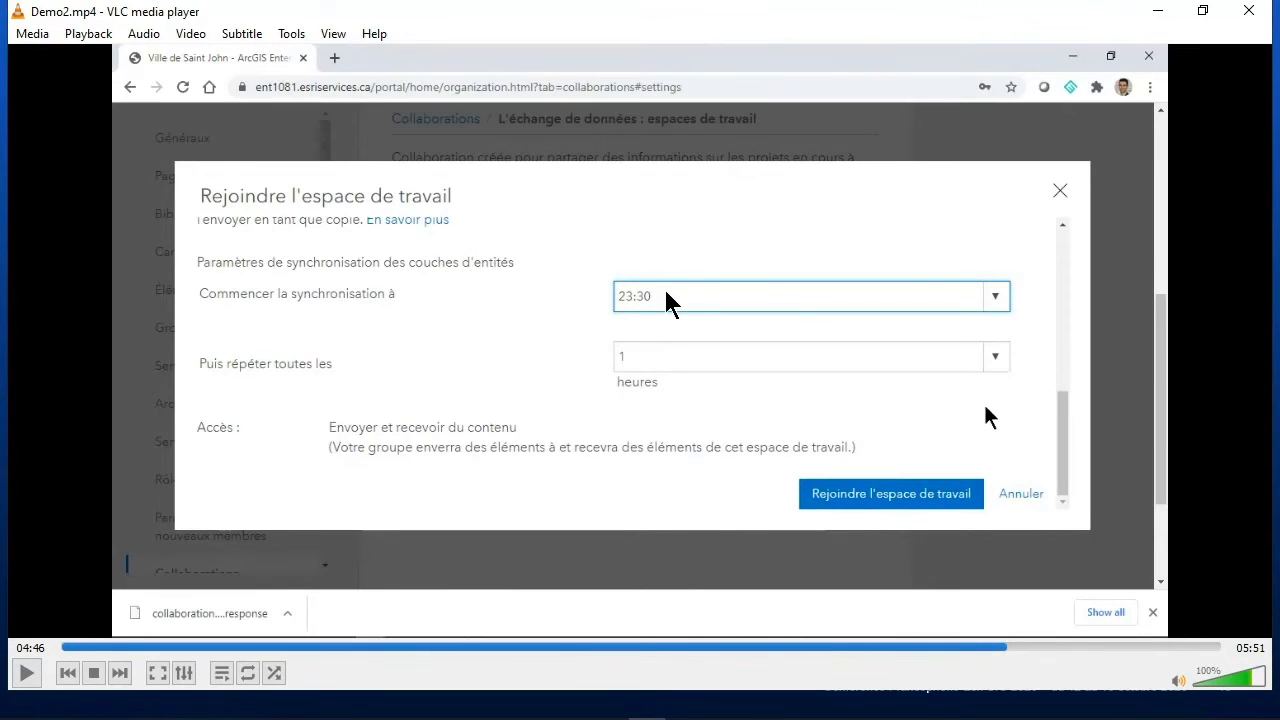
{"action": "key", "text": "space"}
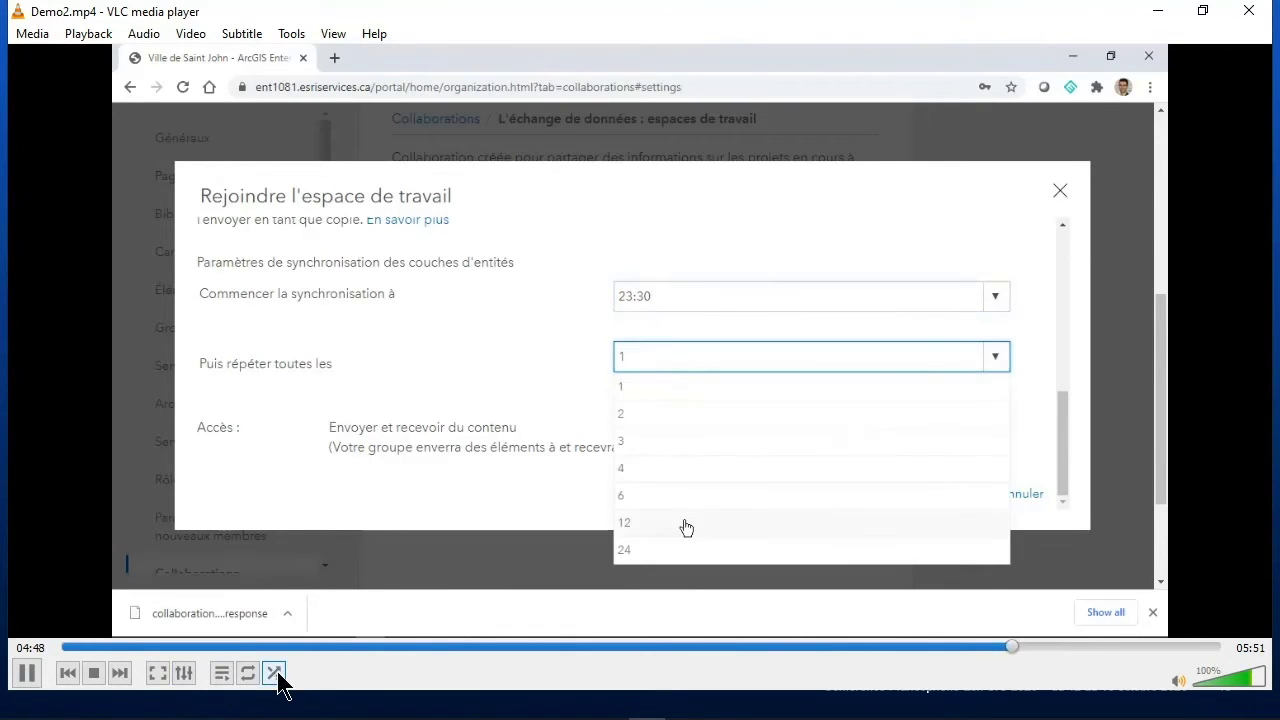
{"action": "left_click", "coordinate": [160, 682]}
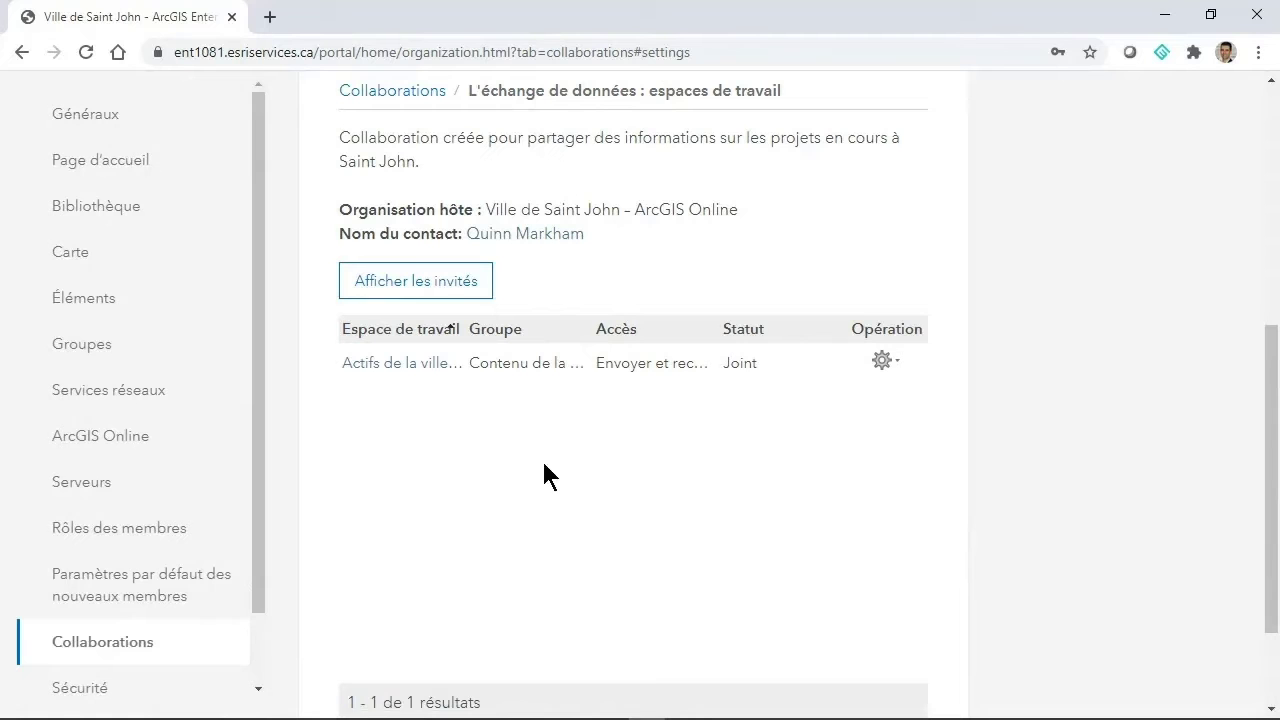
Step: Open the Actifs de la ville de Saint John details showing last sync 14:29:36, next 23:30:34
{"action": "left_click", "coordinate": [398, 366]}
{"action": "scroll", "coordinate": [600, 577], "scroll_direction": "down", "scroll_amount": 2}
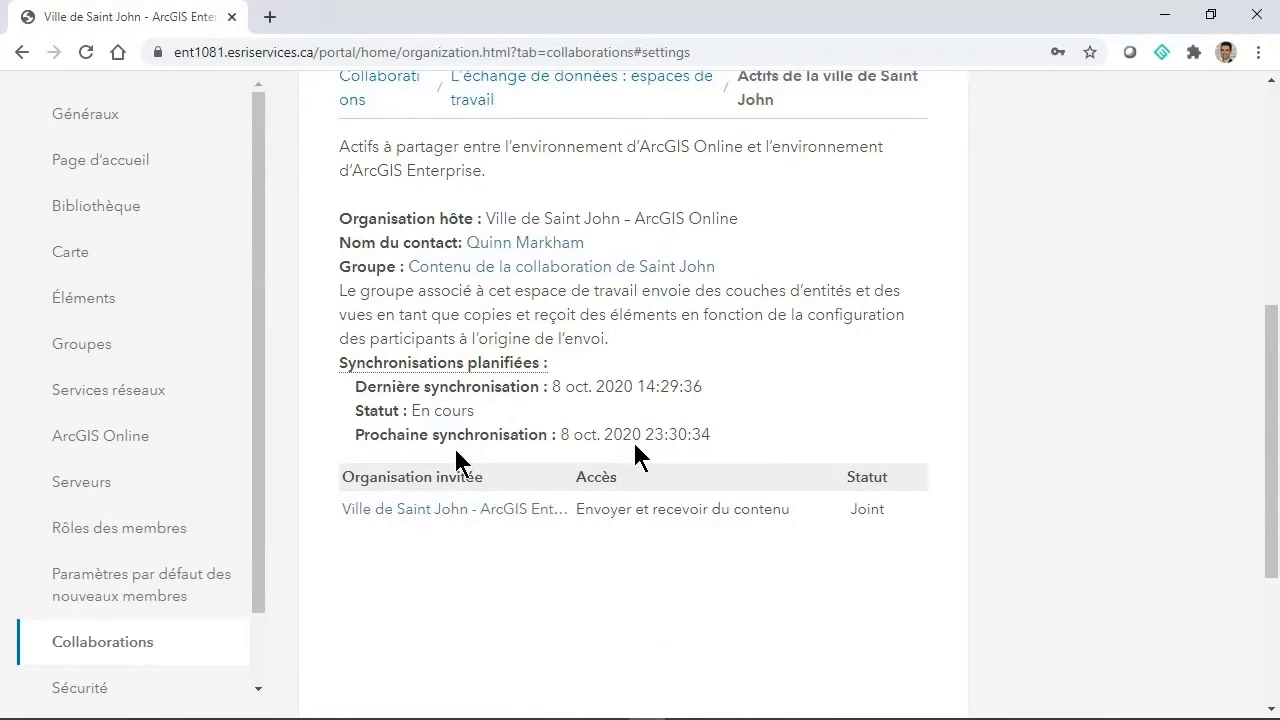
{"action": "left_click", "coordinate": [446, 416]}
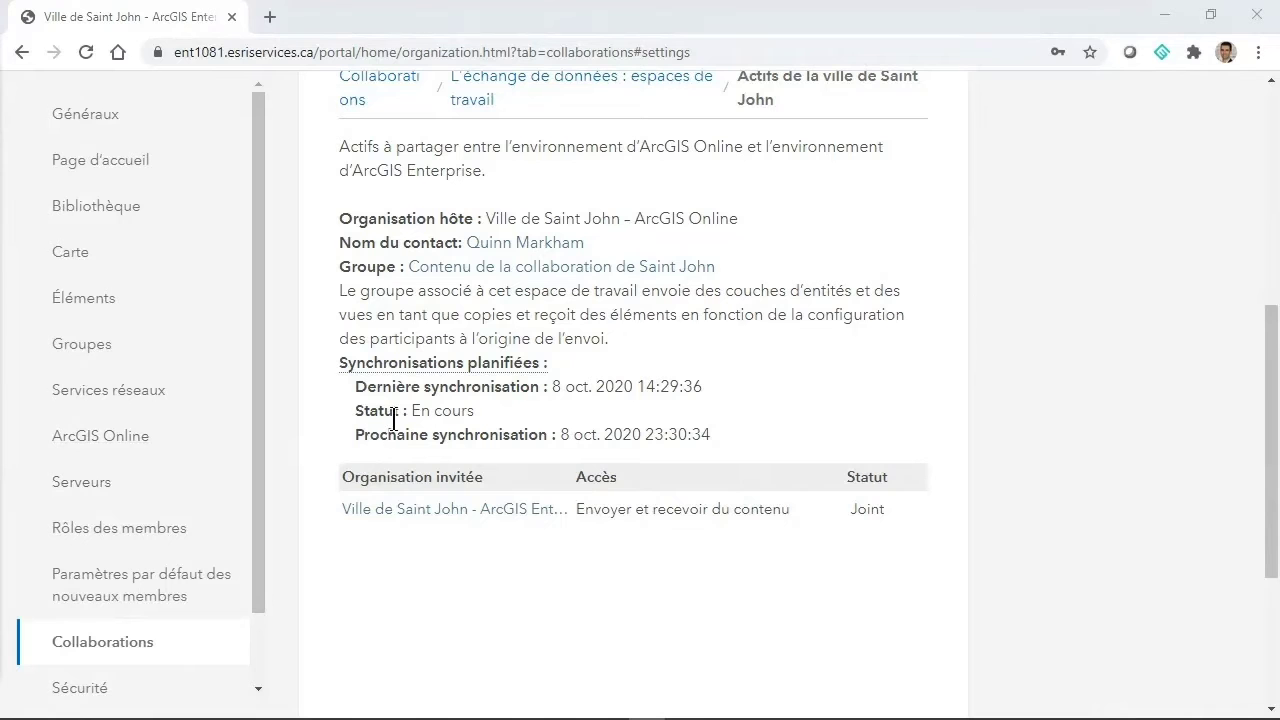
{"action": "scroll", "coordinate": [394, 418], "scroll_direction": "down", "scroll_amount": 2}
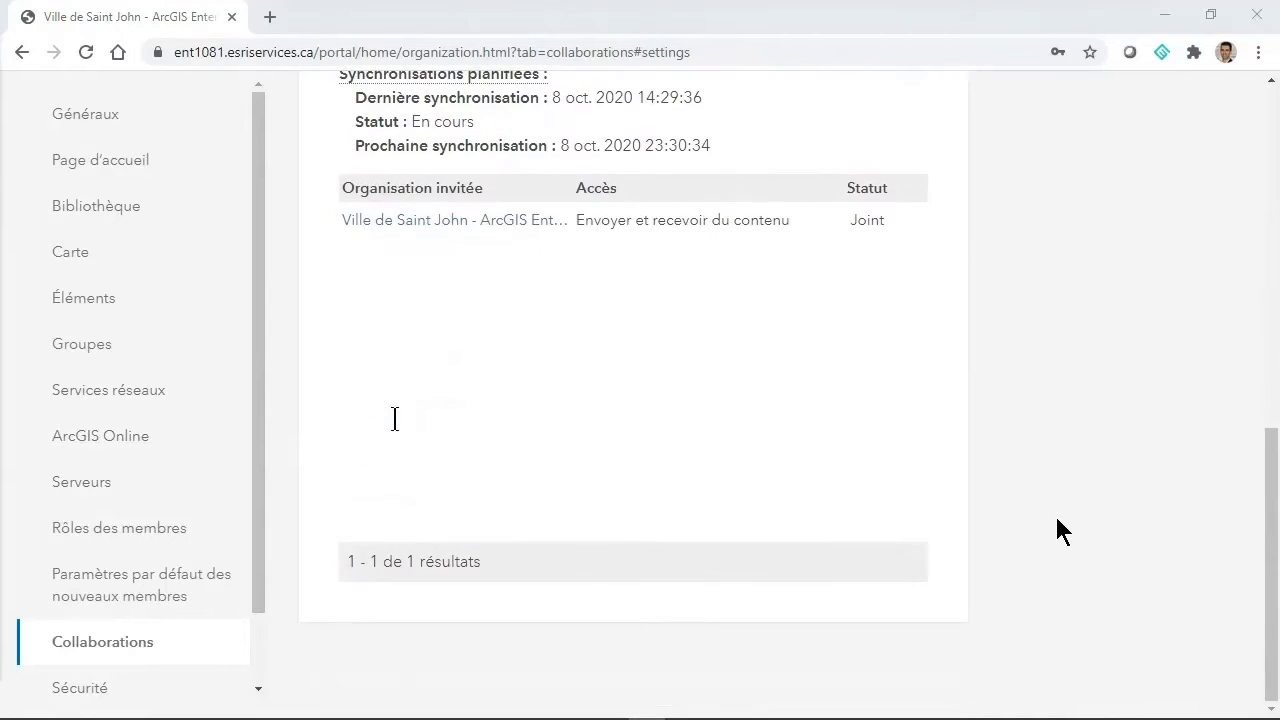
{"action": "scroll", "coordinate": [394, 418], "scroll_direction": "up", "scroll_amount": 2}
{"action": "scroll", "coordinate": [394, 418], "scroll_direction": "up", "scroll_amount": 5}
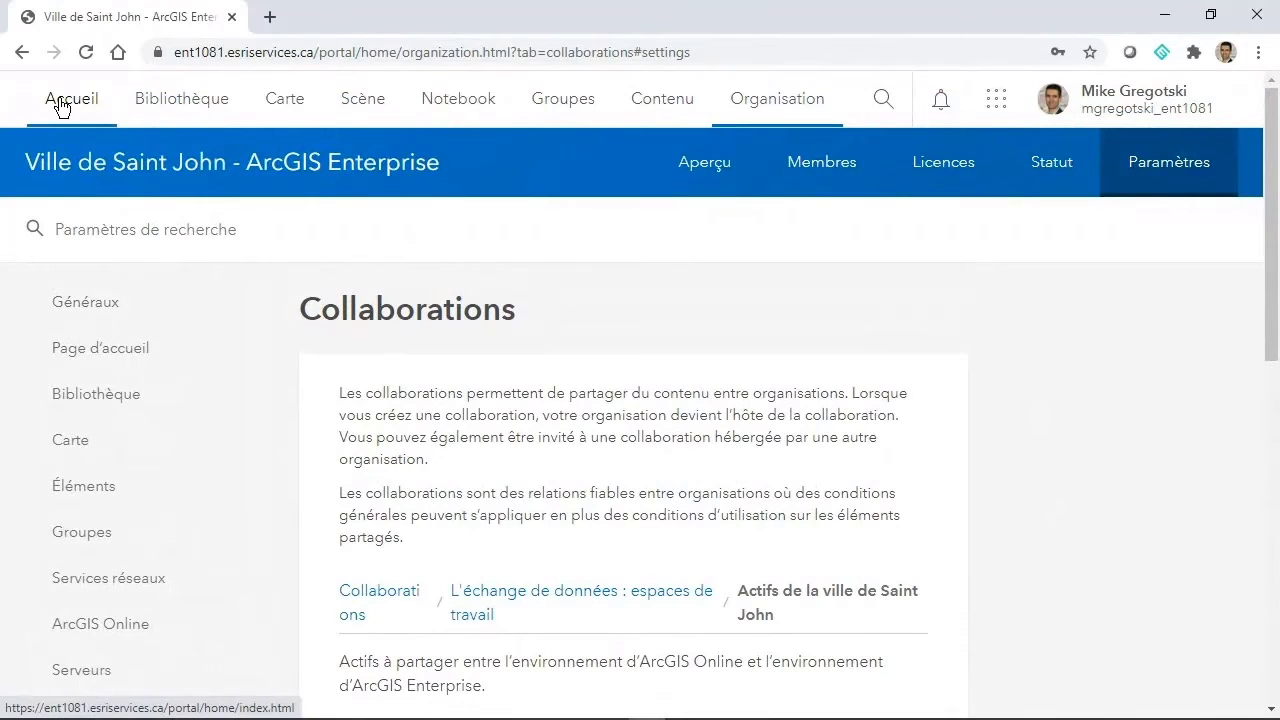
Step: Return to the portal home page, then exit VLC fullscreen and minimise it to show slide 19
{"action": "left_click", "coordinate": [58, 104]}
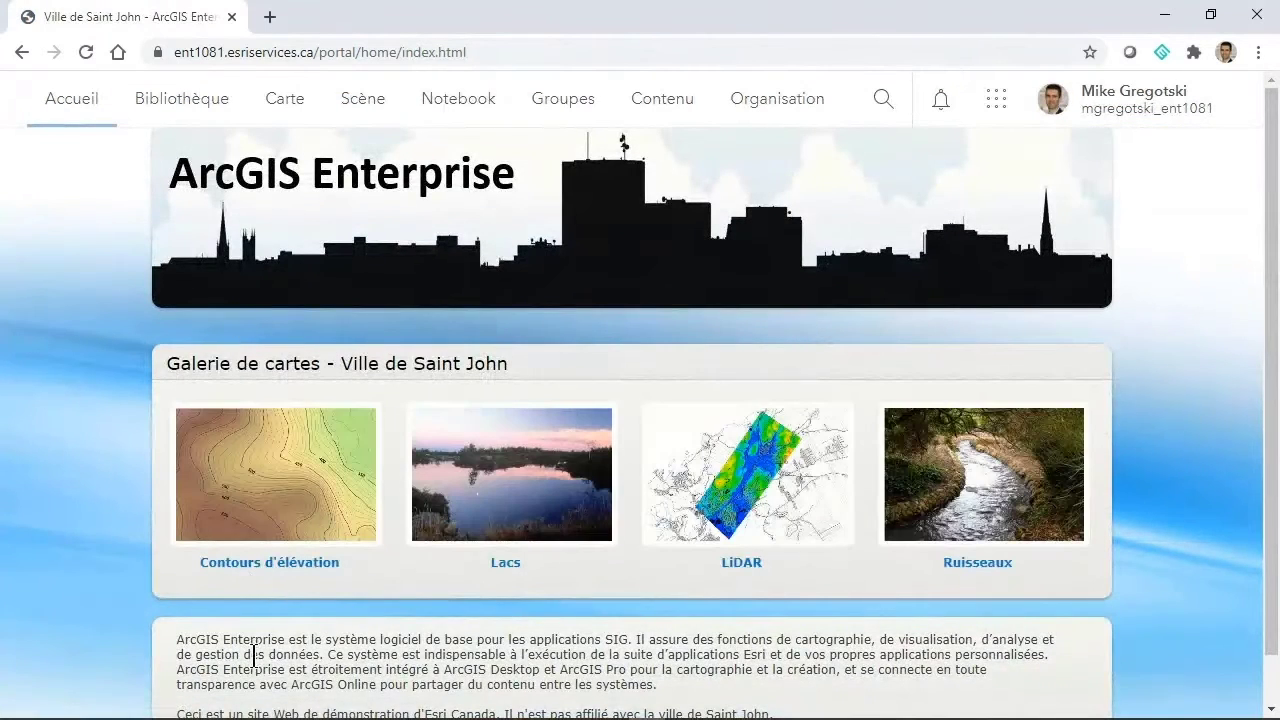
{"action": "mouse_move", "coordinate": [315, 700]}
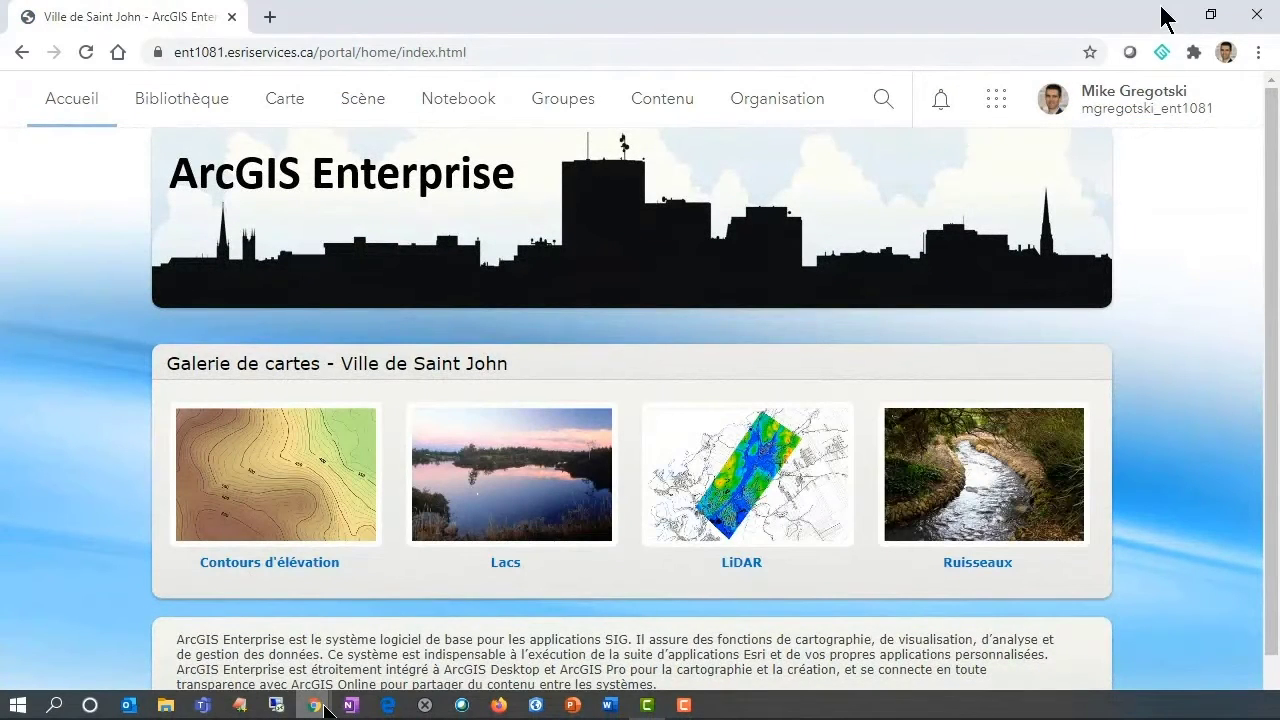
{"action": "double_click", "coordinate": [1154, 80]}
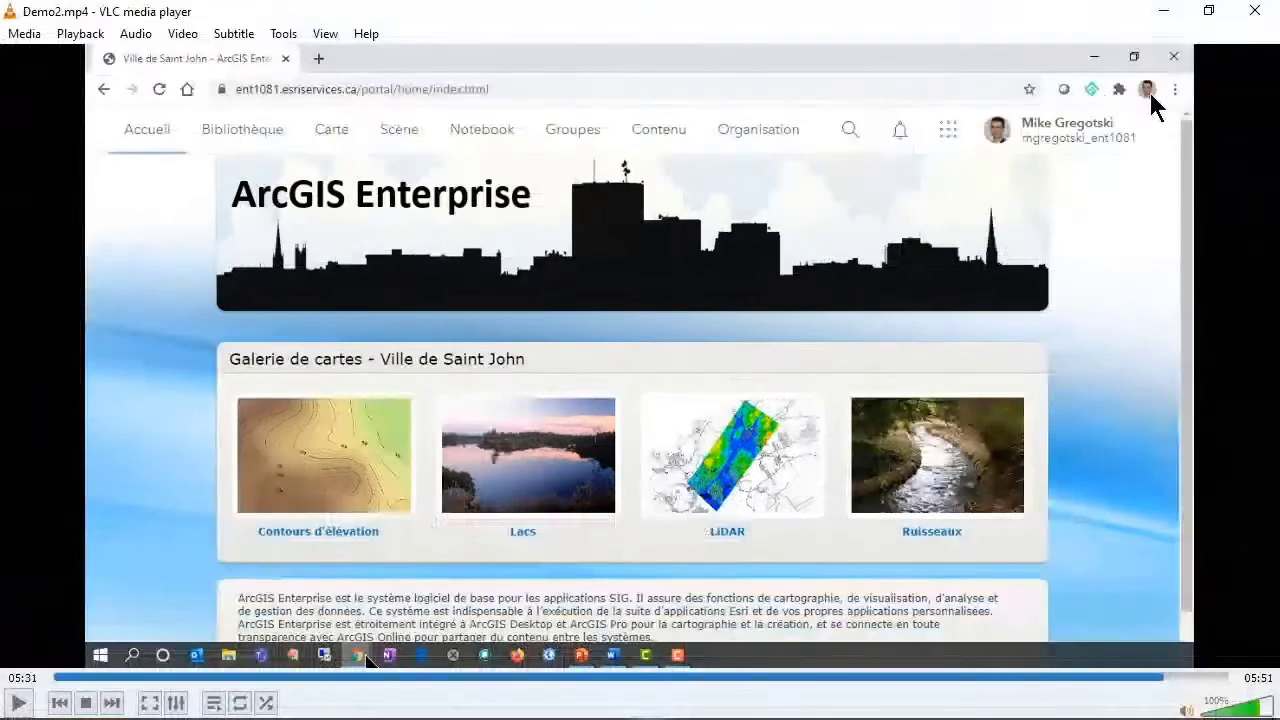
{"action": "left_click", "coordinate": [1163, 12]}
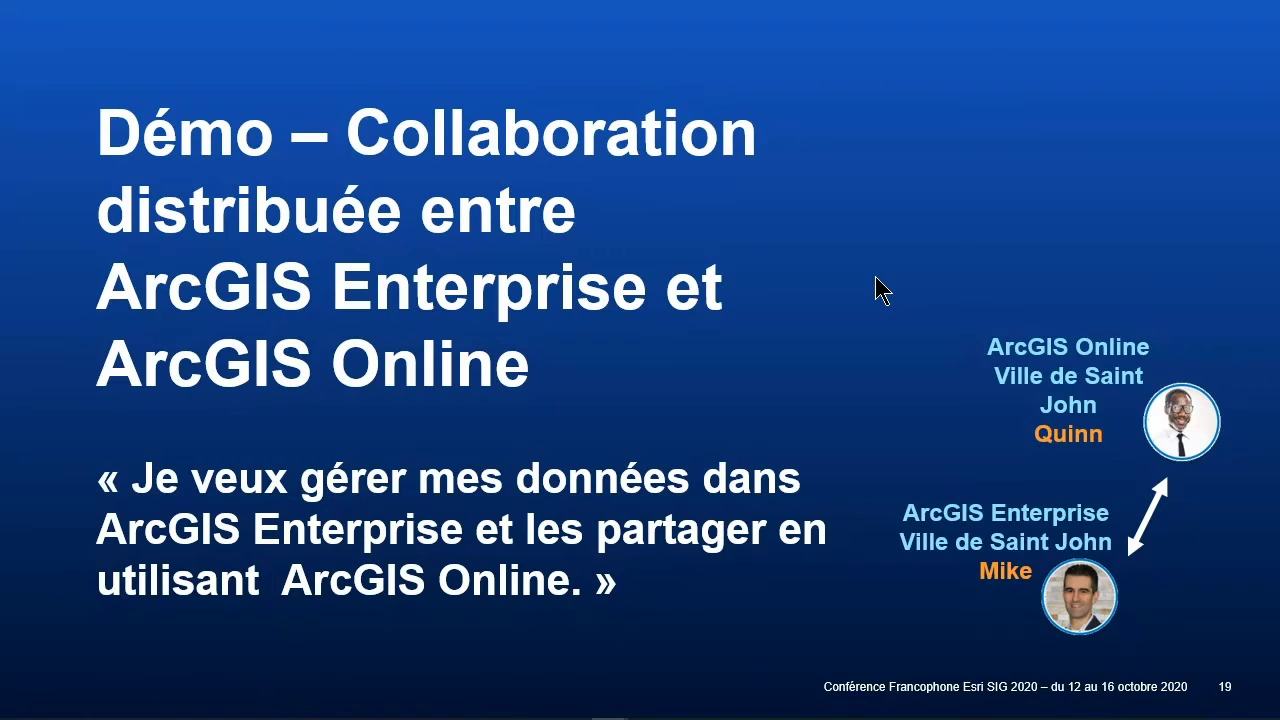
Step: Advance the slideshow to slide 20, Questions / Réponses
{"action": "key", "text": "Right"}
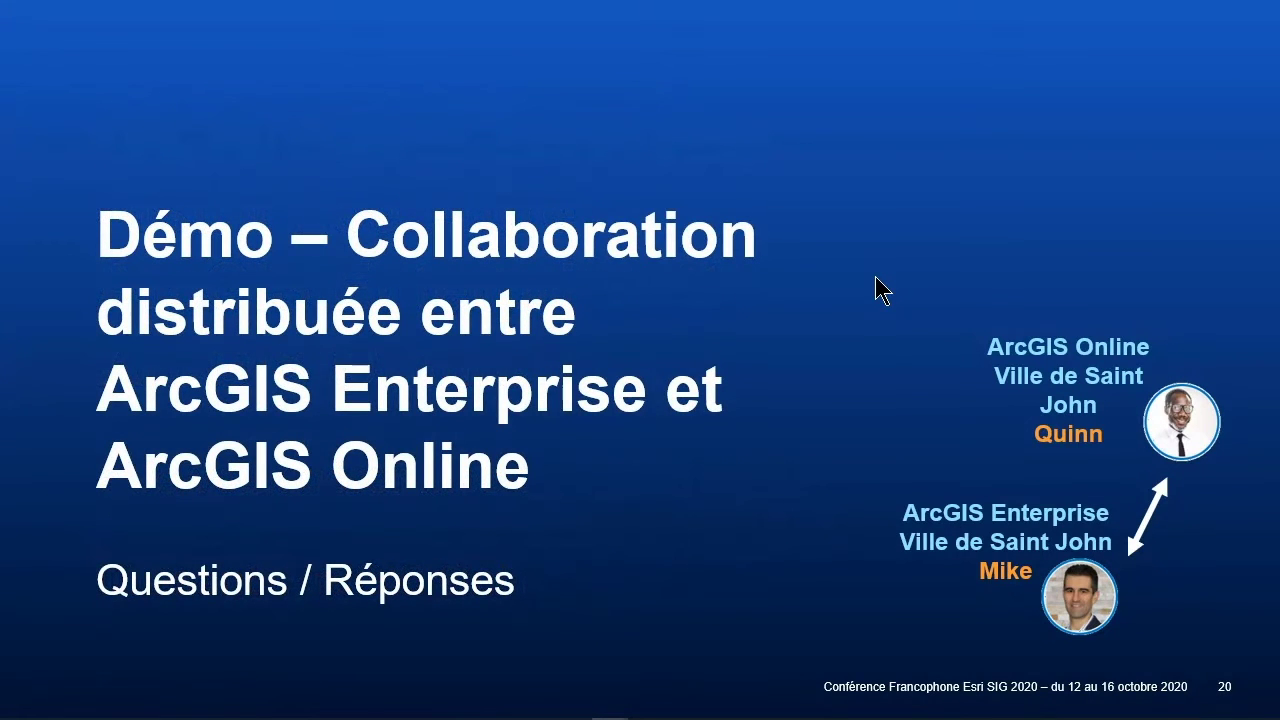
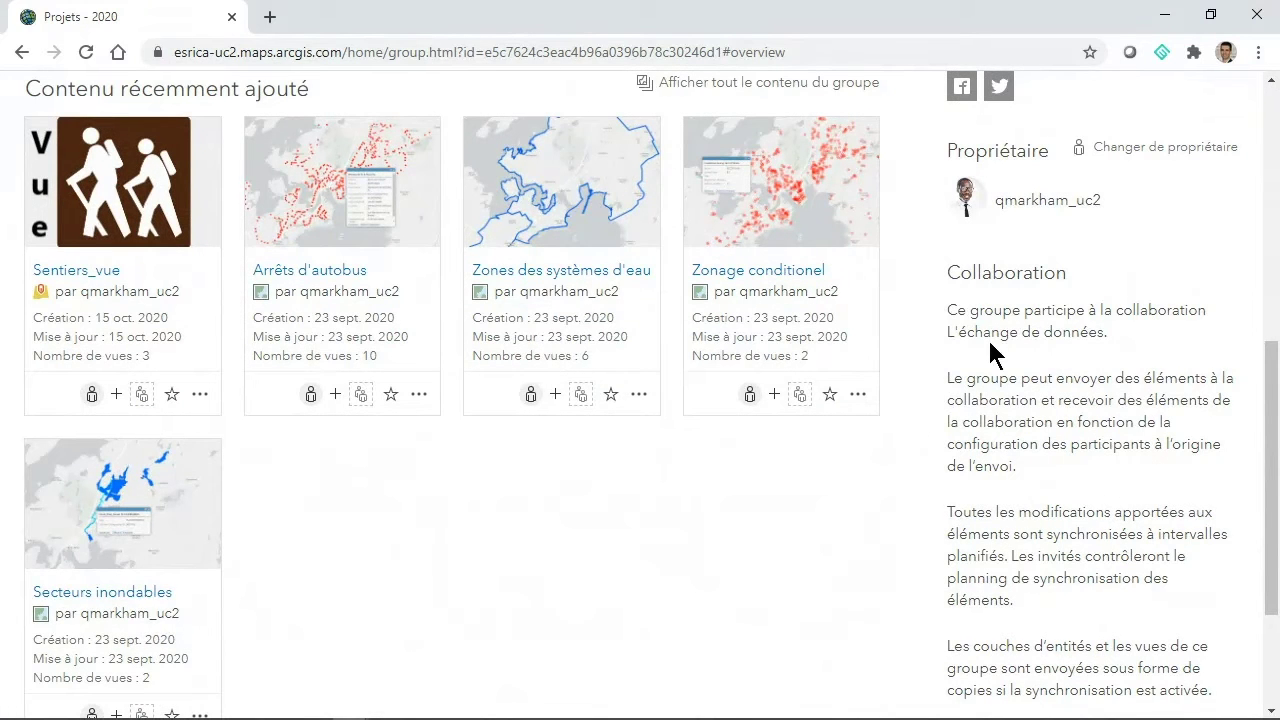
Step: Highlight and review the group's collaboration description, then switch to the Saint John Enterprise portal window
{"action": "left_click_drag", "start_coordinate": [946, 274], "coordinate": [1103, 657]}
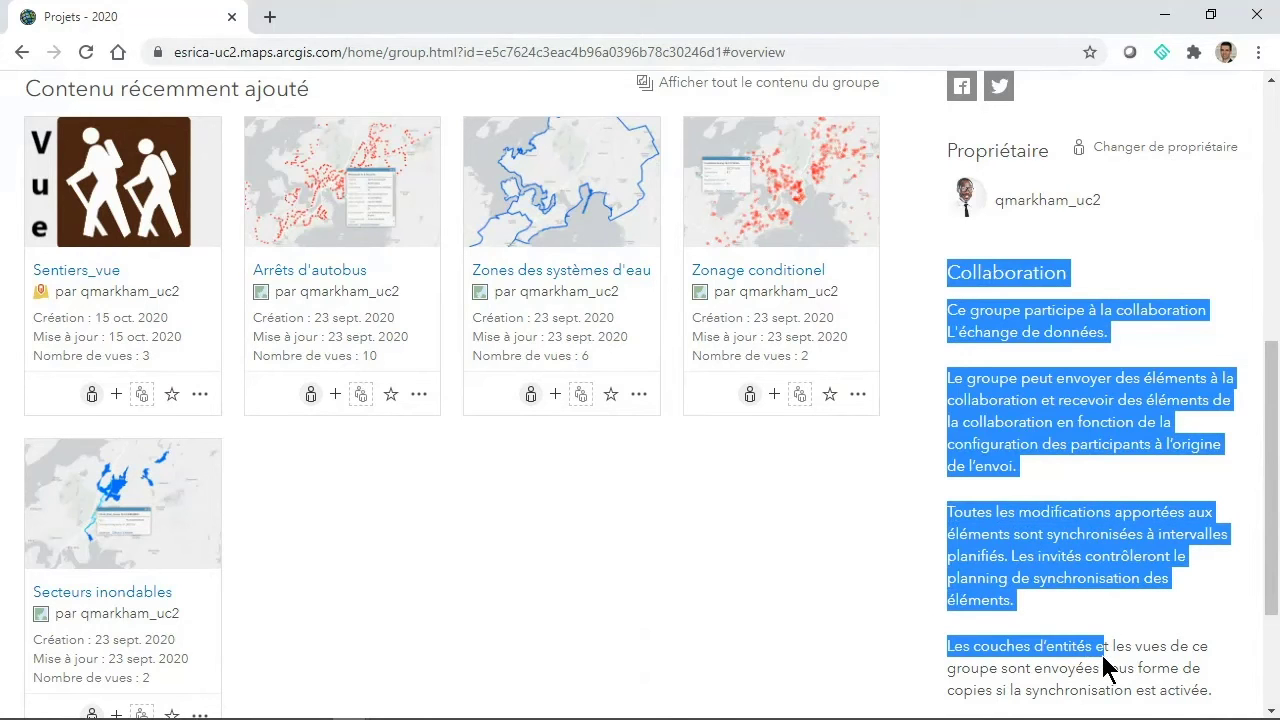
{"action": "scroll", "coordinate": [851, 603], "scroll_direction": "up", "scroll_amount": 1}
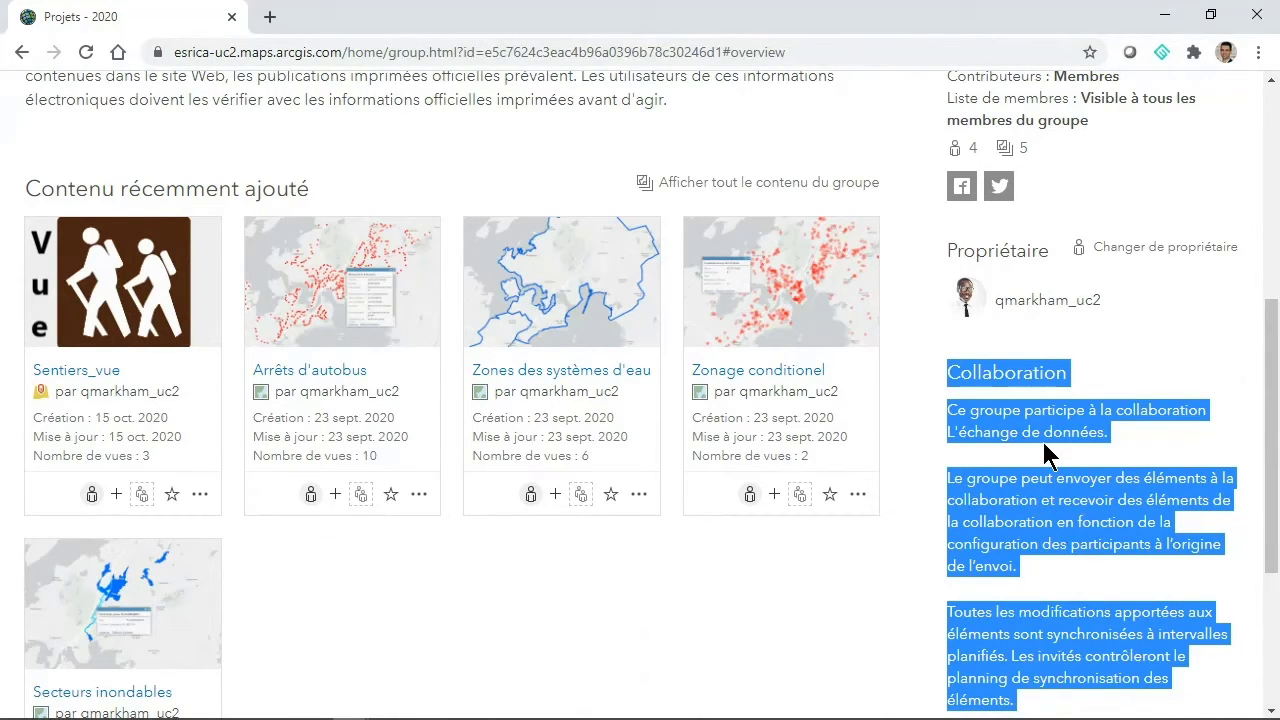
{"action": "scroll", "coordinate": [360, 680], "scroll_direction": "down", "scroll_amount": 3}
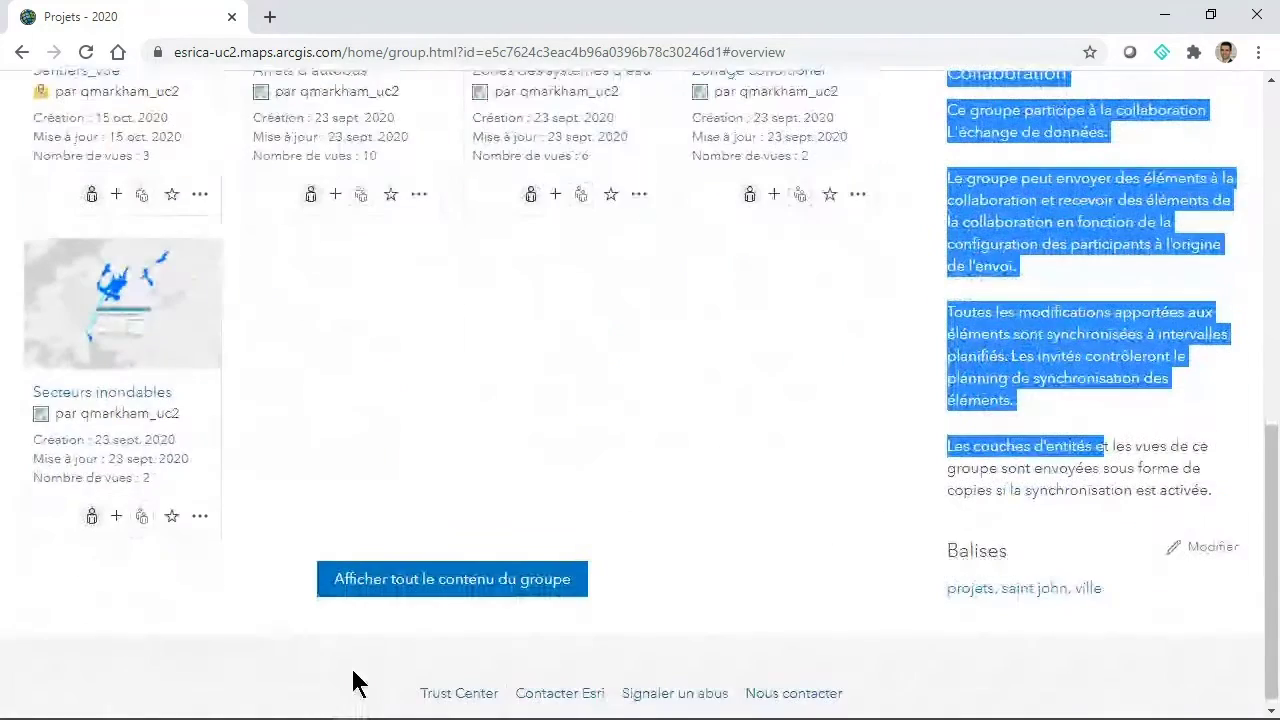
{"action": "mouse_move", "coordinate": [362, 715]}
{"action": "scroll", "coordinate": [629, 300], "scroll_direction": "up", "scroll_amount": 10}
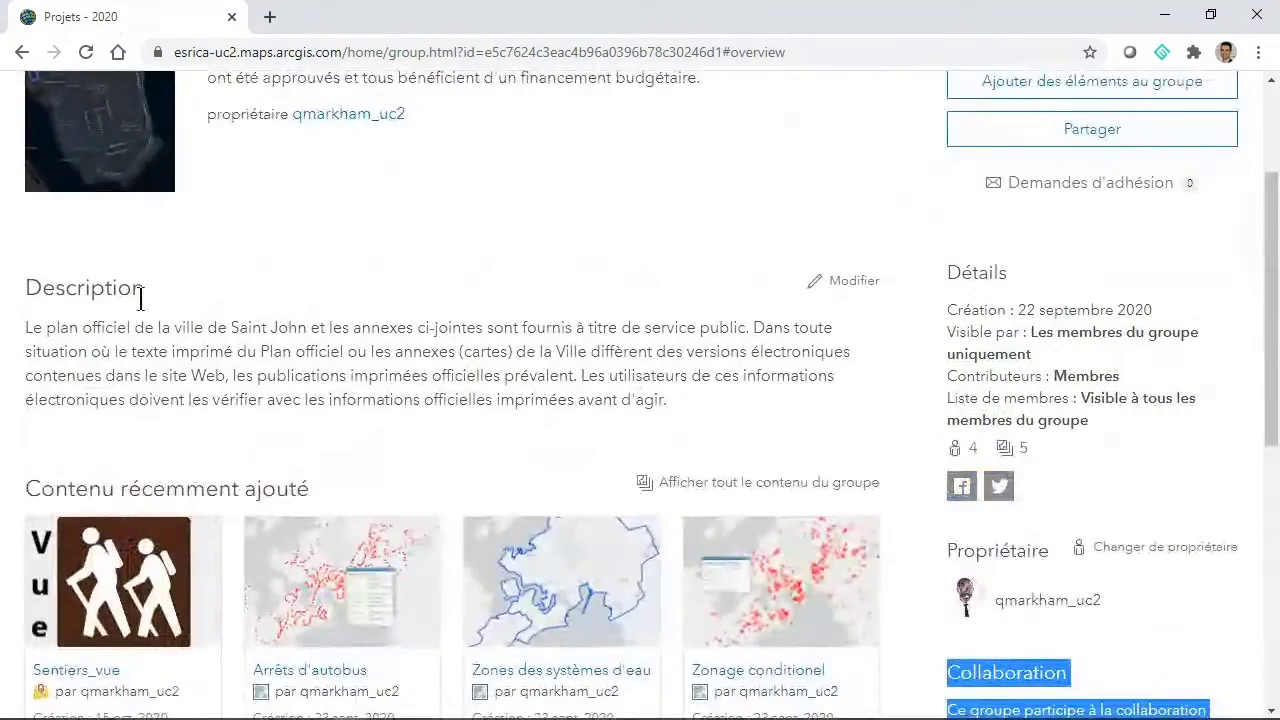
{"action": "left_click", "coordinate": [350, 705]}
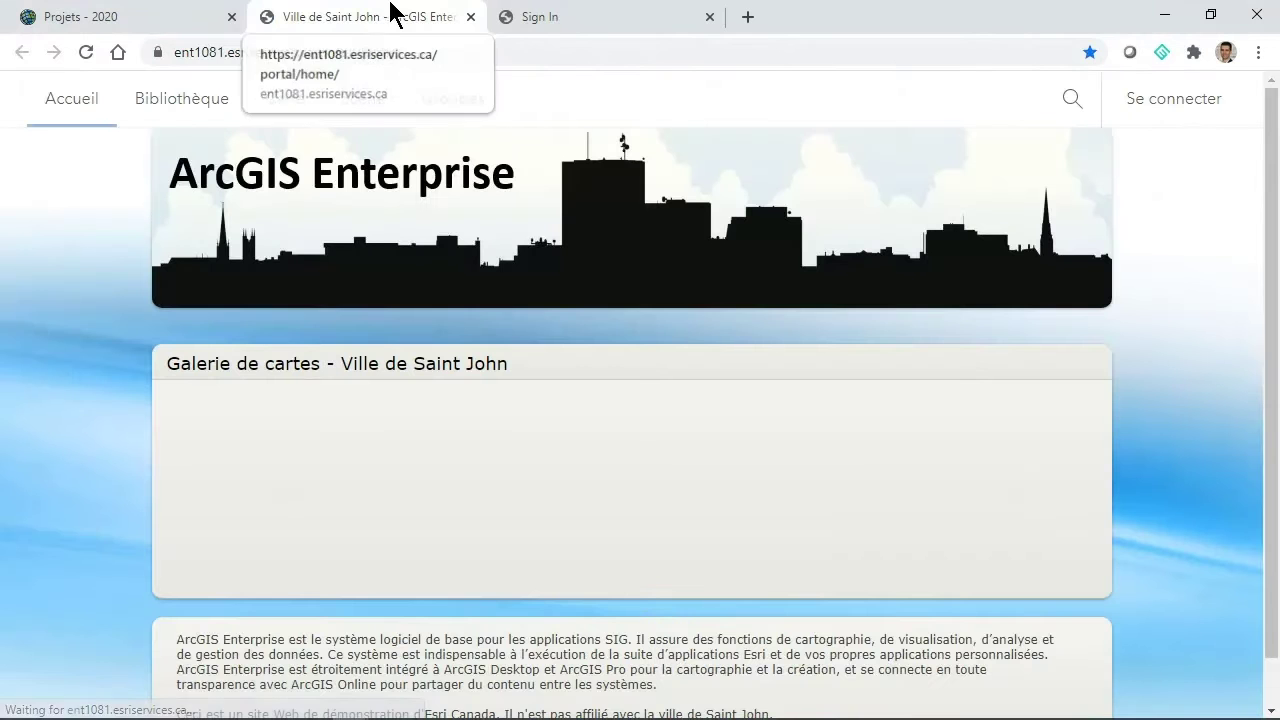
Step: Sign in to the Saint John portal with the saved account credentials and show the Groupes page
{"action": "left_click", "coordinate": [1218, 112]}
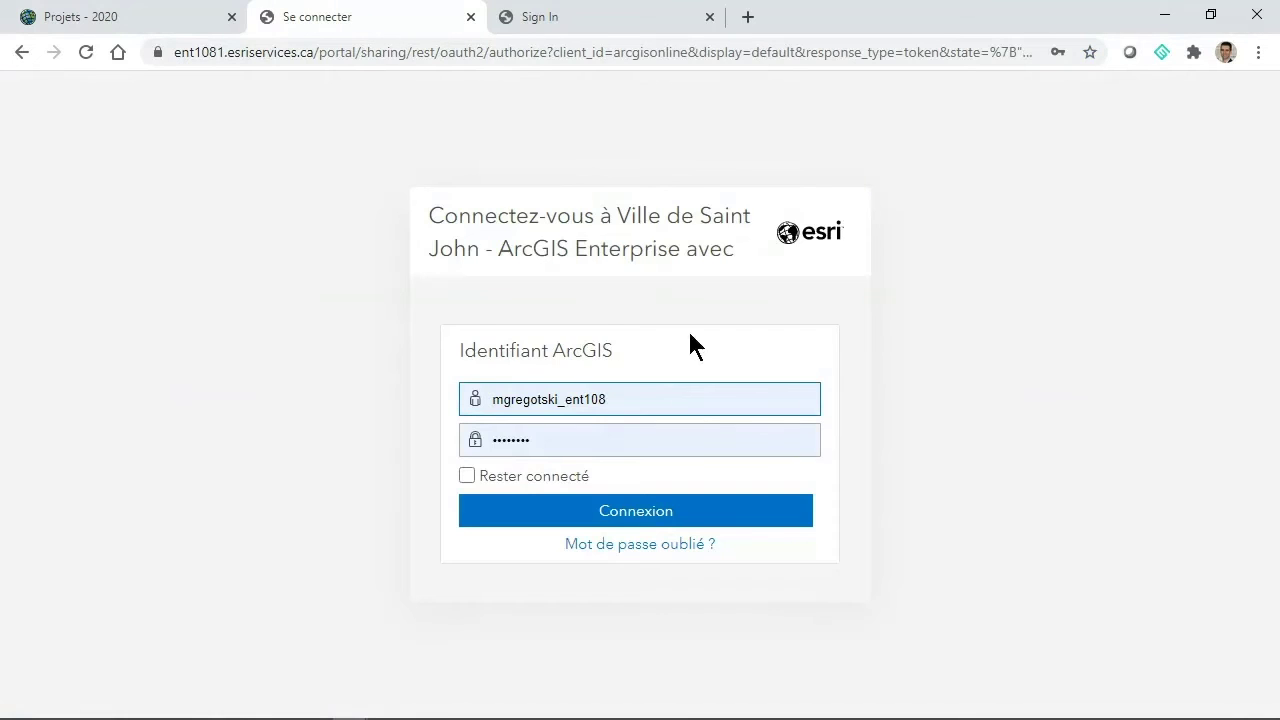
{"action": "left_click", "coordinate": [668, 400]}
{"action": "type", "text": "1"}
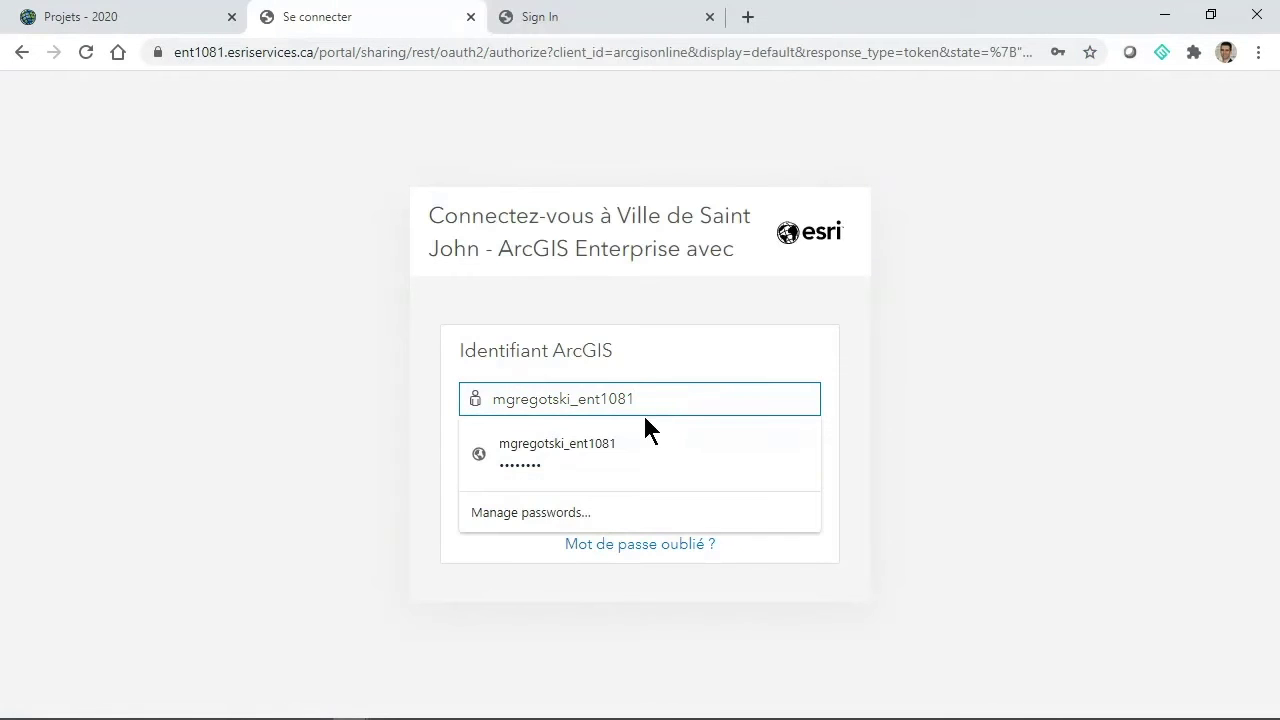
{"action": "left_click", "coordinate": [600, 448]}
{"action": "left_click", "coordinate": [630, 514]}
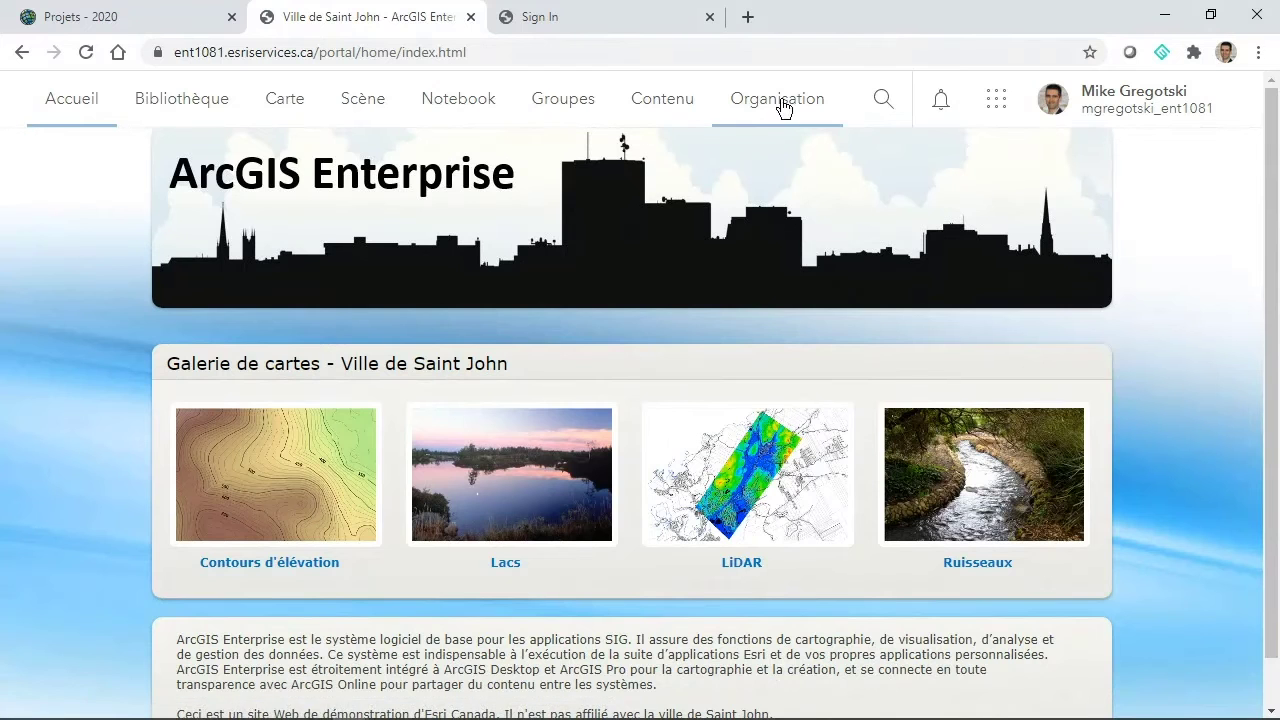
{"action": "left_click", "coordinate": [566, 108]}
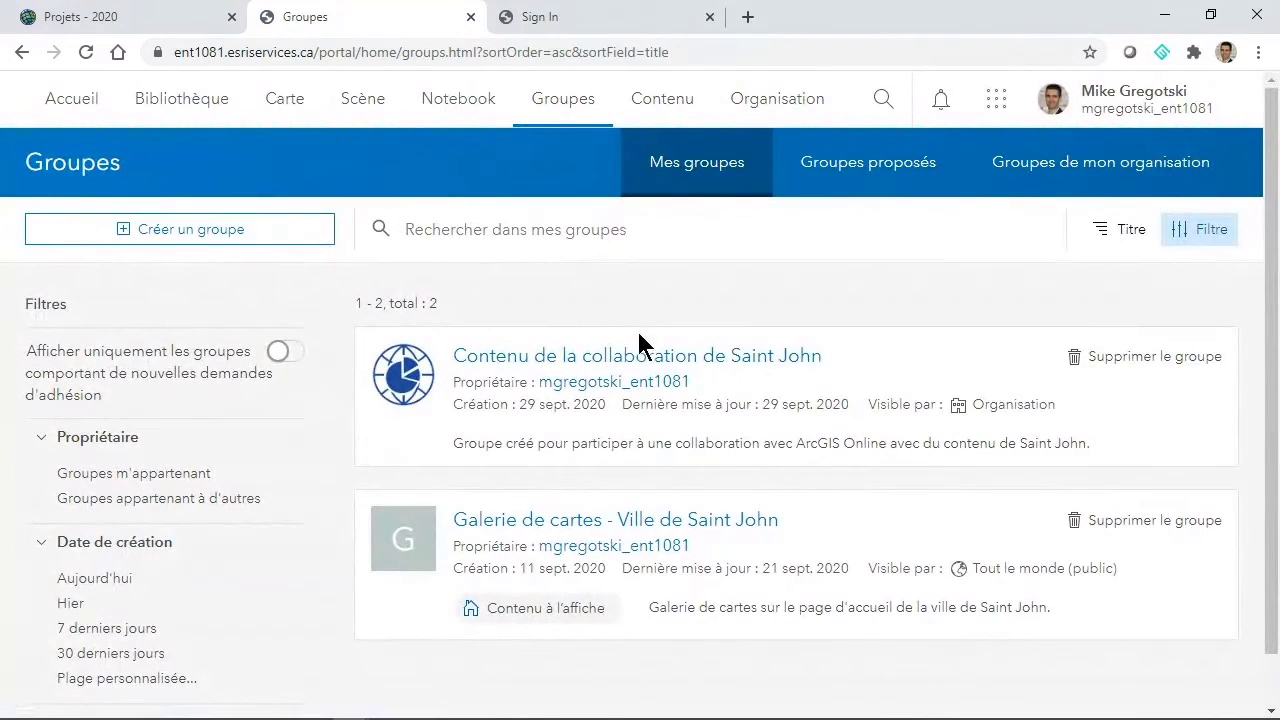
Step: Browse the recently added content of Contenu de la collaboration de Saint John, then go to Organisation
{"action": "left_click", "coordinate": [652, 360]}
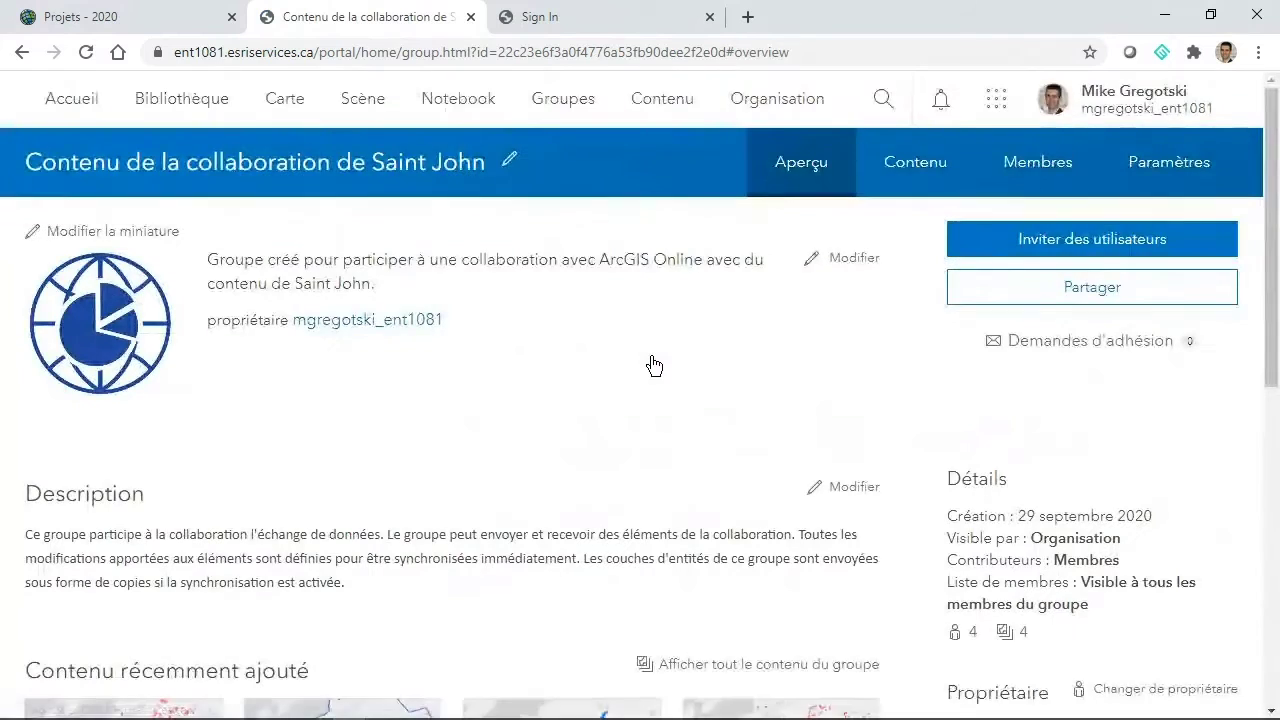
{"action": "scroll", "coordinate": [652, 364], "scroll_direction": "down", "scroll_amount": 4}
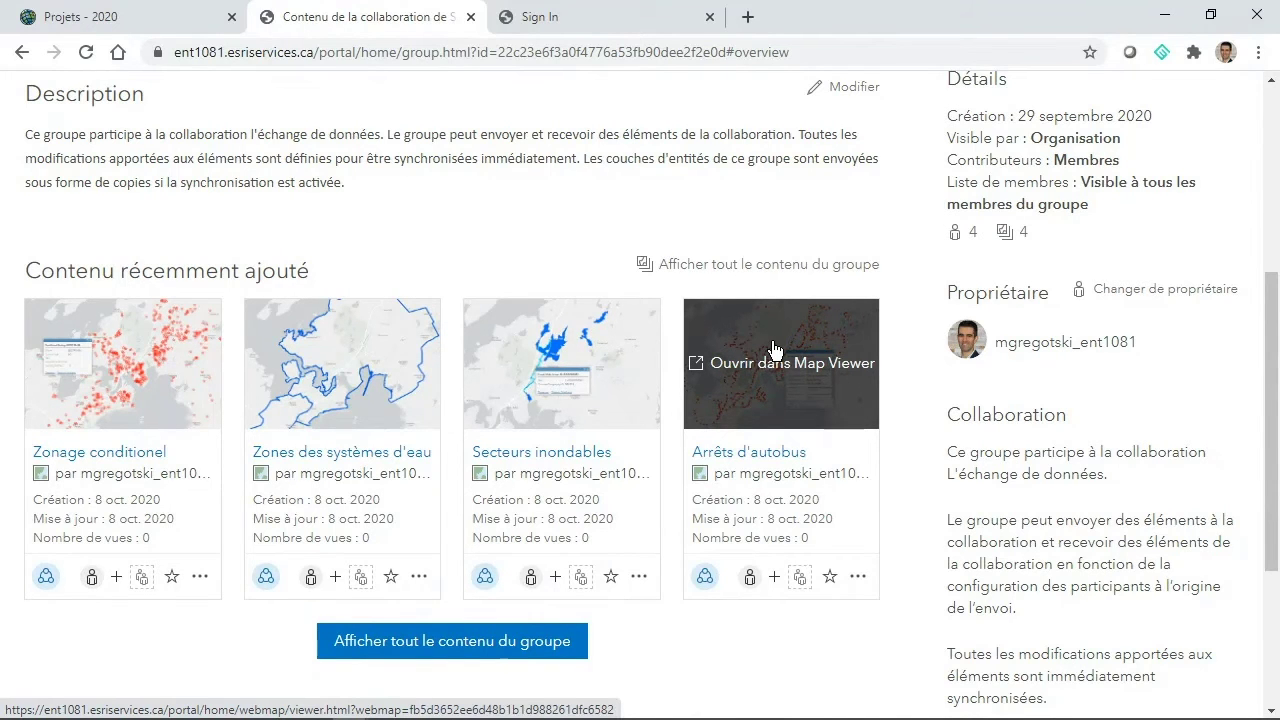
{"action": "scroll", "coordinate": [773, 348], "scroll_direction": "up", "scroll_amount": 4}
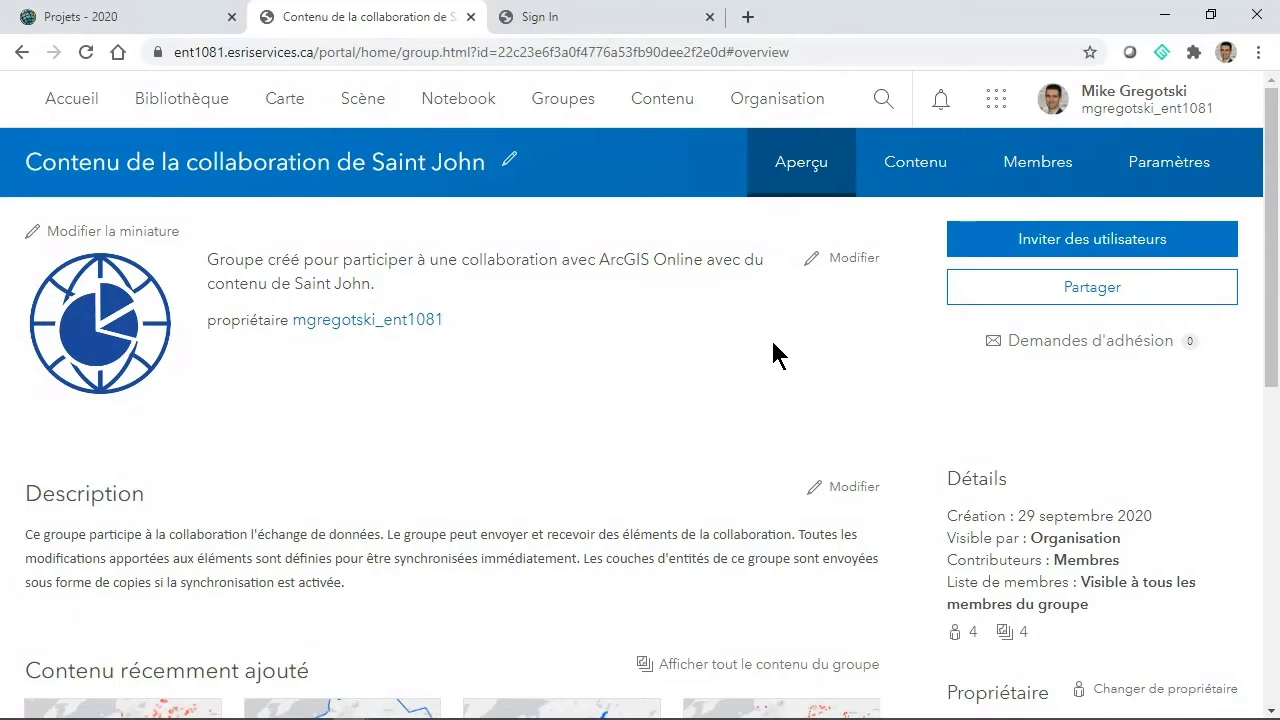
{"action": "left_click", "coordinate": [799, 96]}
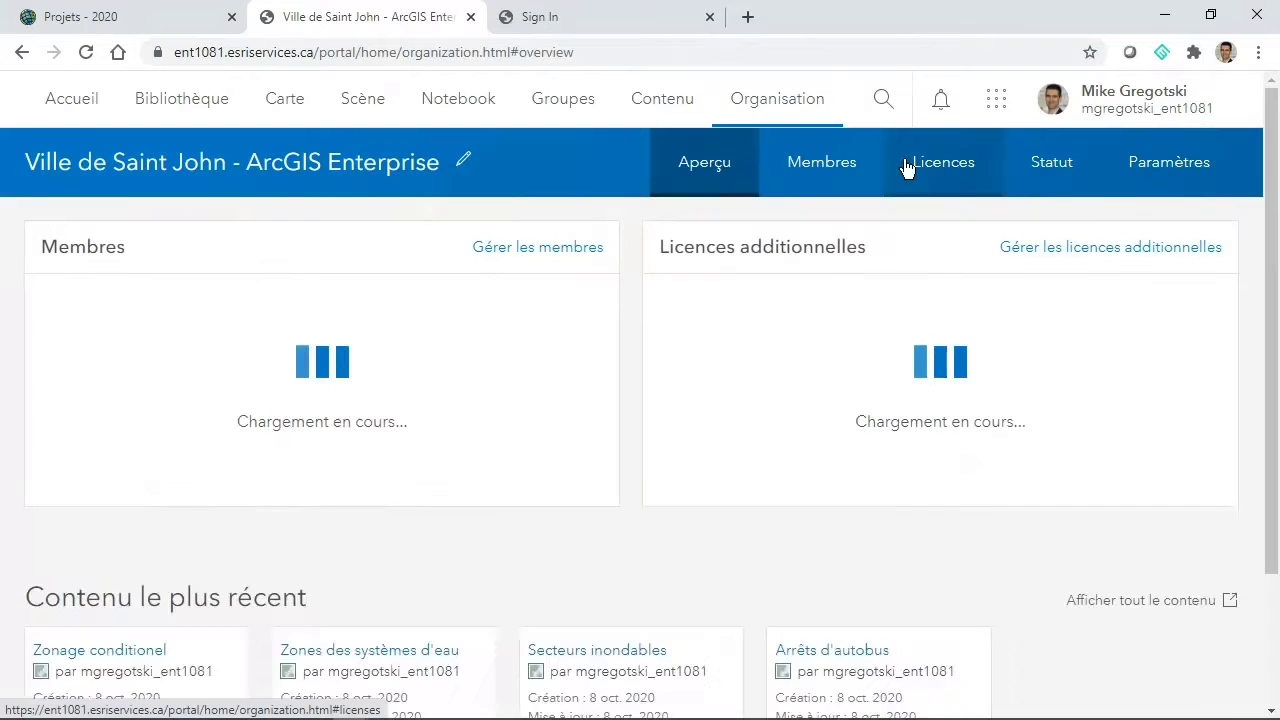
Step: From the organization's collaboration settings, synchronize the L'échange de données workspace
{"action": "left_click", "coordinate": [1163, 169]}
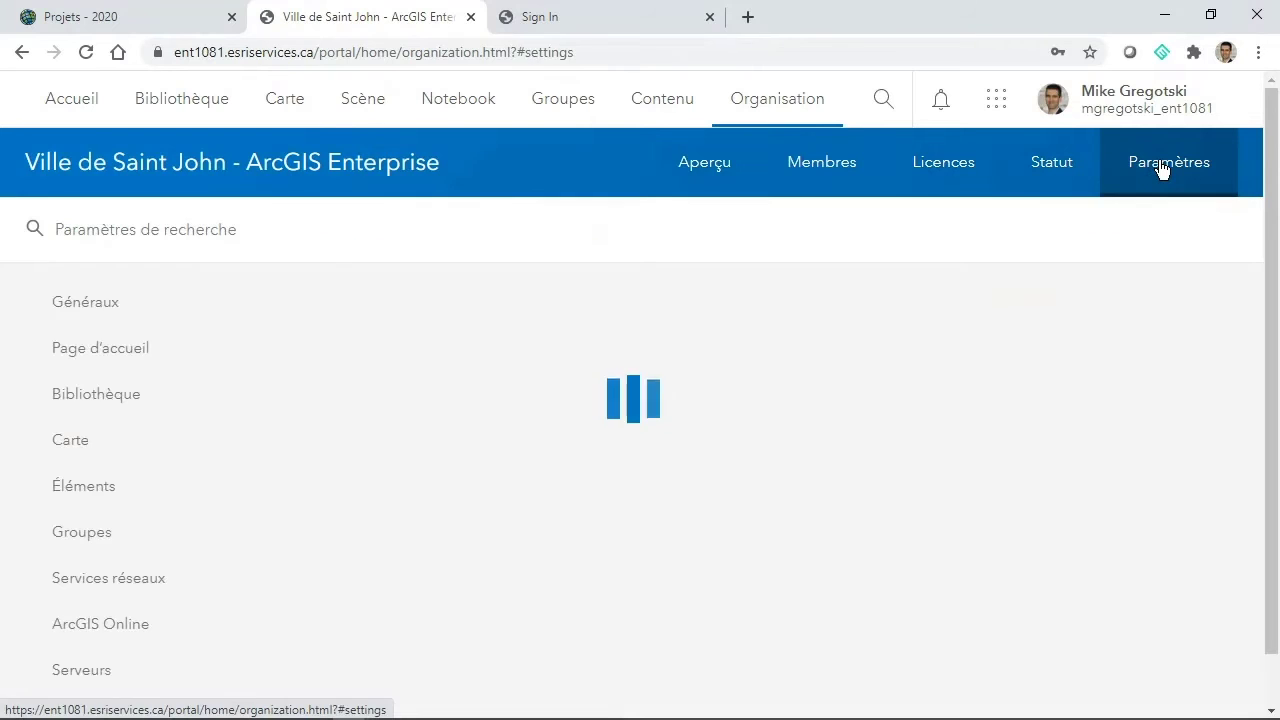
{"action": "scroll", "coordinate": [250, 464], "scroll_direction": "down", "scroll_amount": 5}
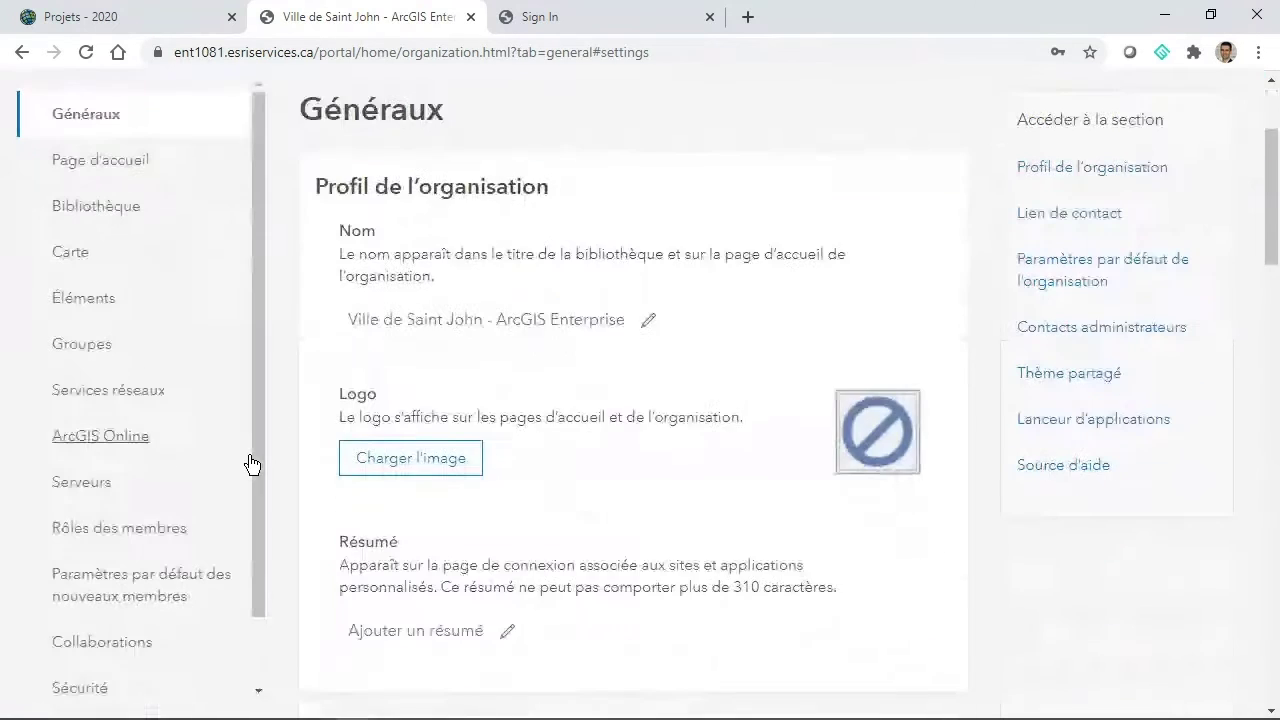
{"action": "scroll", "coordinate": [130, 560], "scroll_direction": "down", "scroll_amount": 1}
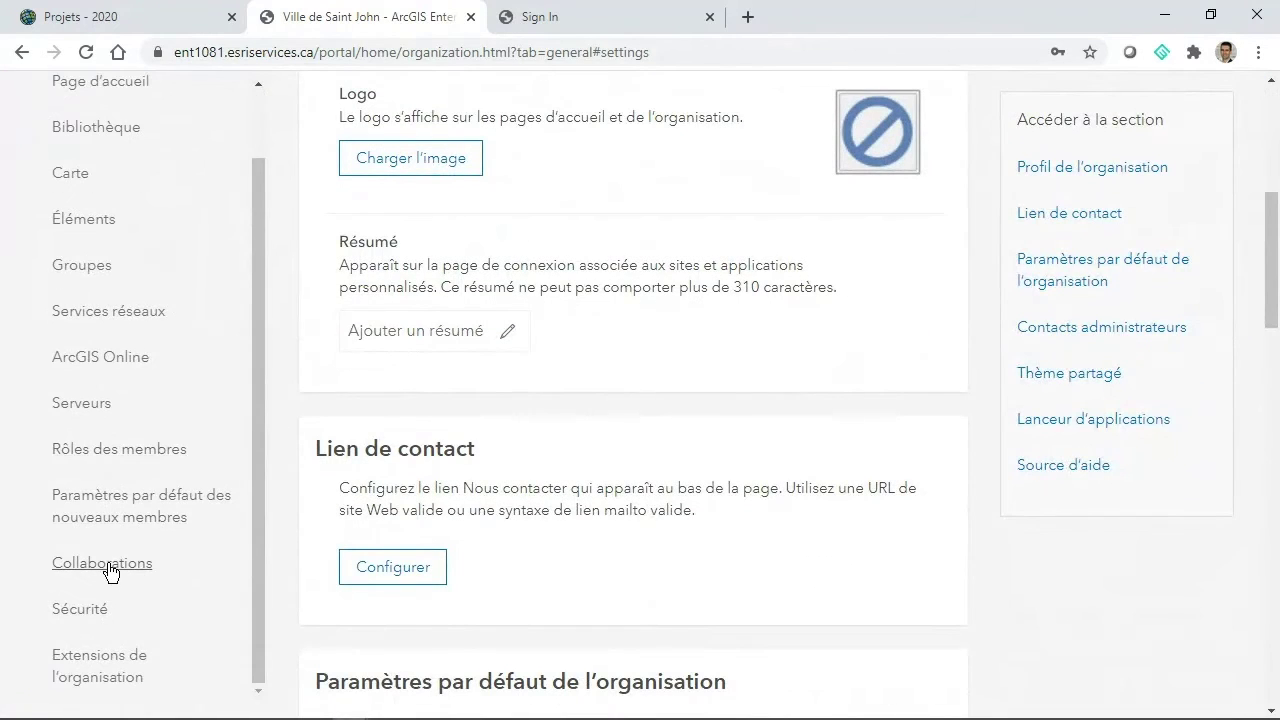
{"action": "left_click", "coordinate": [106, 564]}
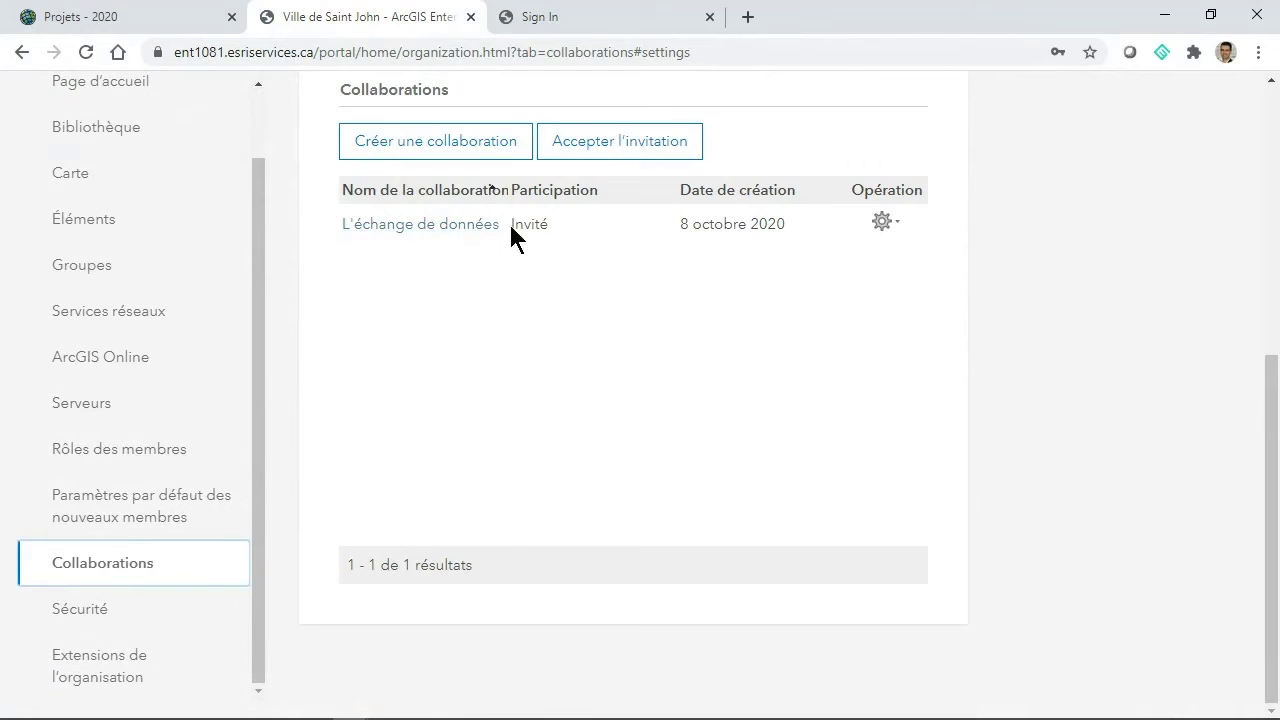
{"action": "left_click", "coordinate": [455, 225]}
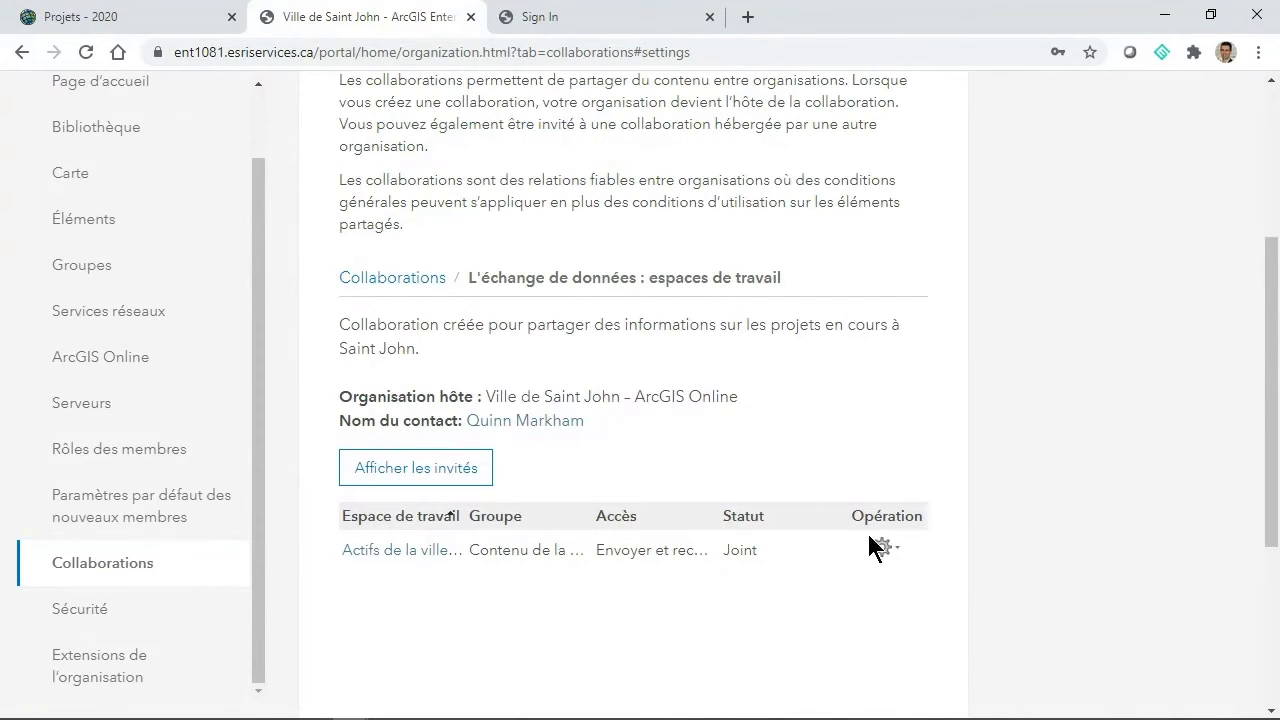
{"action": "left_click", "coordinate": [897, 546]}
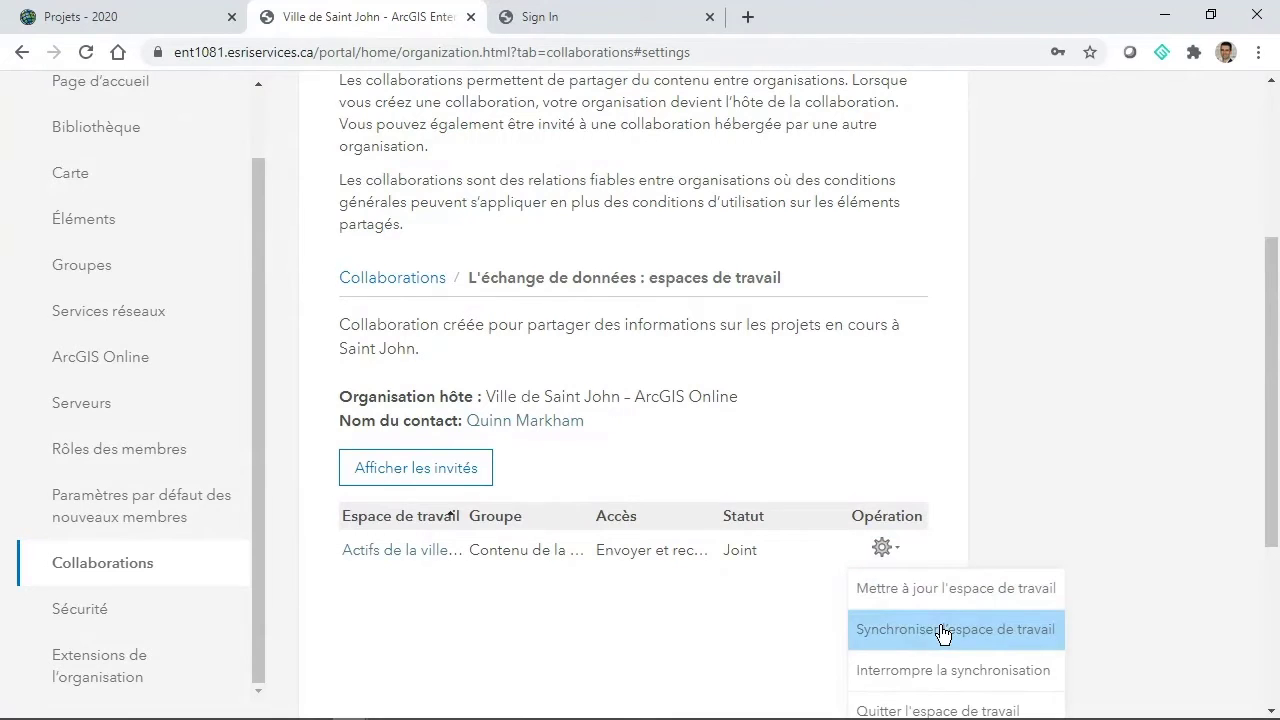
{"action": "left_click", "coordinate": [943, 633]}
{"action": "left_click", "coordinate": [646, 600]}
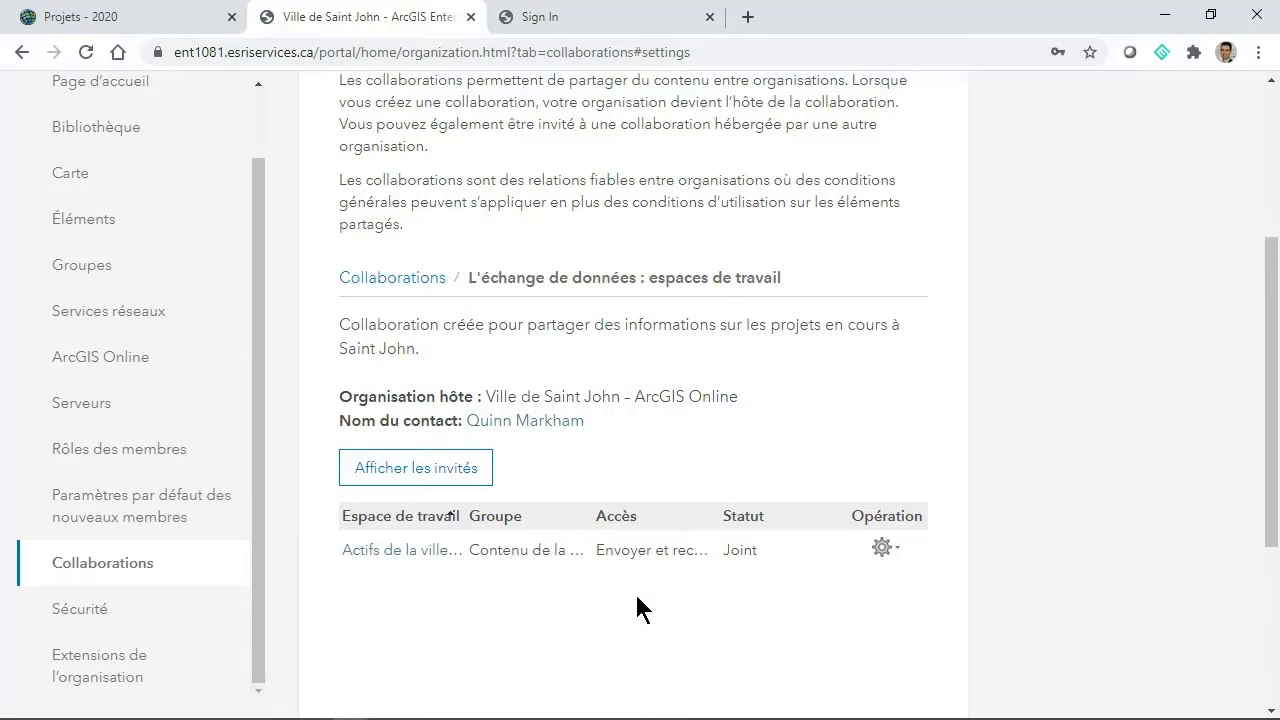
Step: Check the Actifs de la ville de Saint John sync status En cours, then choose Mettre à jour l'espace de travail
{"action": "left_click", "coordinate": [421, 556]}
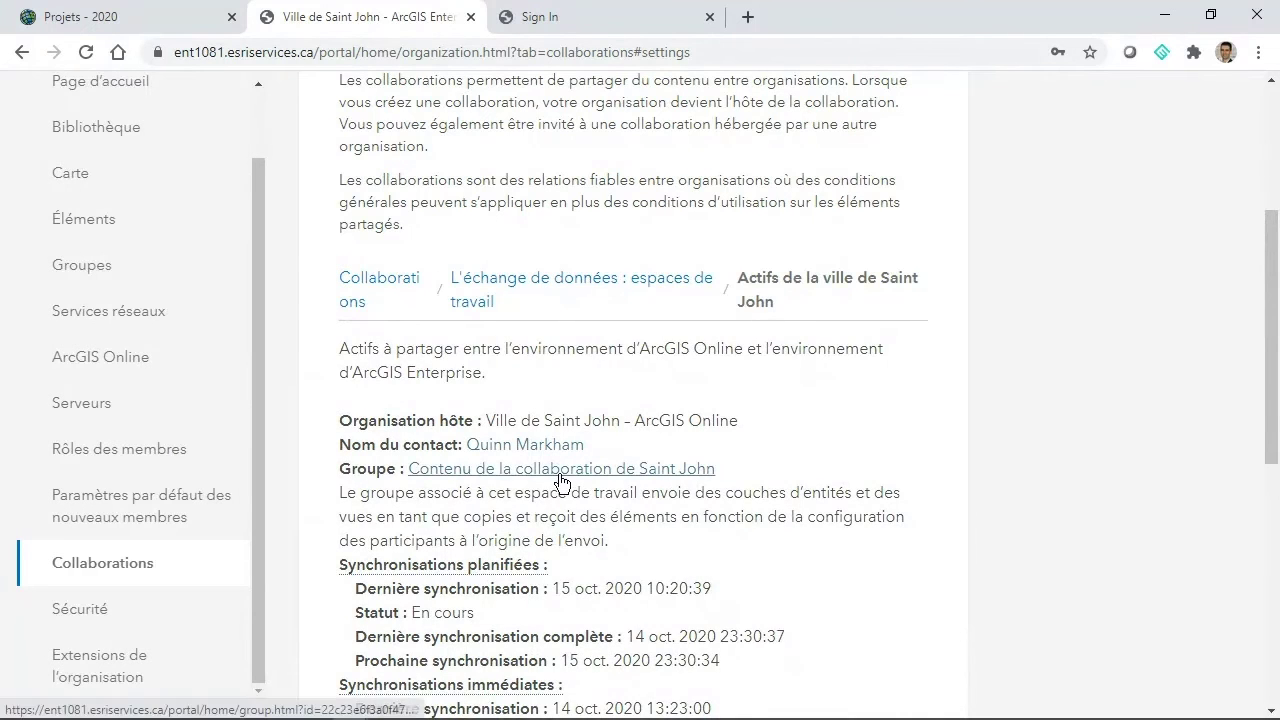
{"action": "scroll", "coordinate": [663, 514], "scroll_direction": "down", "scroll_amount": 1}
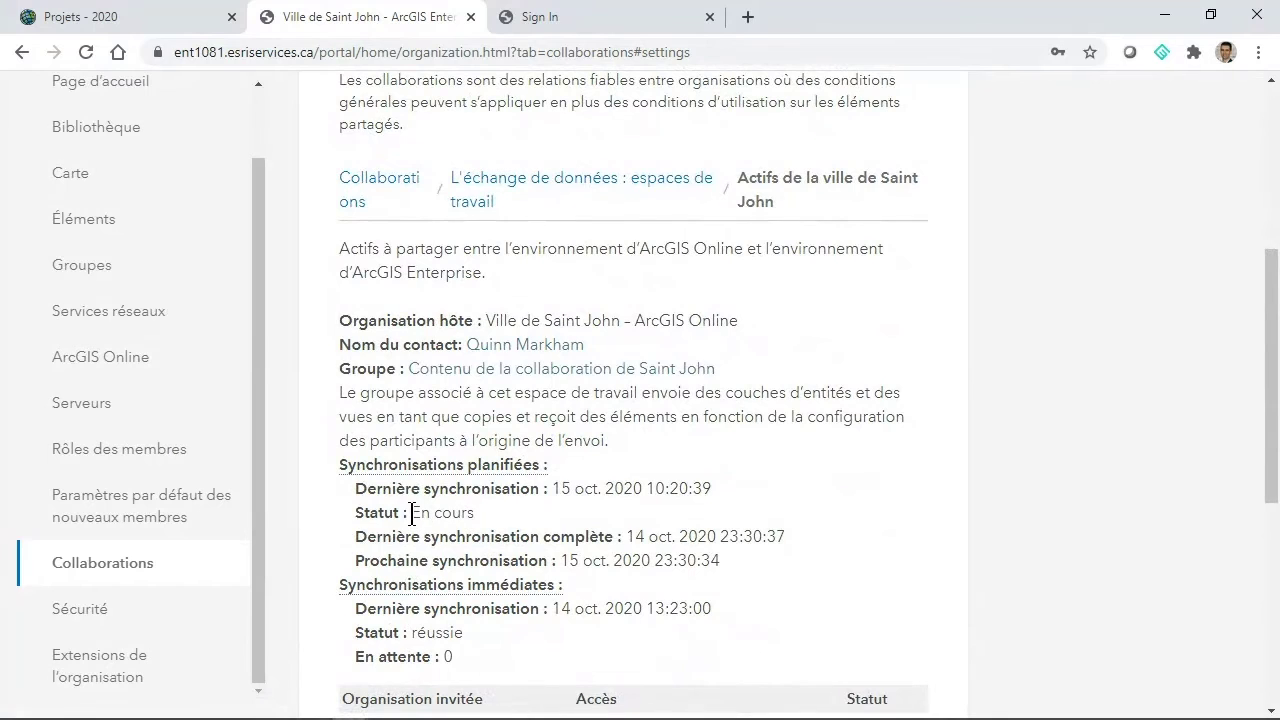
{"action": "left_click_drag", "start_coordinate": [410, 512], "coordinate": [488, 522]}
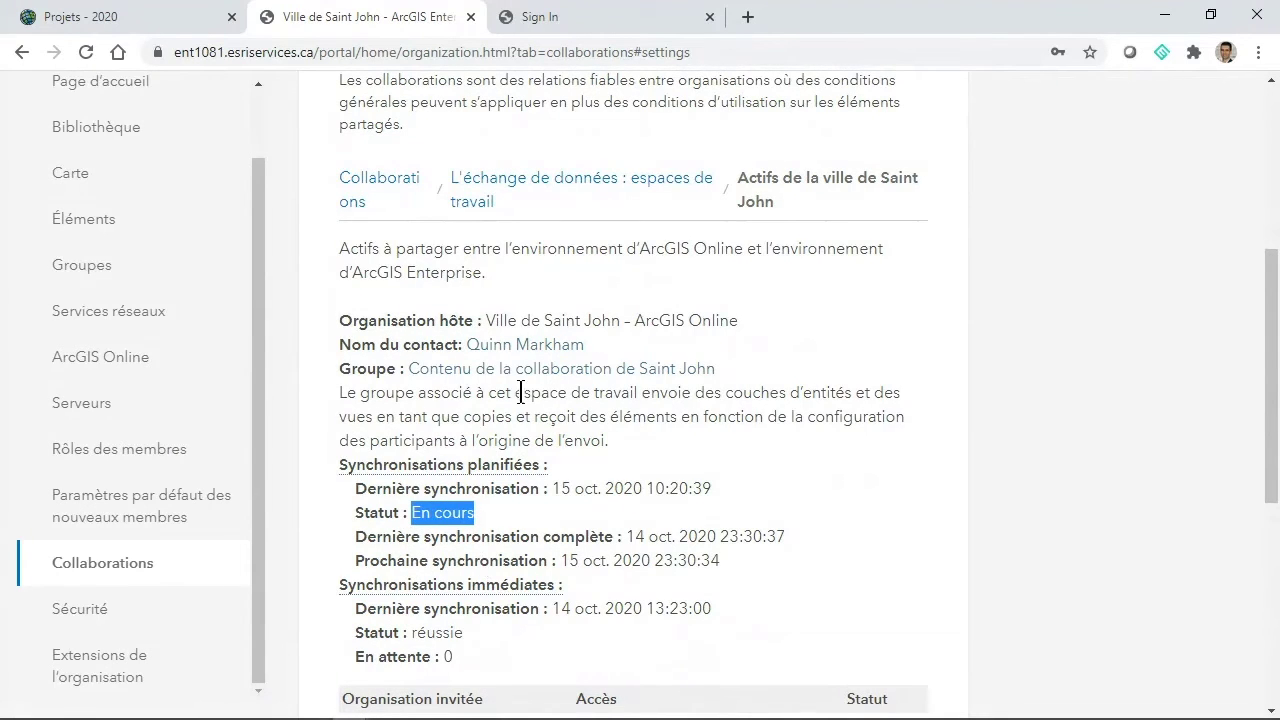
{"action": "left_click", "coordinate": [505, 190]}
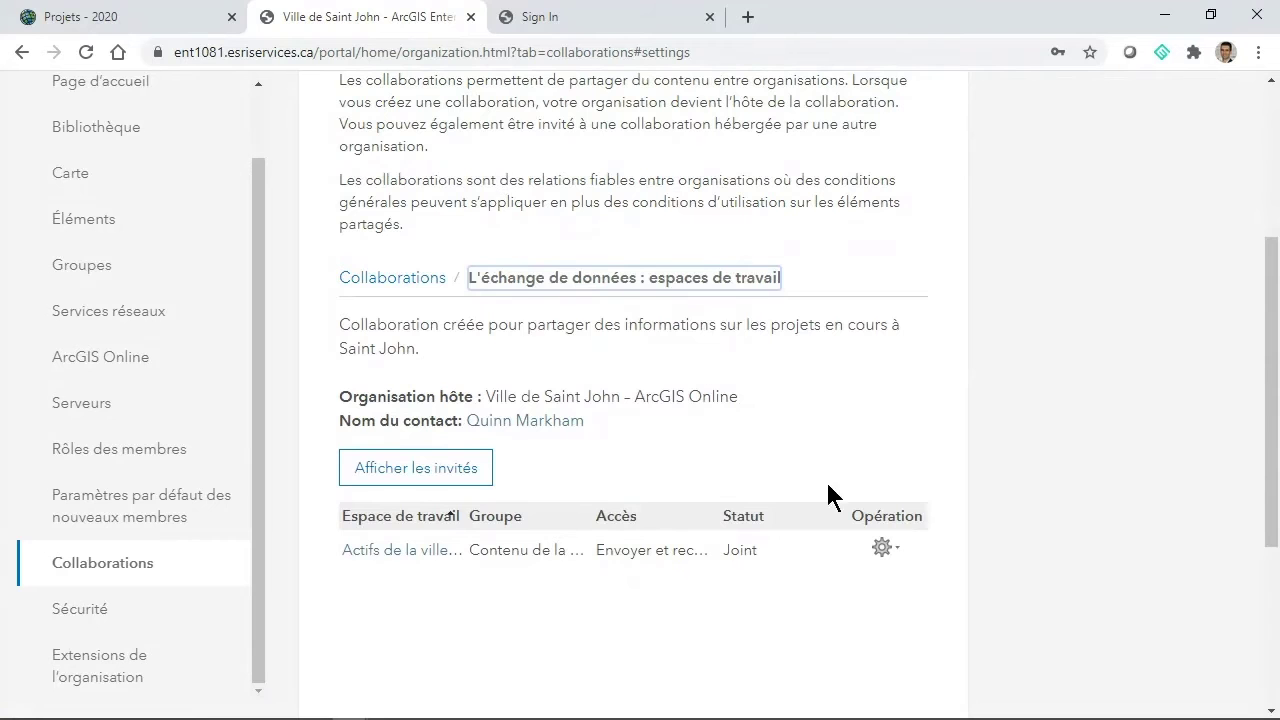
{"action": "left_click", "coordinate": [884, 548]}
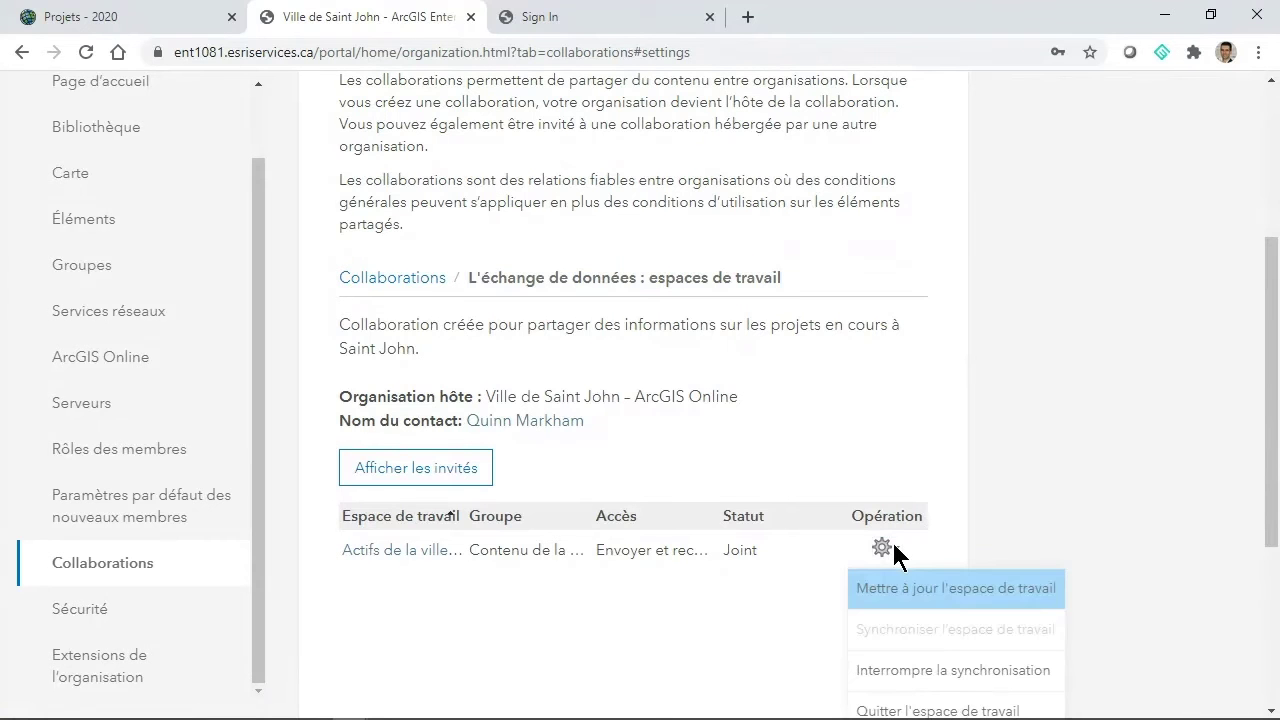
{"action": "left_click", "coordinate": [936, 590]}
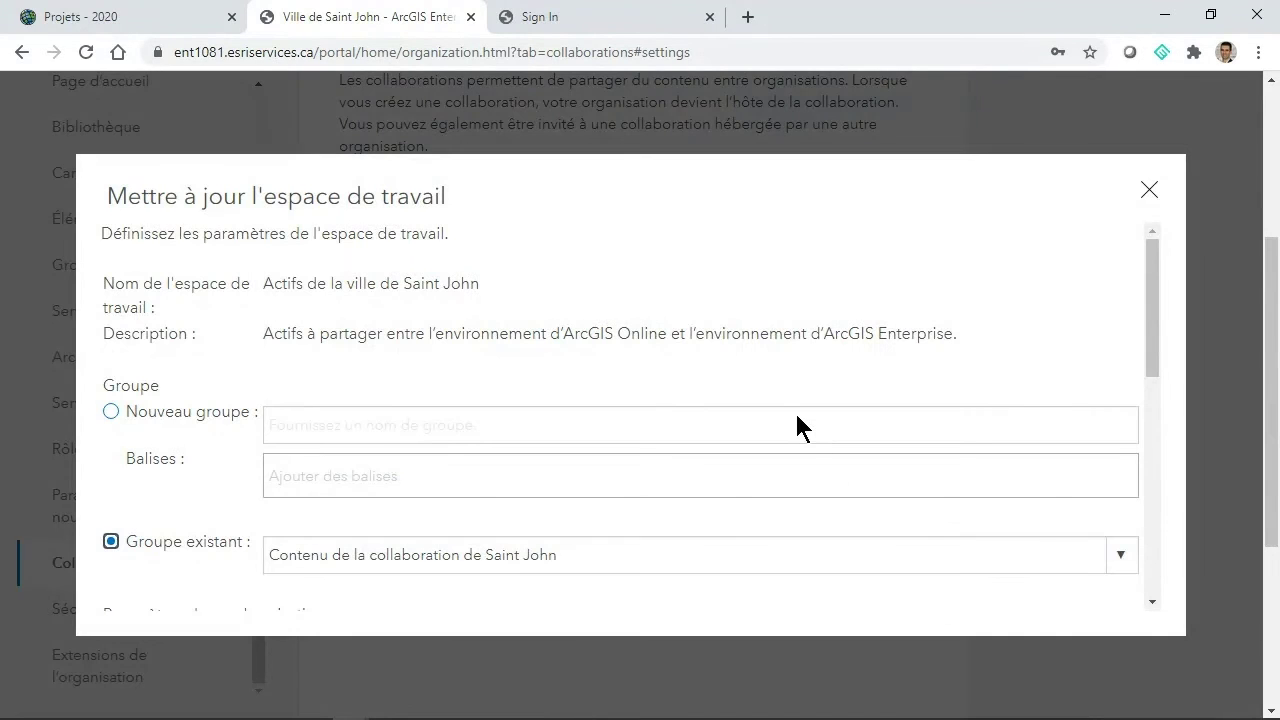
Step: Review the workspace's group and synchronization settings, then close the dialog unchanged
{"action": "scroll", "coordinate": [797, 425], "scroll_direction": "down", "scroll_amount": 2}
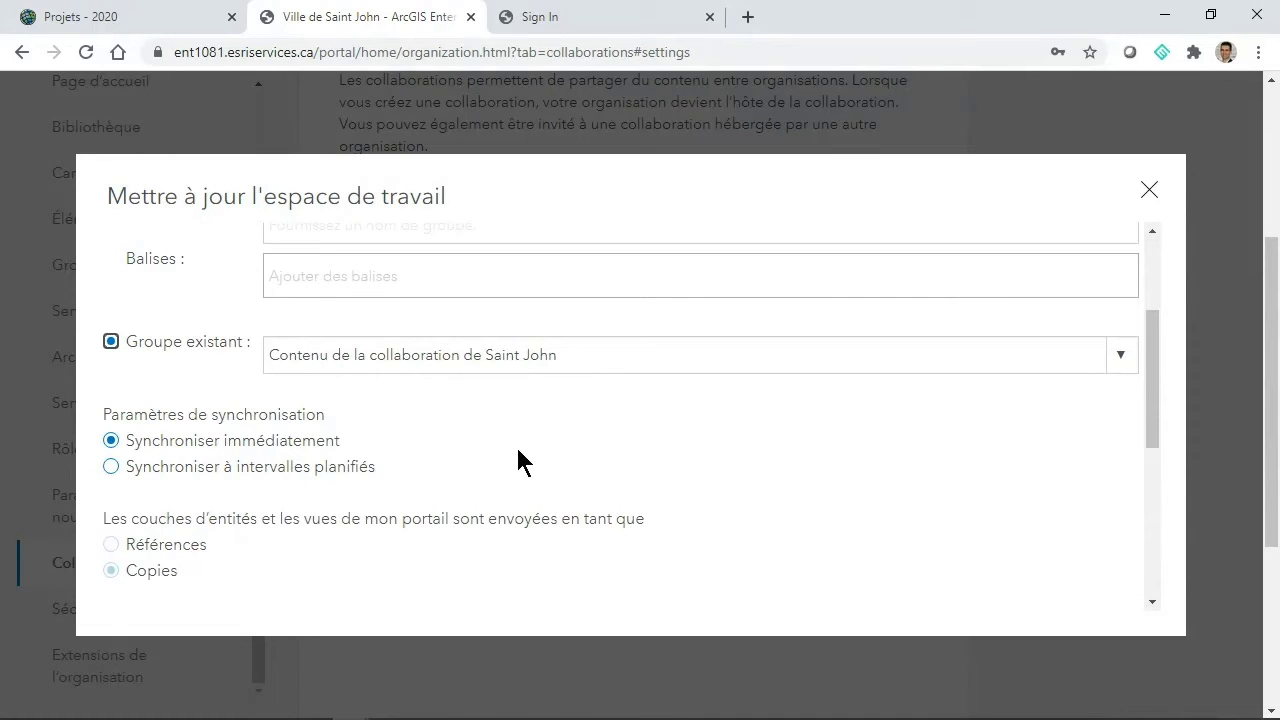
{"action": "scroll", "coordinate": [518, 460], "scroll_direction": "down", "scroll_amount": 2}
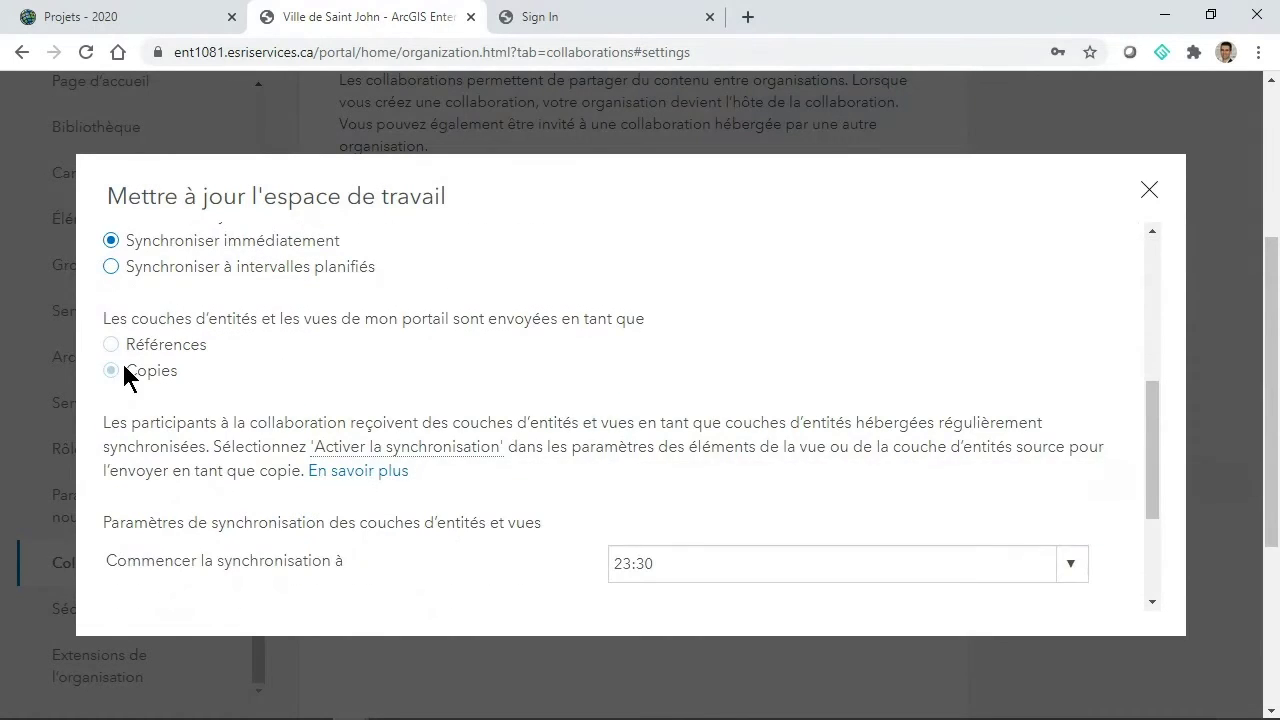
{"action": "scroll", "coordinate": [395, 410], "scroll_direction": "down", "scroll_amount": 2}
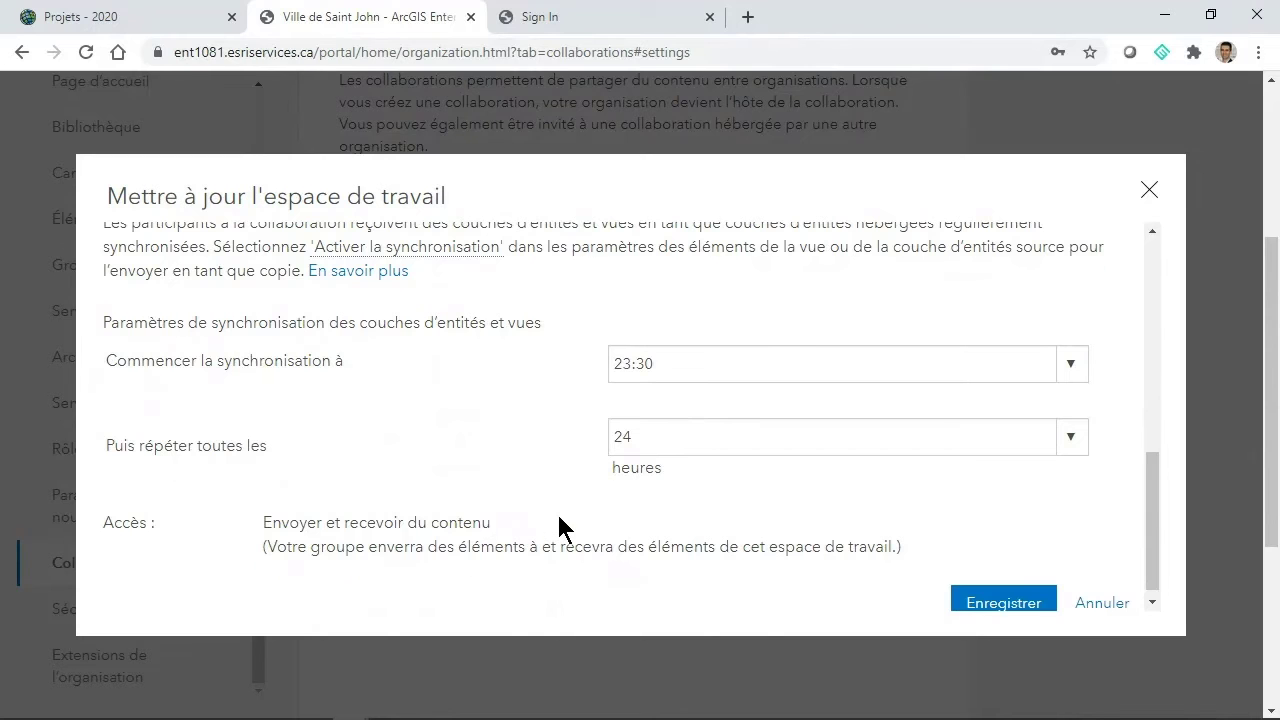
{"action": "scroll", "coordinate": [559, 518], "scroll_direction": "up", "scroll_amount": 10}
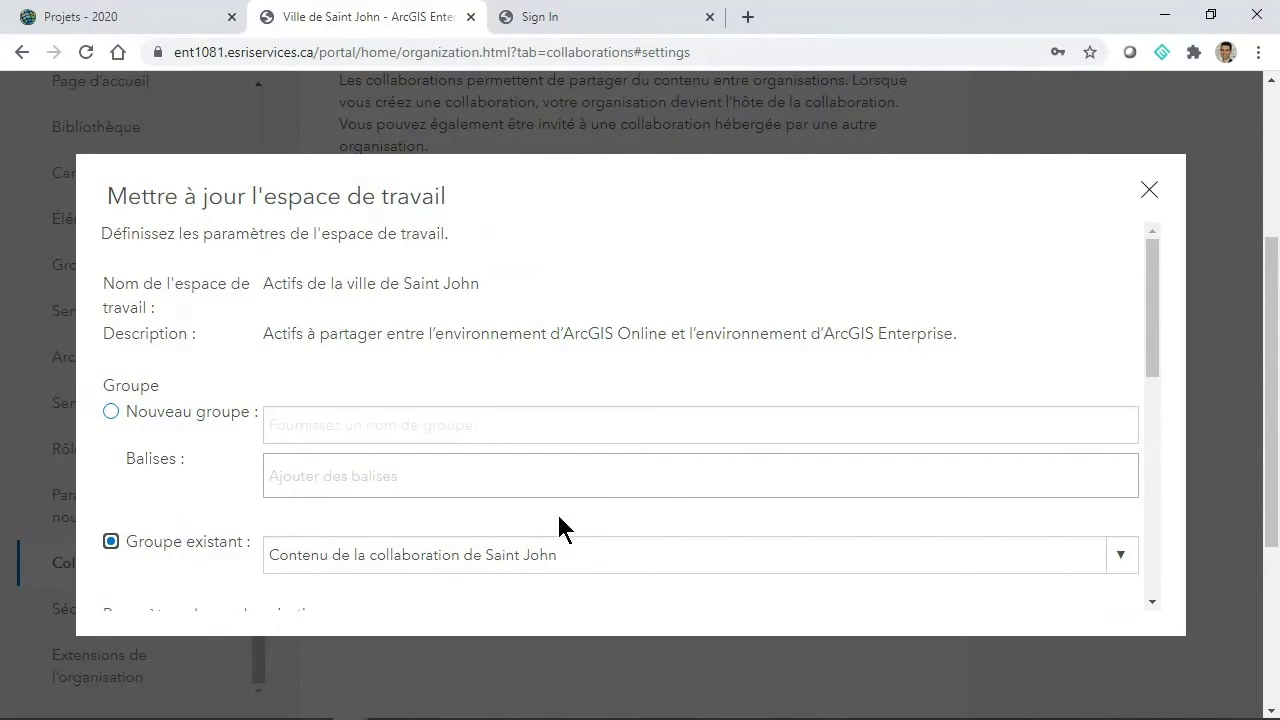
{"action": "left_click", "coordinate": [1153, 190]}
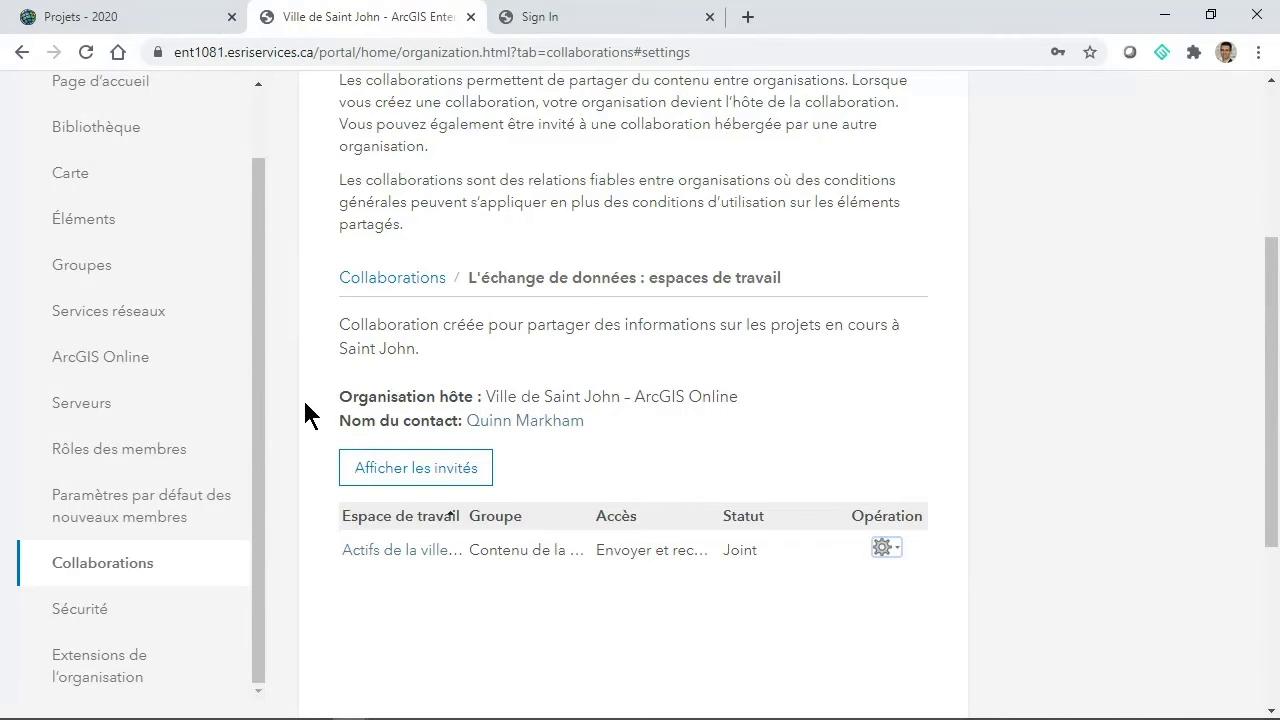
Step: View the Actifs de la ville de Saint John details and its successful sync of 15 oct. 2020
{"action": "scroll", "coordinate": [306, 414], "scroll_direction": "up", "scroll_amount": 3}
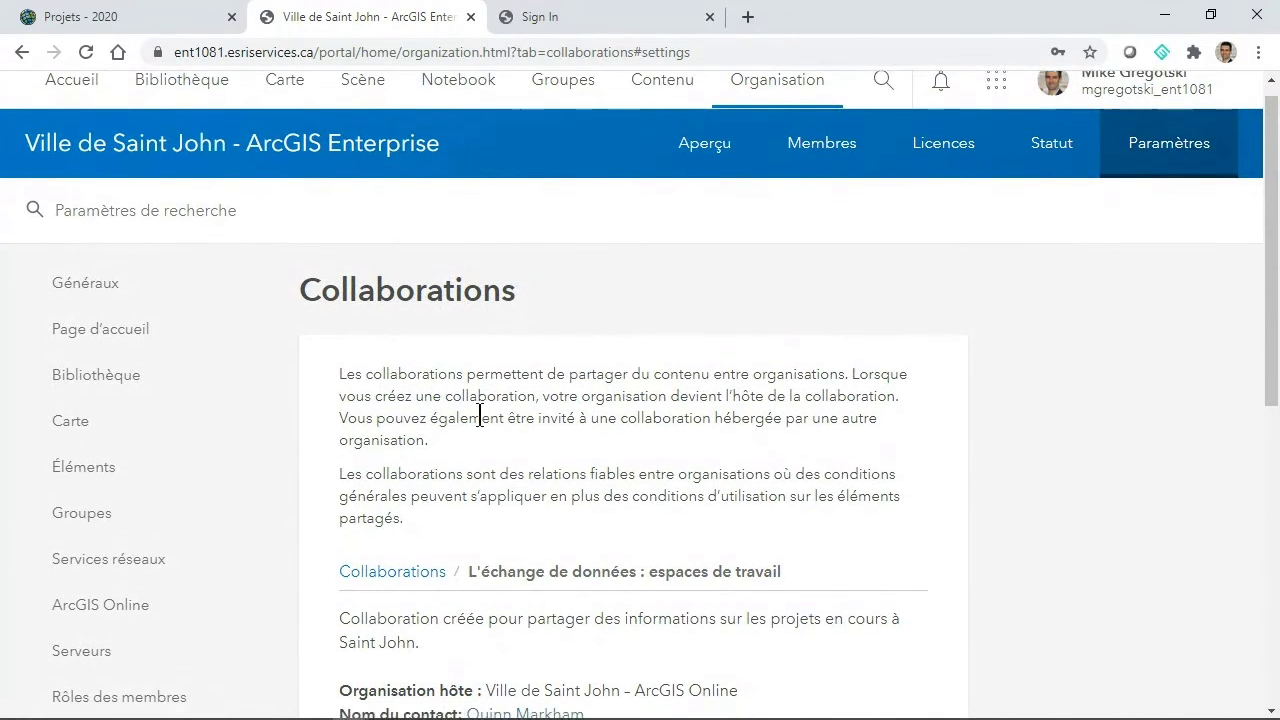
{"action": "scroll", "coordinate": [479, 410], "scroll_direction": "down", "scroll_amount": 5}
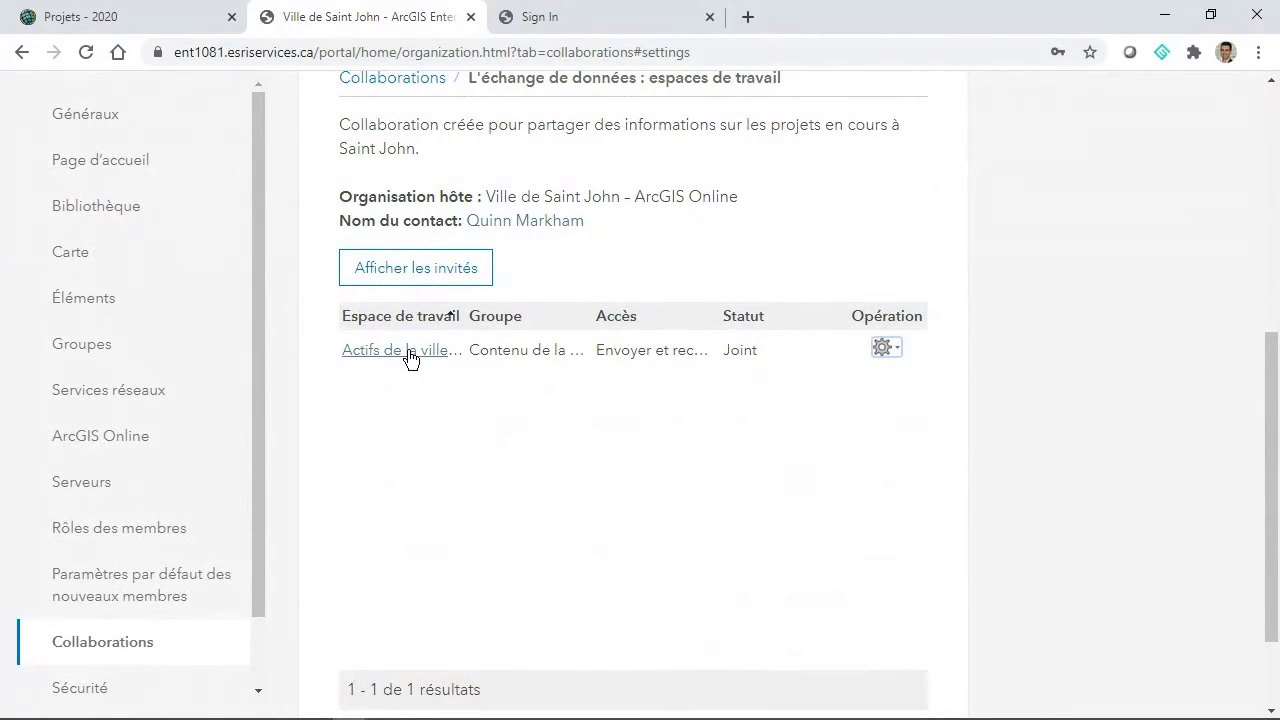
{"action": "left_click", "coordinate": [408, 350]}
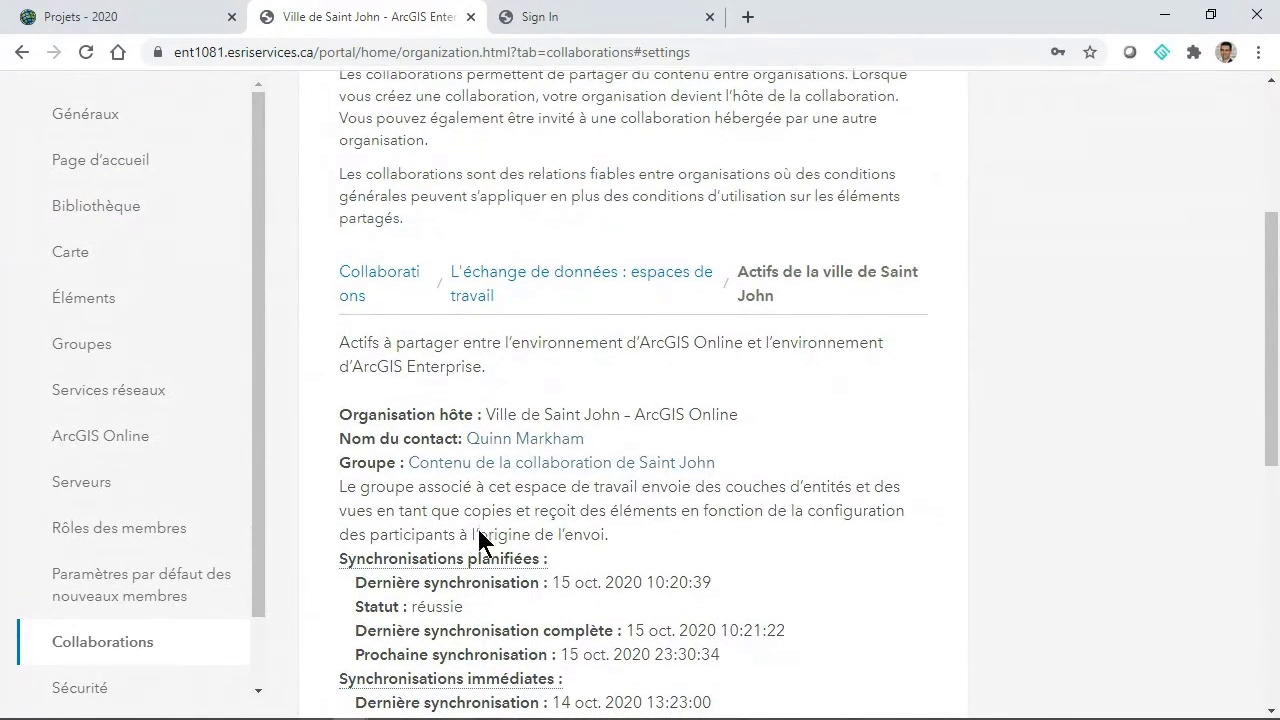
{"action": "scroll", "coordinate": [480, 537], "scroll_direction": "down", "scroll_amount": 1}
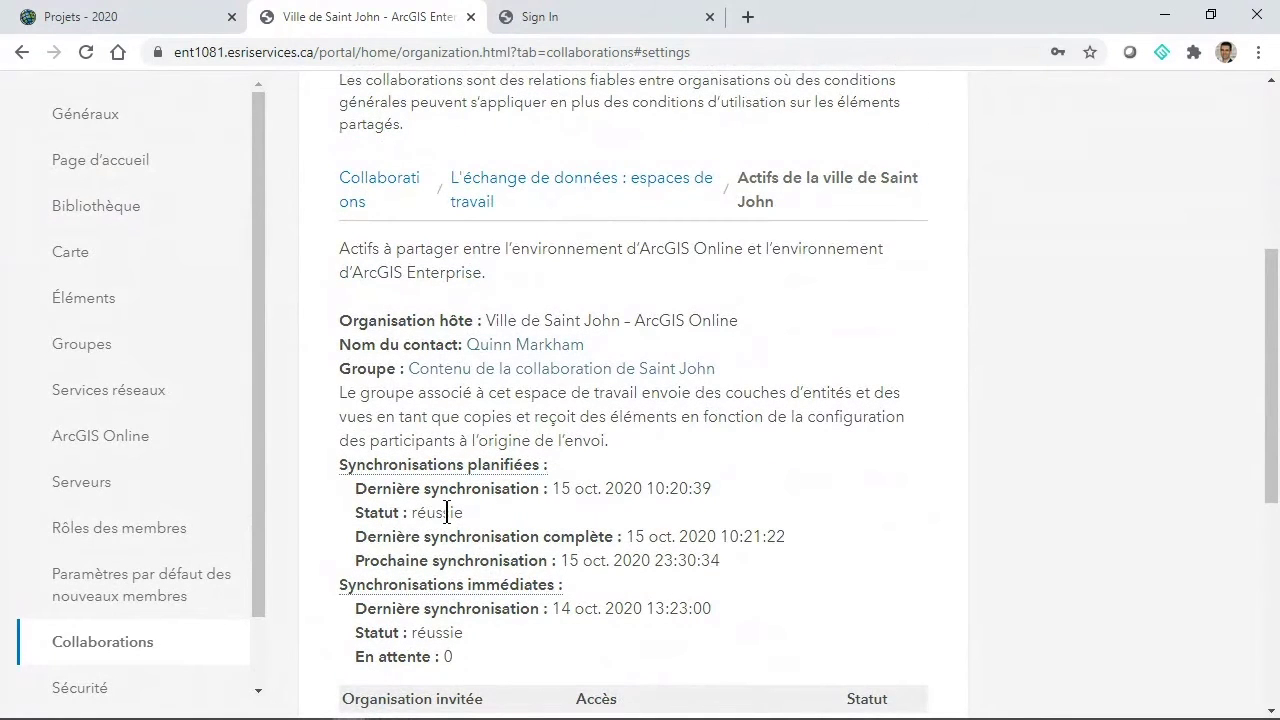
{"action": "left_click", "coordinate": [637, 370]}
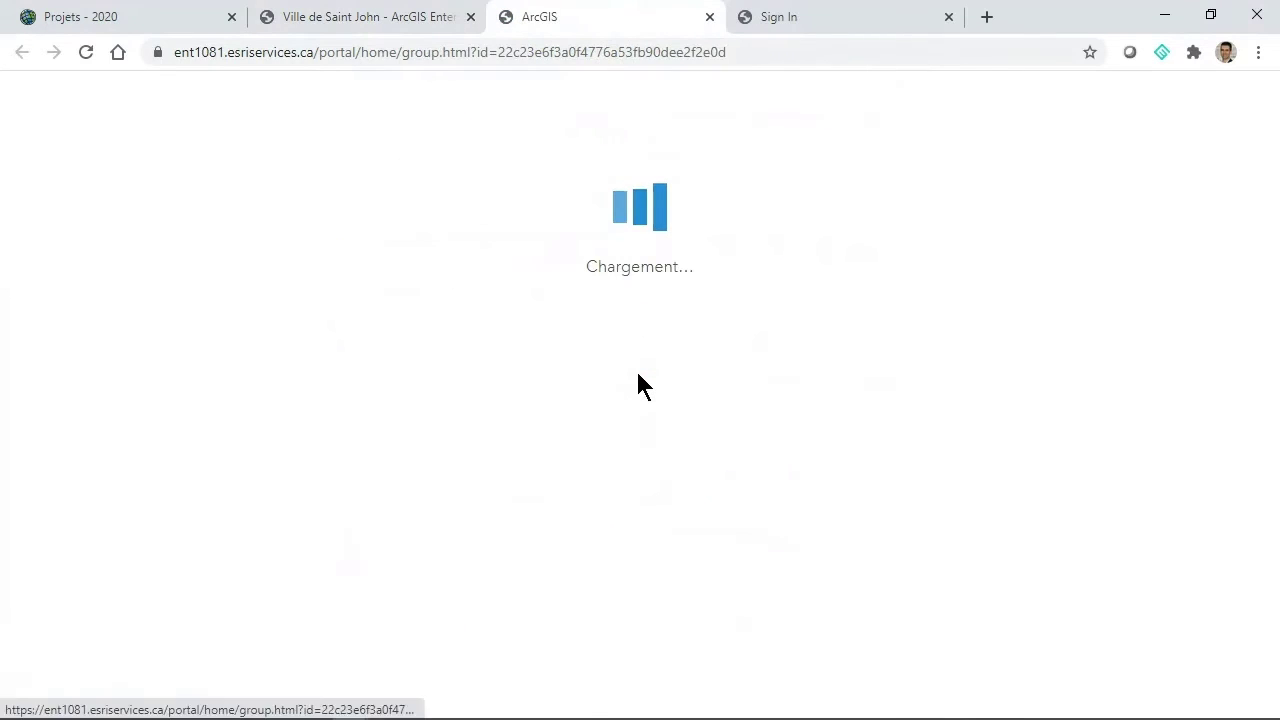
Step: Check the collaboration icons on the group's received items, then open the Sentiers_vue item
{"action": "scroll", "coordinate": [639, 376], "scroll_direction": "down", "scroll_amount": 4}
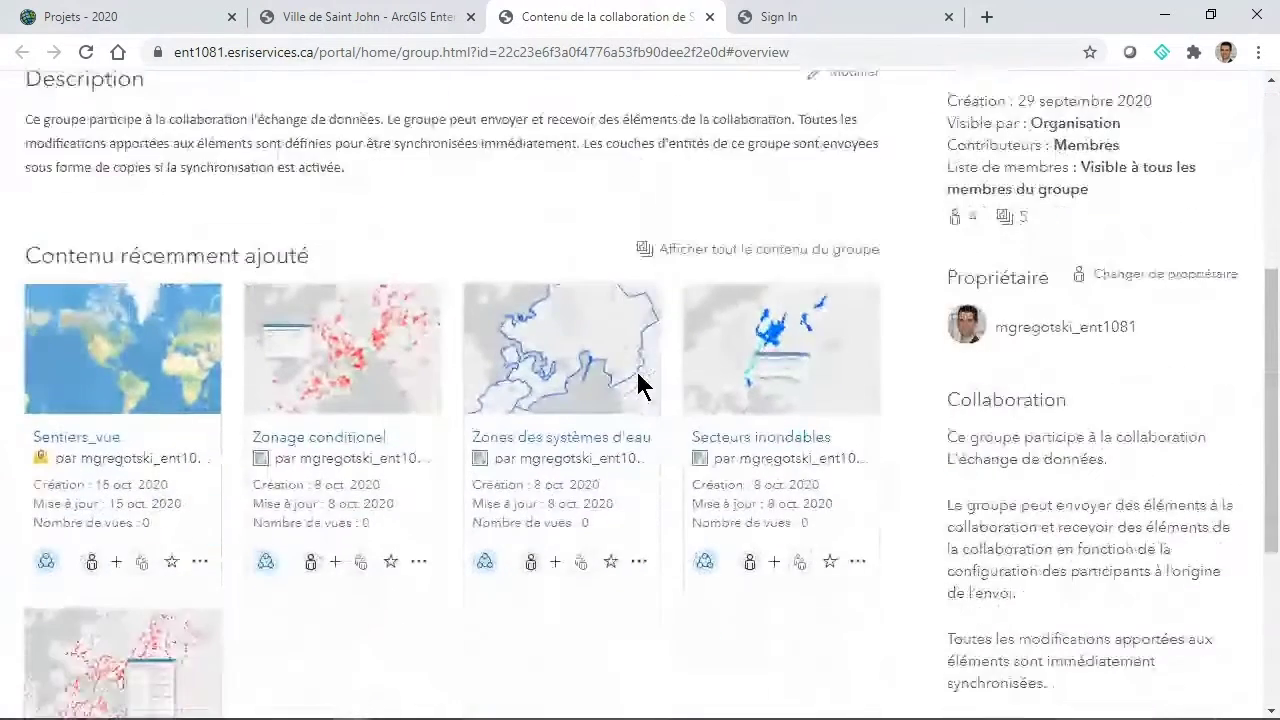
{"action": "mouse_move", "coordinate": [165, 288]}
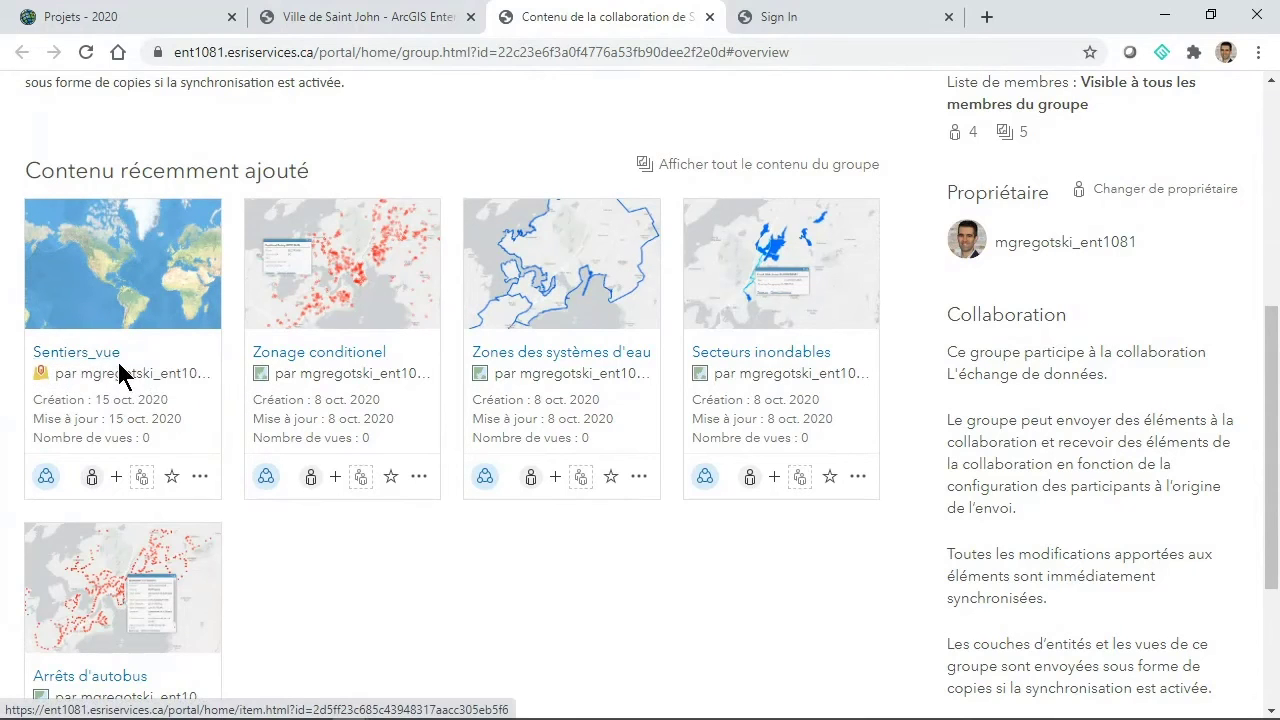
{"action": "mouse_move", "coordinate": [48, 487]}
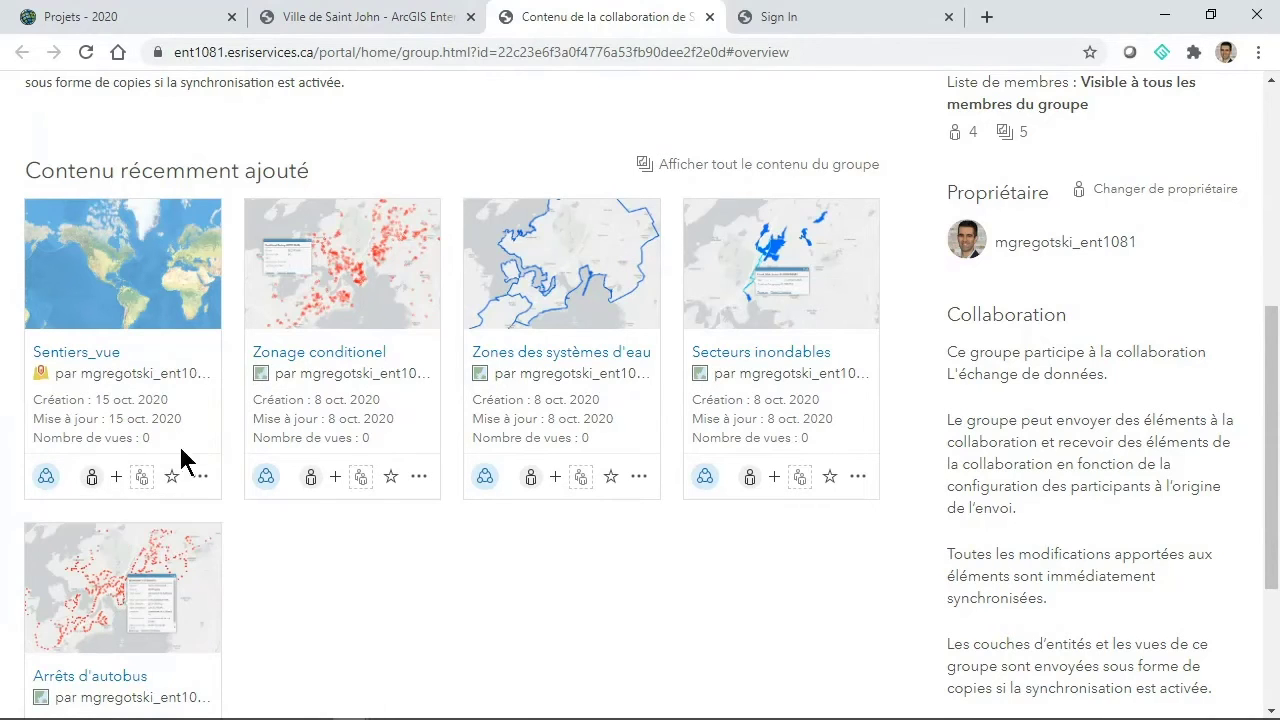
{"action": "mouse_move", "coordinate": [715, 480]}
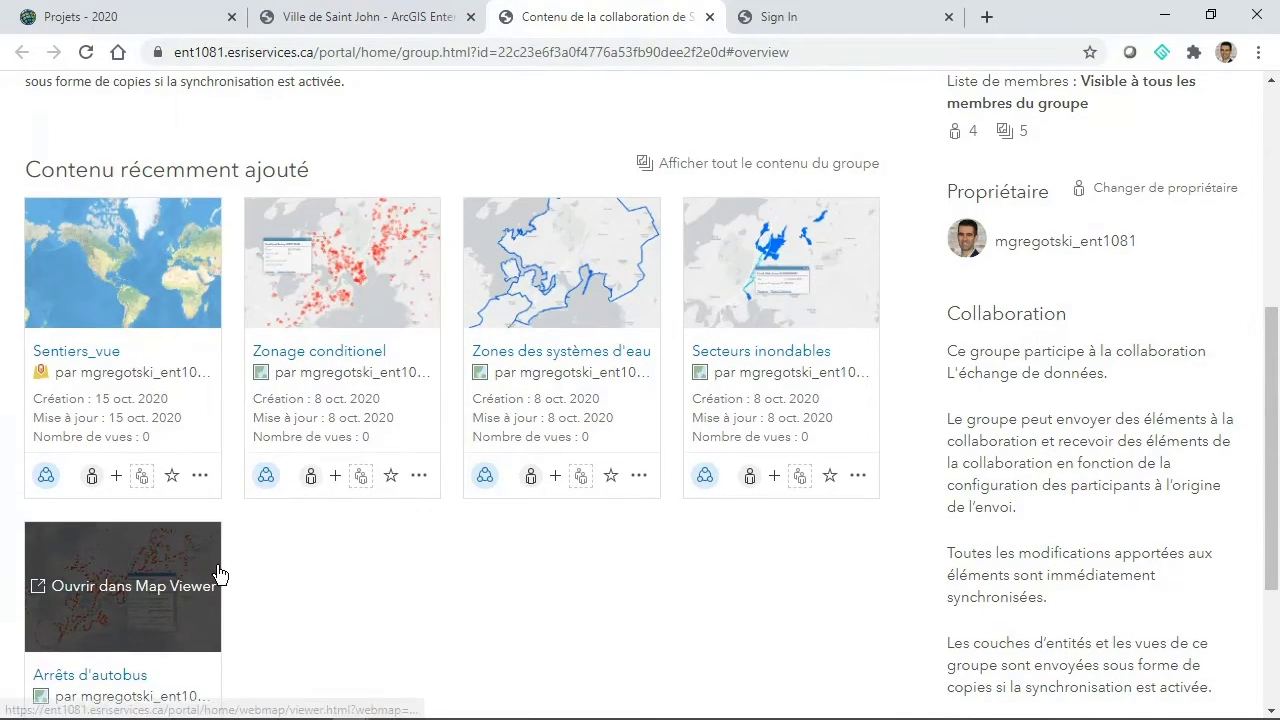
{"action": "scroll", "coordinate": [215, 570], "scroll_direction": "down", "scroll_amount": 1}
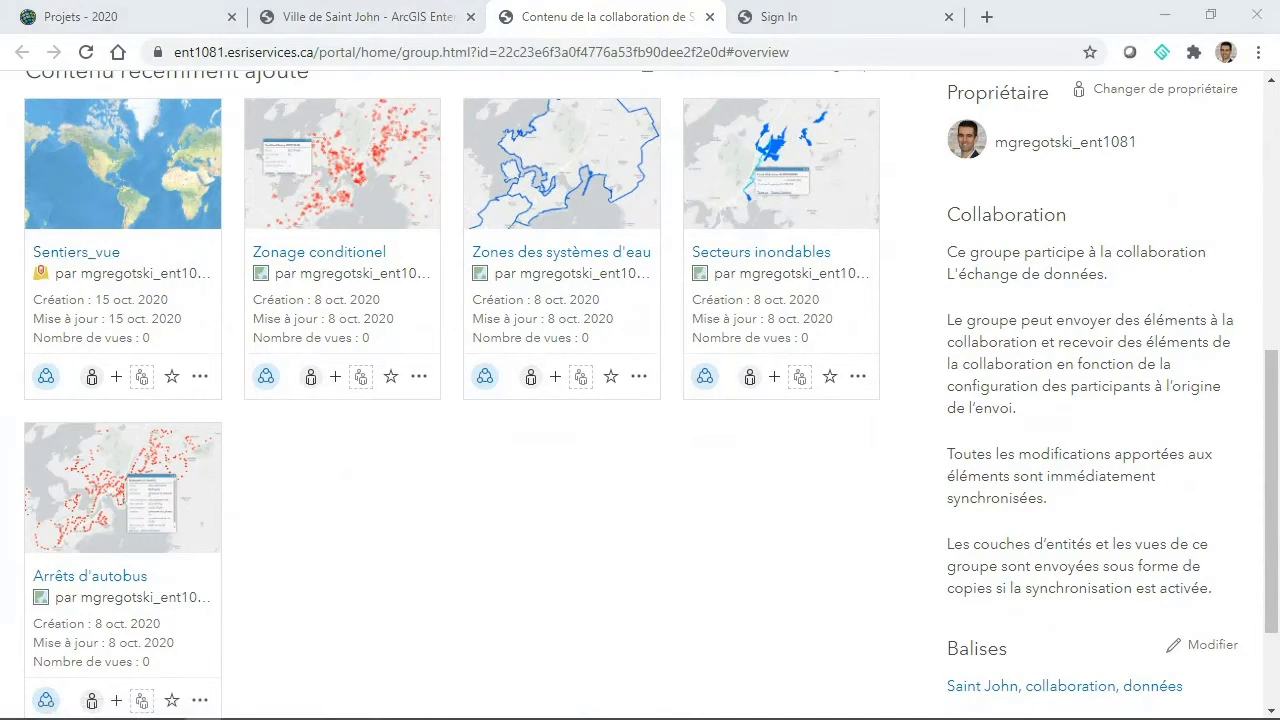
{"action": "left_click", "coordinate": [62, 254]}
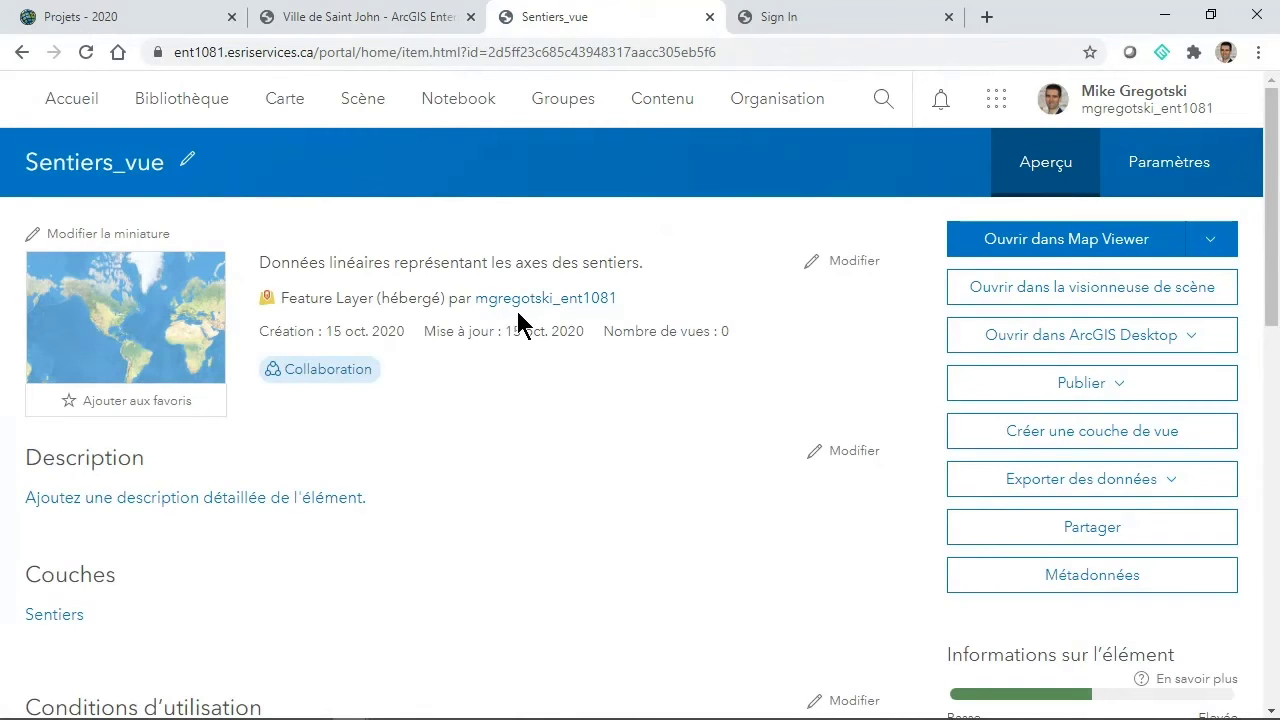
{"action": "scroll", "coordinate": [771, 384], "scroll_direction": "down", "scroll_amount": 5}
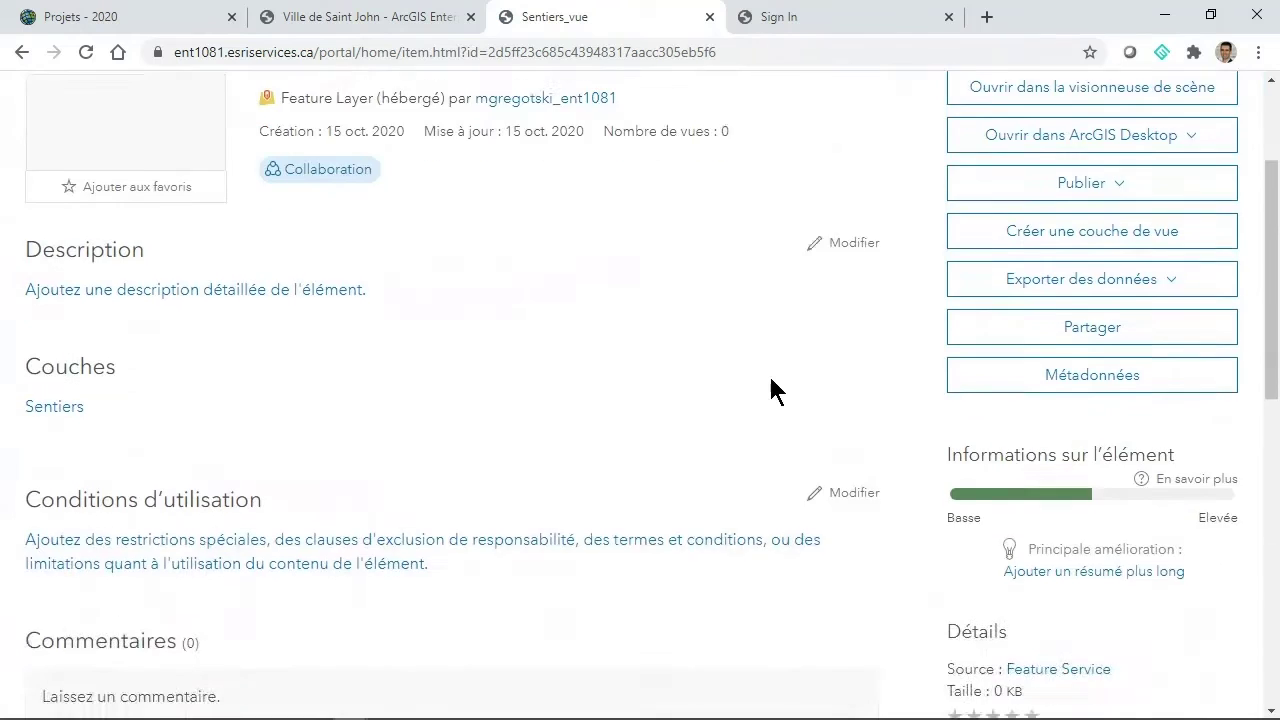
{"action": "scroll", "coordinate": [771, 388], "scroll_direction": "down", "scroll_amount": 6}
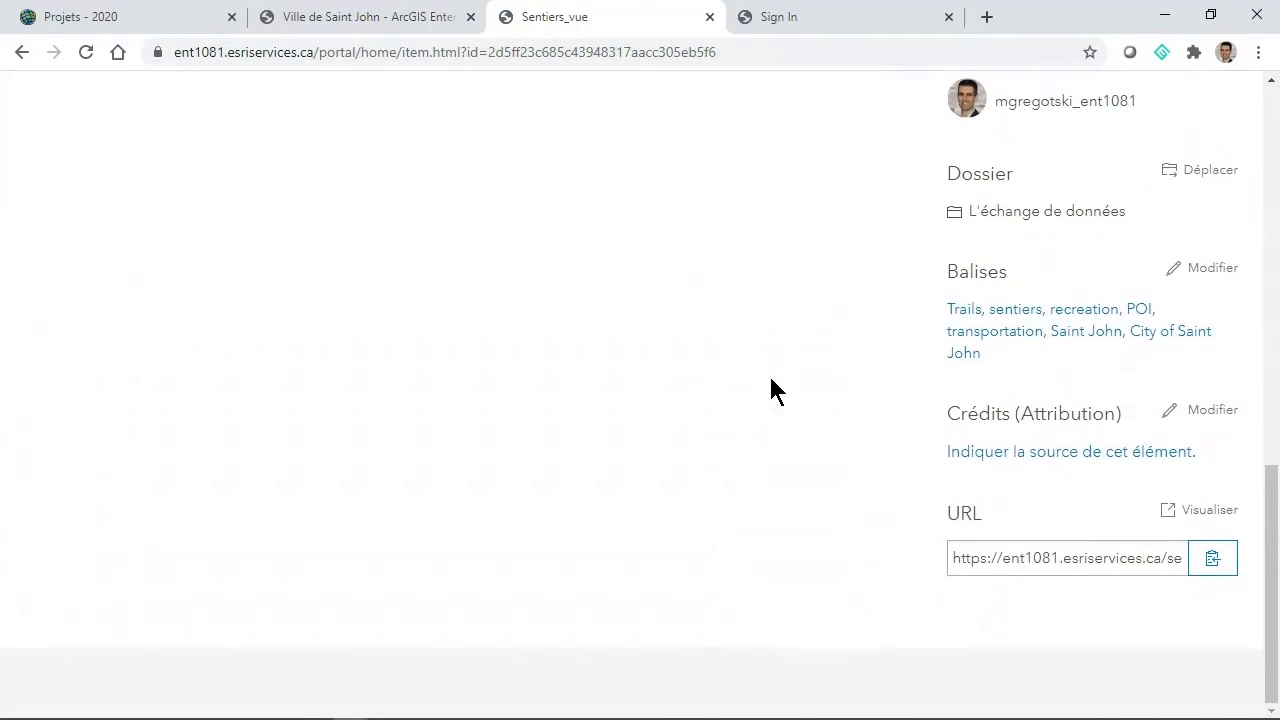
{"action": "left_click_drag", "start_coordinate": [1002, 558], "coordinate": [1034, 558]}
{"action": "left_click", "coordinate": [1025, 558]}
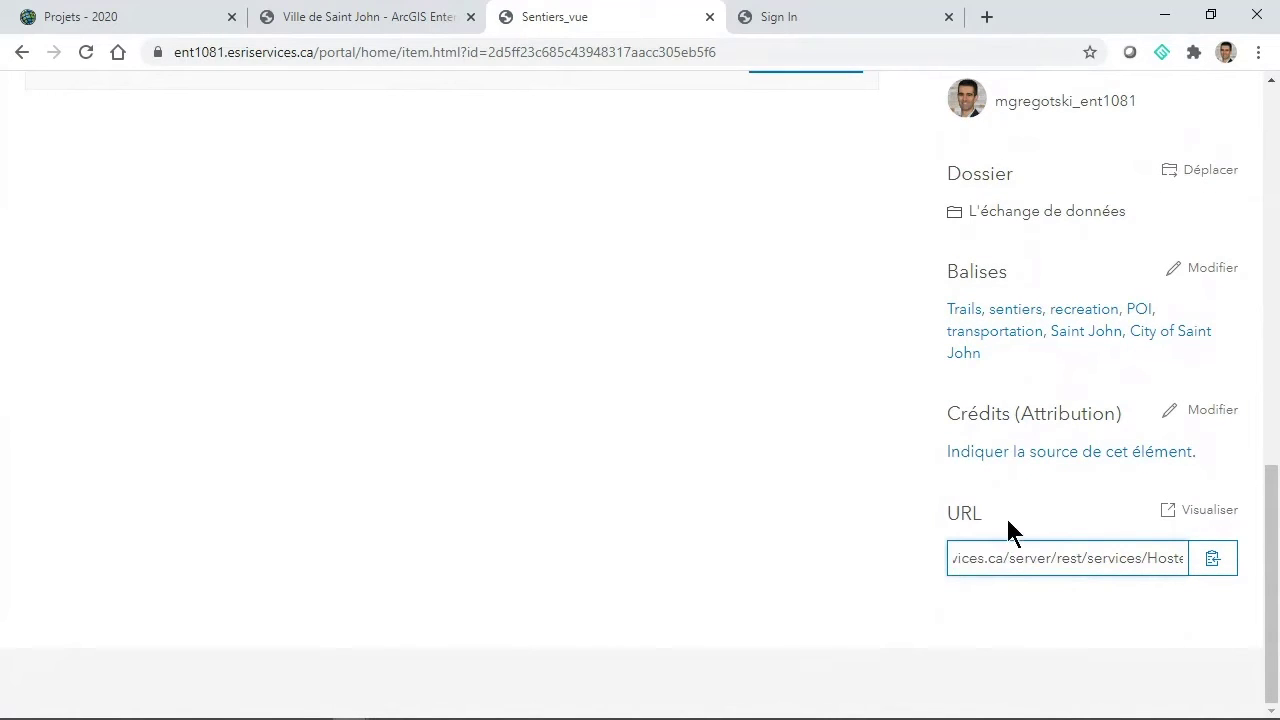
{"action": "left_click", "coordinate": [951, 589]}
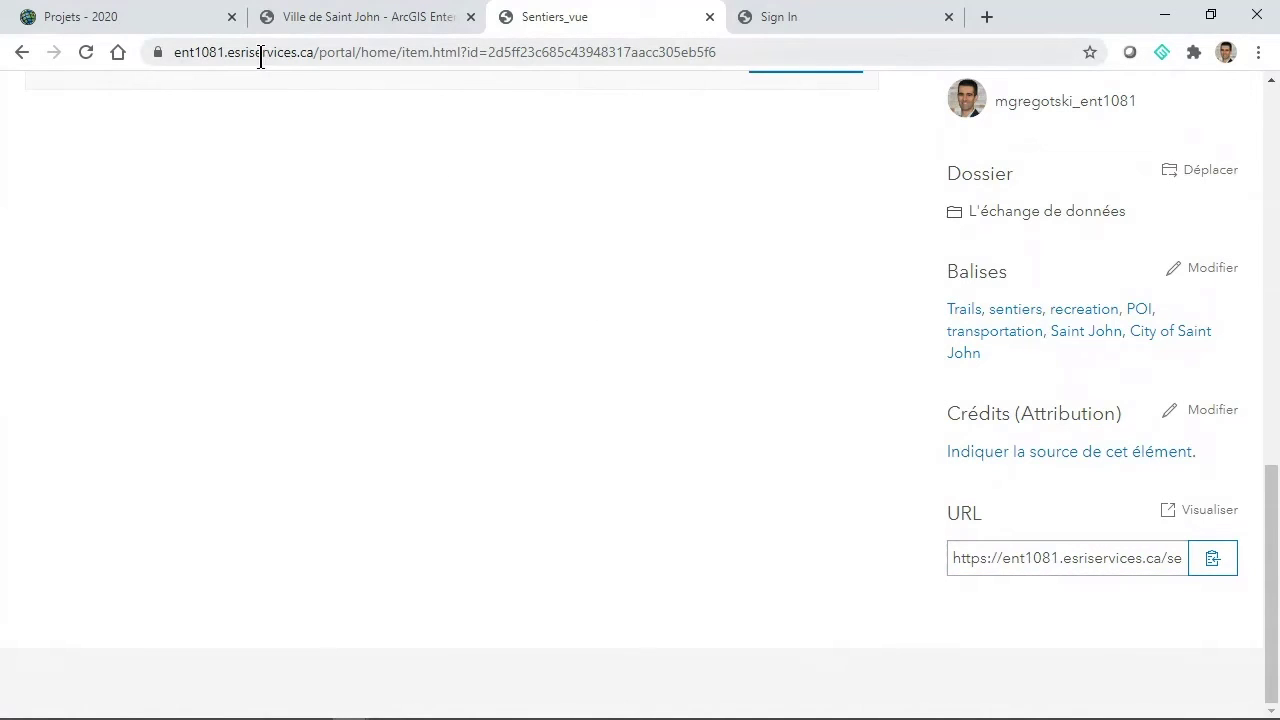
{"action": "scroll", "coordinate": [380, 420], "scroll_direction": "up", "scroll_amount": 6}
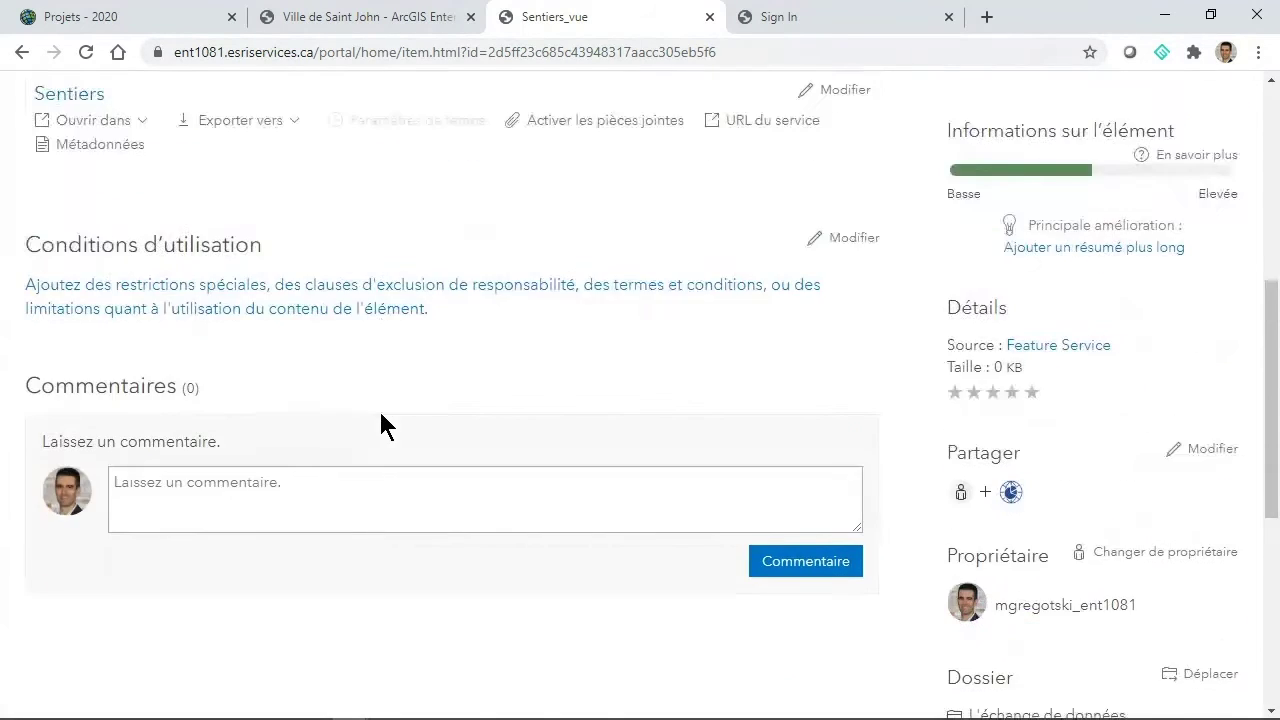
{"action": "scroll", "coordinate": [380, 420], "scroll_direction": "up", "scroll_amount": 4}
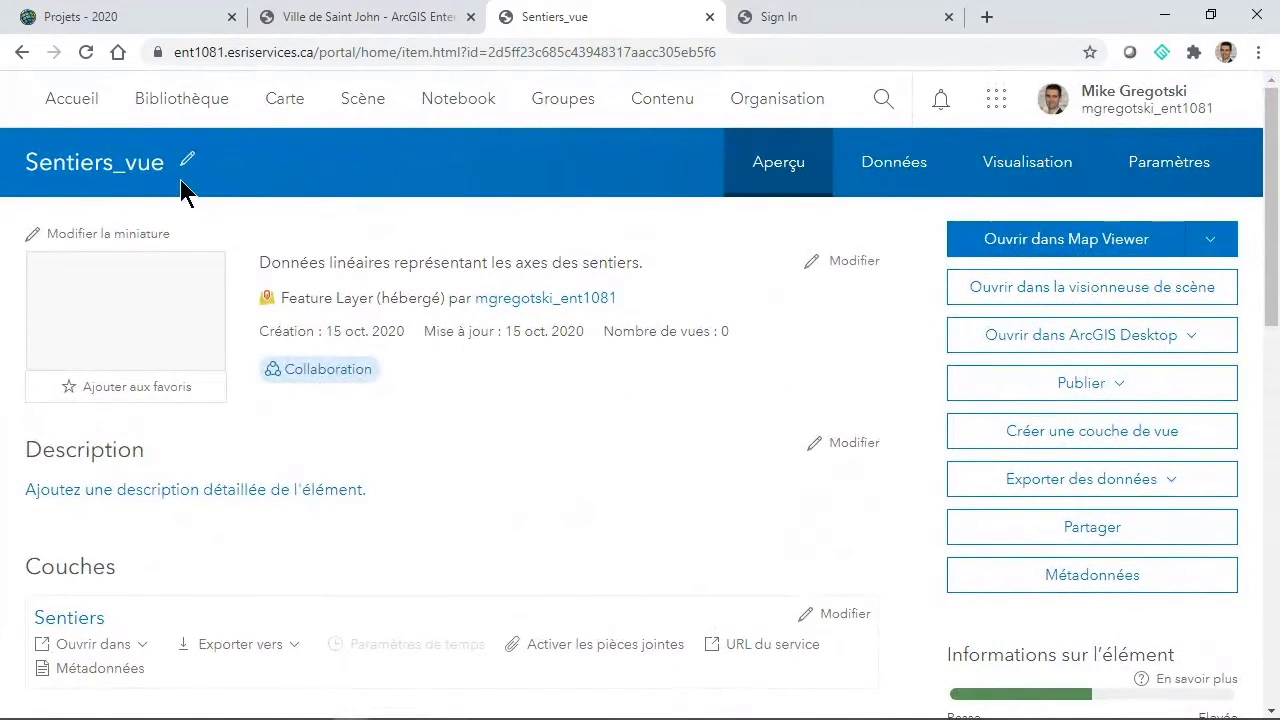
Step: Map Sentiers_vue in Visualisation and inspect the attributes of two trail segments near Saint John
{"action": "left_click", "coordinate": [1020, 165]}
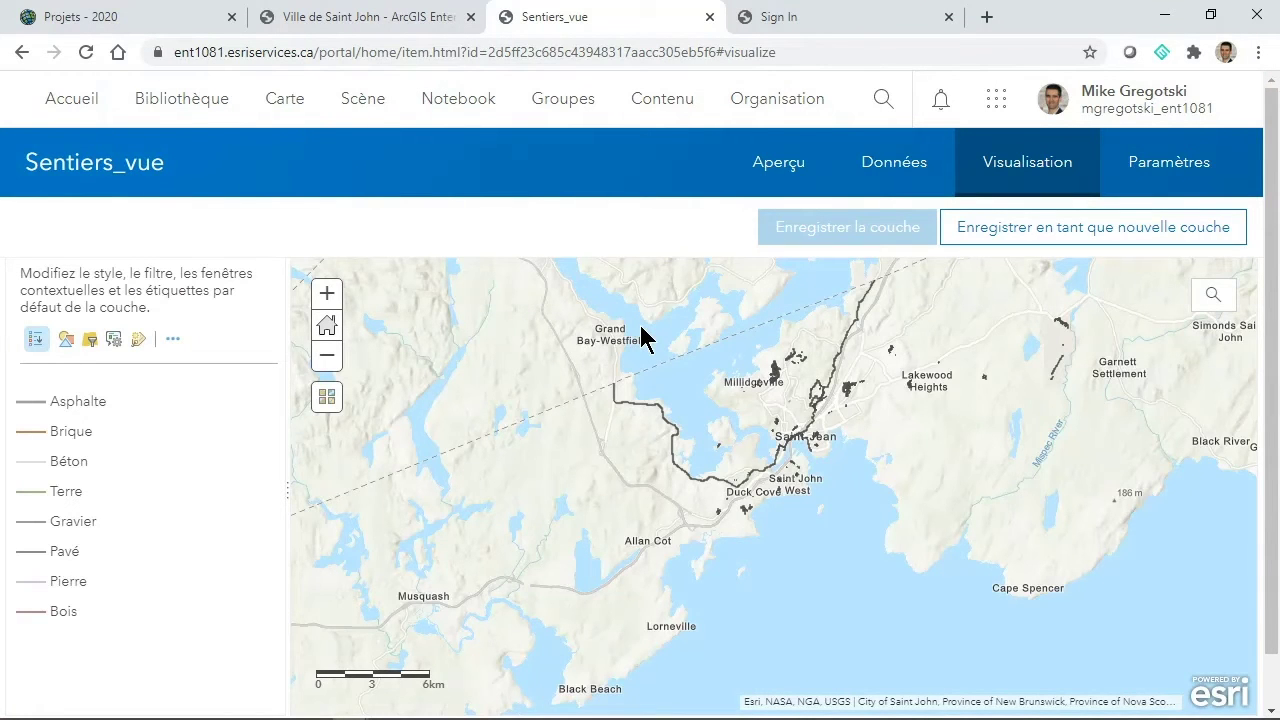
{"action": "left_click", "coordinate": [810, 424]}
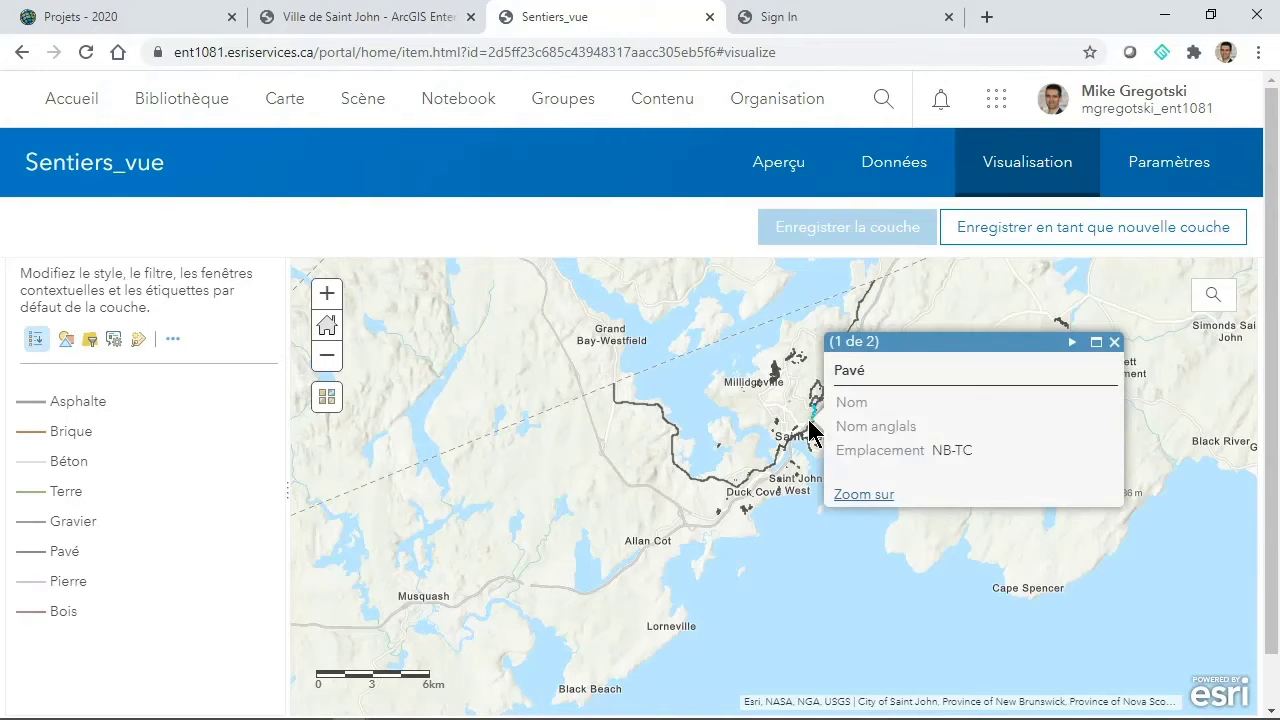
{"action": "left_click", "coordinate": [811, 449]}
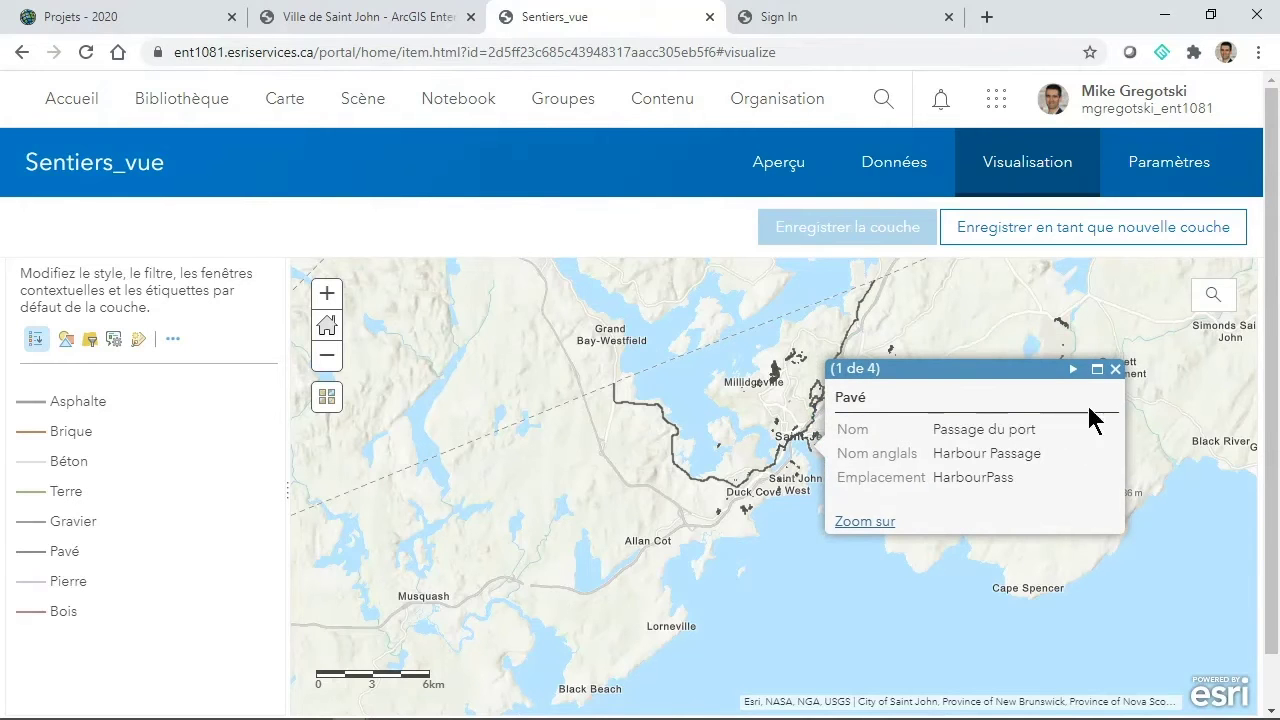
{"action": "left_click", "coordinate": [1116, 372]}
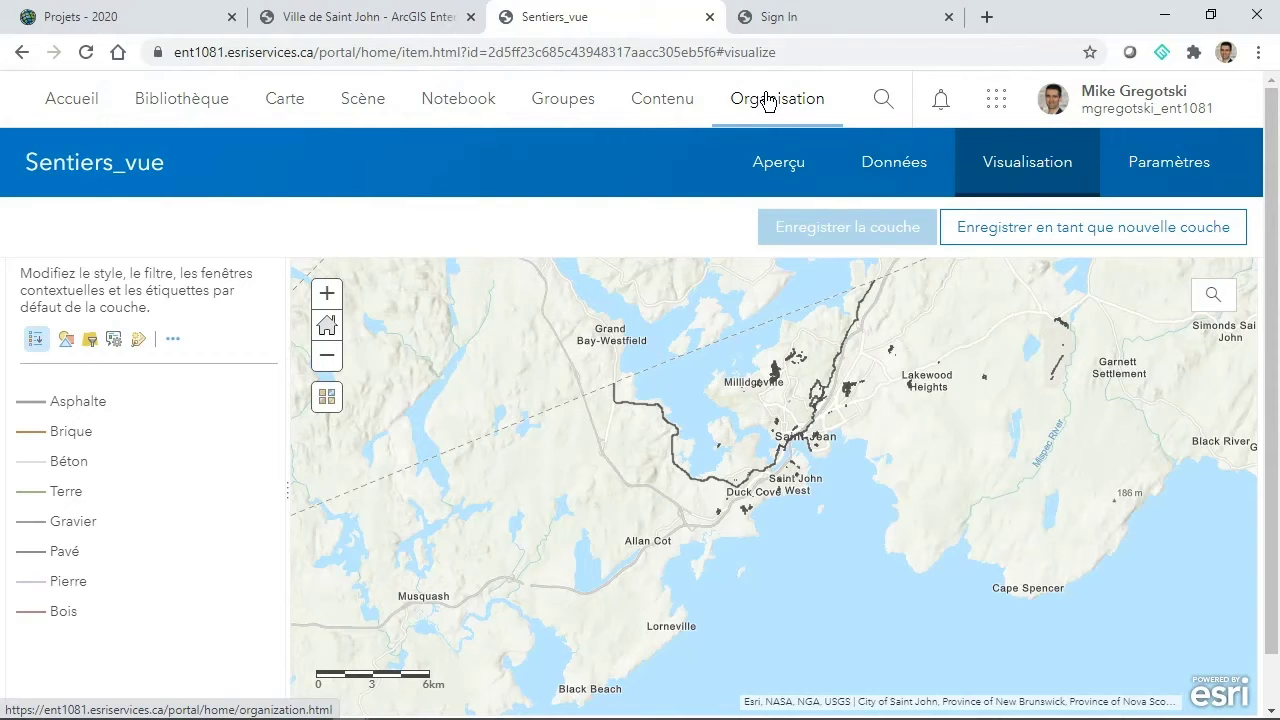
{"action": "left_click", "coordinate": [767, 101]}
Step: Check the L'échange de données folder's shared layers, then list the home folder's three Parcs items
{"action": "left_click", "coordinate": [672, 108]}
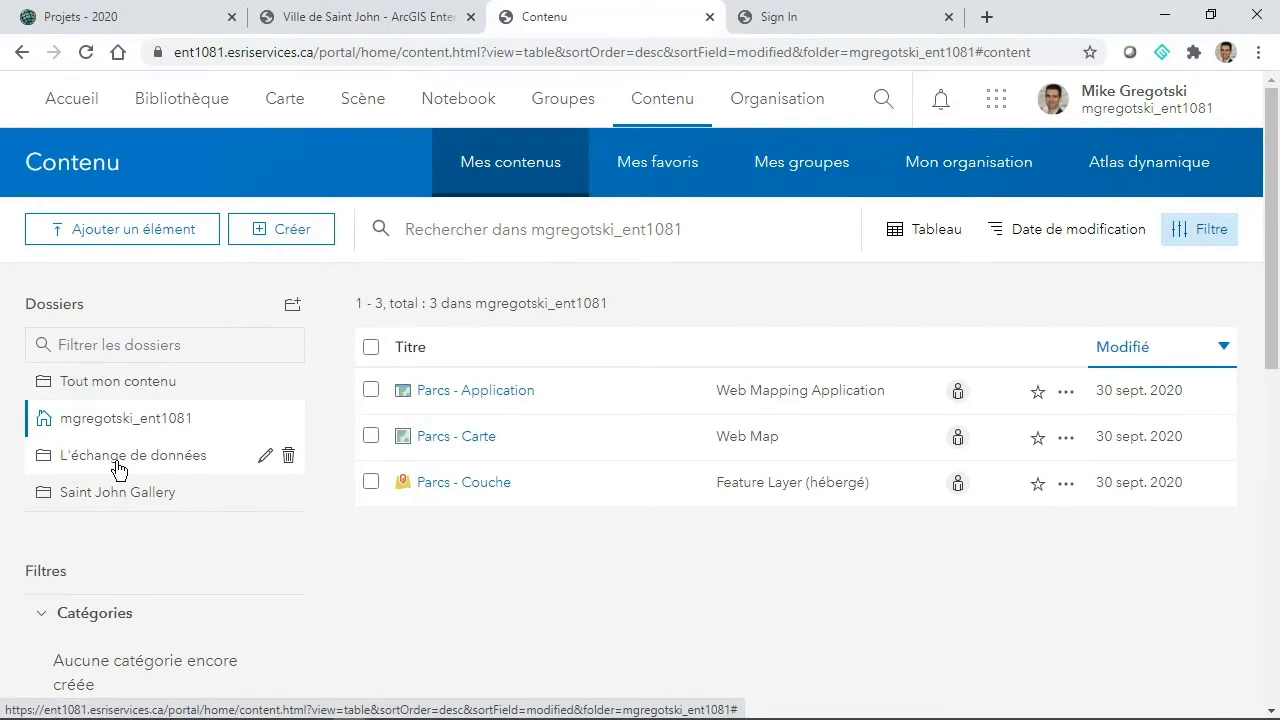
{"action": "left_click", "coordinate": [118, 468]}
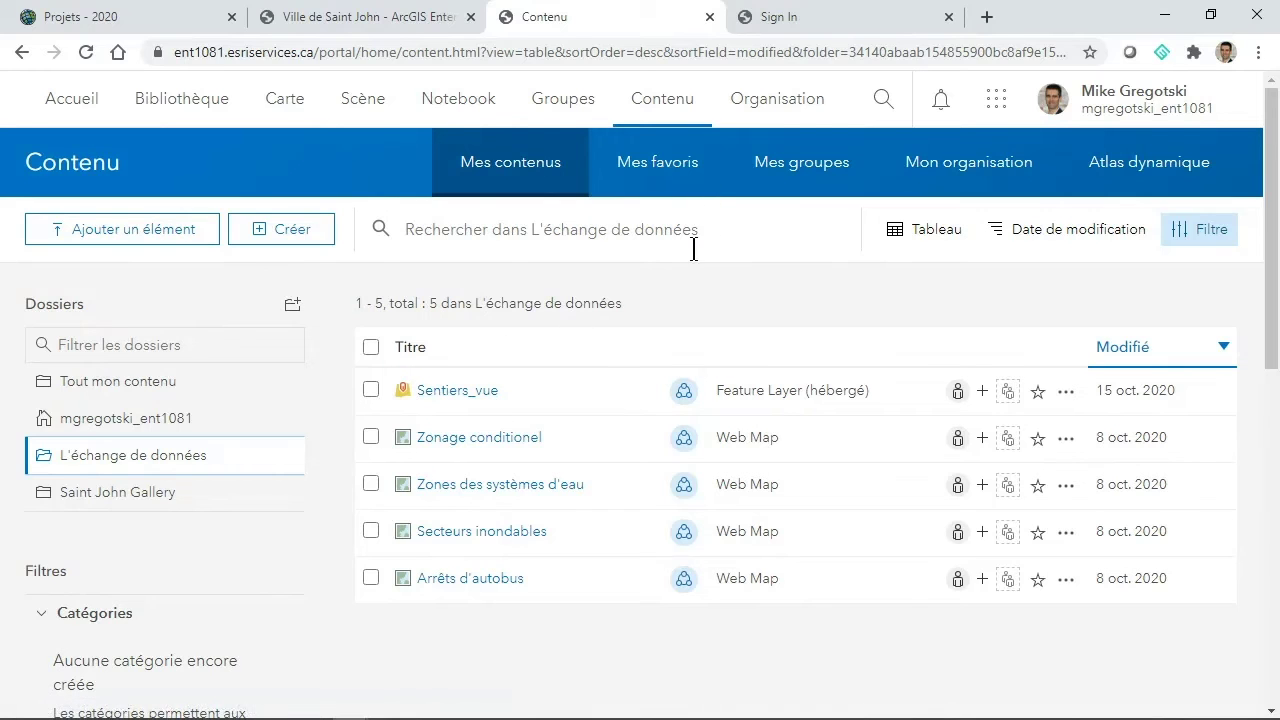
{"action": "left_click", "coordinate": [665, 108]}
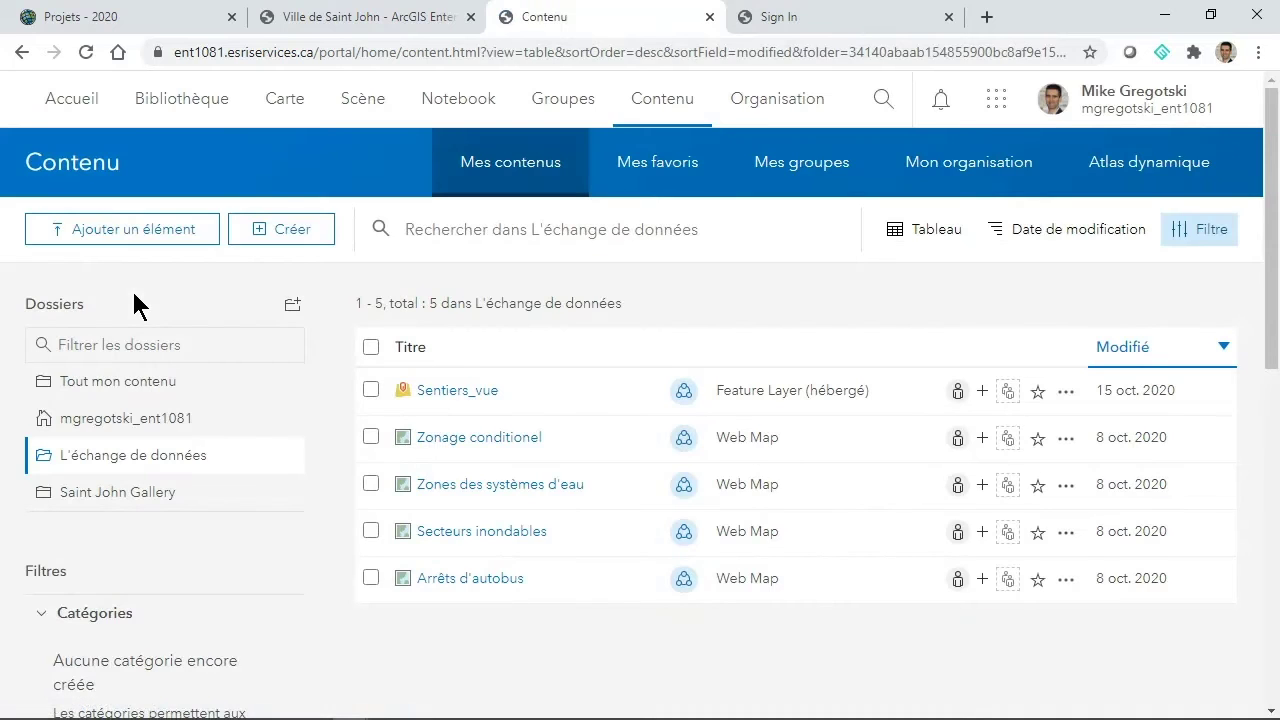
{"action": "left_click", "coordinate": [135, 428]}
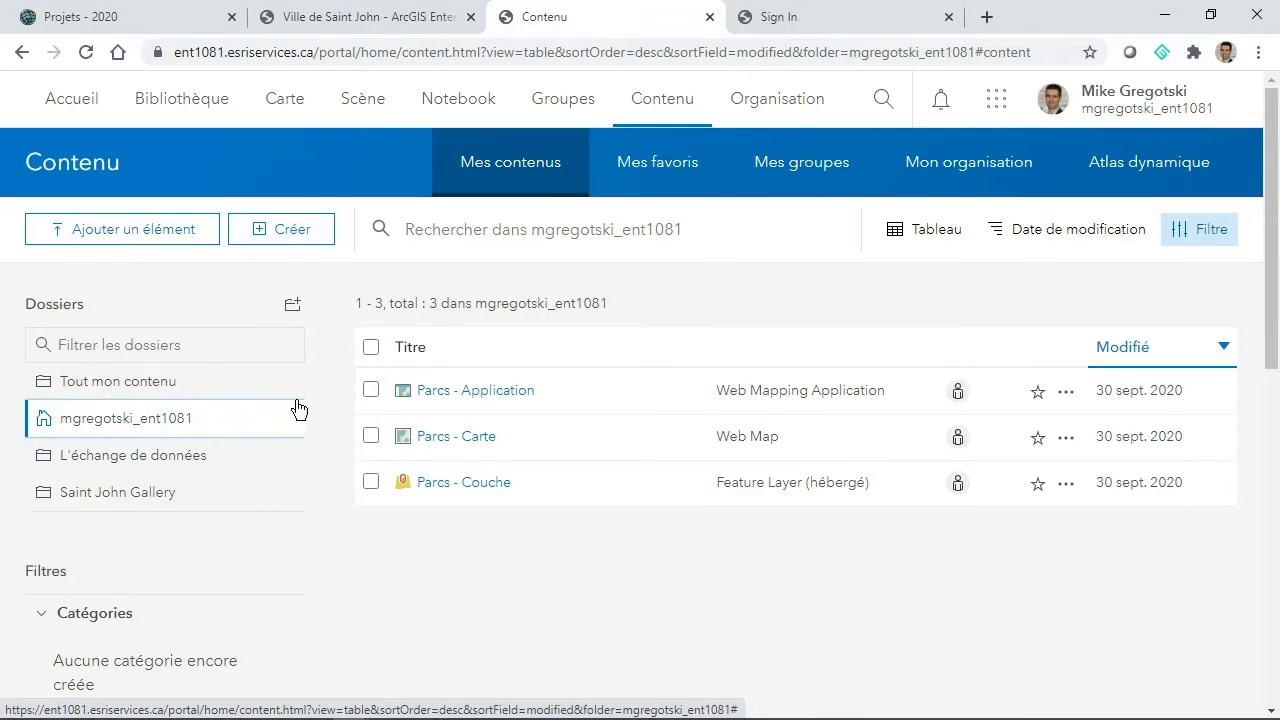
{"action": "left_click", "coordinate": [912, 233]}
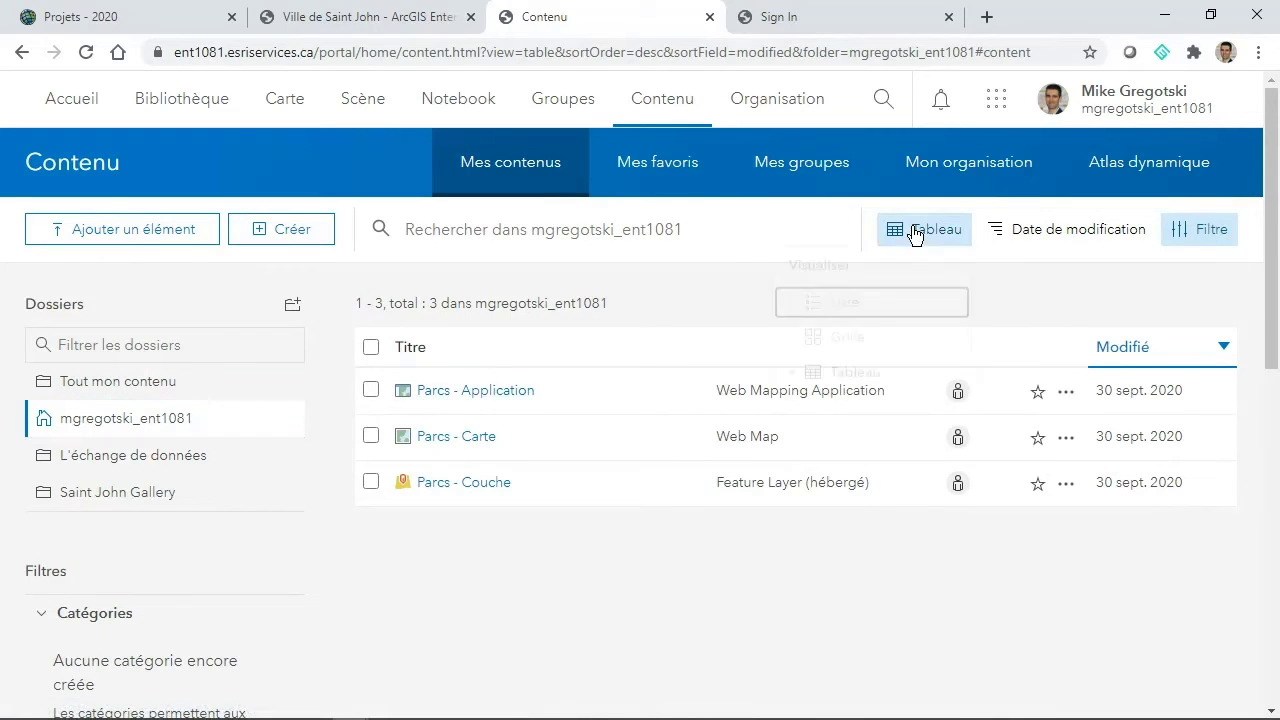
Step: Switch content to Grille view and launch the Parcs - Application editor app
{"action": "left_click", "coordinate": [847, 346]}
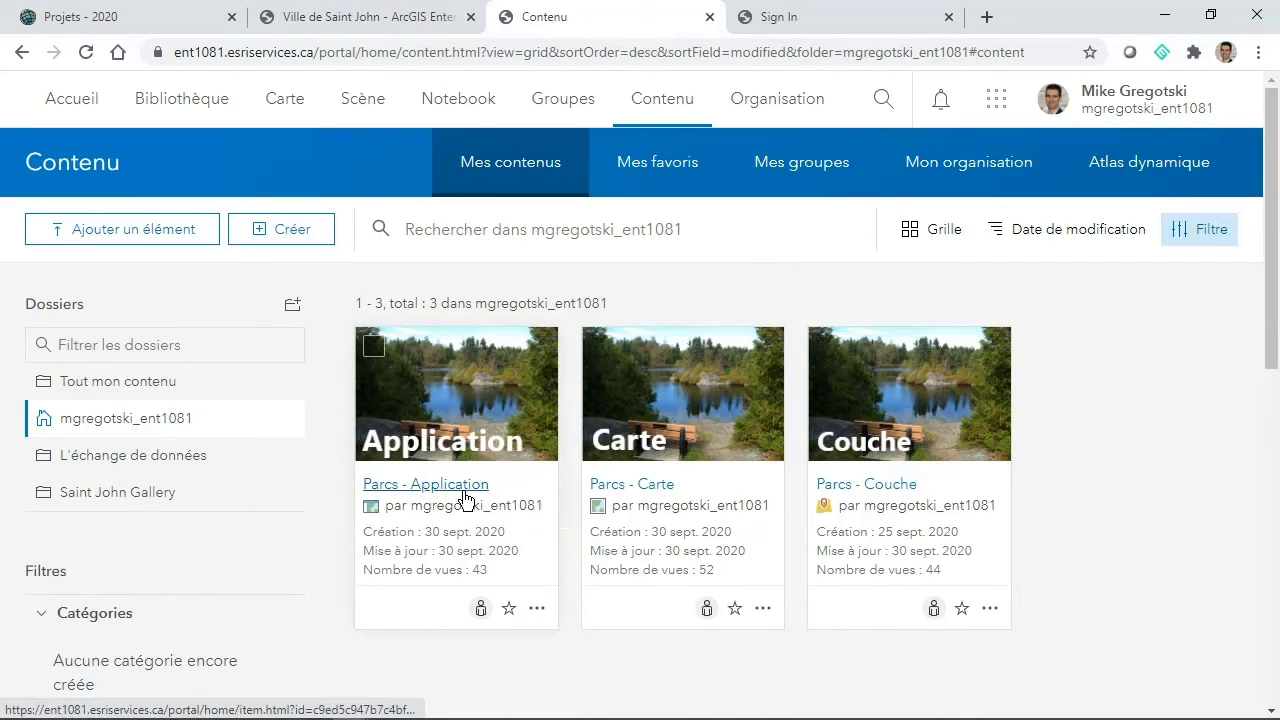
{"action": "left_click", "coordinate": [536, 609]}
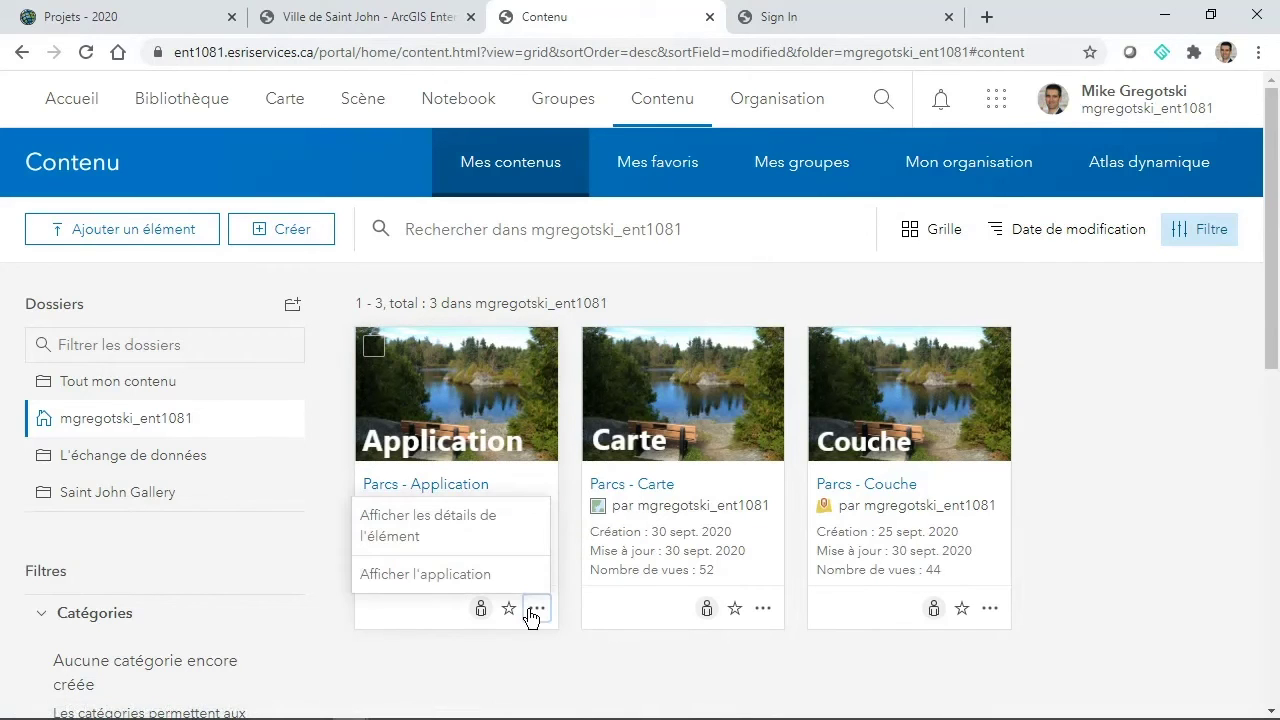
{"action": "left_click", "coordinate": [478, 580]}
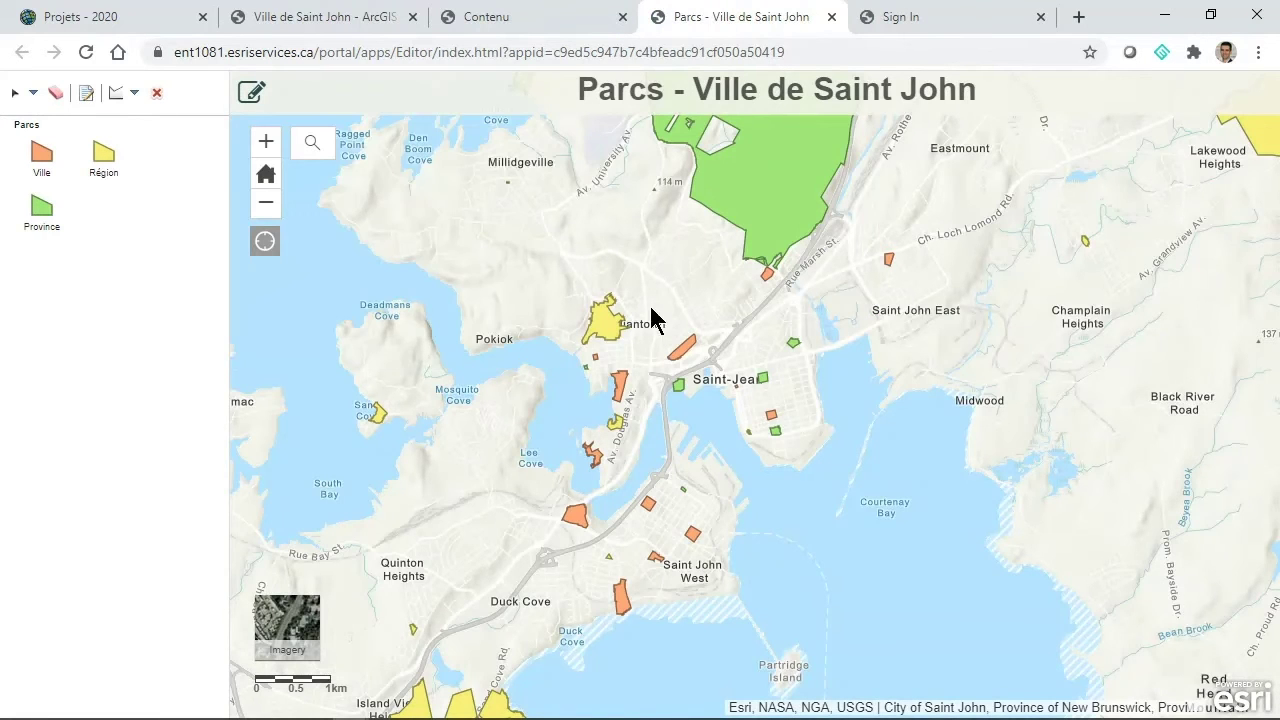
Step: Recentre the map on Saint John and change Rockwood Park's Propriétaire to Ville
{"action": "left_click_drag", "start_coordinate": [649, 249], "coordinate": [566, 364]}
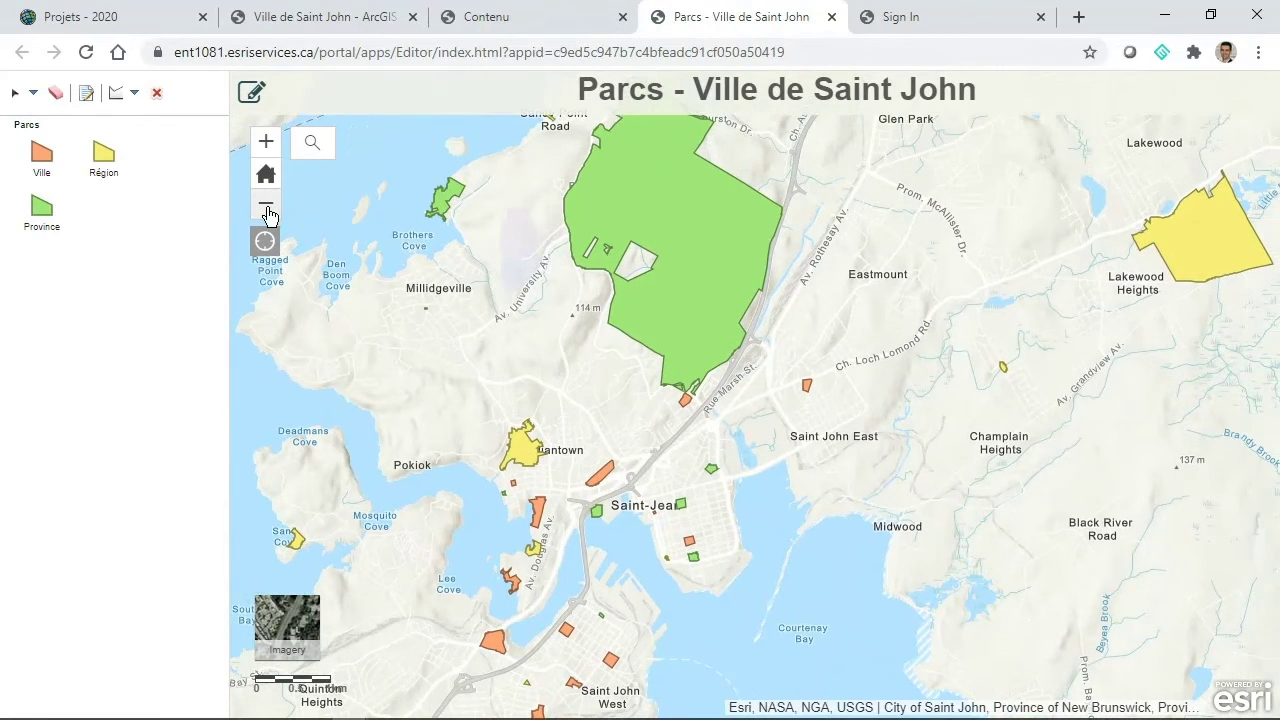
{"action": "left_click", "coordinate": [265, 202]}
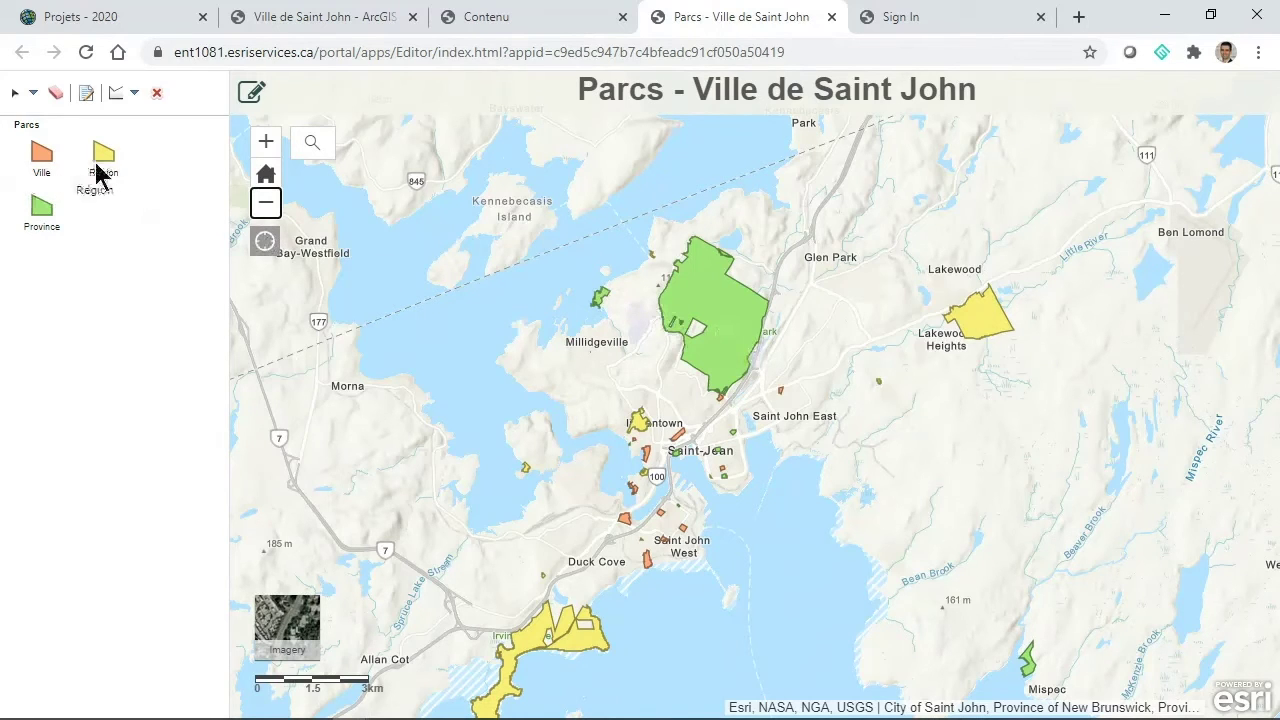
{"action": "left_click", "coordinate": [42, 210]}
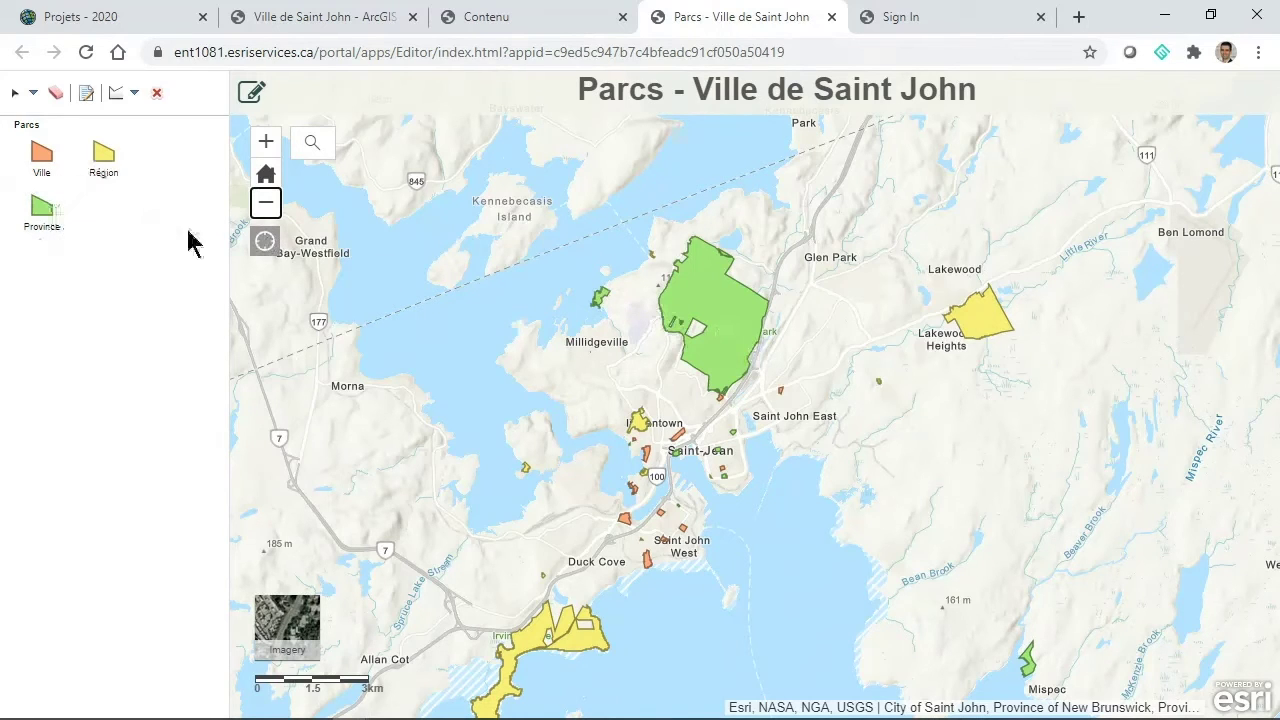
{"action": "left_click", "coordinate": [733, 340]}
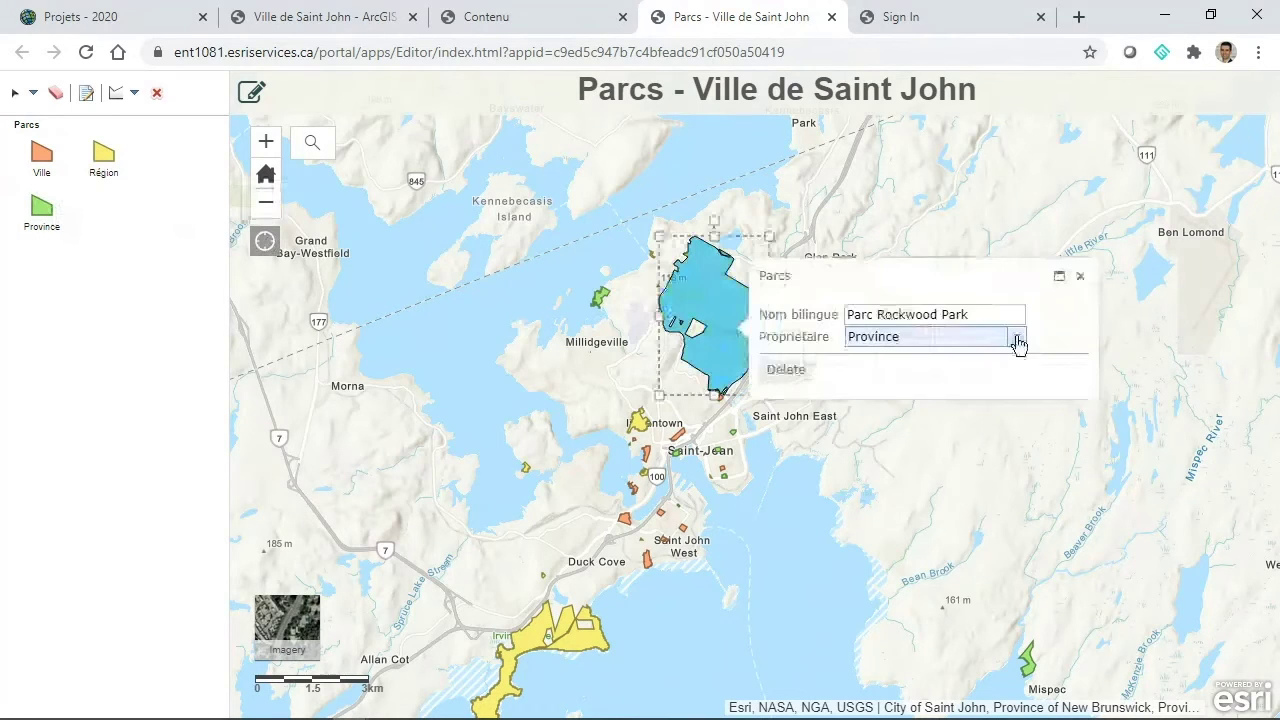
{"action": "left_click", "coordinate": [1016, 340]}
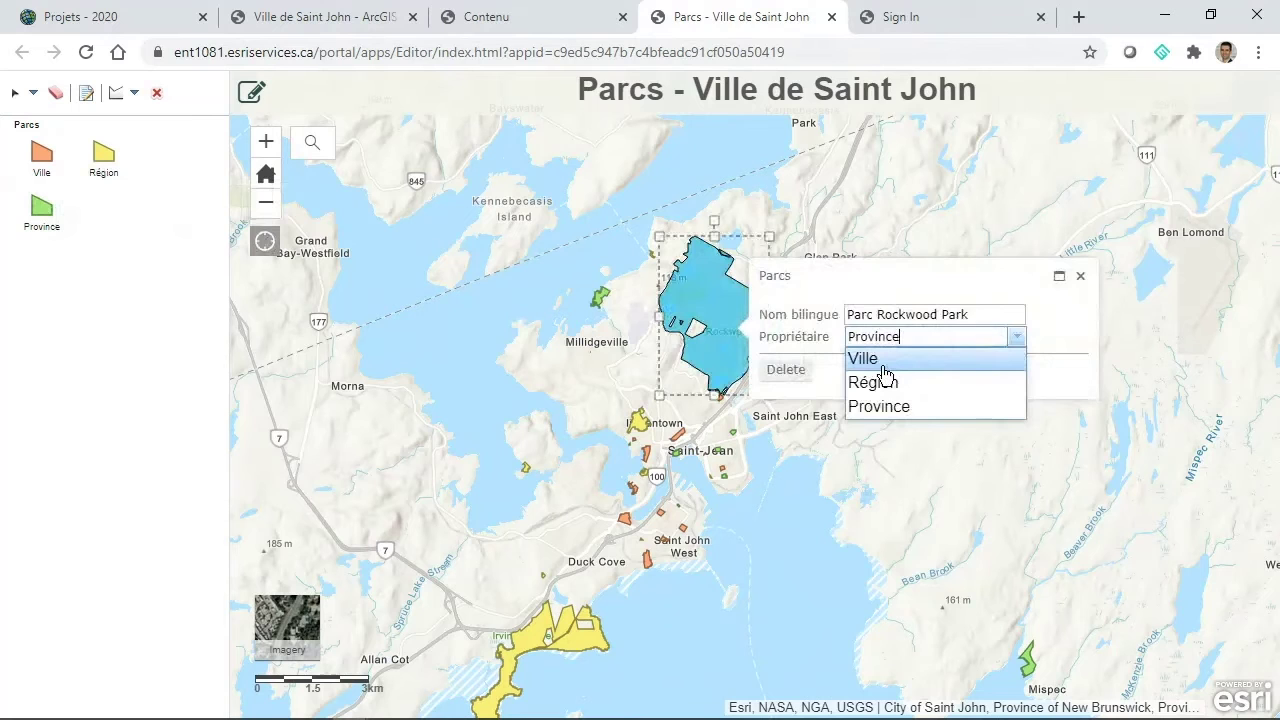
{"action": "left_click", "coordinate": [884, 366]}
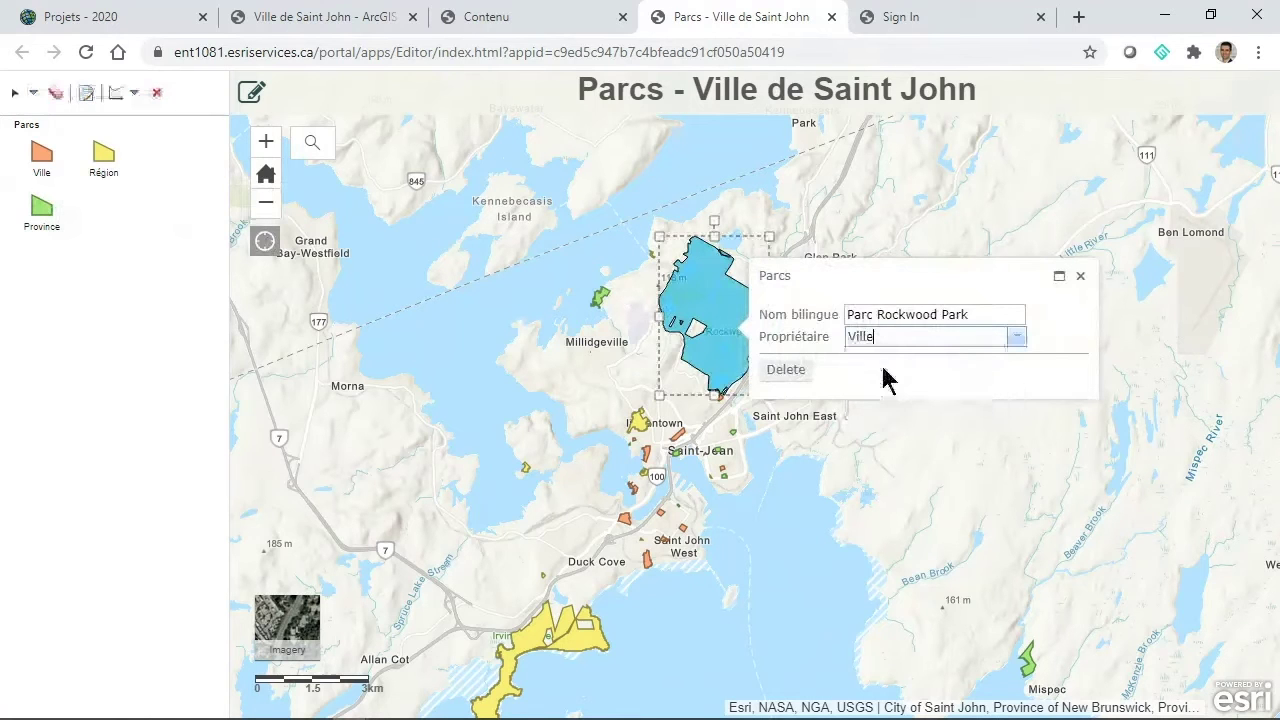
{"action": "left_click", "coordinate": [1081, 278]}
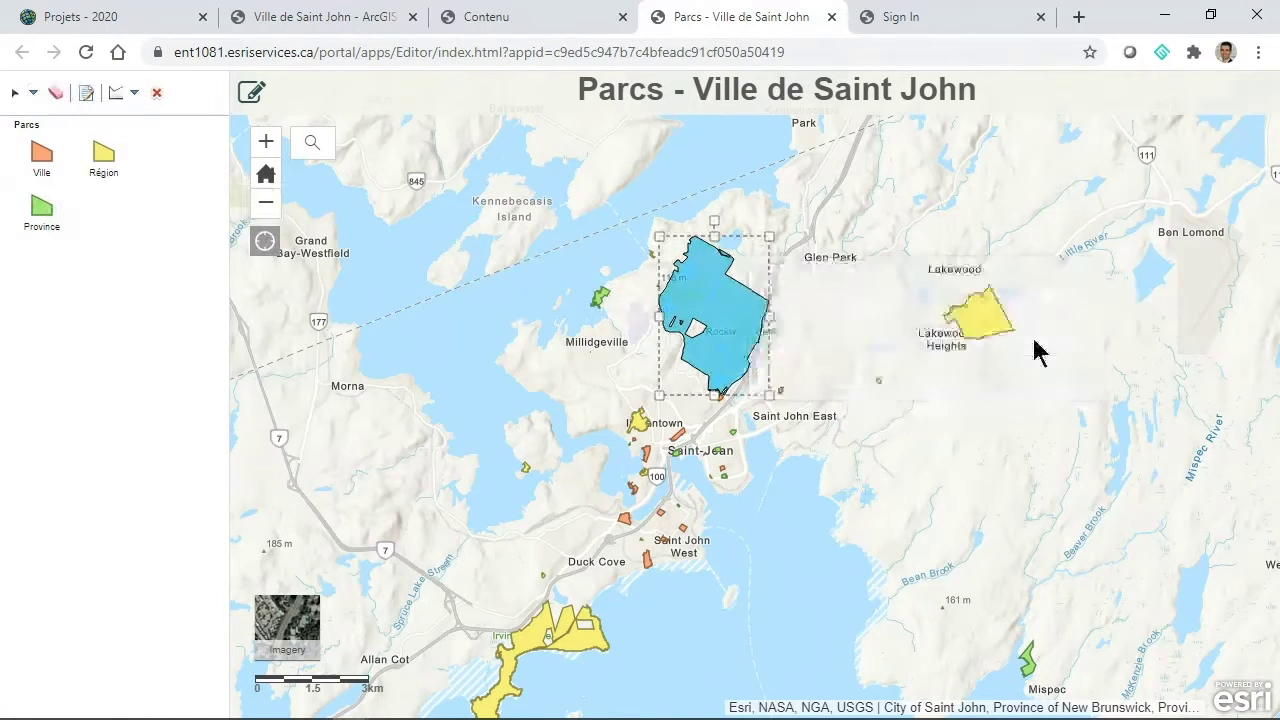
Step: Reselect Rockwood Park and set its Propriétaire back to Province
{"action": "left_click", "coordinate": [733, 322]}
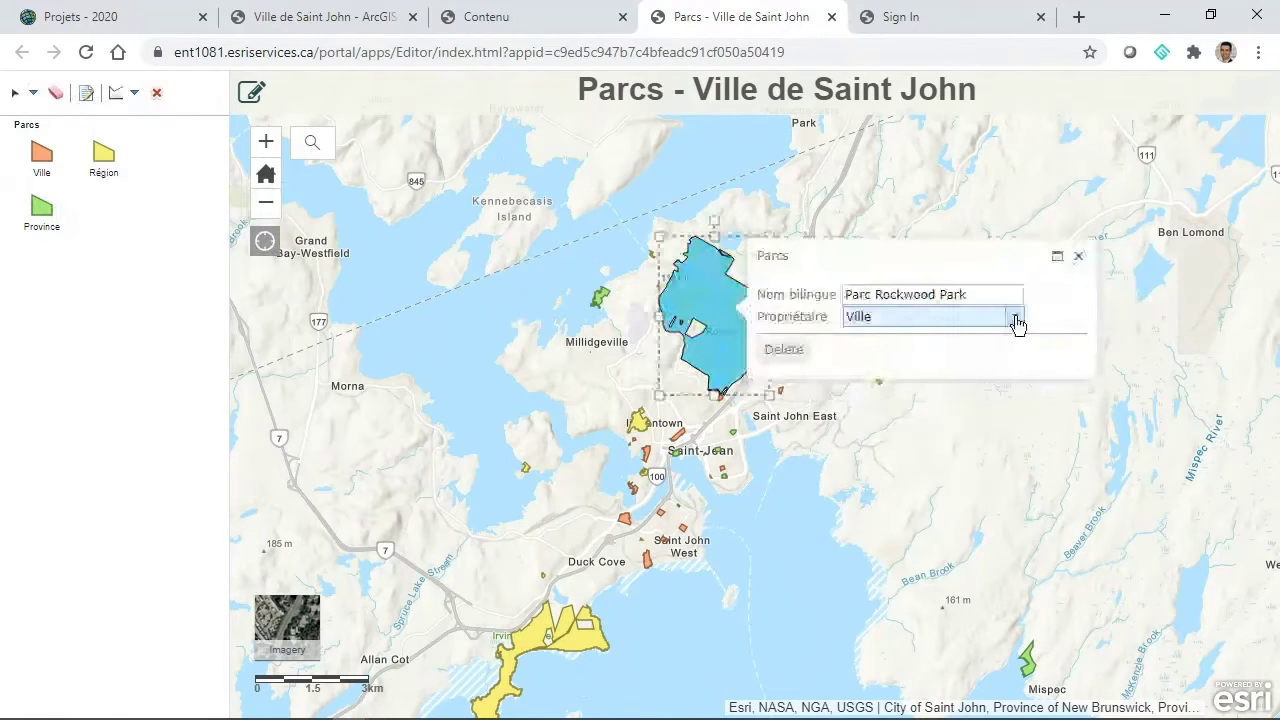
{"action": "left_click", "coordinate": [1016, 320]}
{"action": "left_click", "coordinate": [866, 386]}
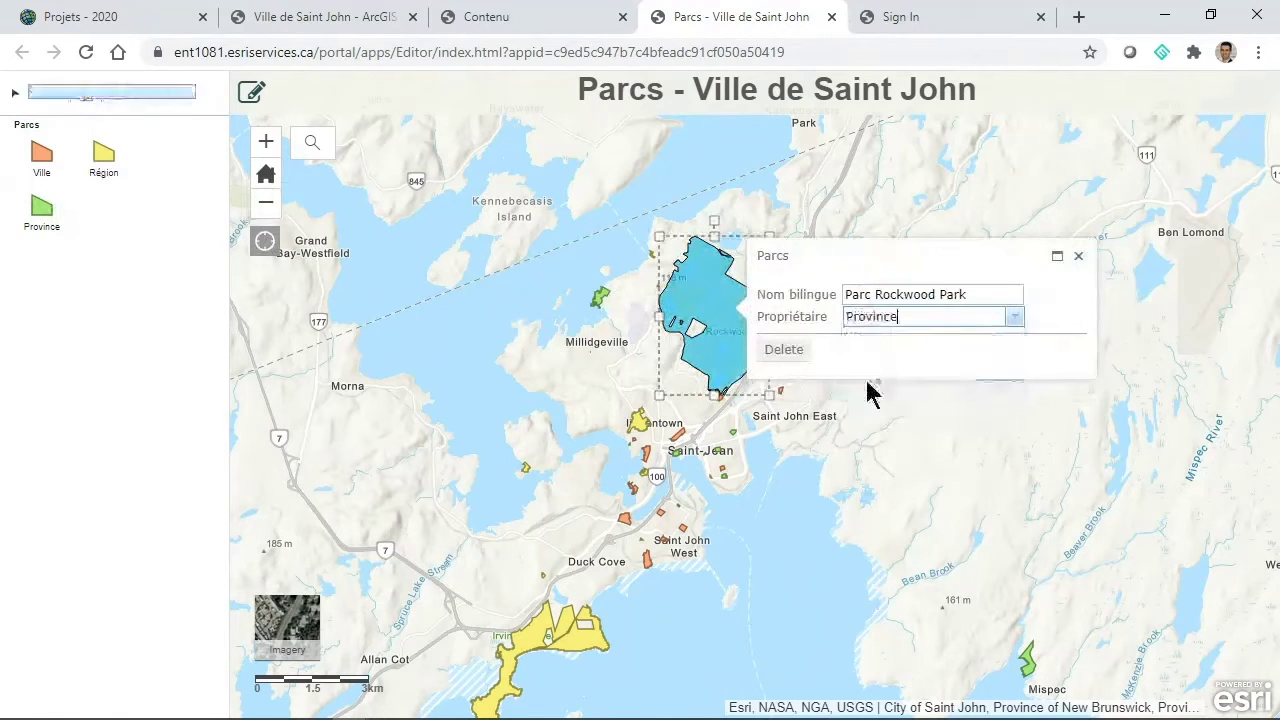
{"action": "left_click", "coordinate": [1079, 258]}
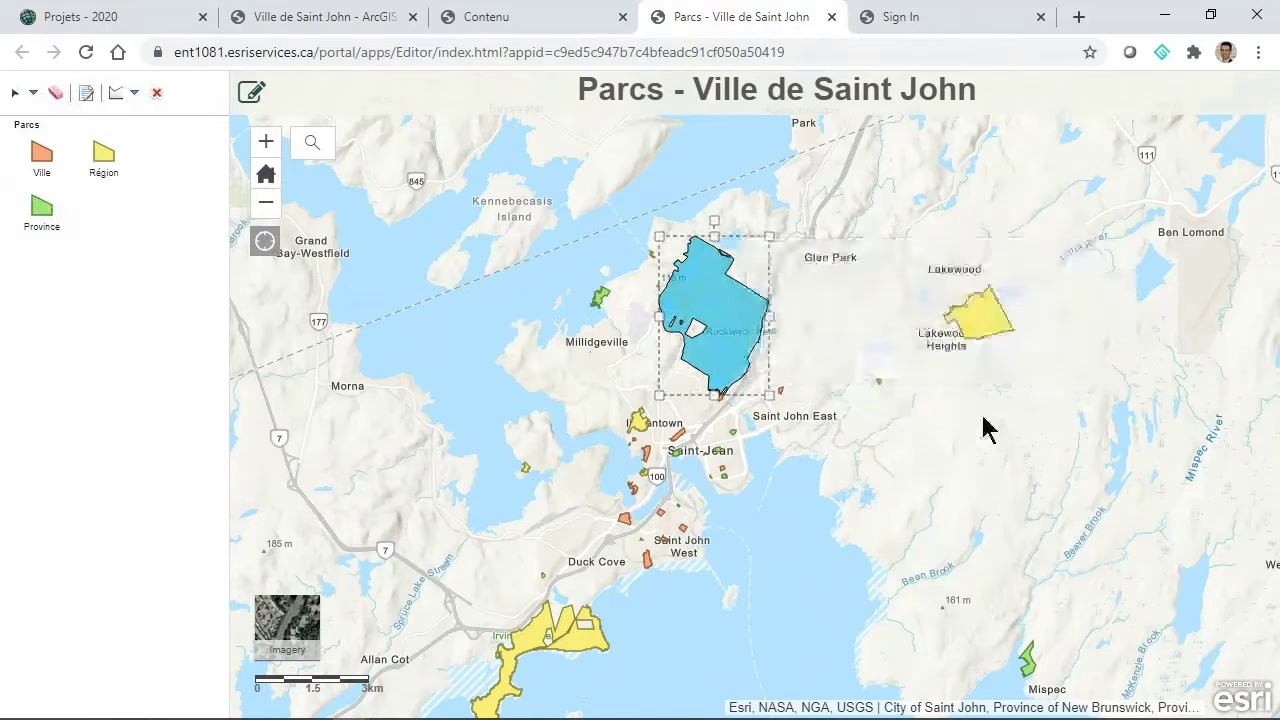